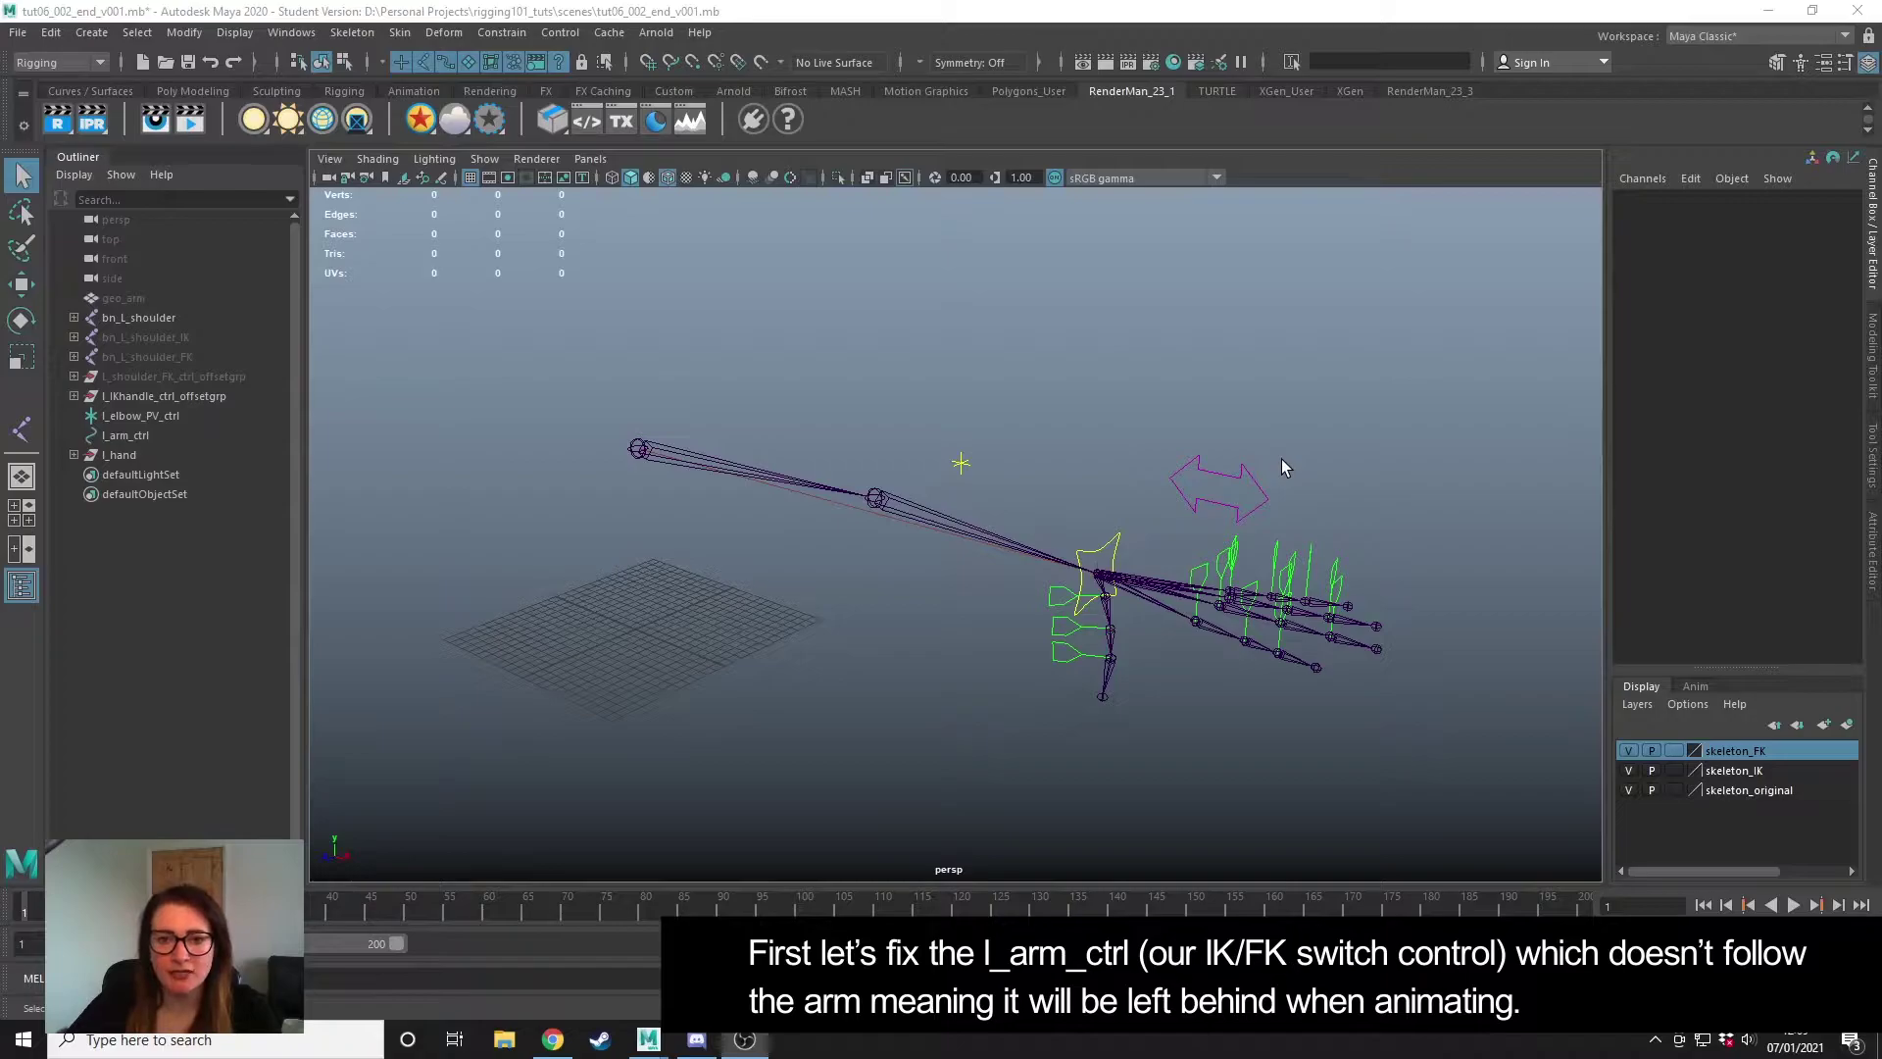
- Test-pose the arm by moving the IK hand control and the elbow pole vector control
left_click(1112, 545)
key("w")
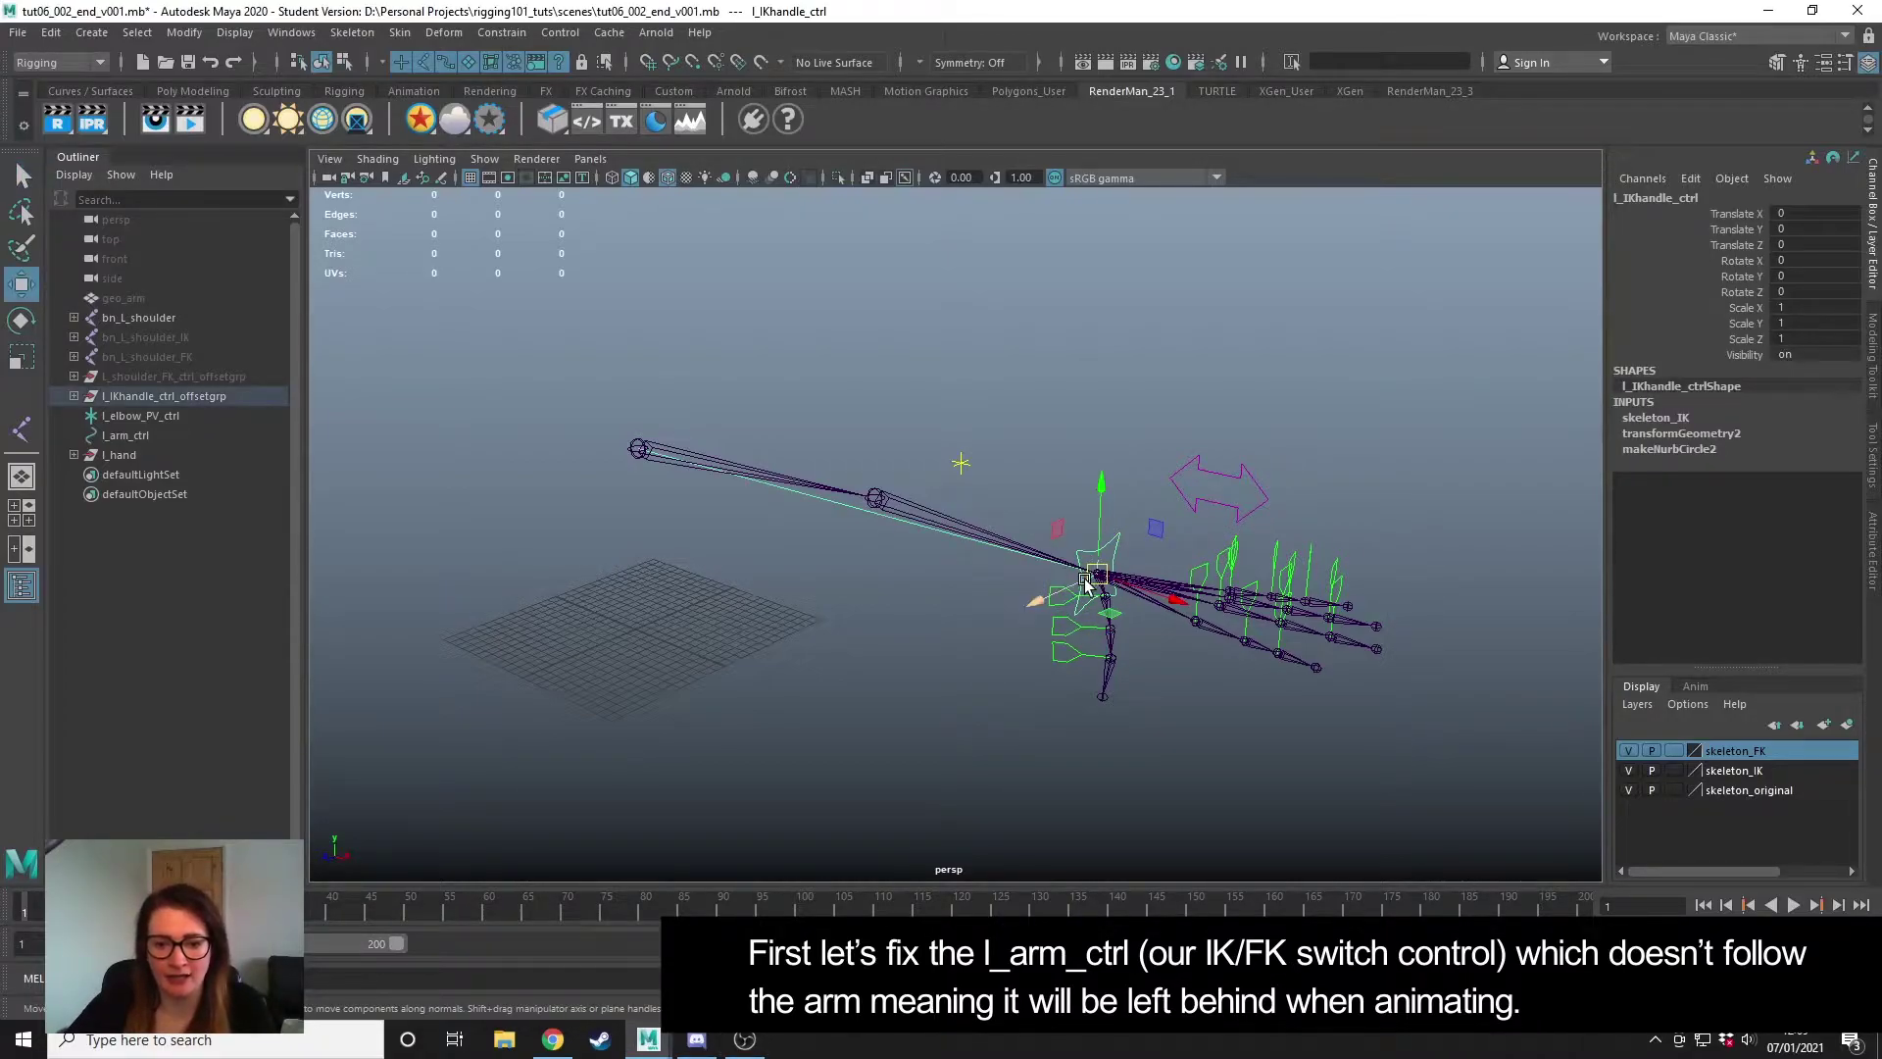
left_click_drag(1097, 577, 534, 752)
key("e")
left_click_drag(929, 701, 875, 580, "alt")
left_click(993, 432)
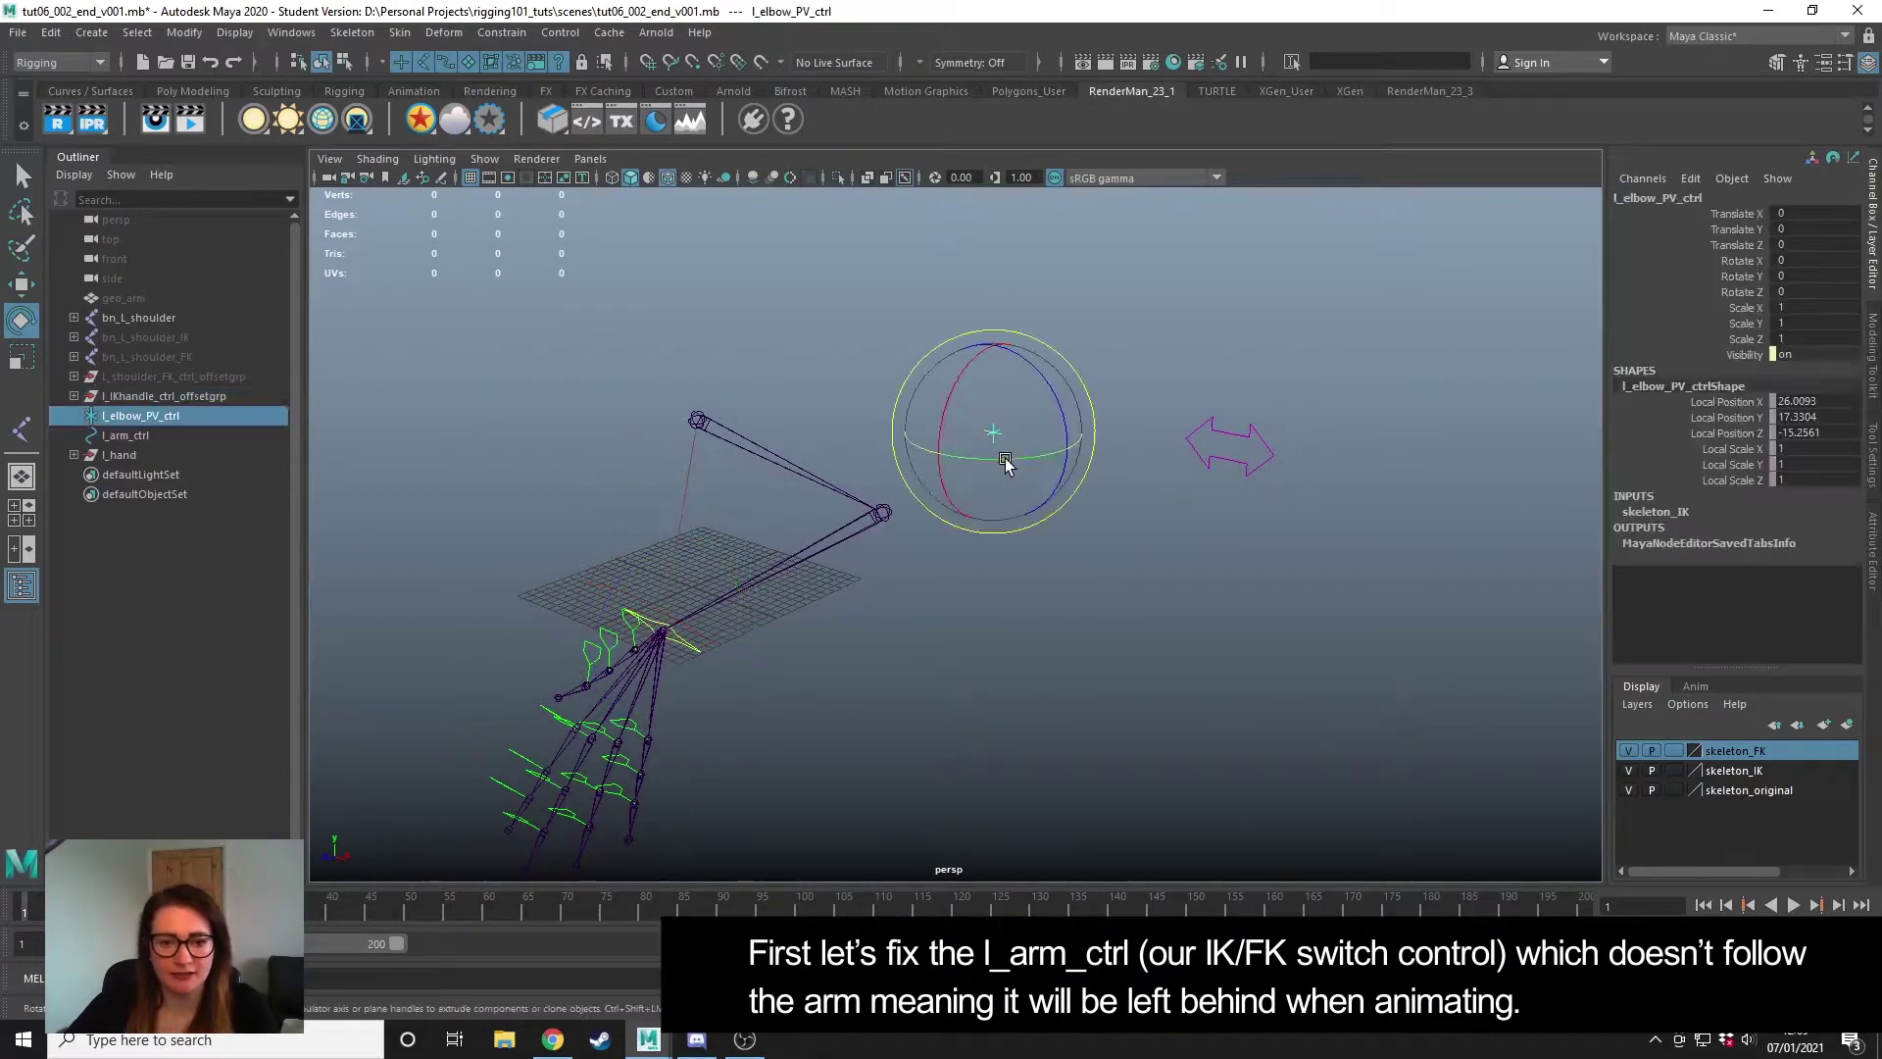
key("w")
mouse_move(992, 355)
left_mouse_down()
mouse_move(980, 386)
mouse_move(980, 333)
left_mouse_up()
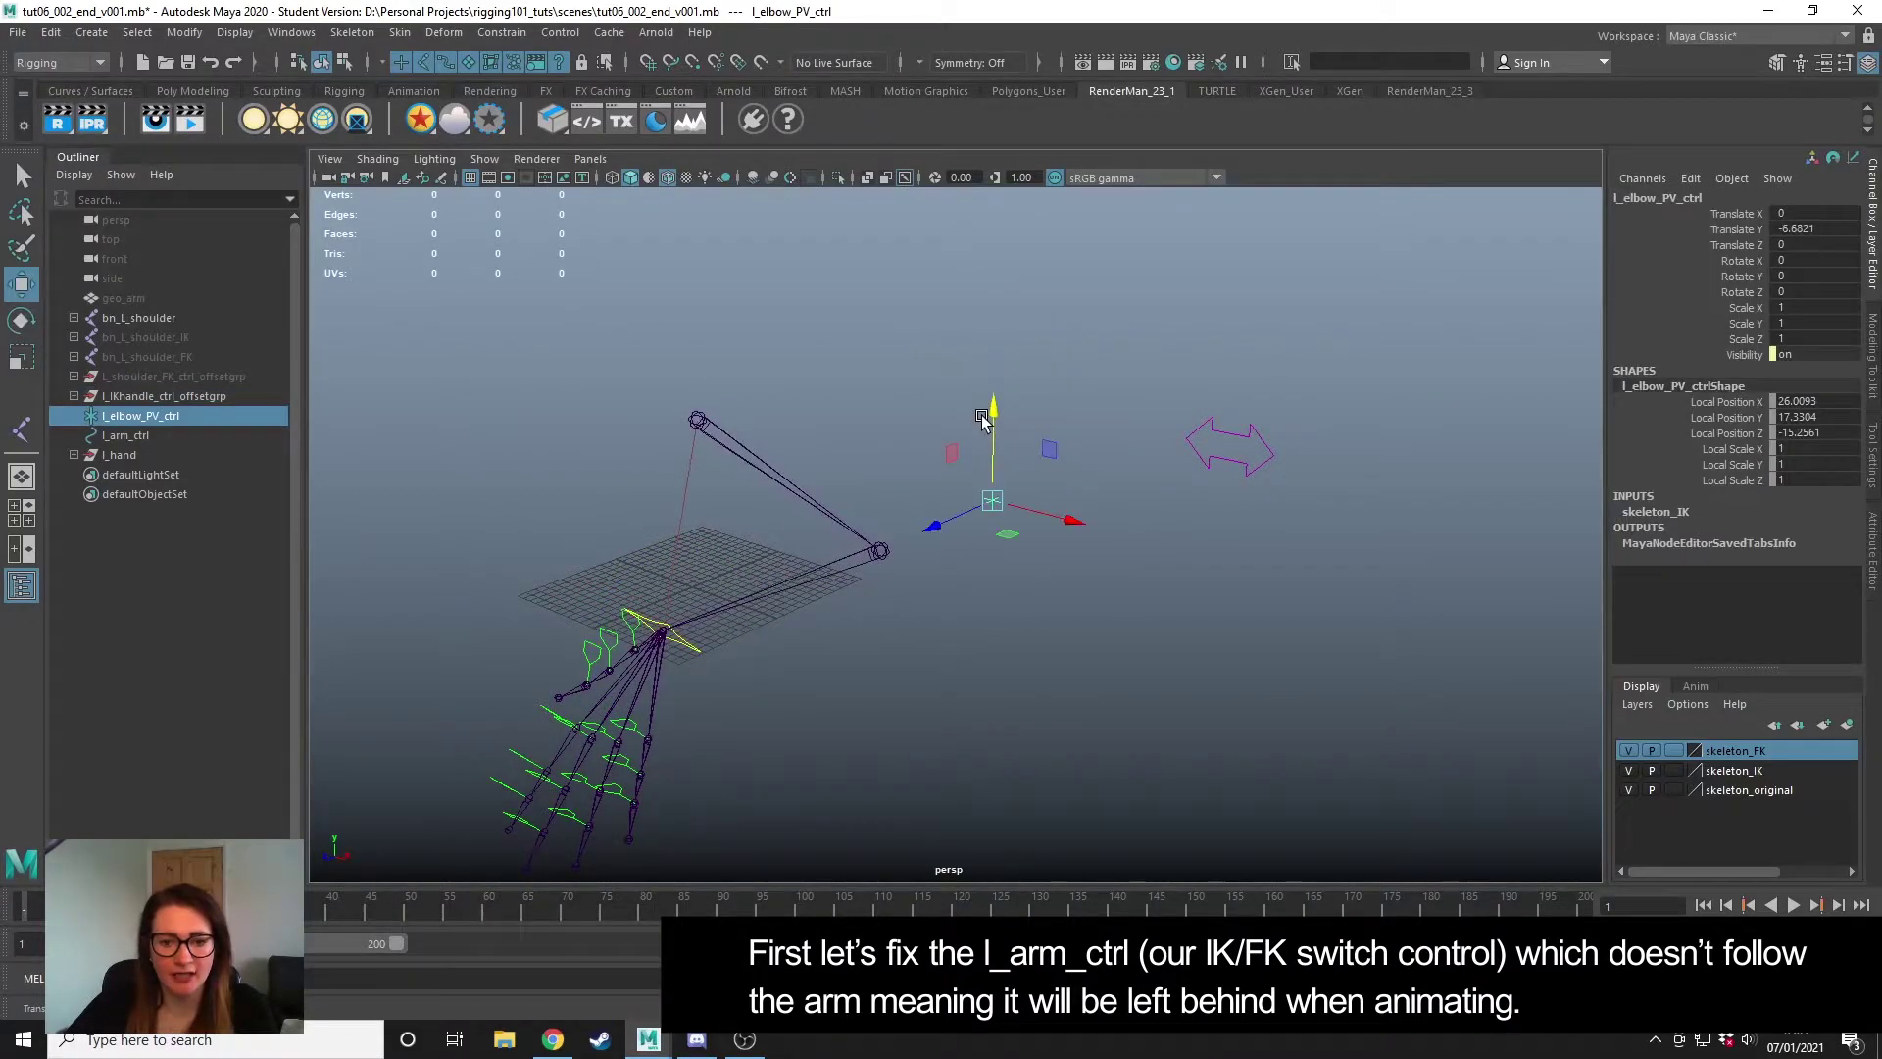
- Confirm l_arm_ctrl stays behind the arm, then undo the test moves to restore the pose
left_click(1245, 454)
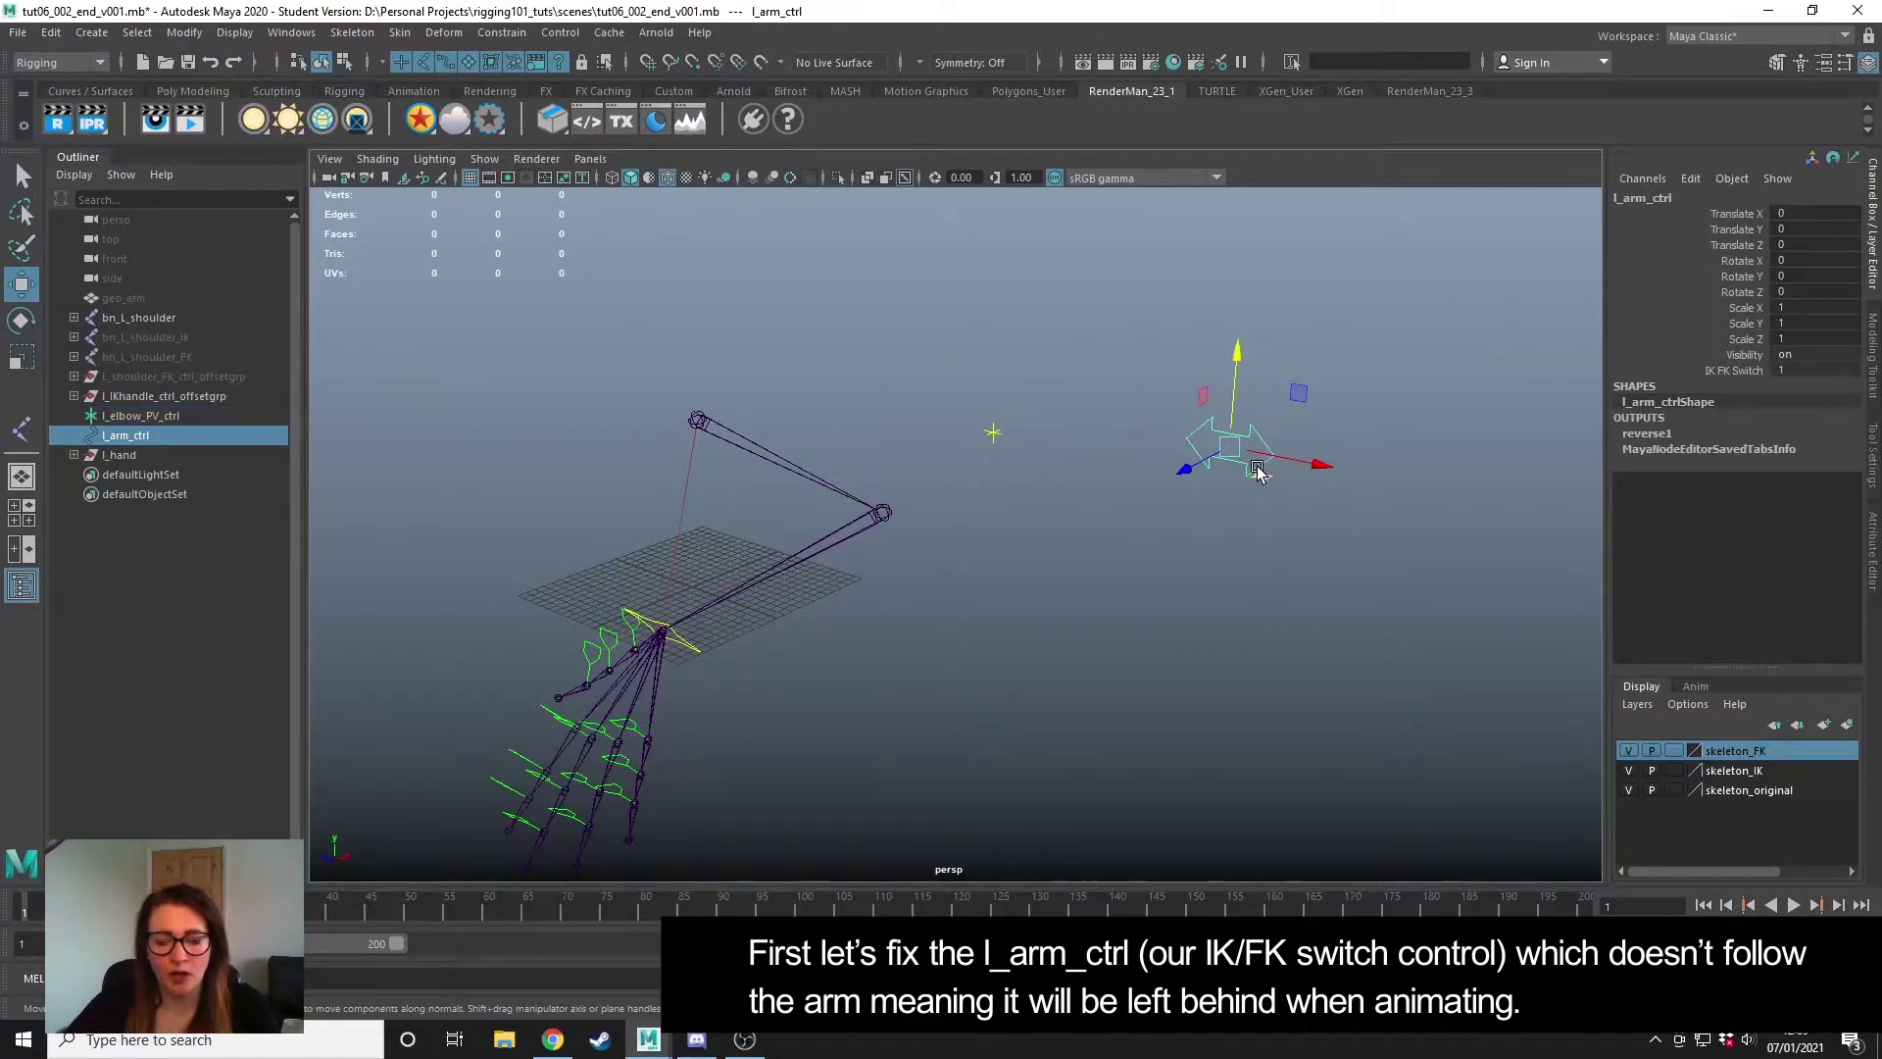
scroll(1280, 628, "down", 1)
left_click_drag(1280, 628, 1057, 602, "alt")
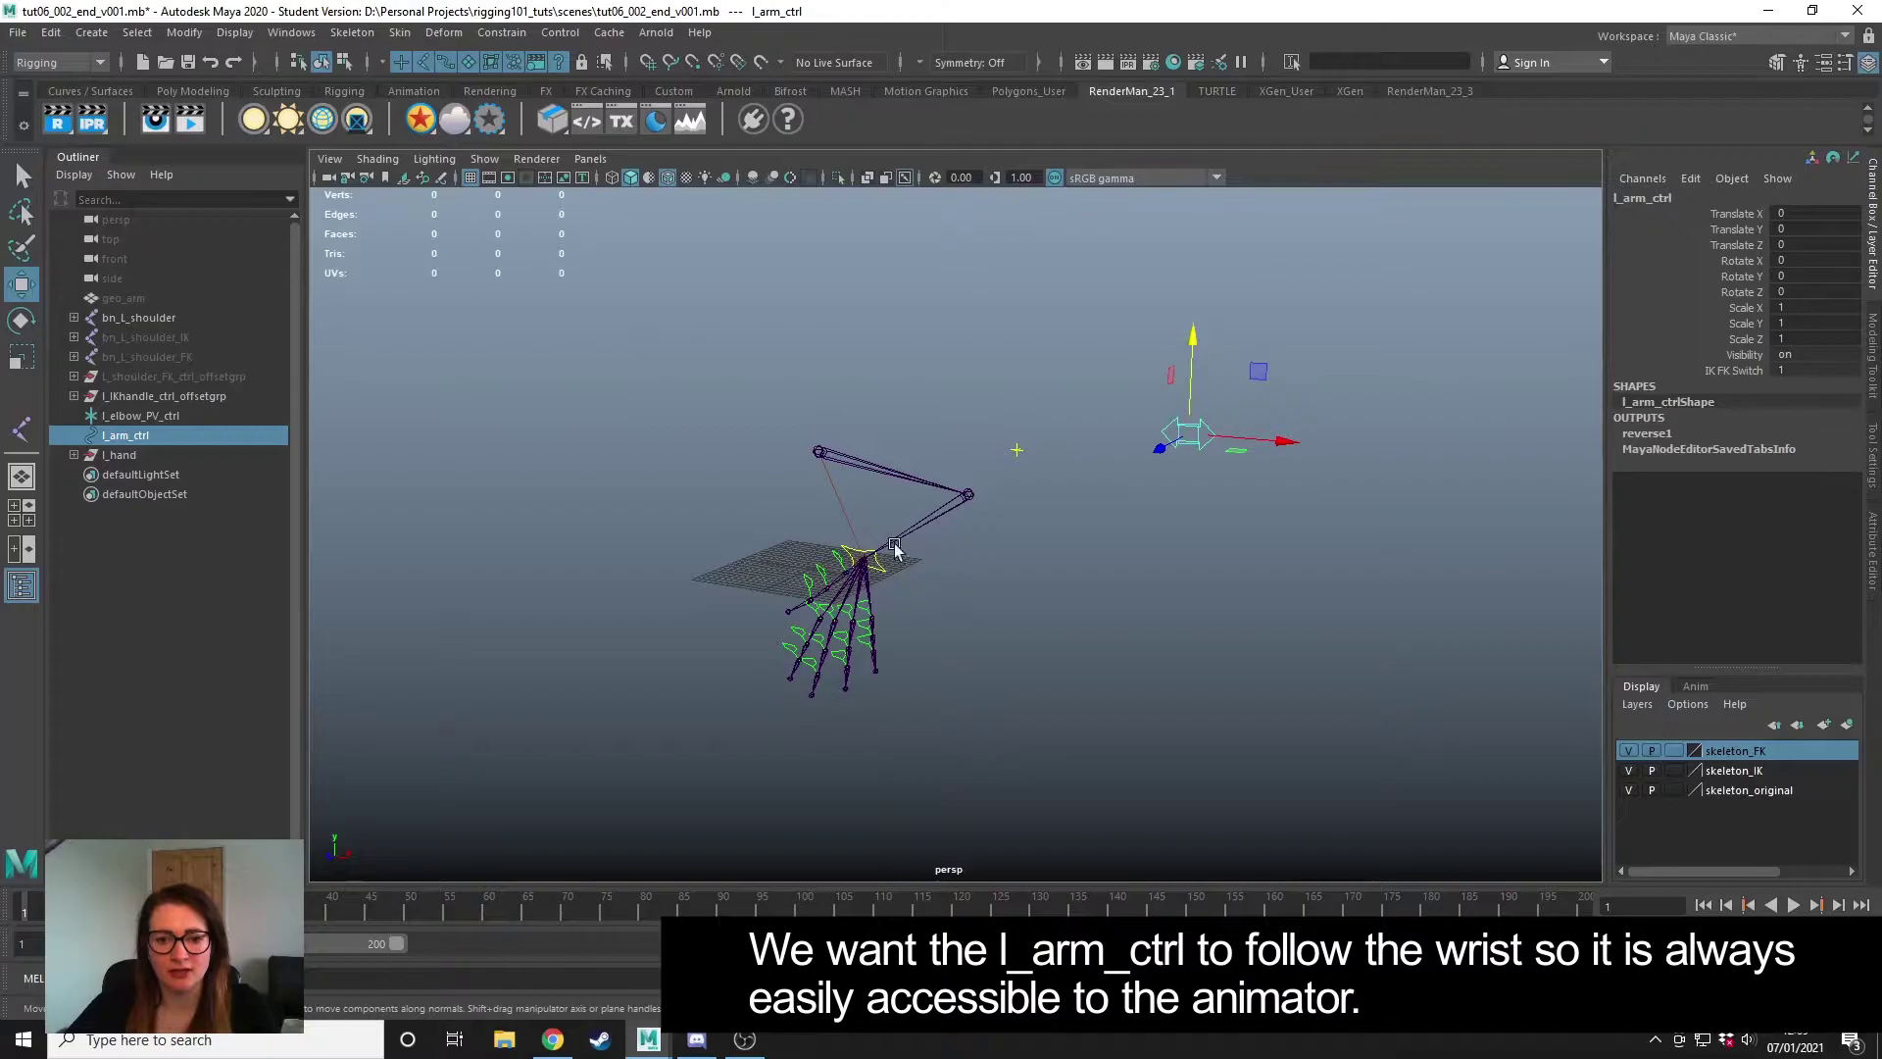
left_click(1226, 627)
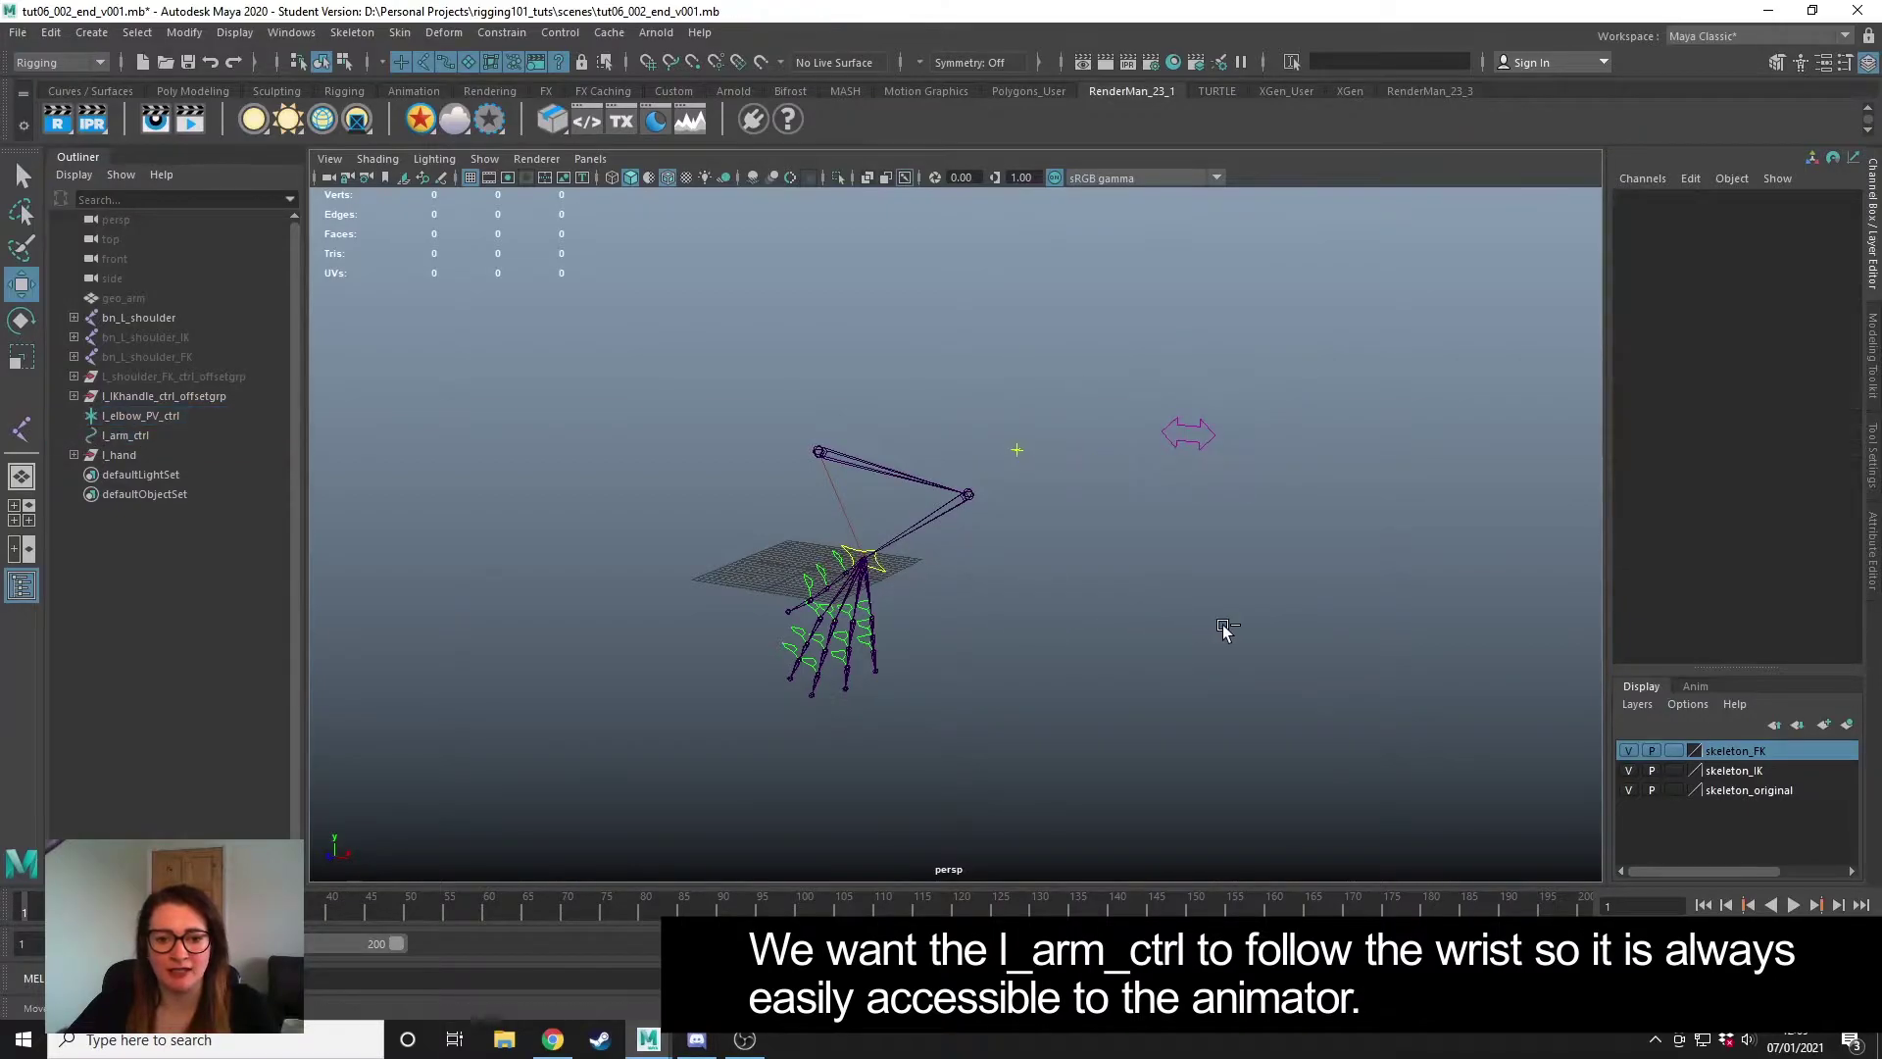
key("ctrl+z")
key("ctrl+z")
key("ctrl+z")
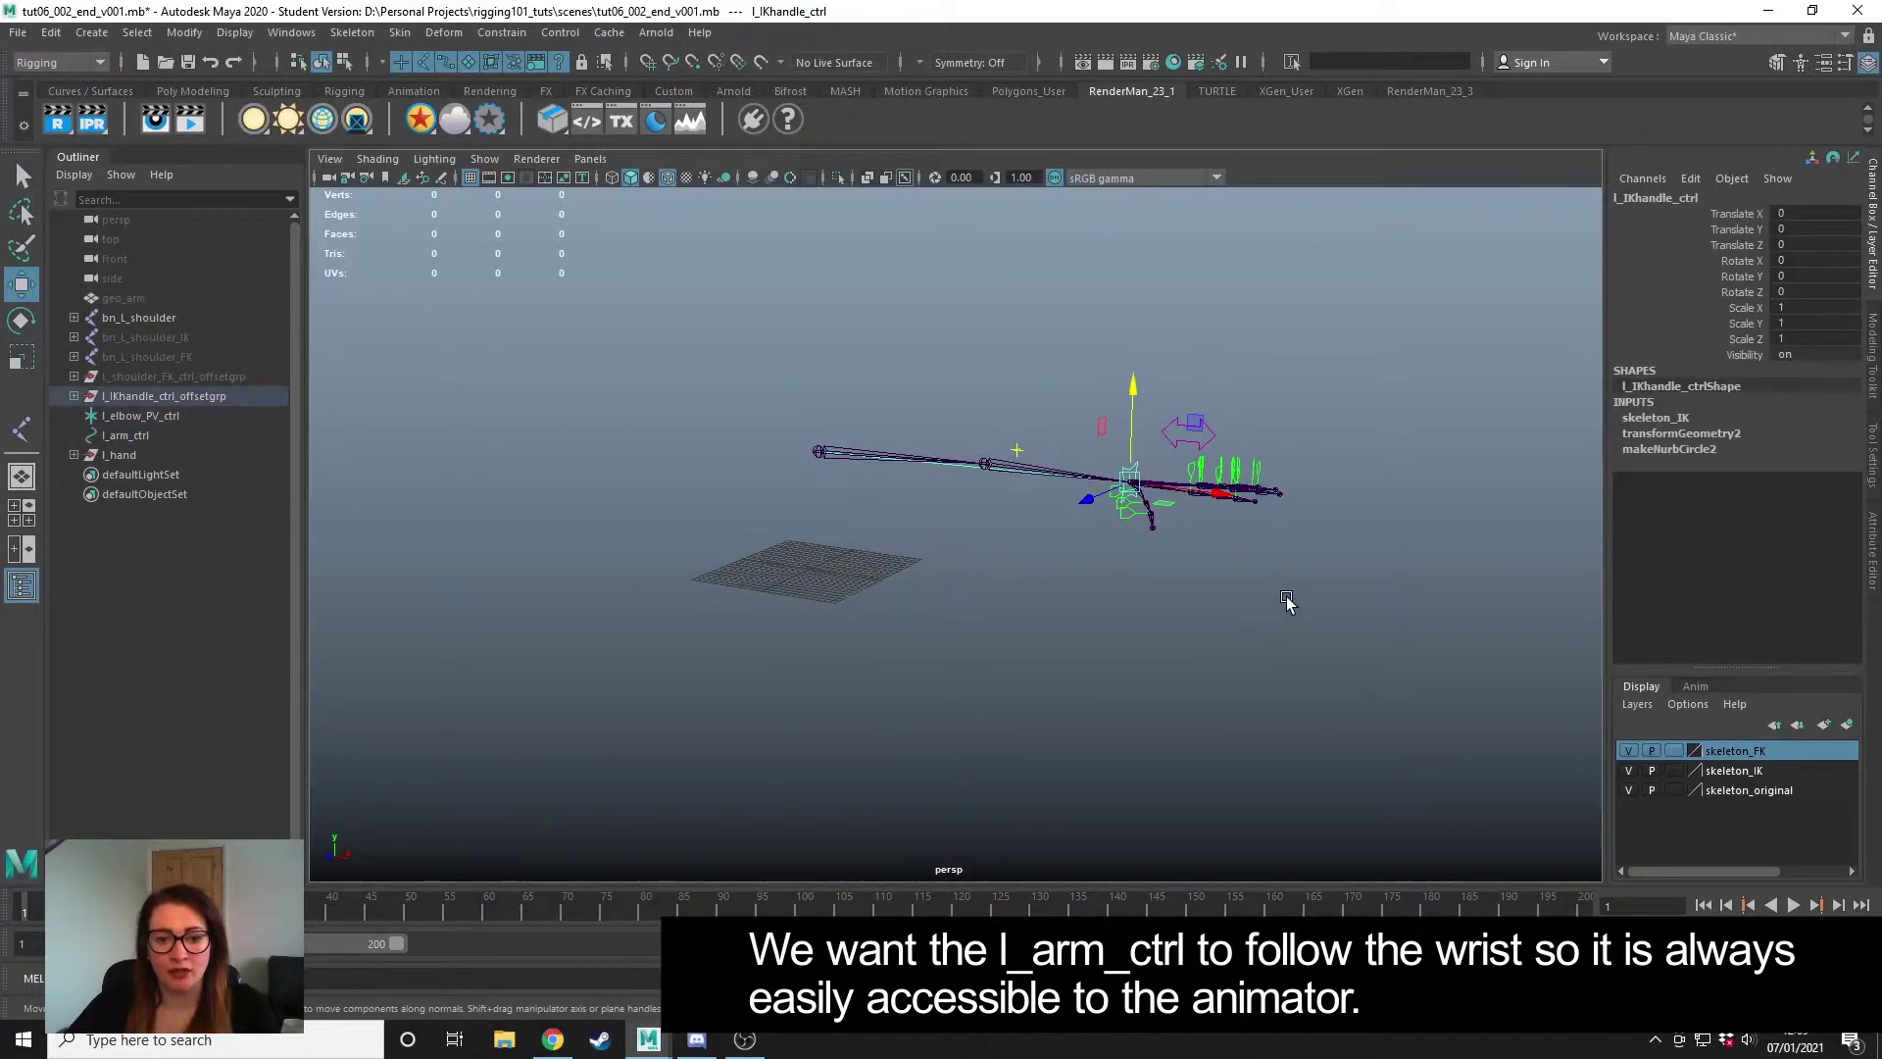
- Group the arrow-shaped l_arm_ctrl into a new group with Ctrl+G
left_click(1287, 601)
left_click_drag(1287, 601, 1050, 483, "alt")
scroll(1181, 421, "up", 5)
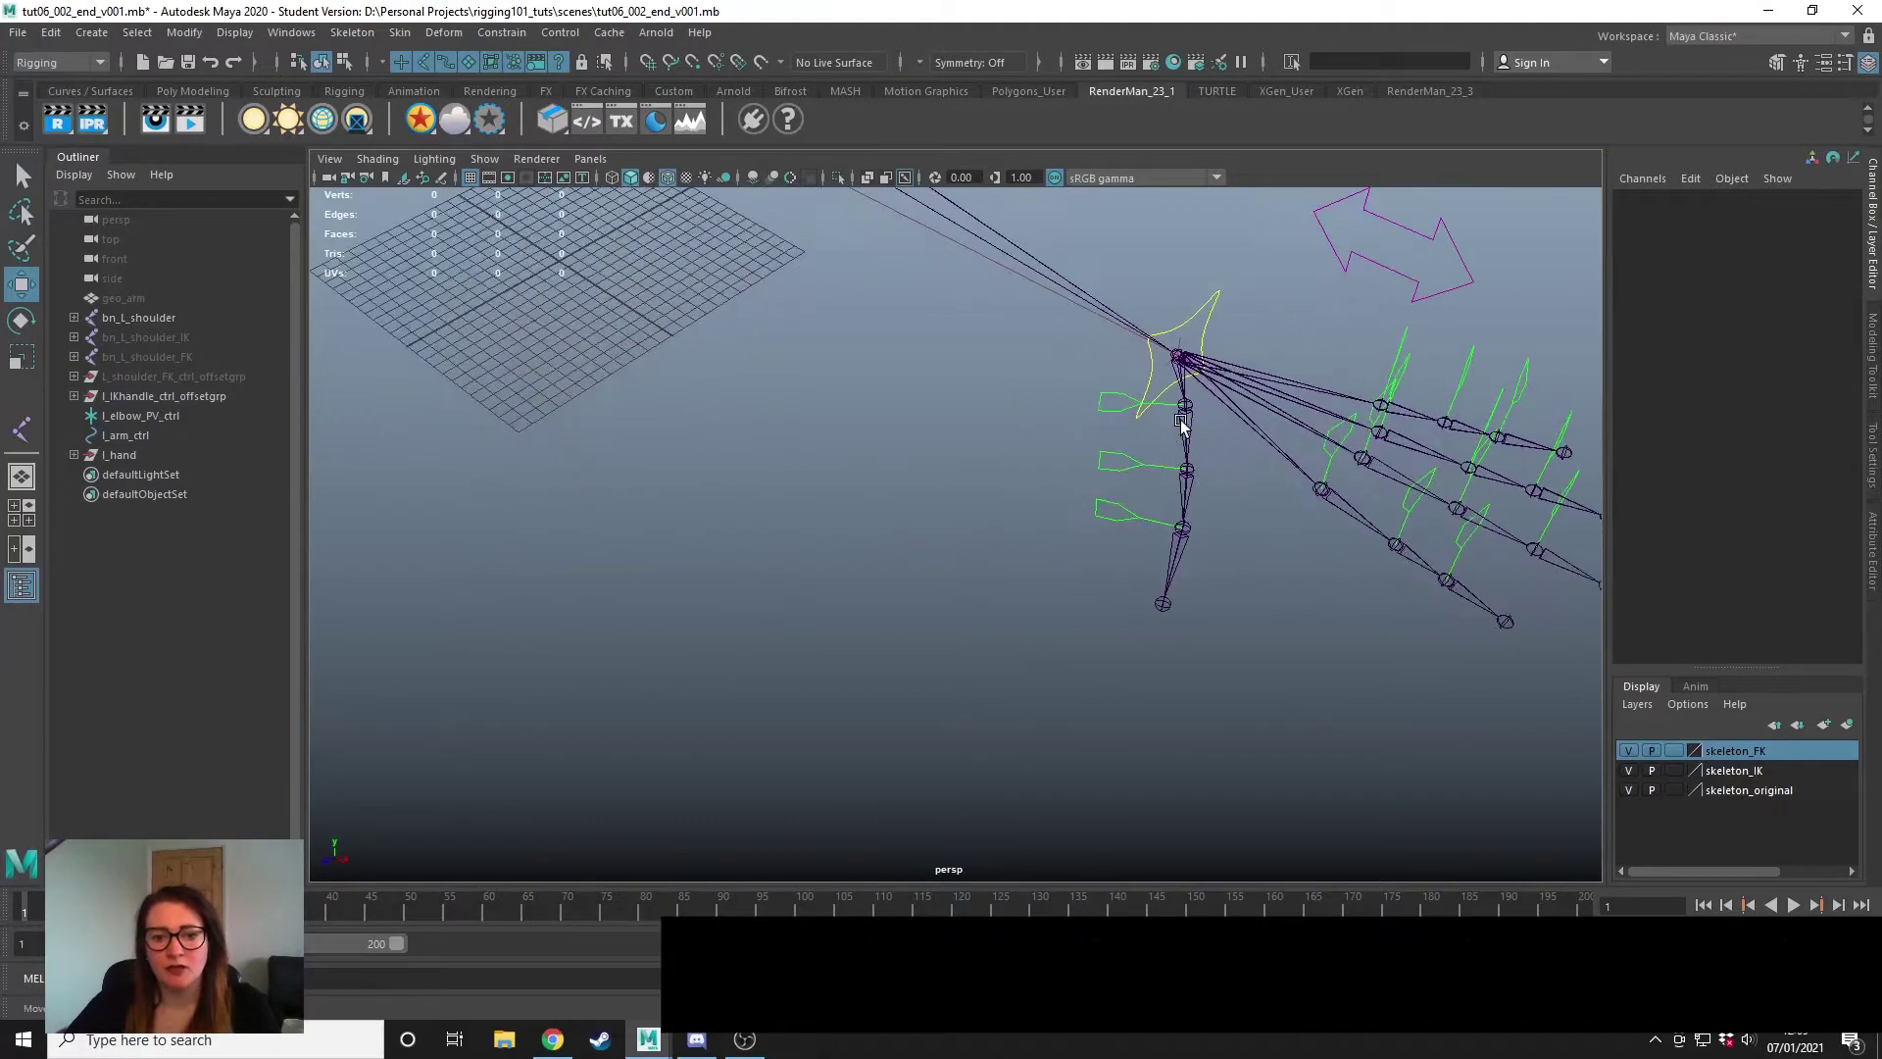
mouse_move(1181, 421)
left_mouse_down("alt")
mouse_move(966, 566)
mouse_move(1128, 525)
mouse_move(1161, 402)
left_mouse_up("alt")
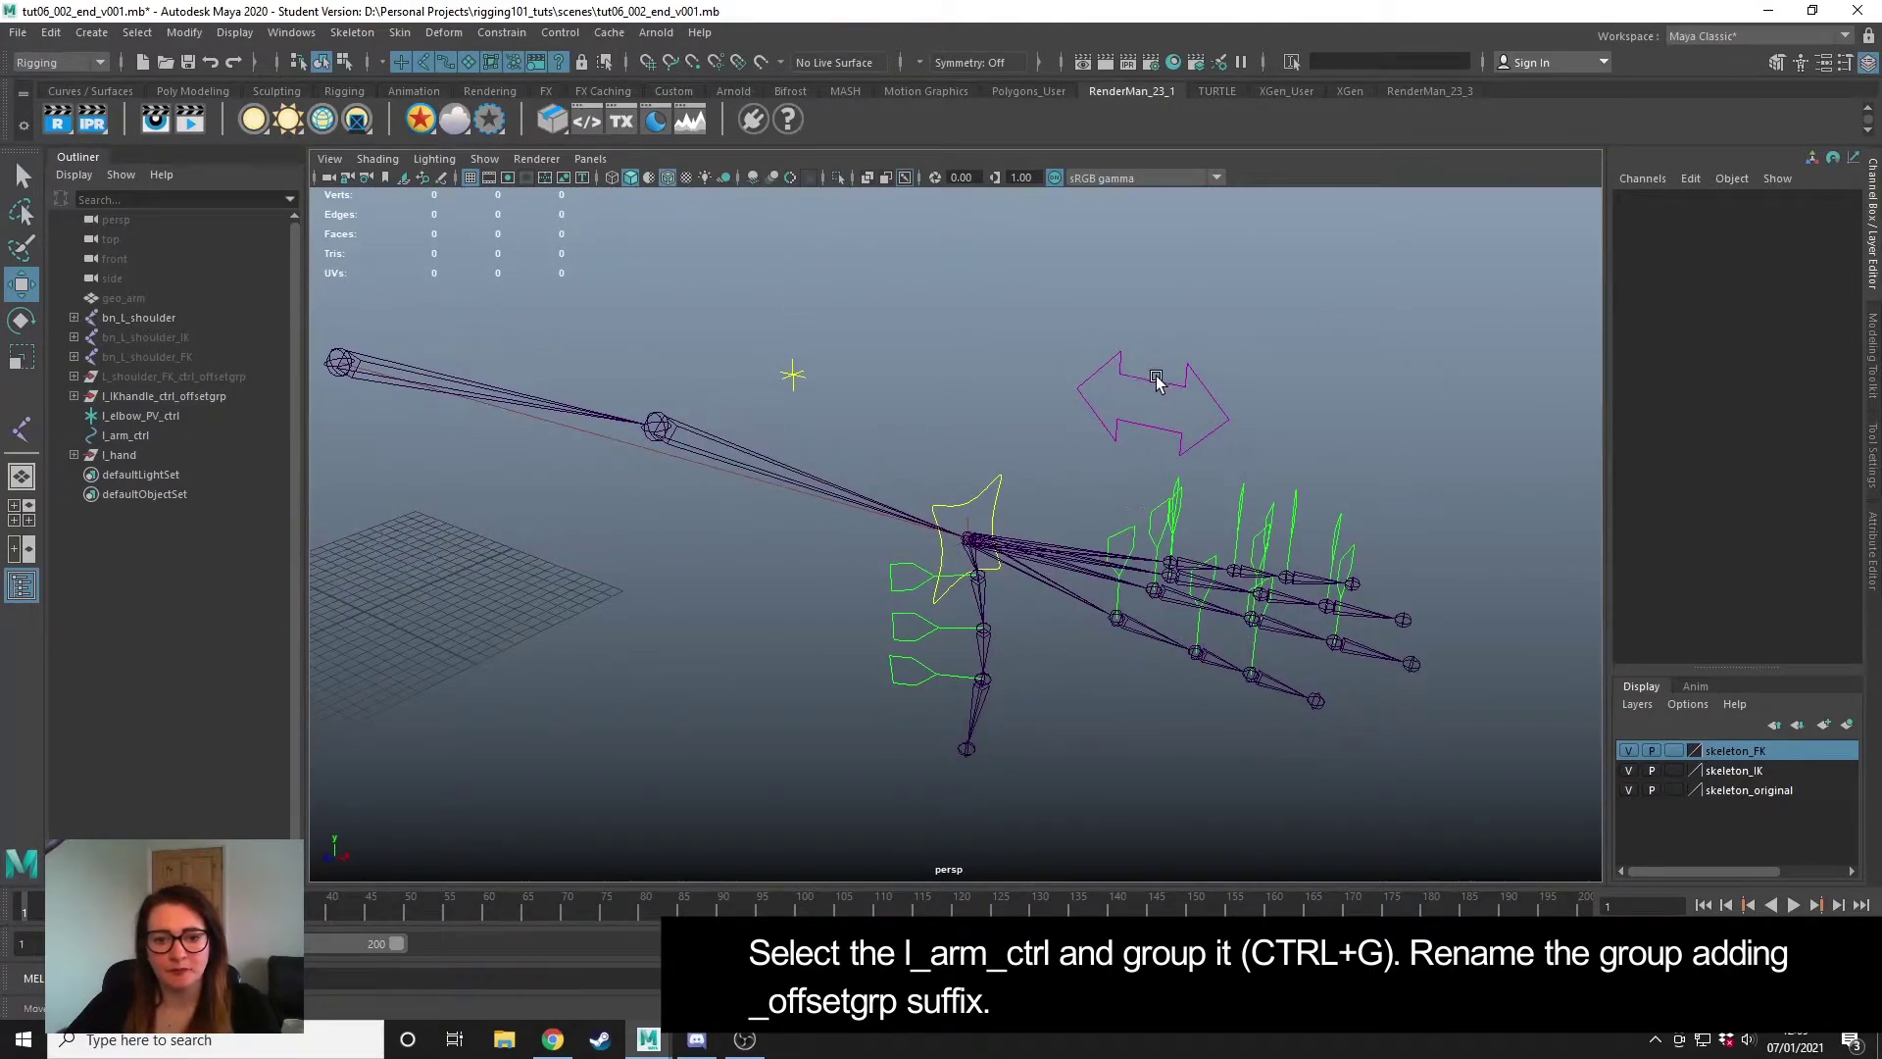
left_click(1156, 380)
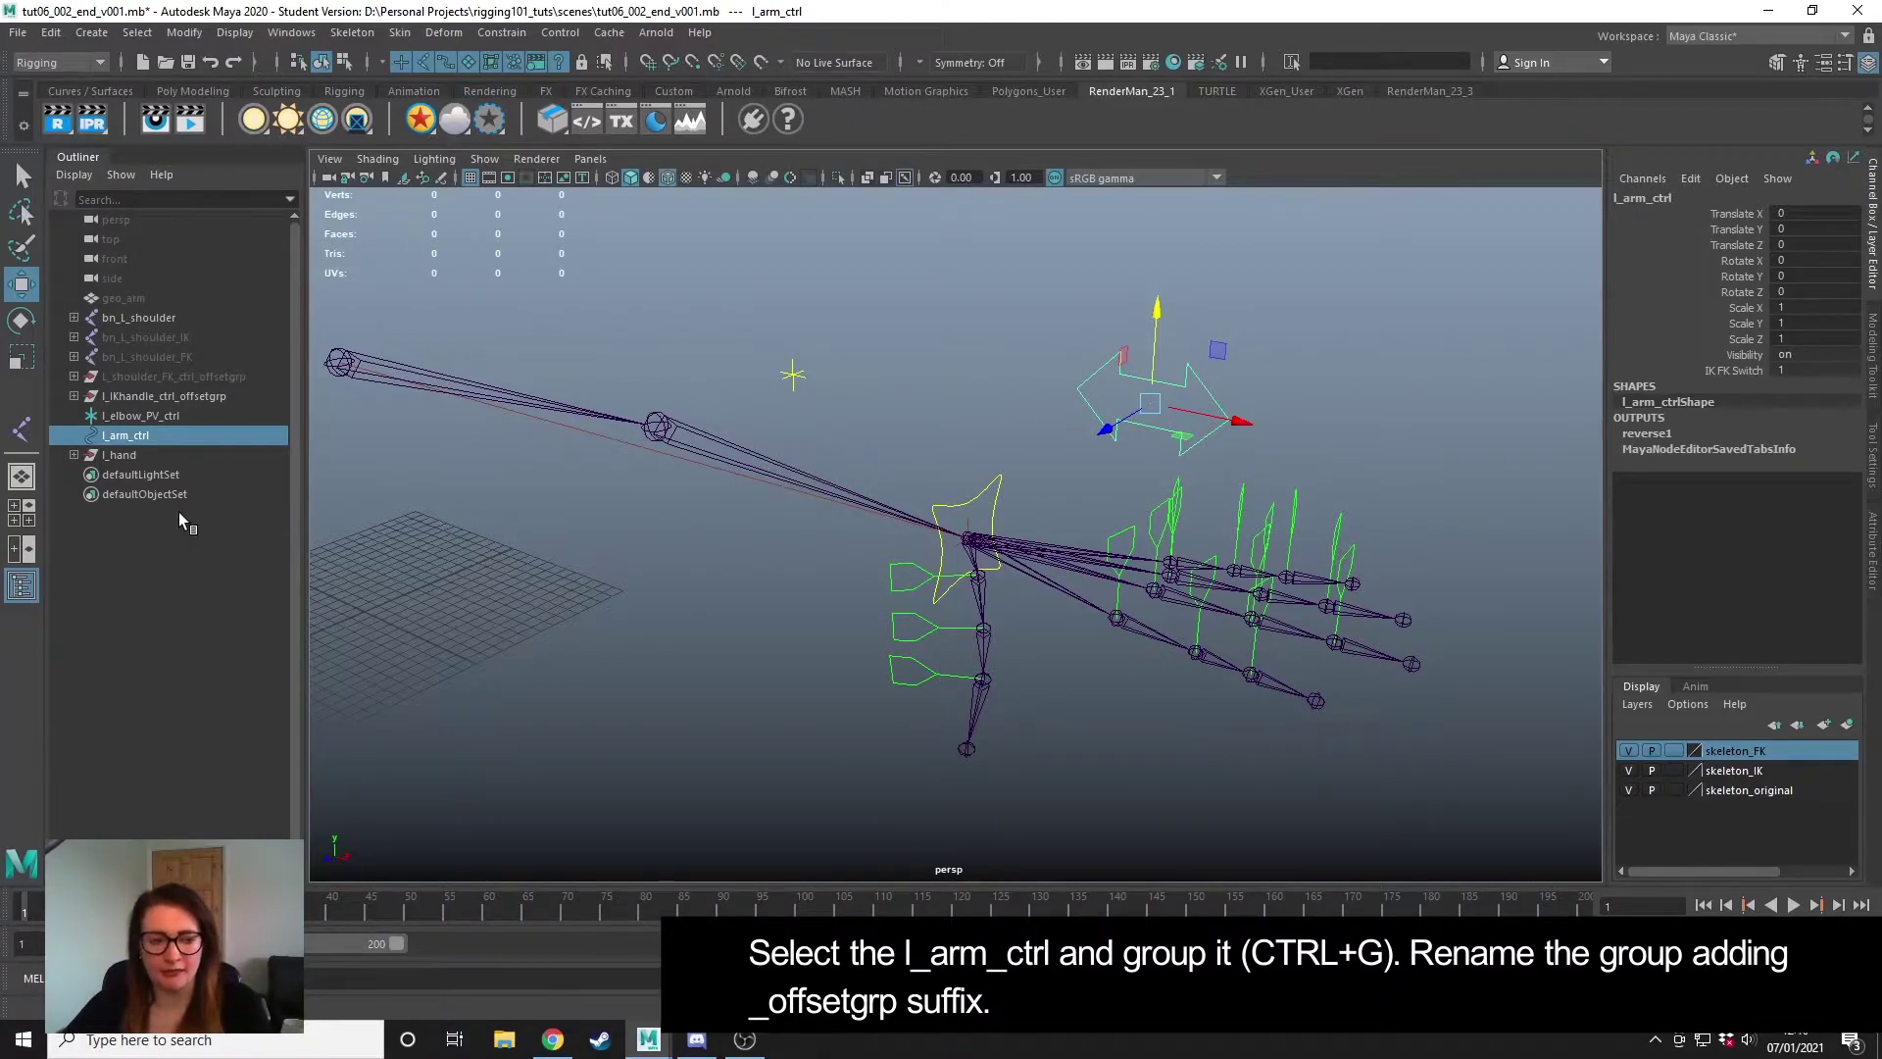
key("ctrl+g")
- Rename group1 to l_arm_ctrl_offsetgrp and centre its pivot on the control
left_click(74, 455)
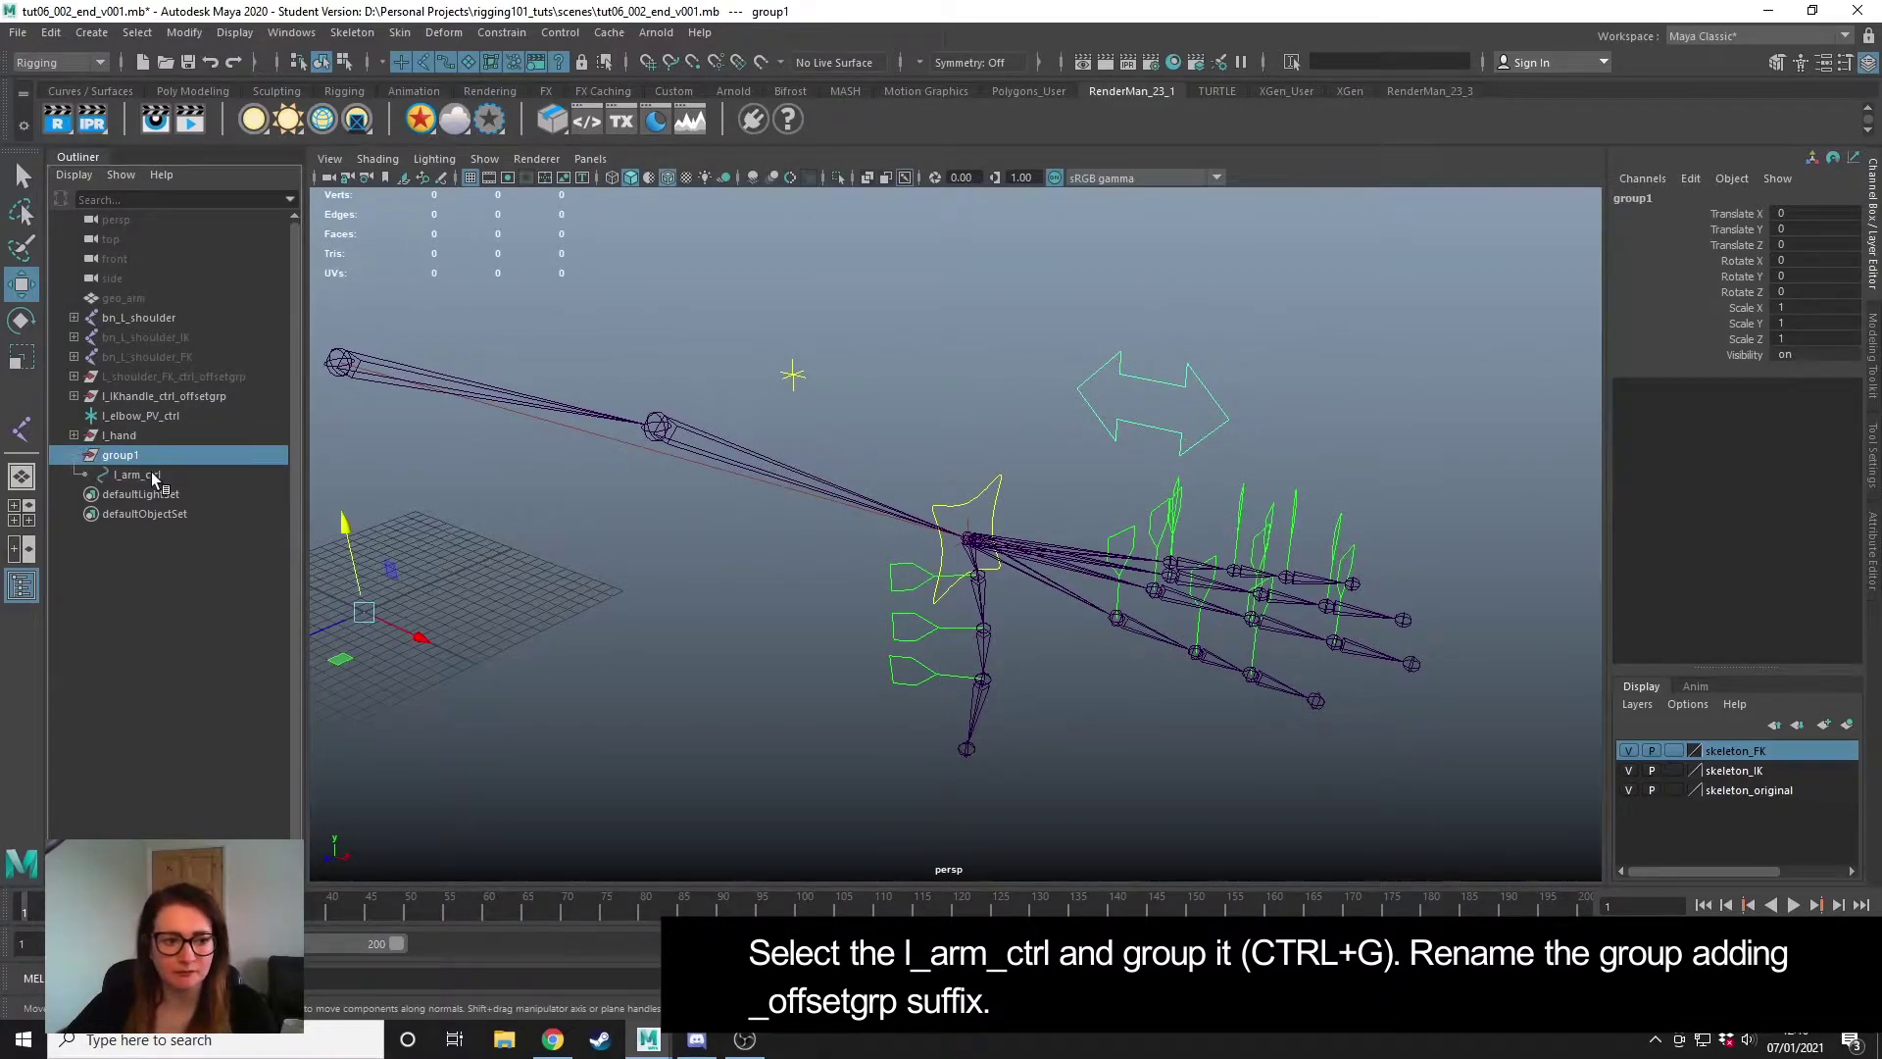
double_click(155, 475)
key("ctrl+c")
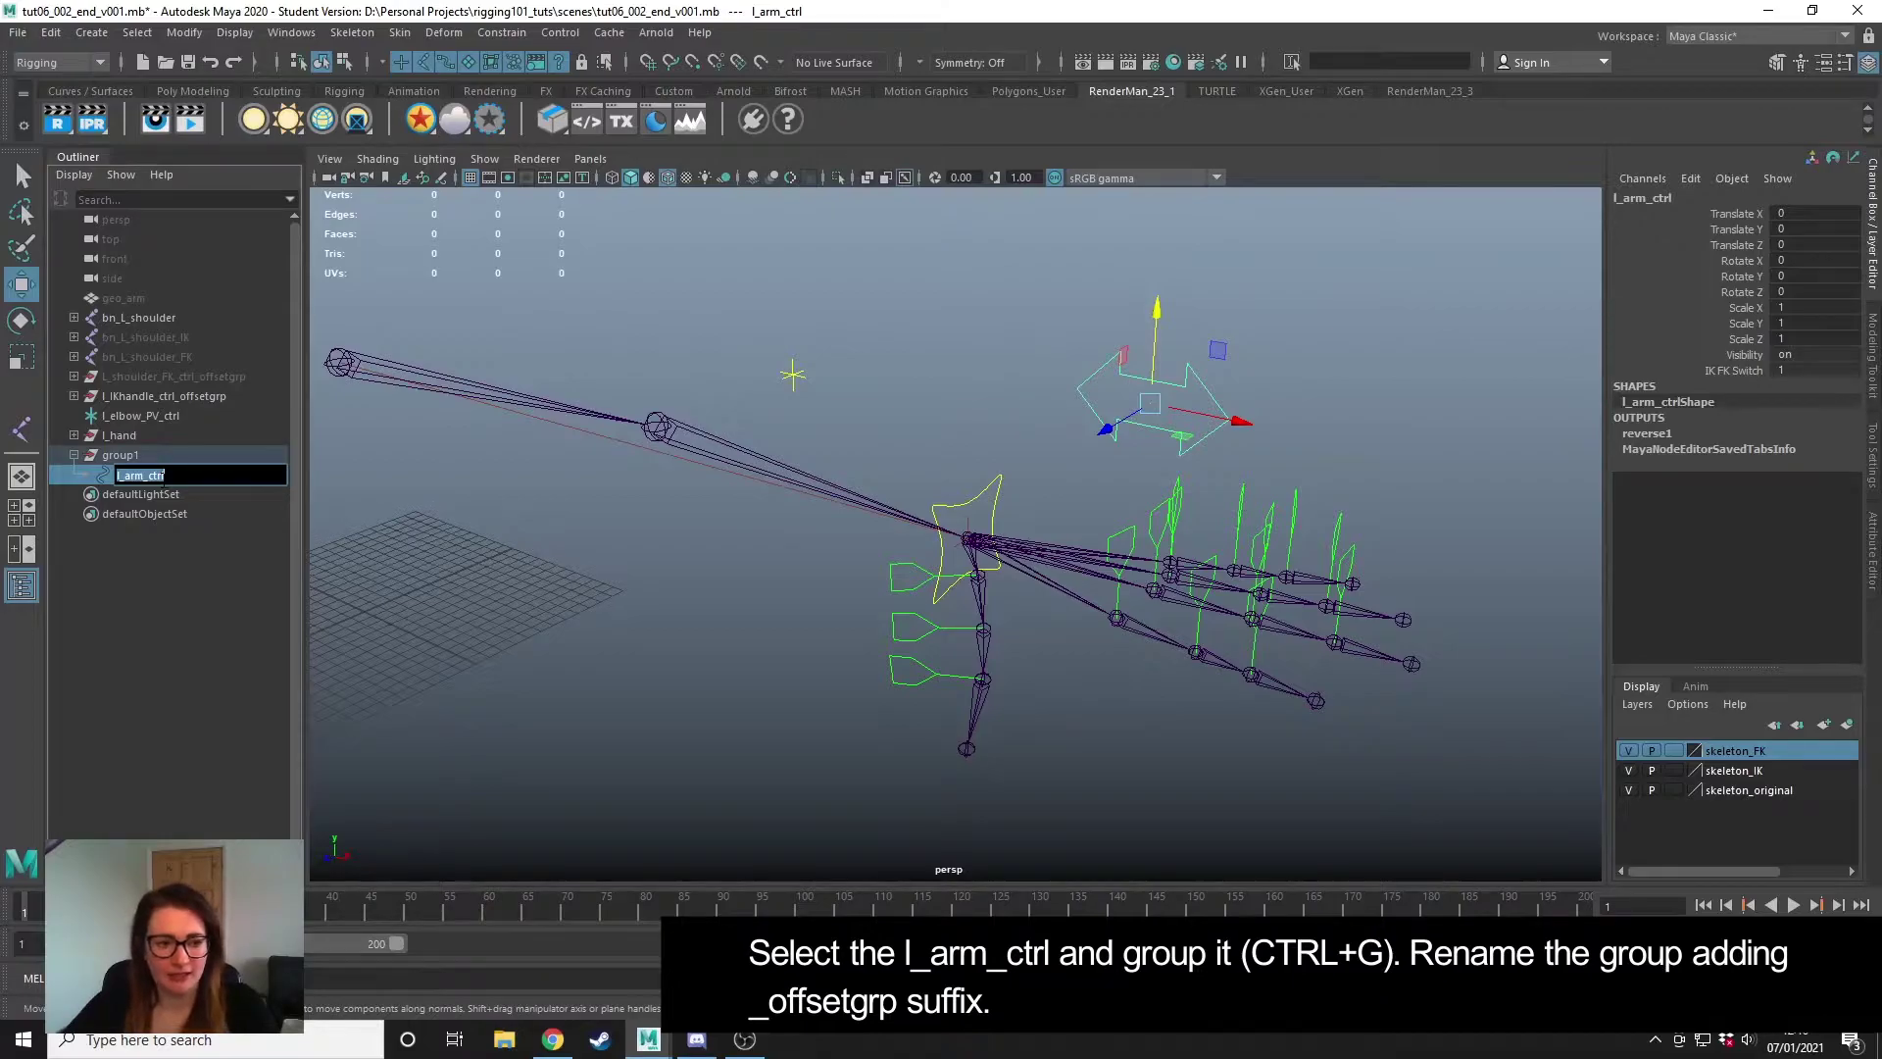
double_click(123, 456)
key("ctrl+v")
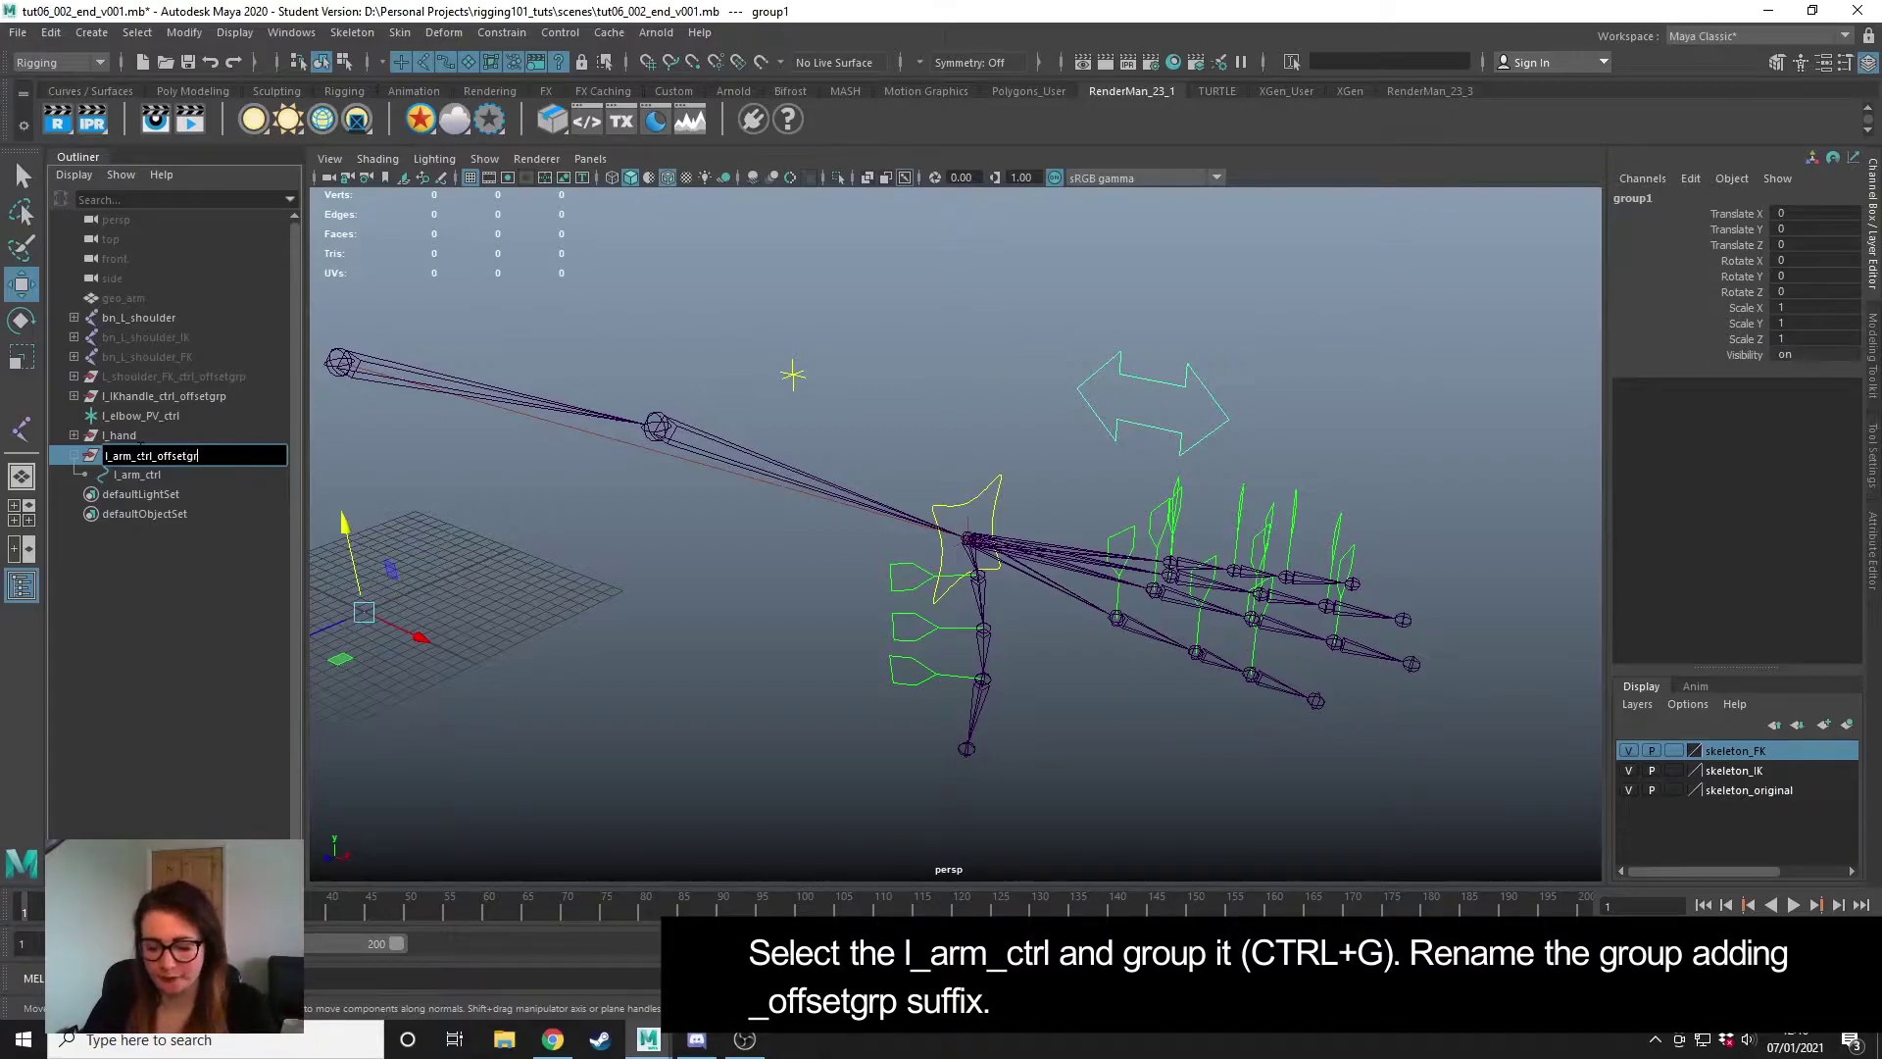
key("Return")
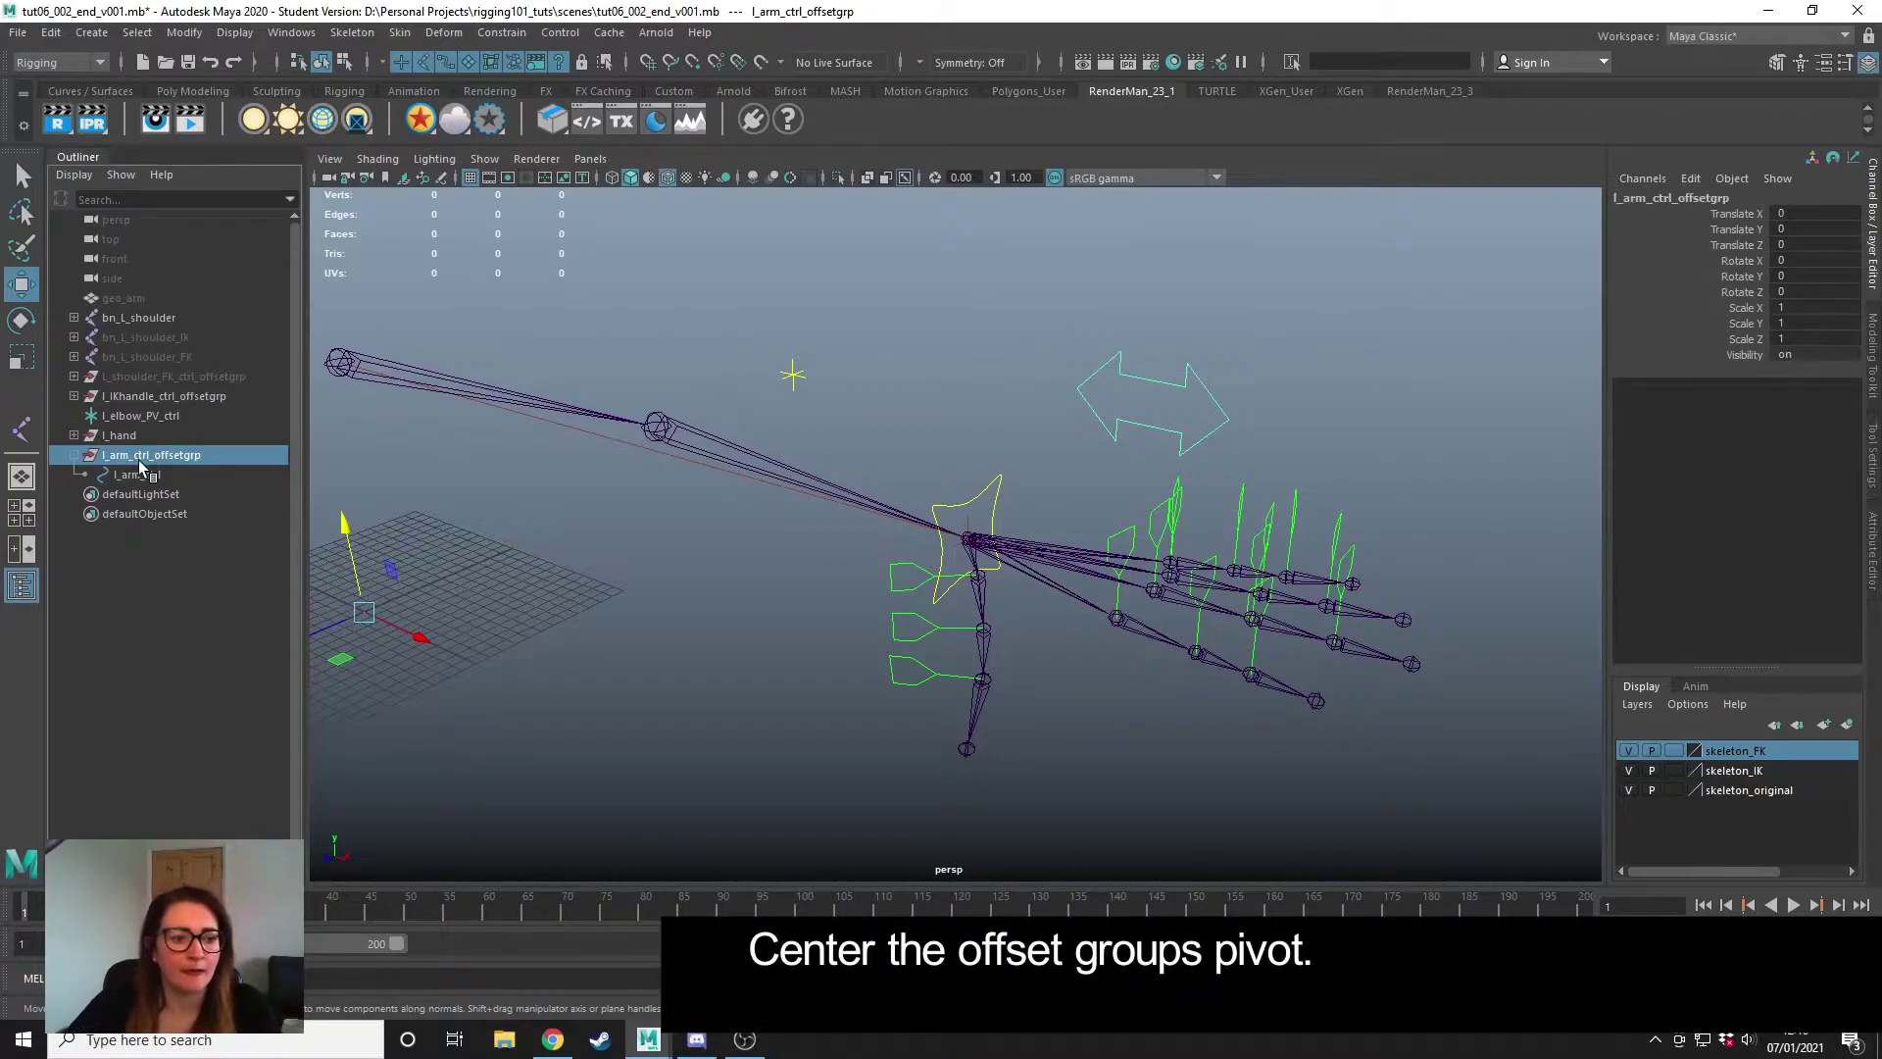
left_click(185, 33)
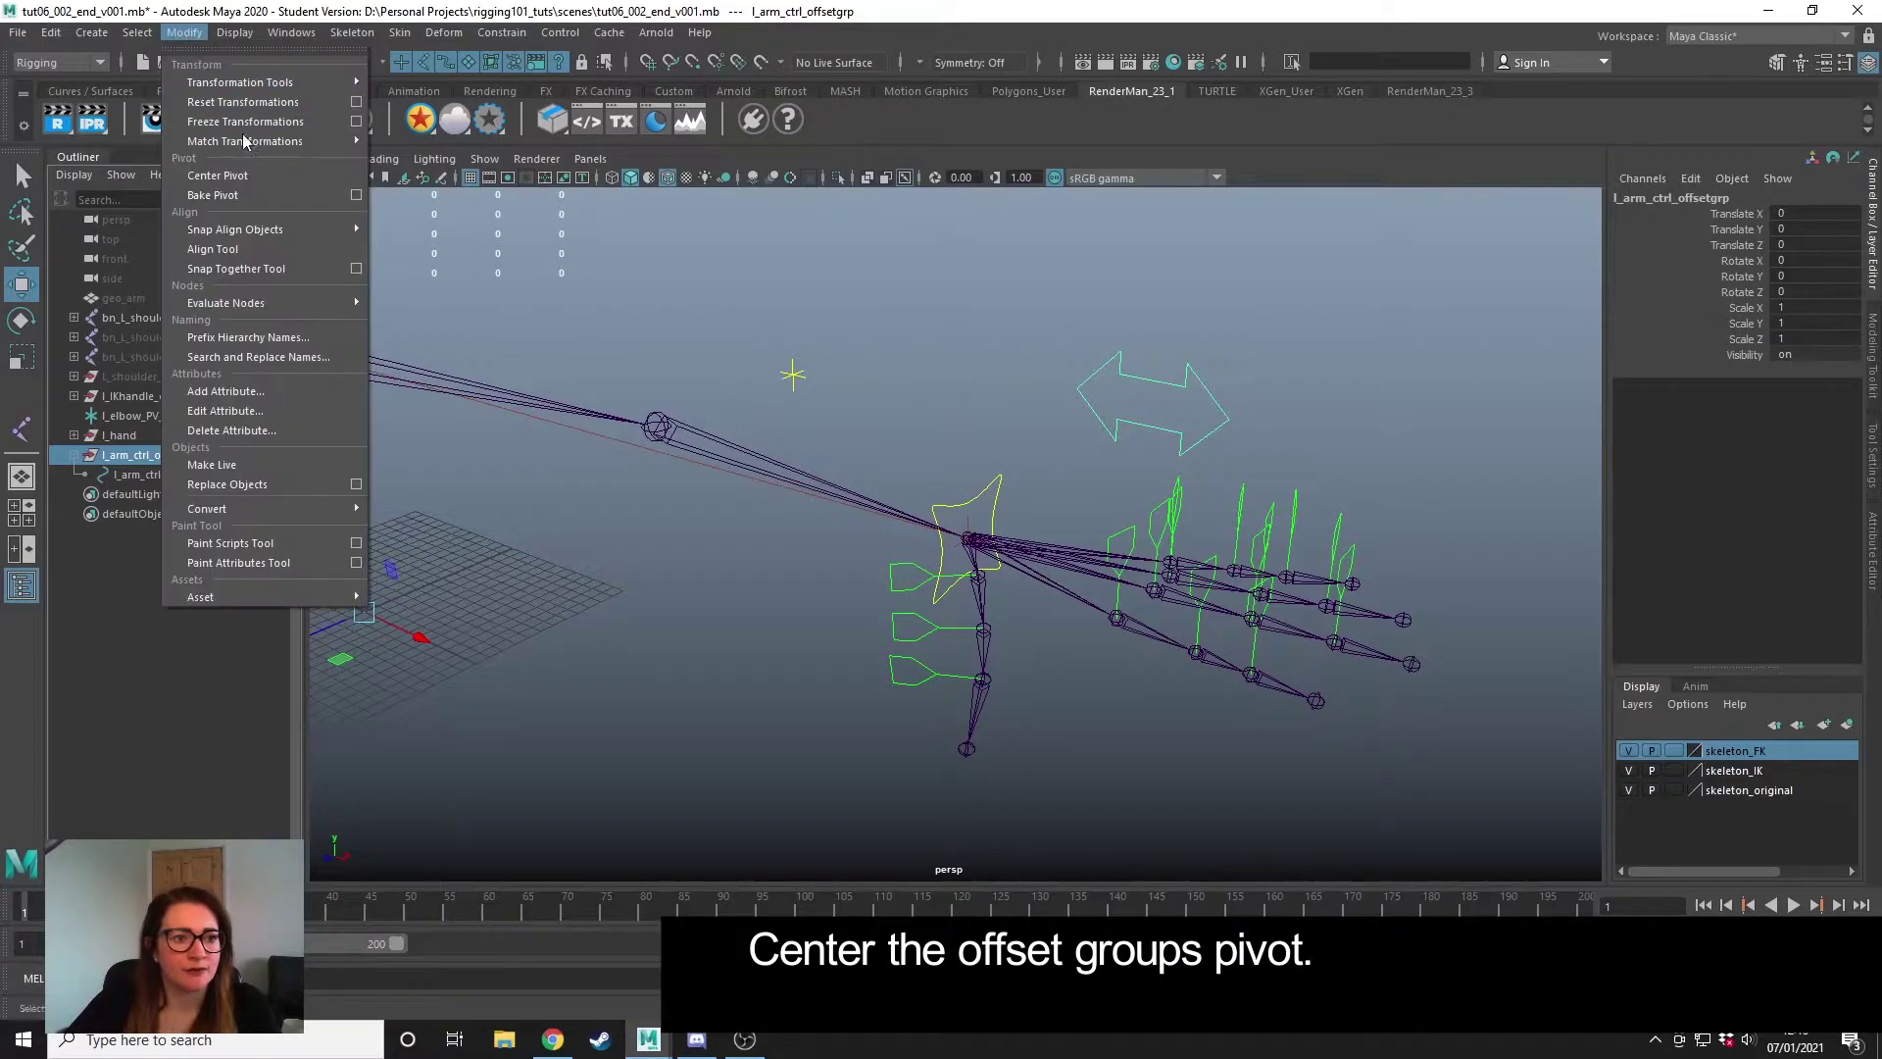
left_click(250, 178)
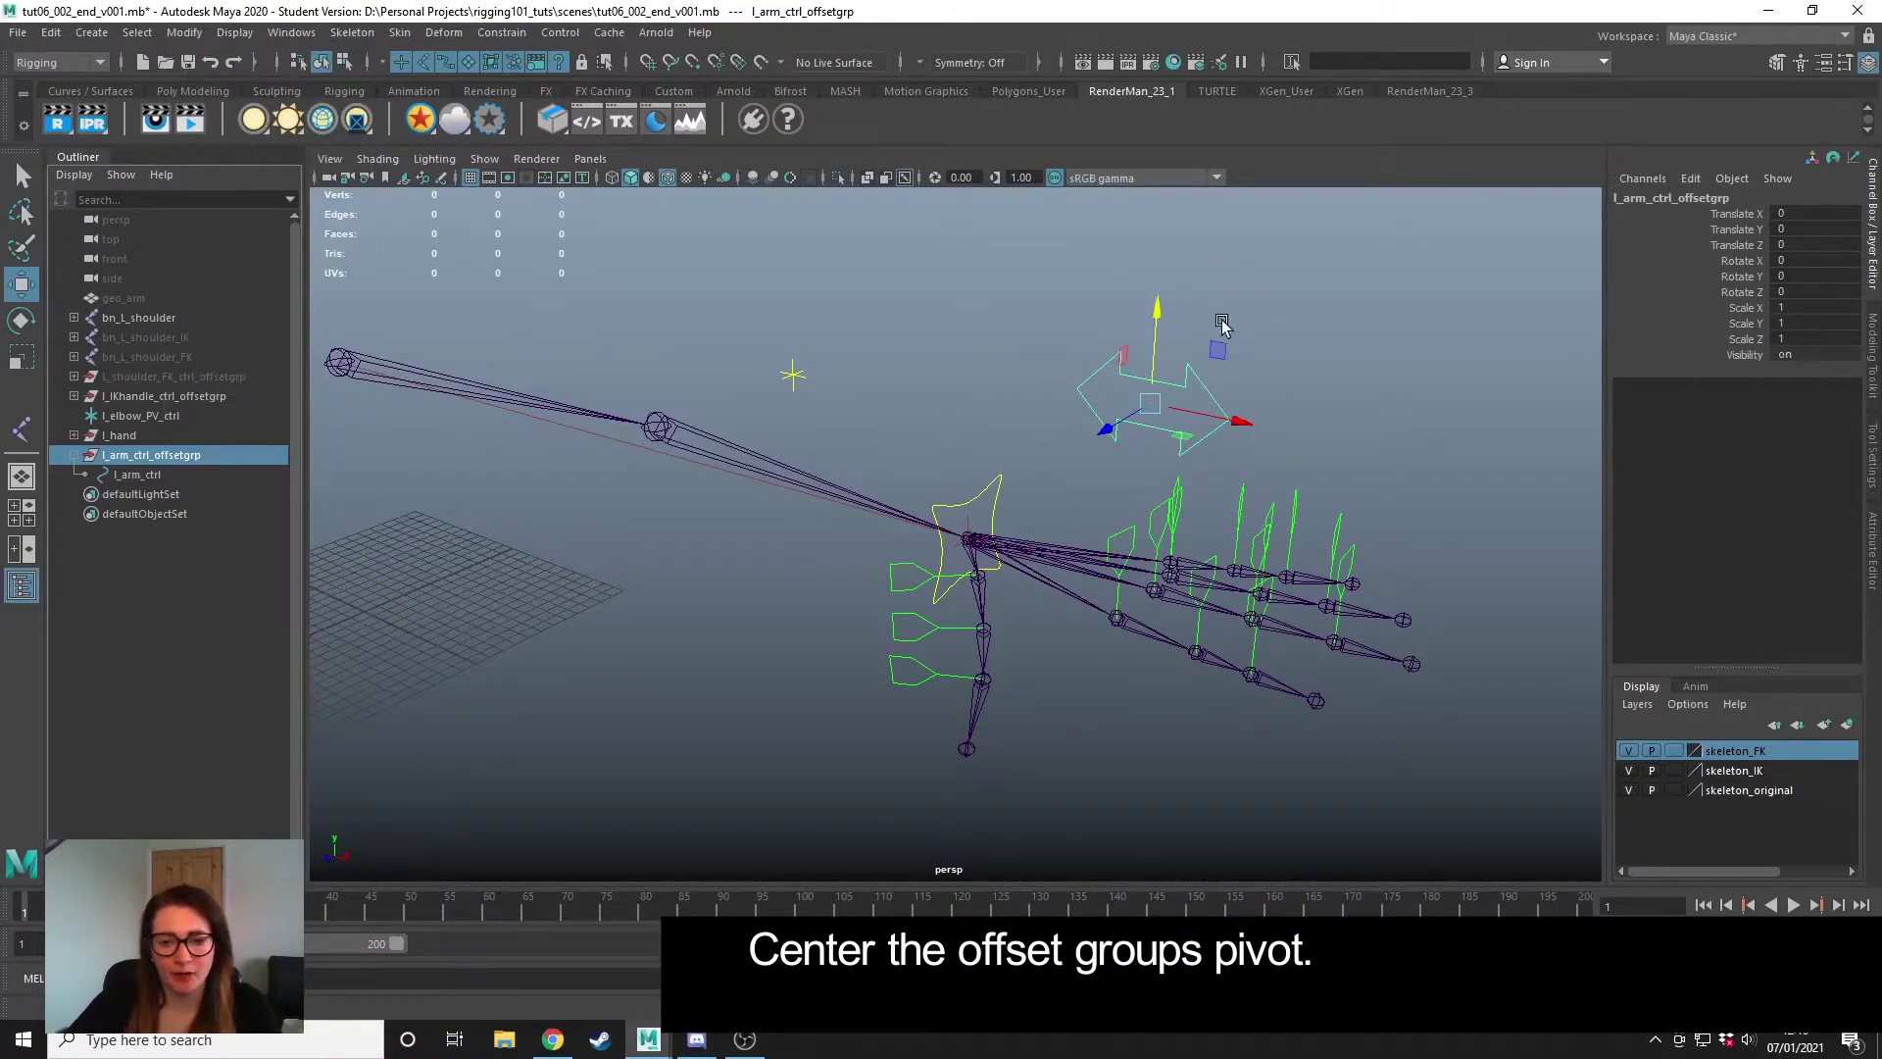
- Select bn_L_wrist under bn_L_shoulder and bn_L_elbow, then add l_arm_ctrl_offsetgrp to the selection
left_click(771, 683)
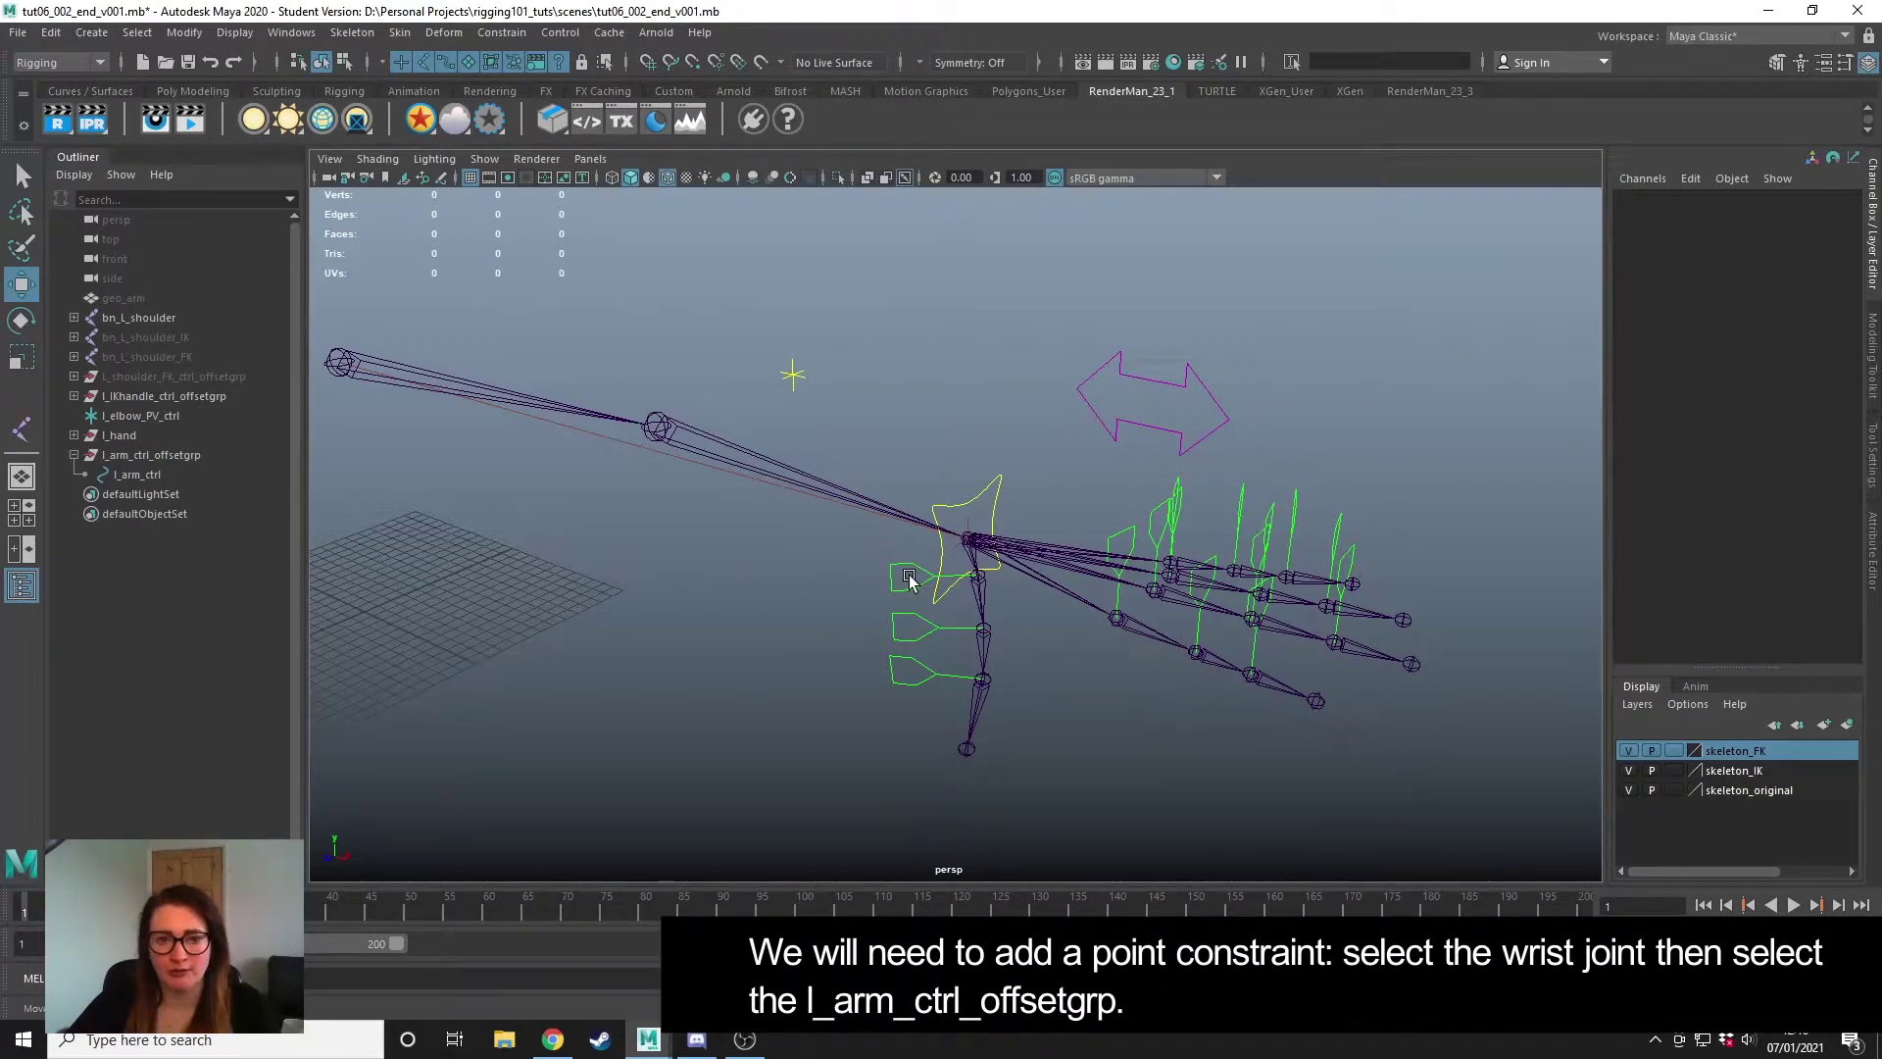
left_click(964, 534)
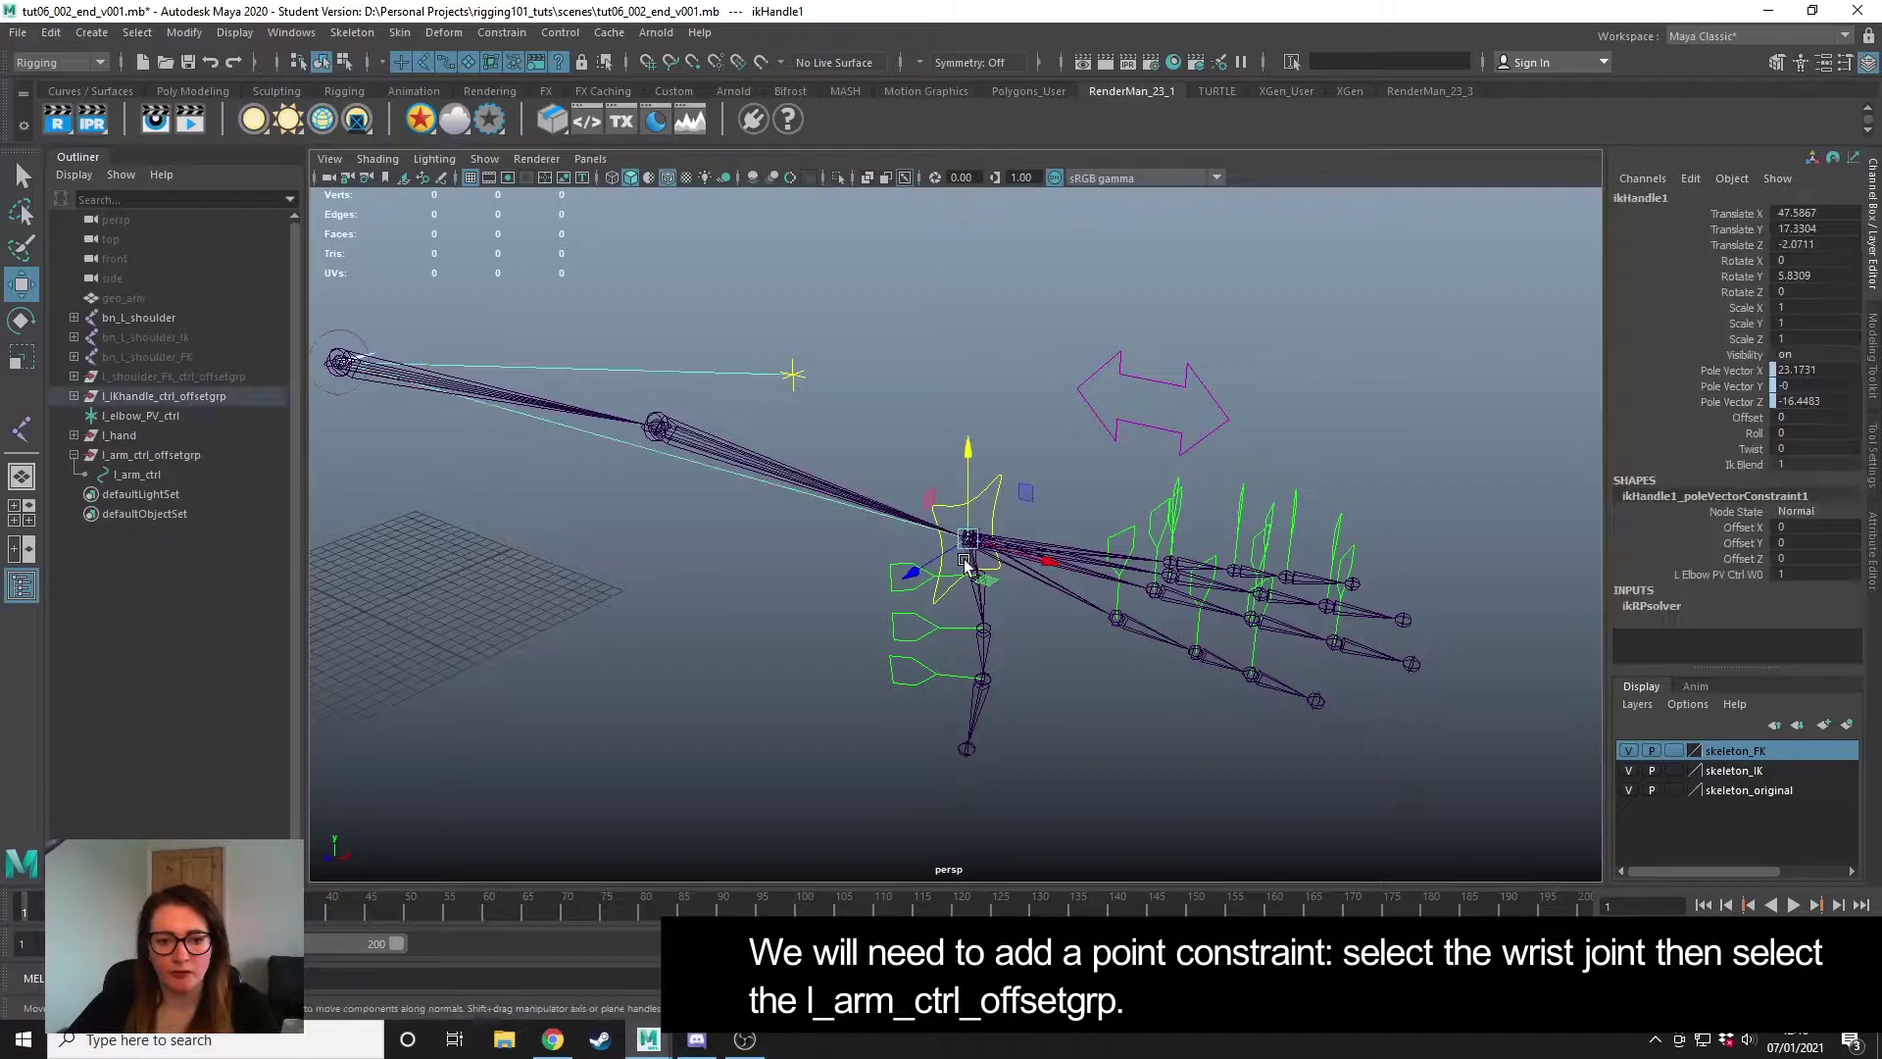
scroll(975, 588, "up", 4)
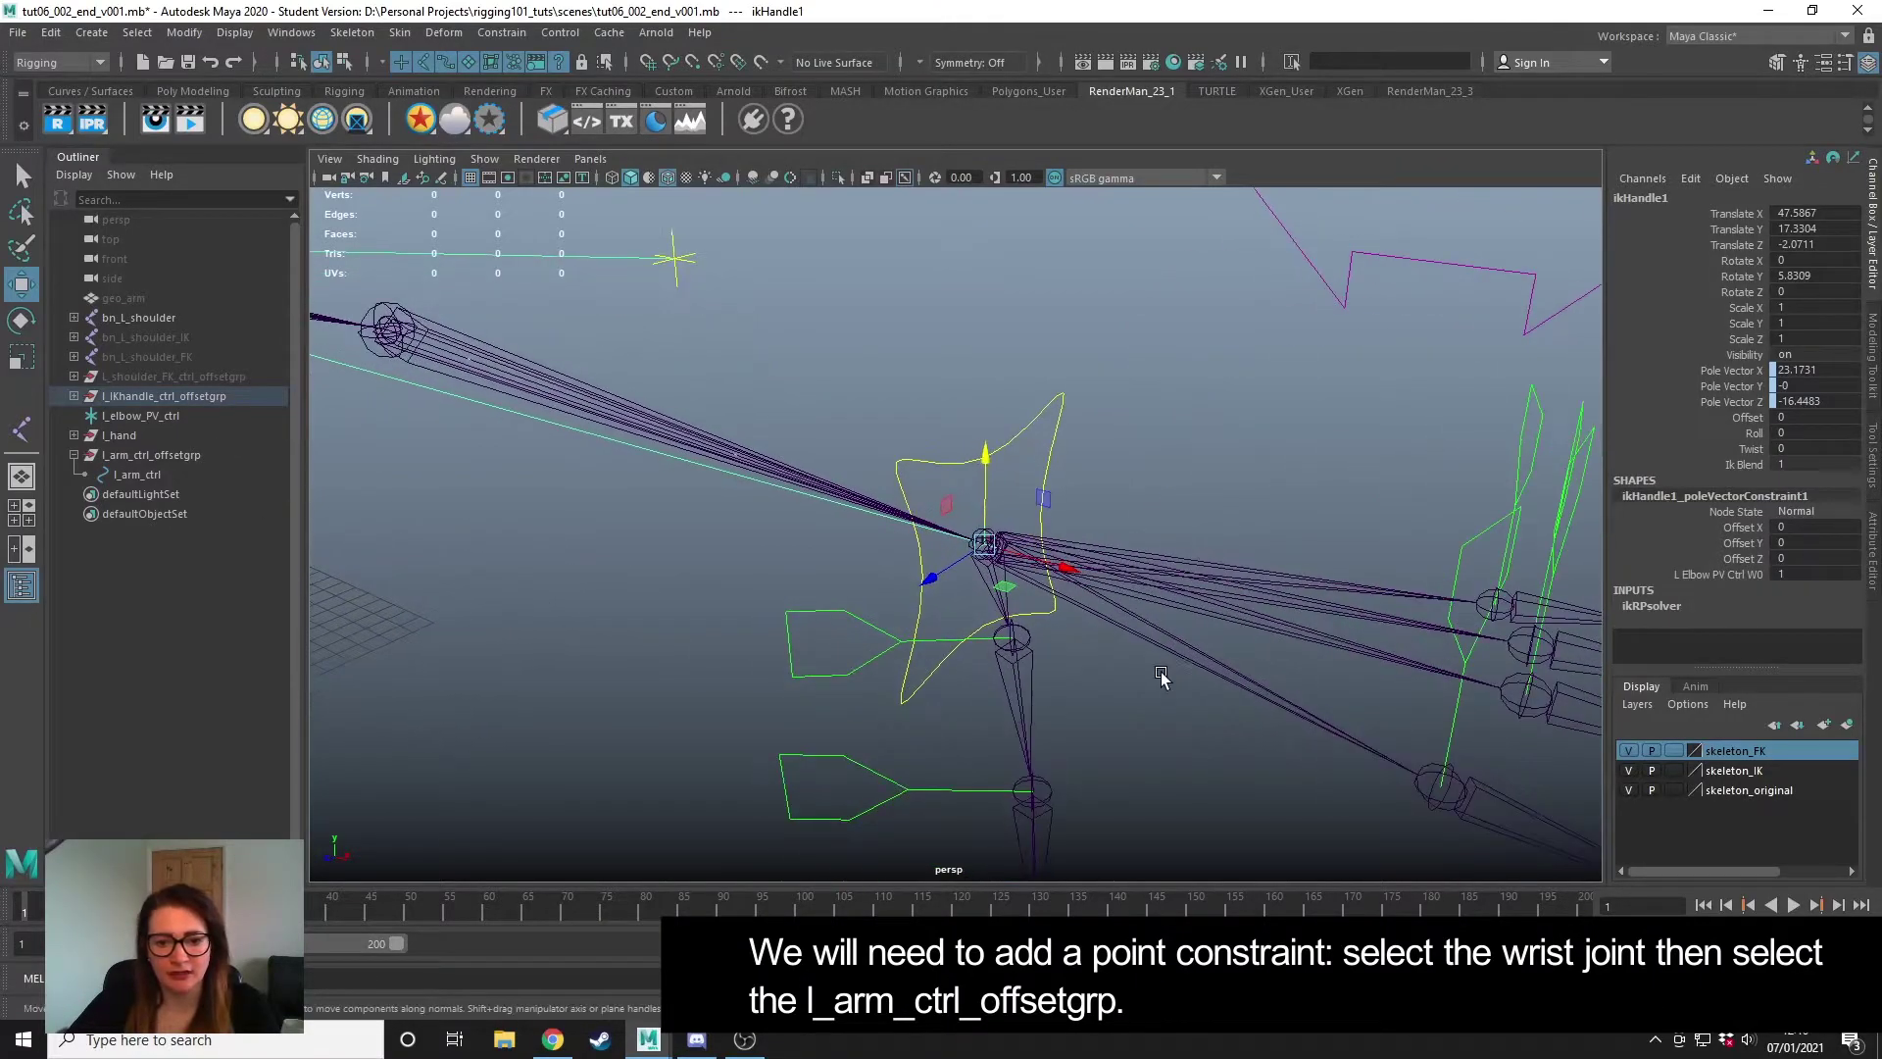
left_click(973, 588)
left_click(73, 317)
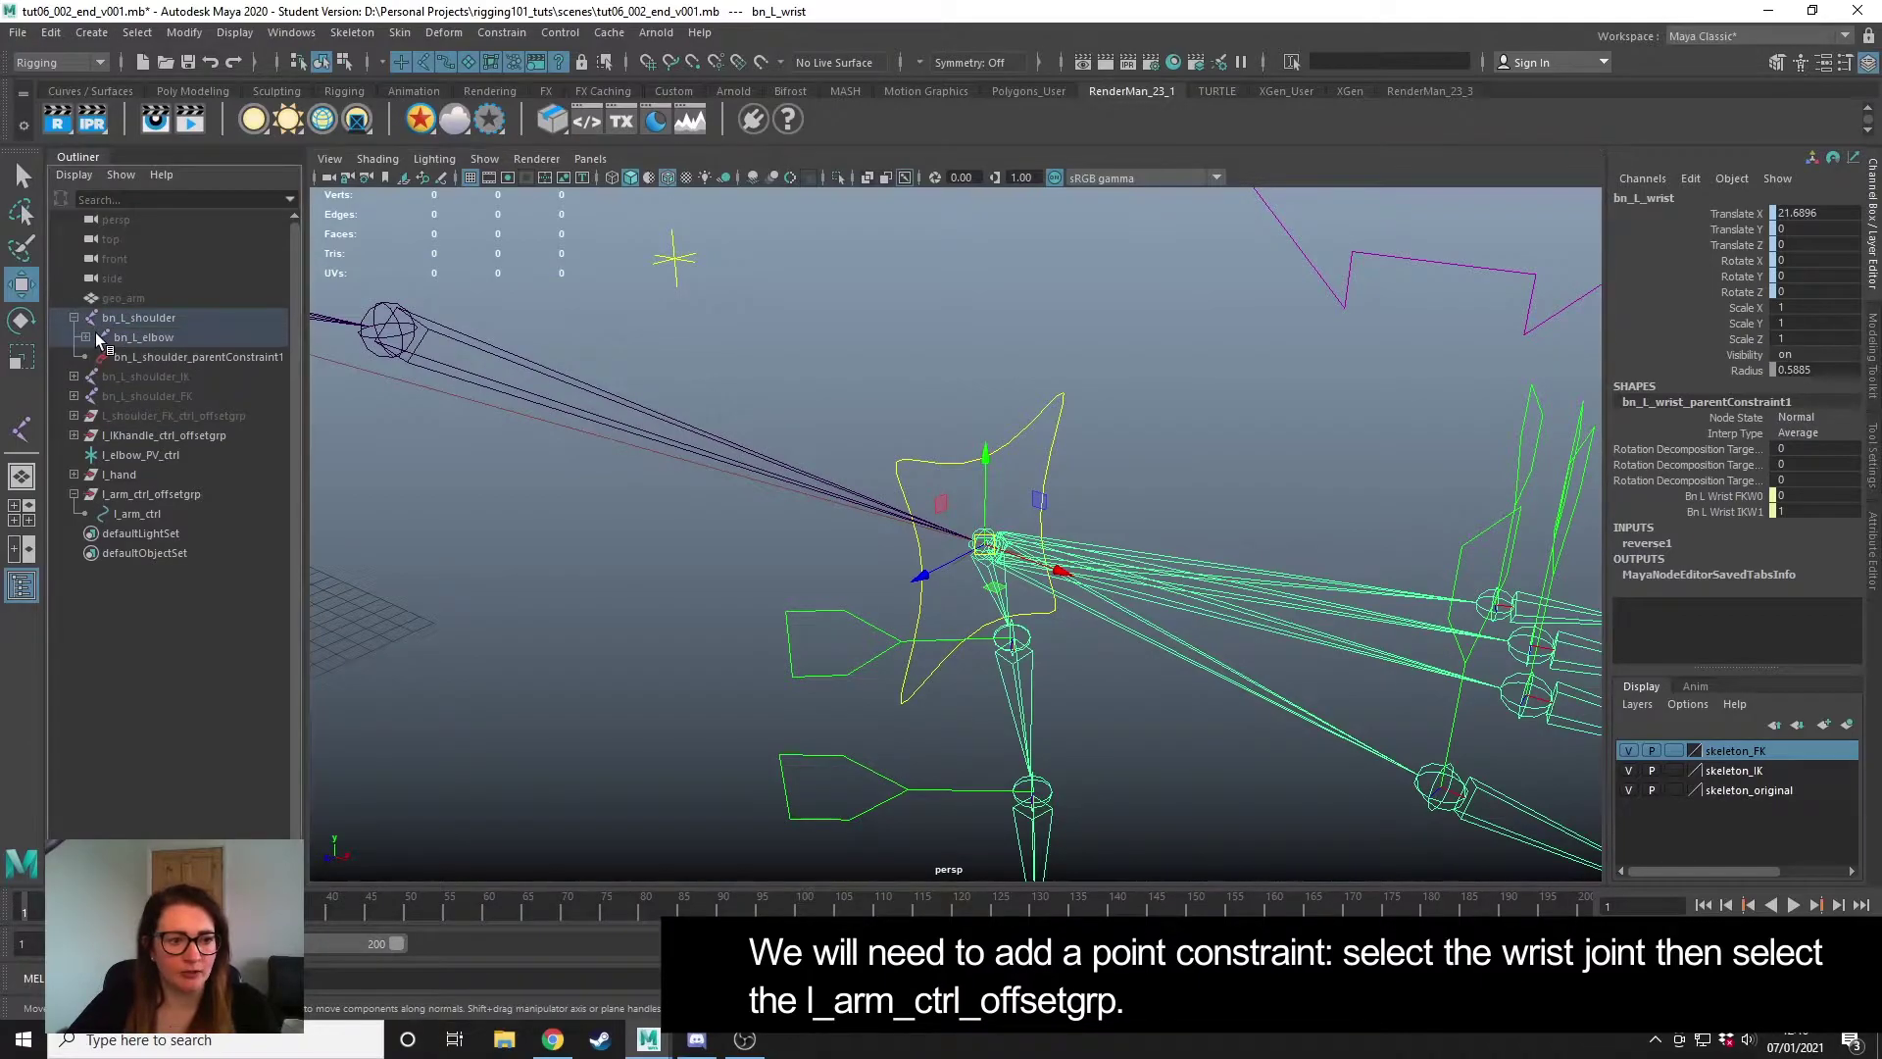
left_click(85, 337)
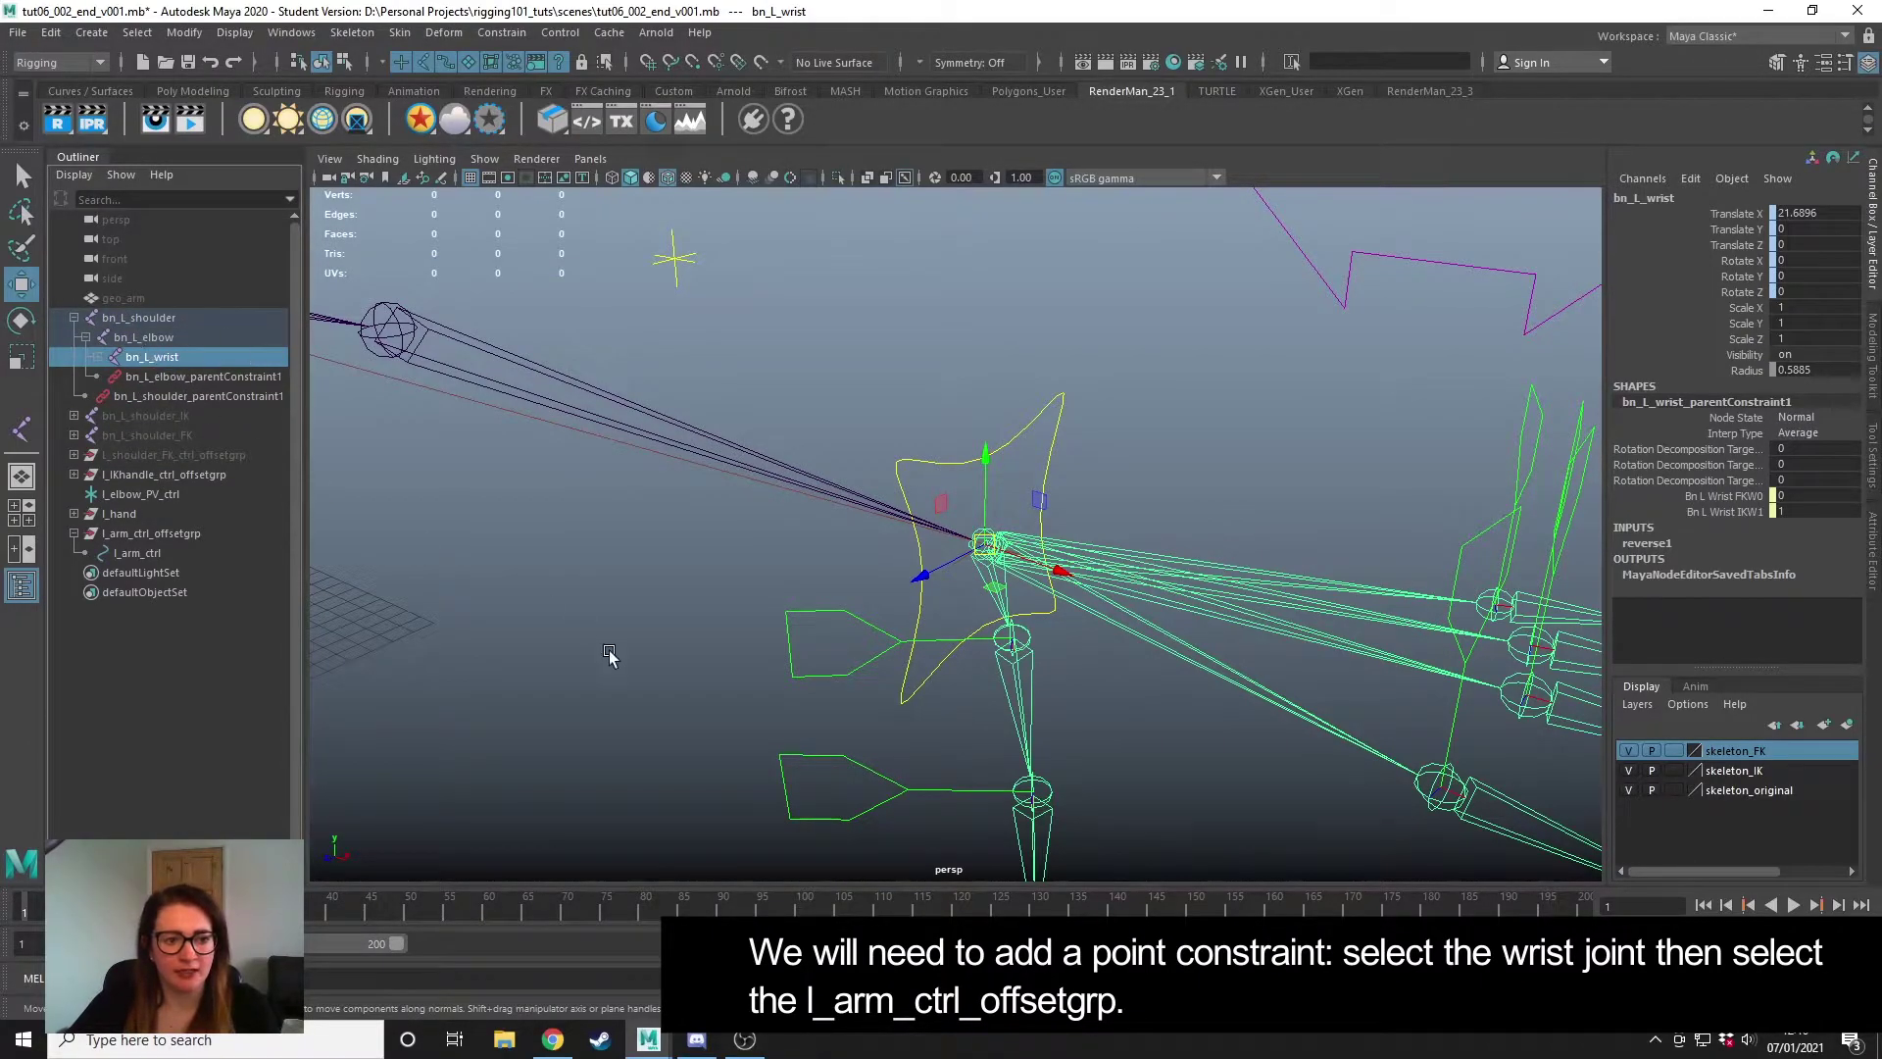
scroll(608, 647, "down", 3)
left_click_drag(588, 517, 1044, 625, "alt")
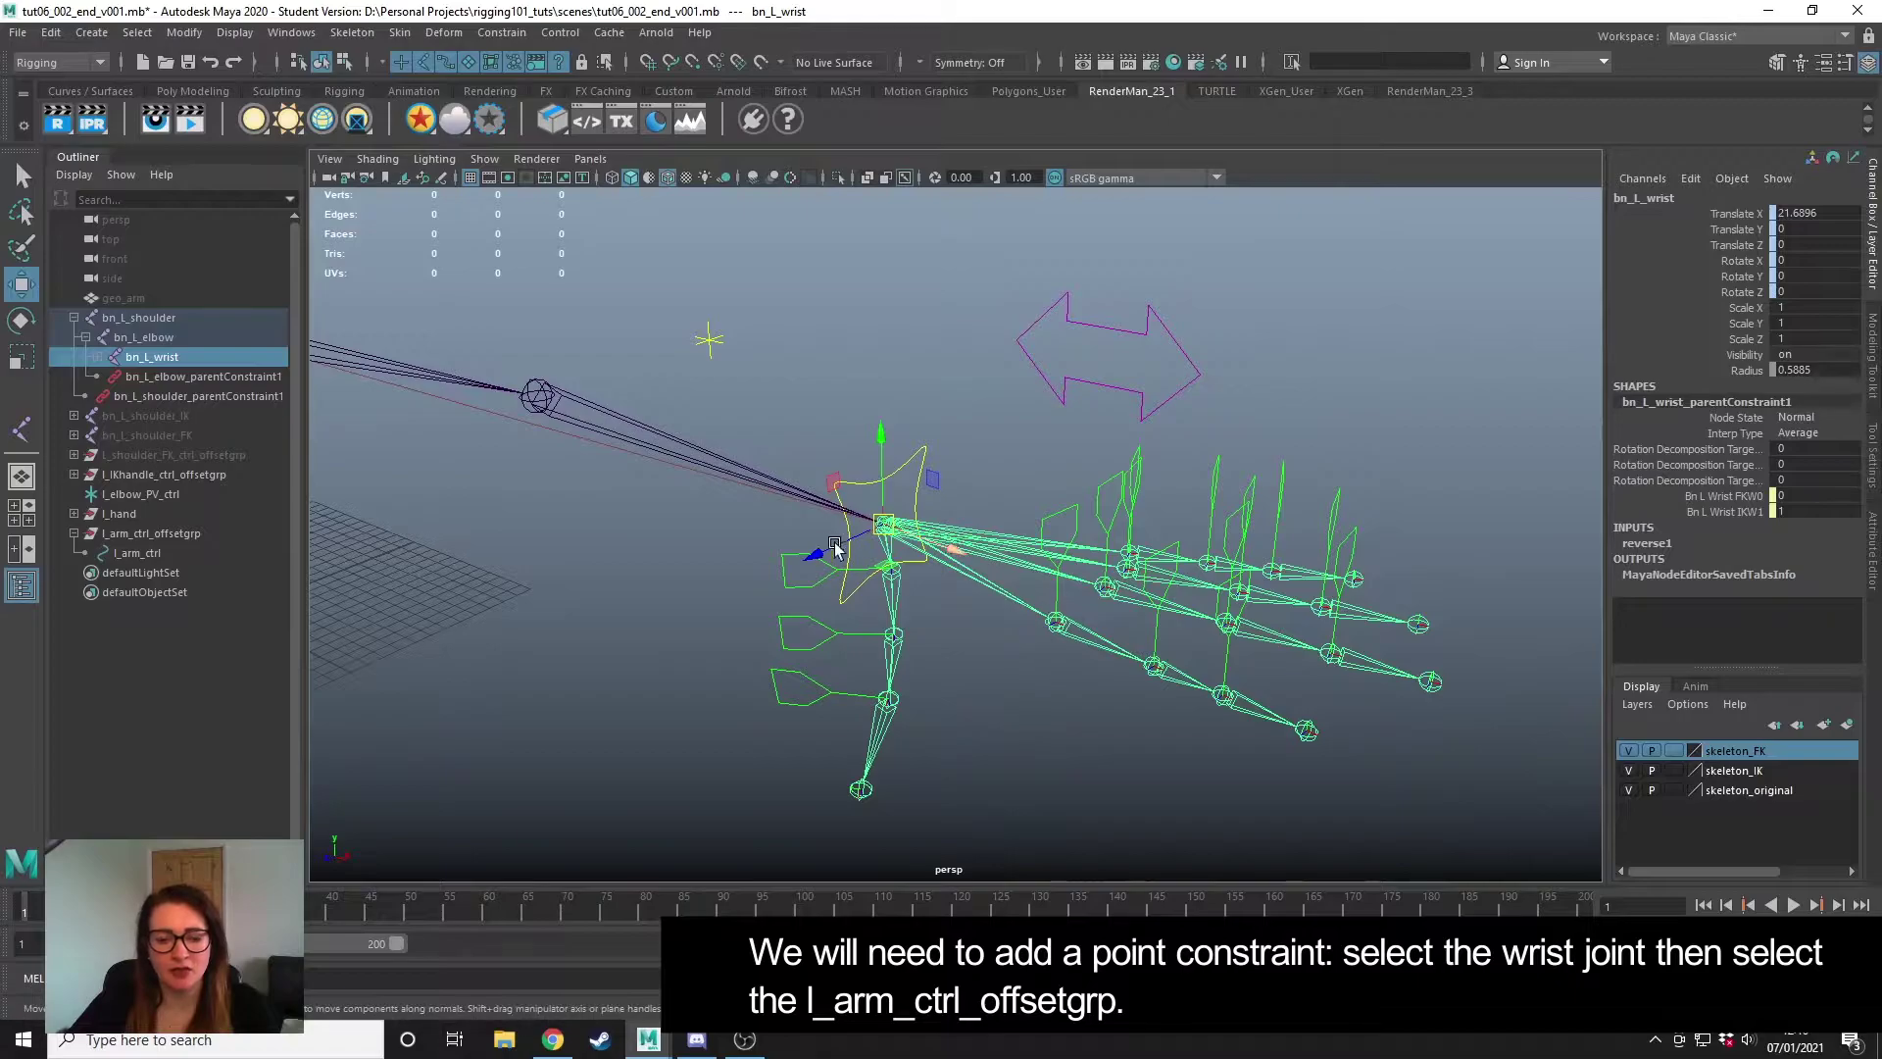
left_click(182, 537, "ctrl")
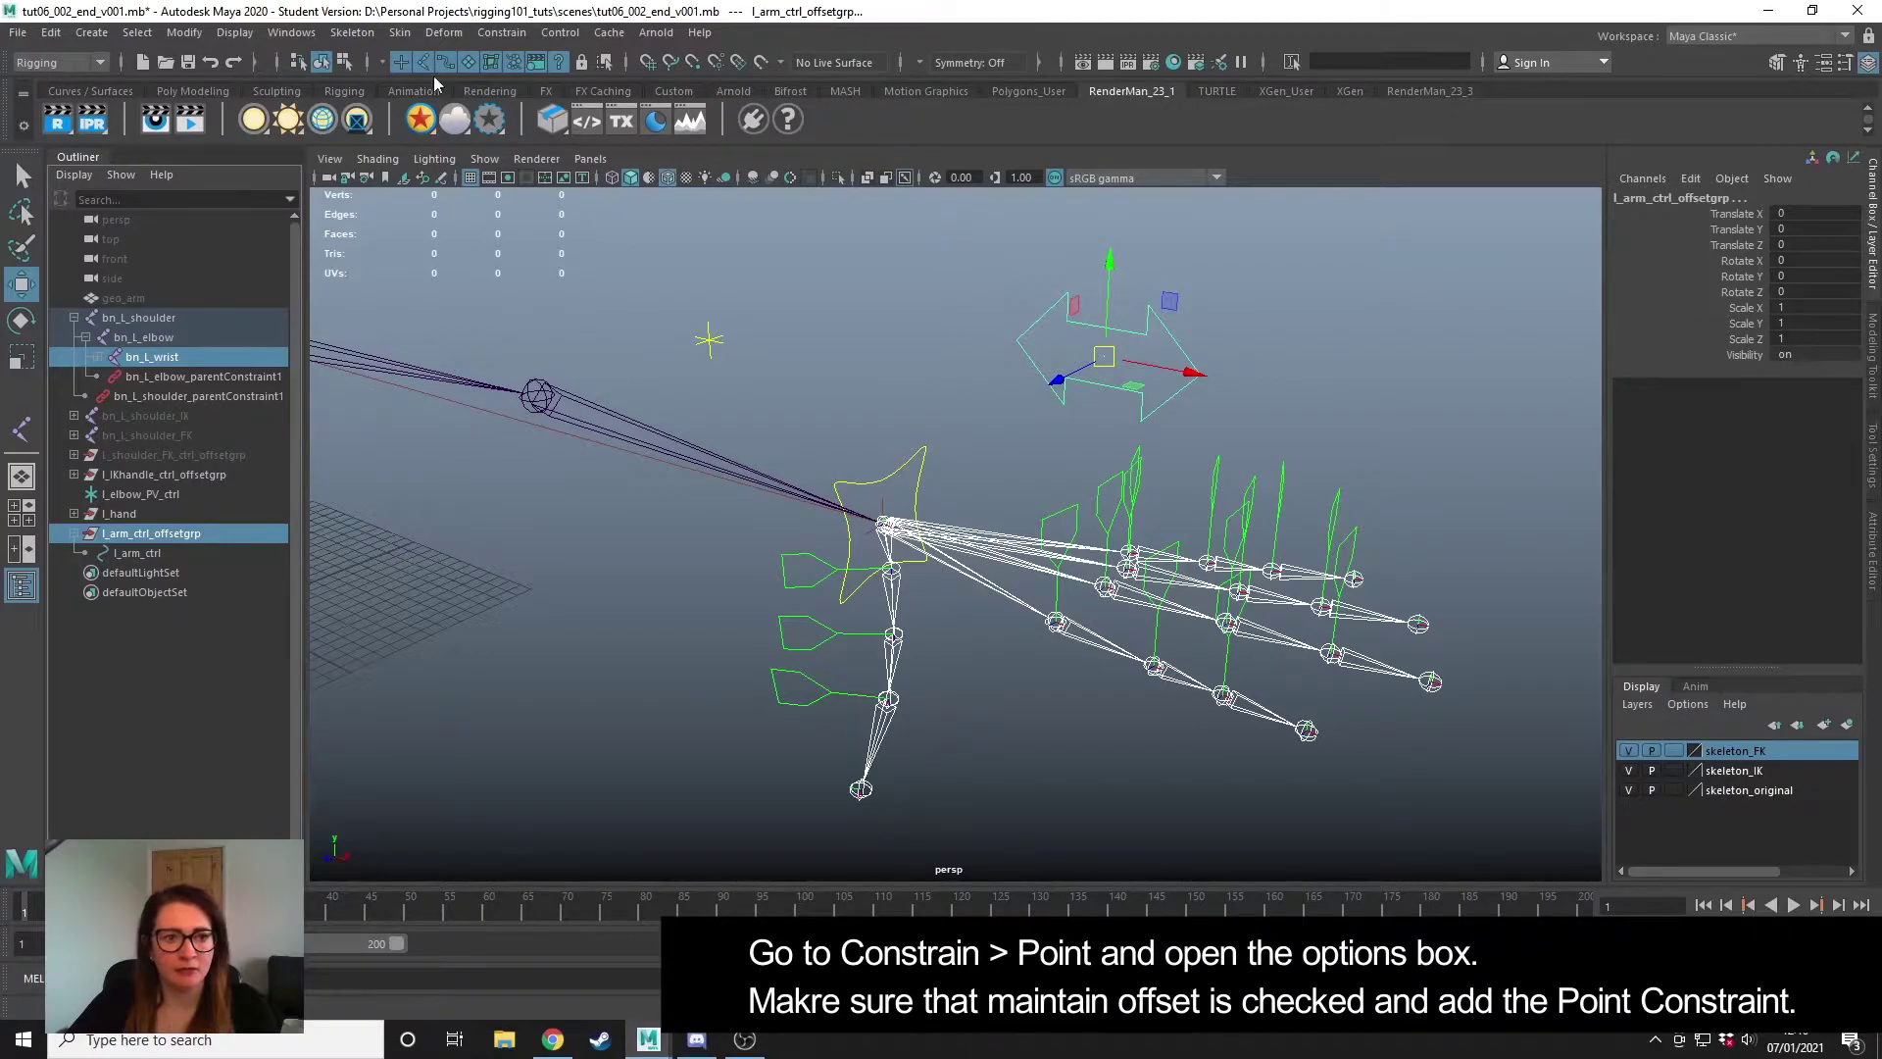
- Point-constrain l_arm_ctrl_offsetgrp to bn_L_wrist with Maintain offset turned on
left_click(501, 32)
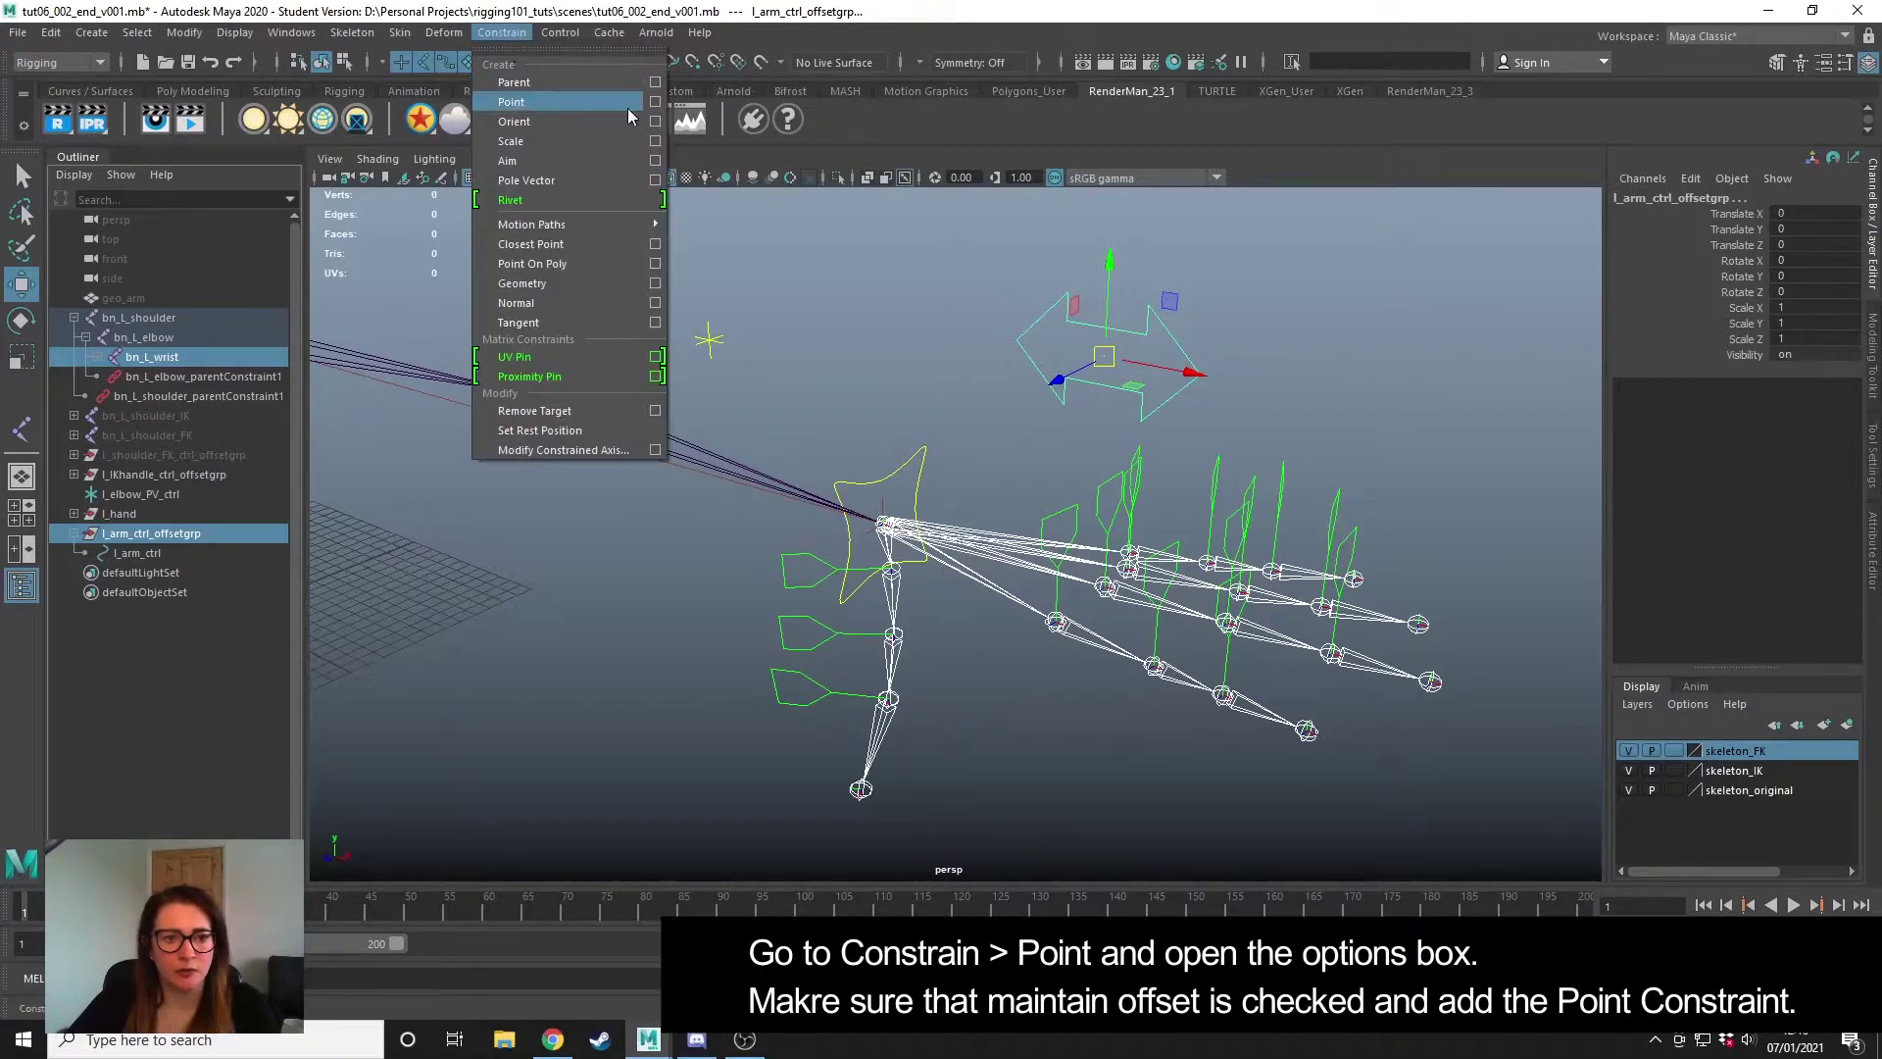
left_click(655, 101)
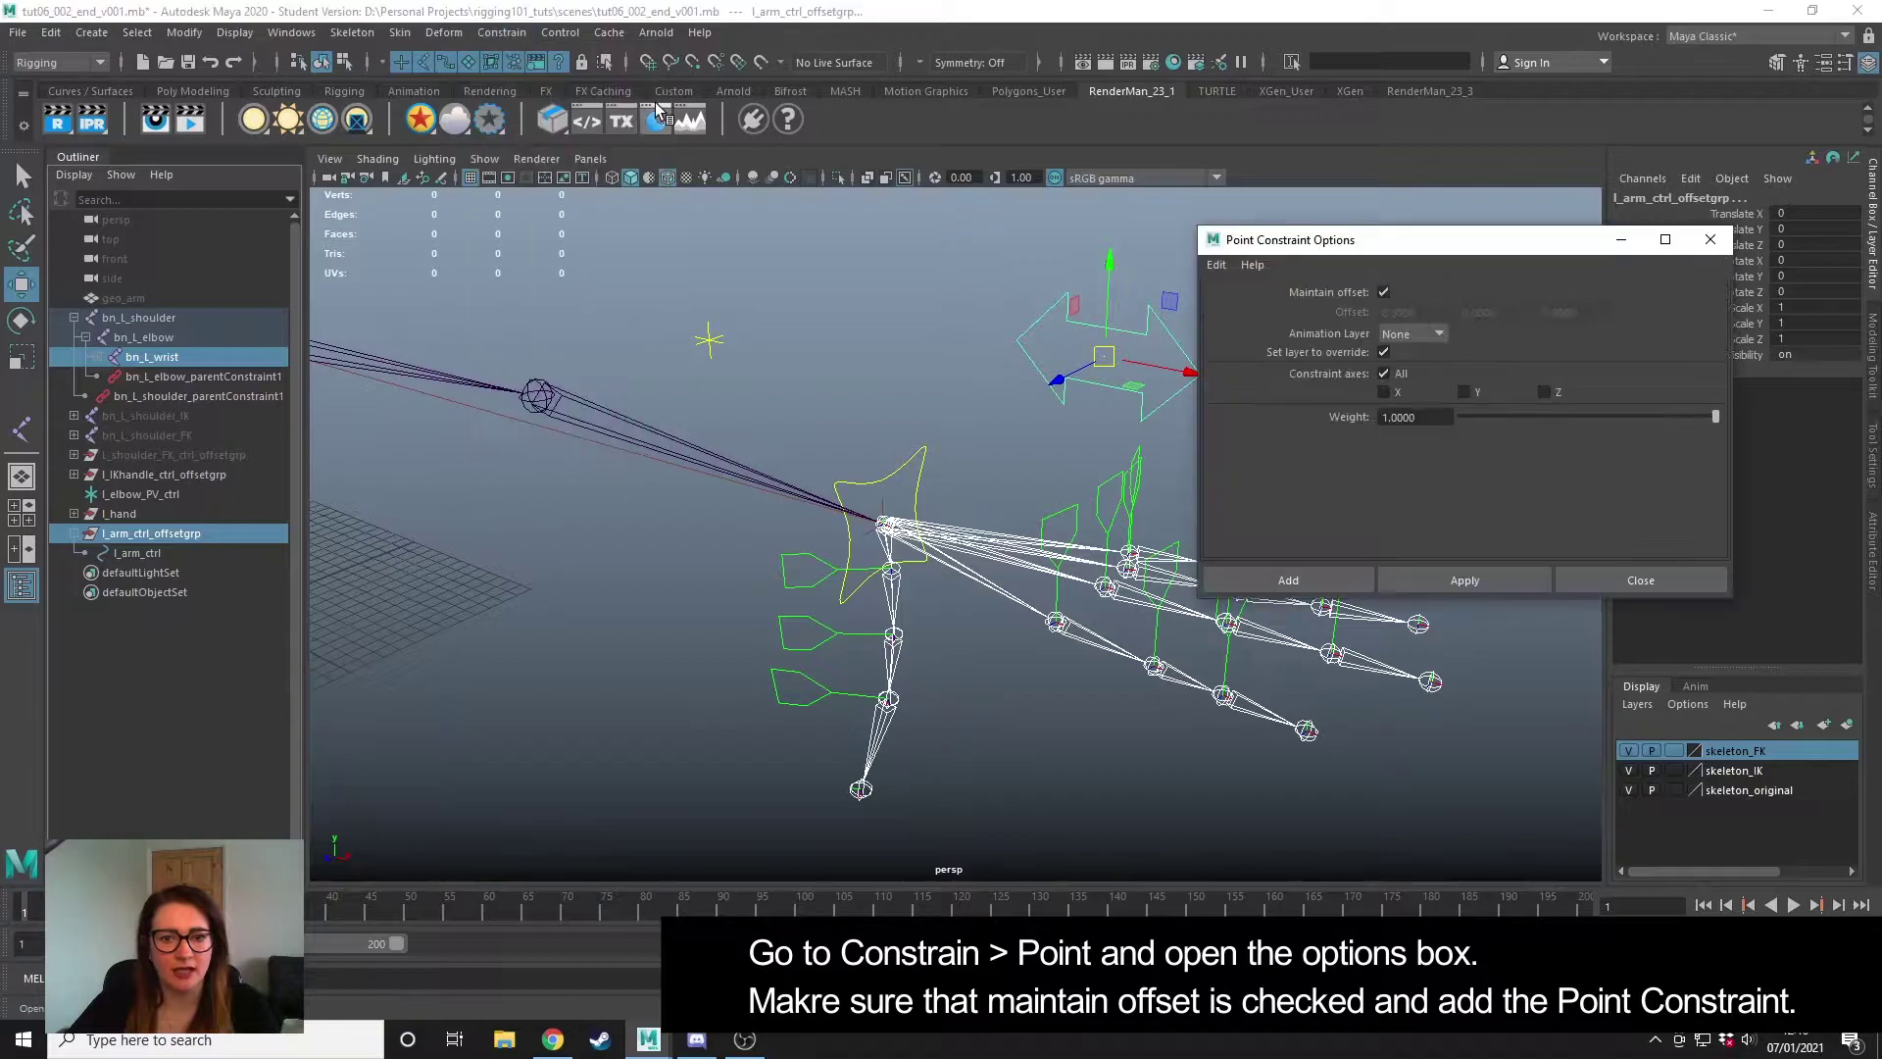
left_click_drag(1402, 240, 1498, 209)
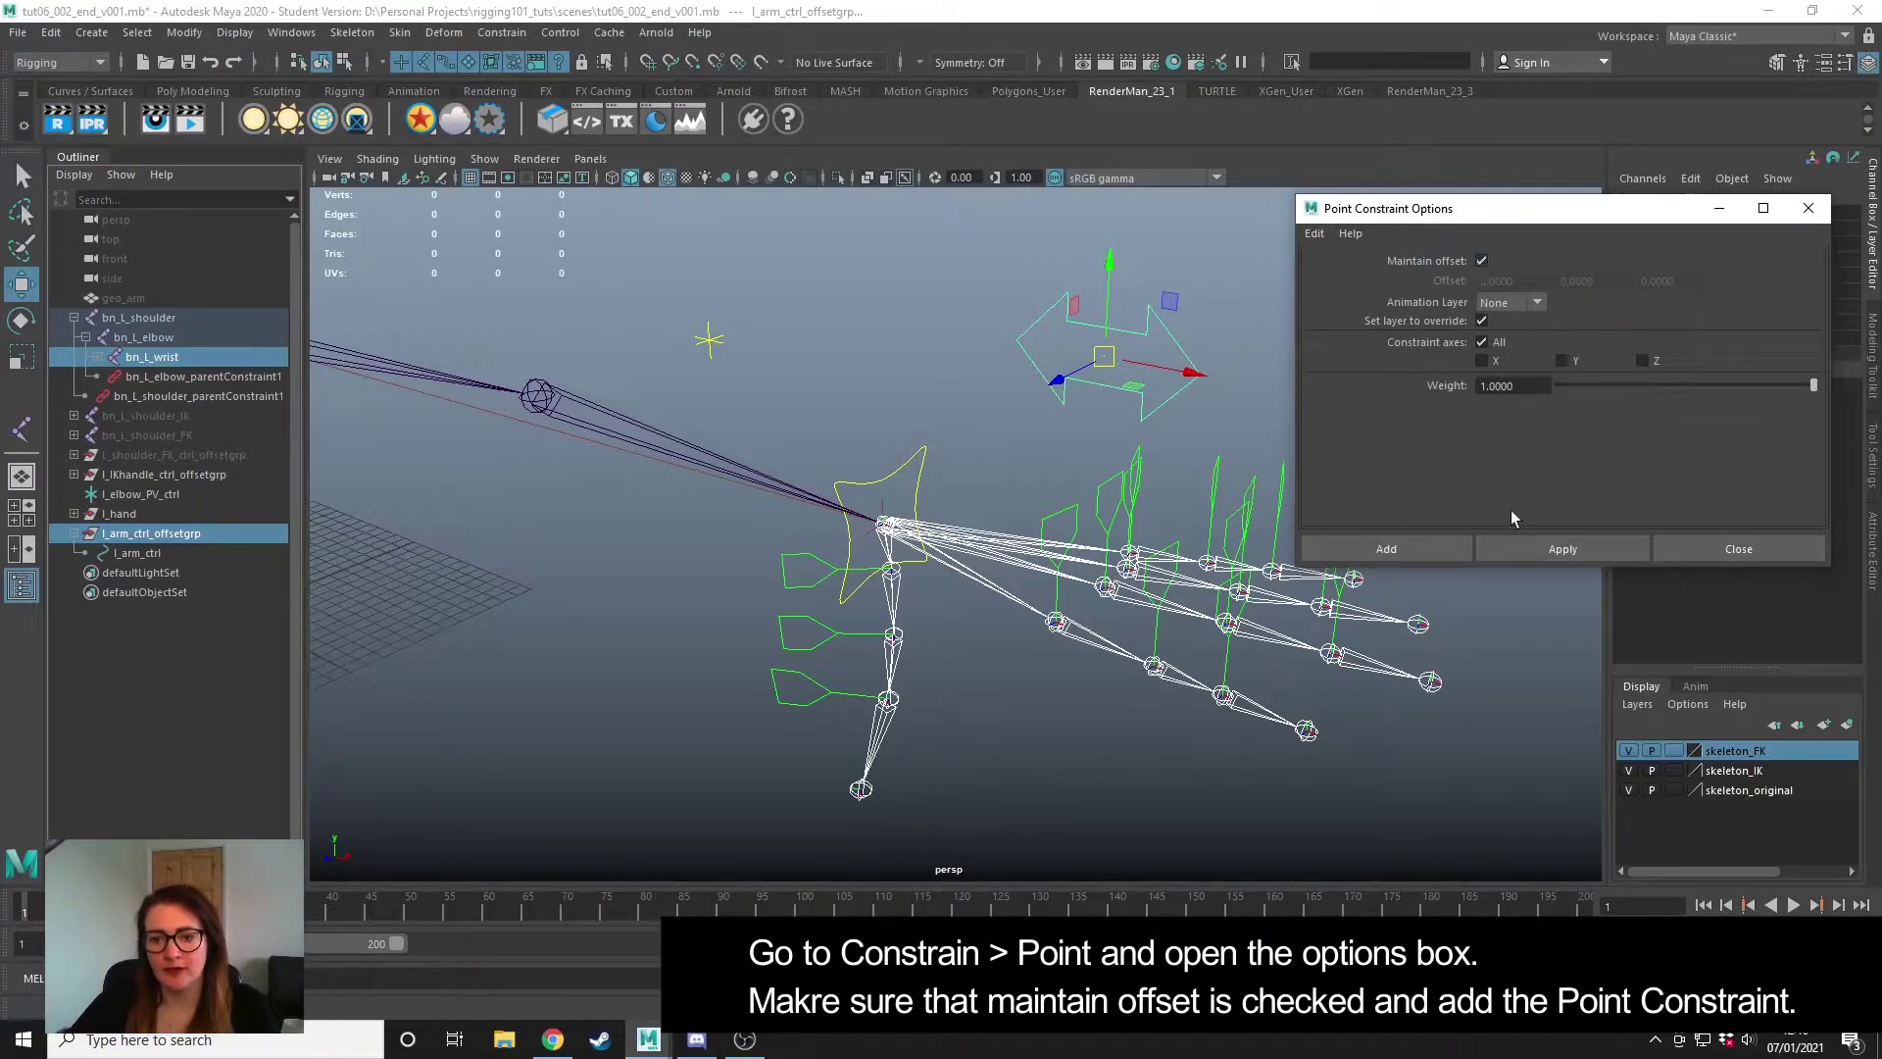
left_click(1432, 550)
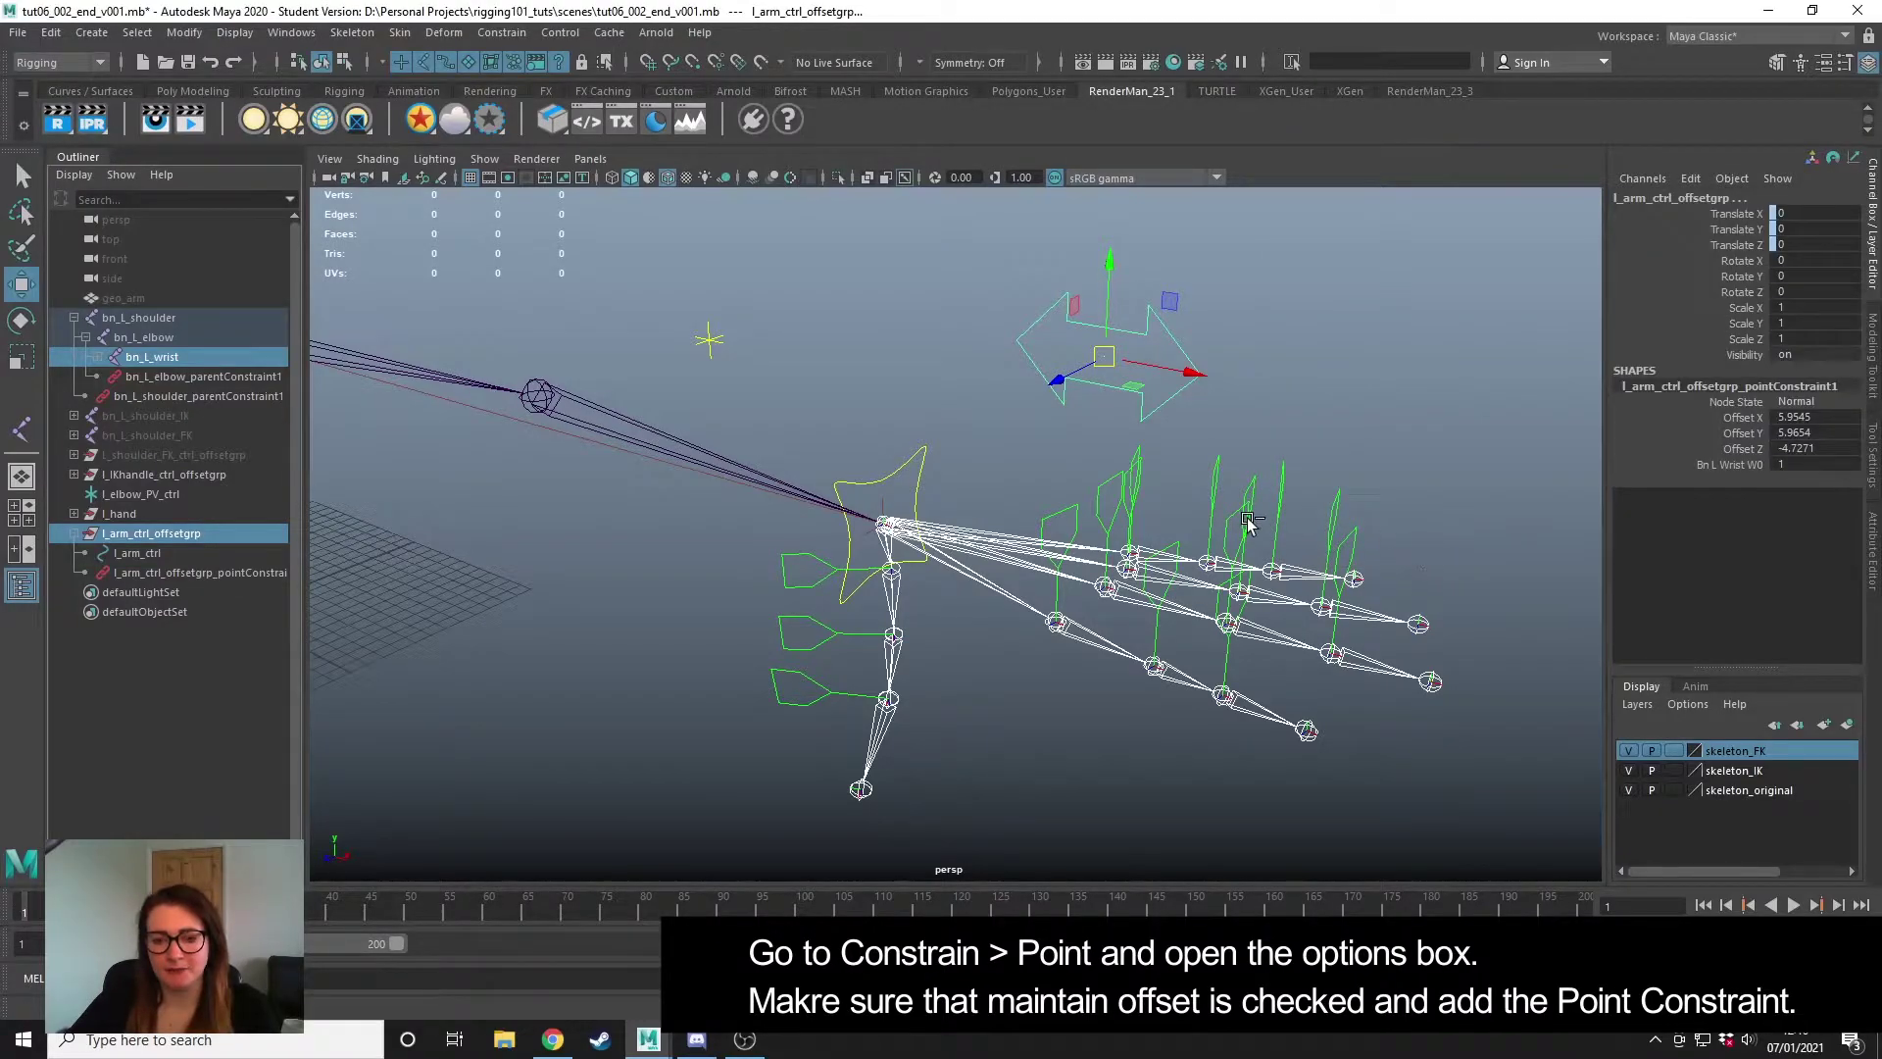
left_click(970, 453)
- Move the IK hand control to bend the arm and watch l_arm_ctrl follow
scroll(1019, 496, "down", 3)
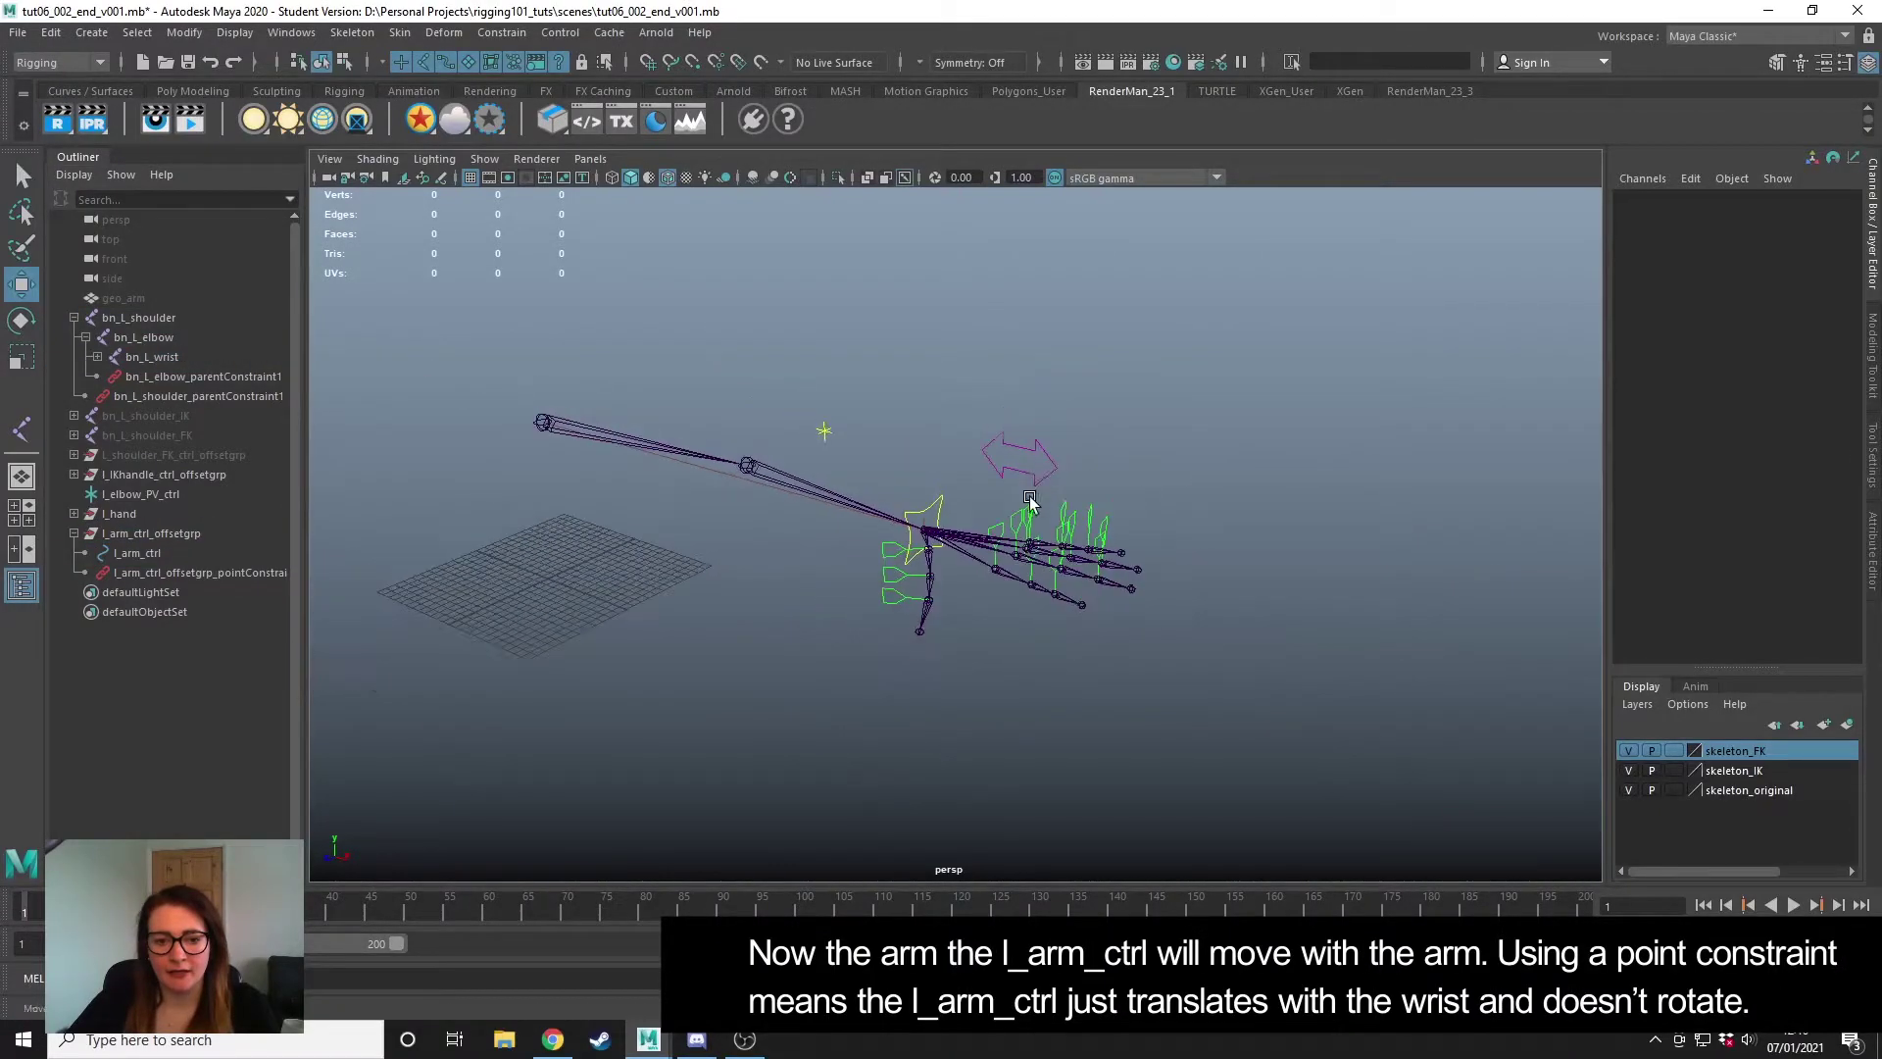
left_click(939, 507)
left_click_drag(939, 507, 774, 573)
- Rotate l_IKhandle_ctrl to 22.7017, -31.7665, -48.8782 and check l_arm_ctrl stays unrotated
scroll(779, 534, "up", 3)
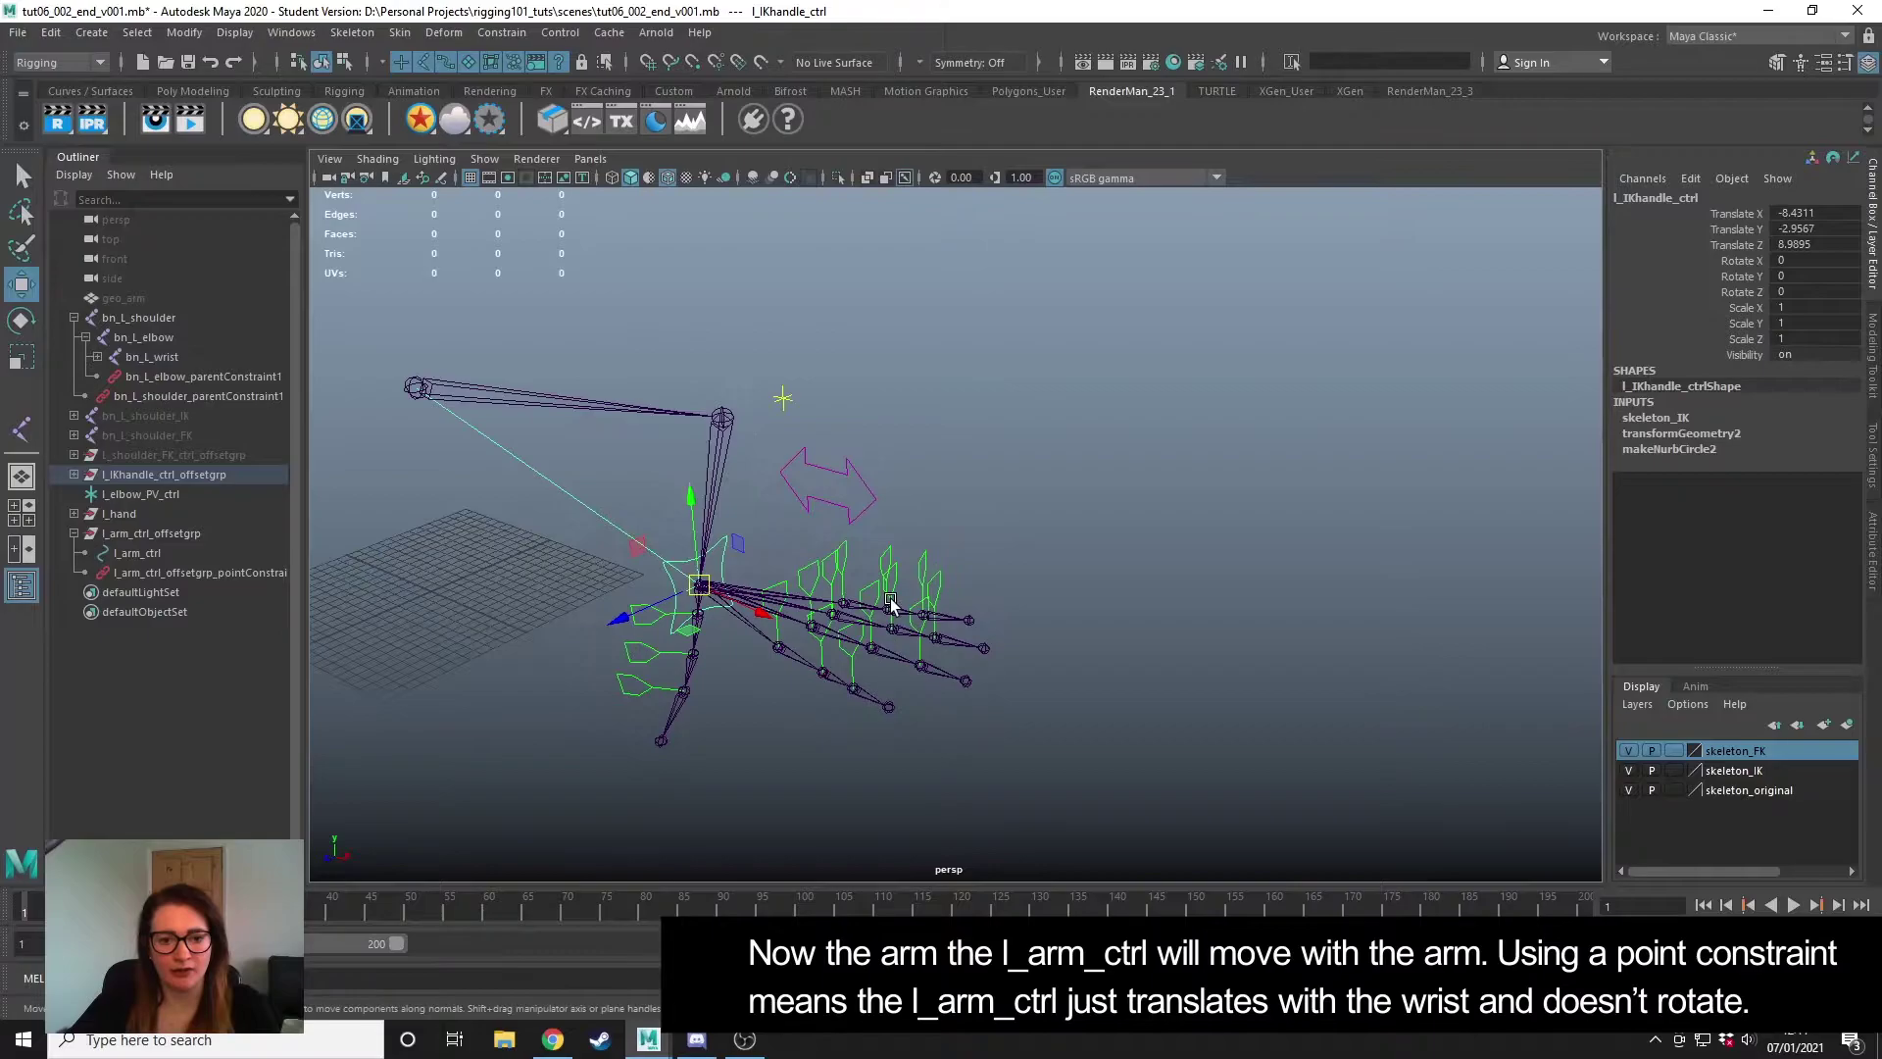
scroll(787, 512, "up", 3)
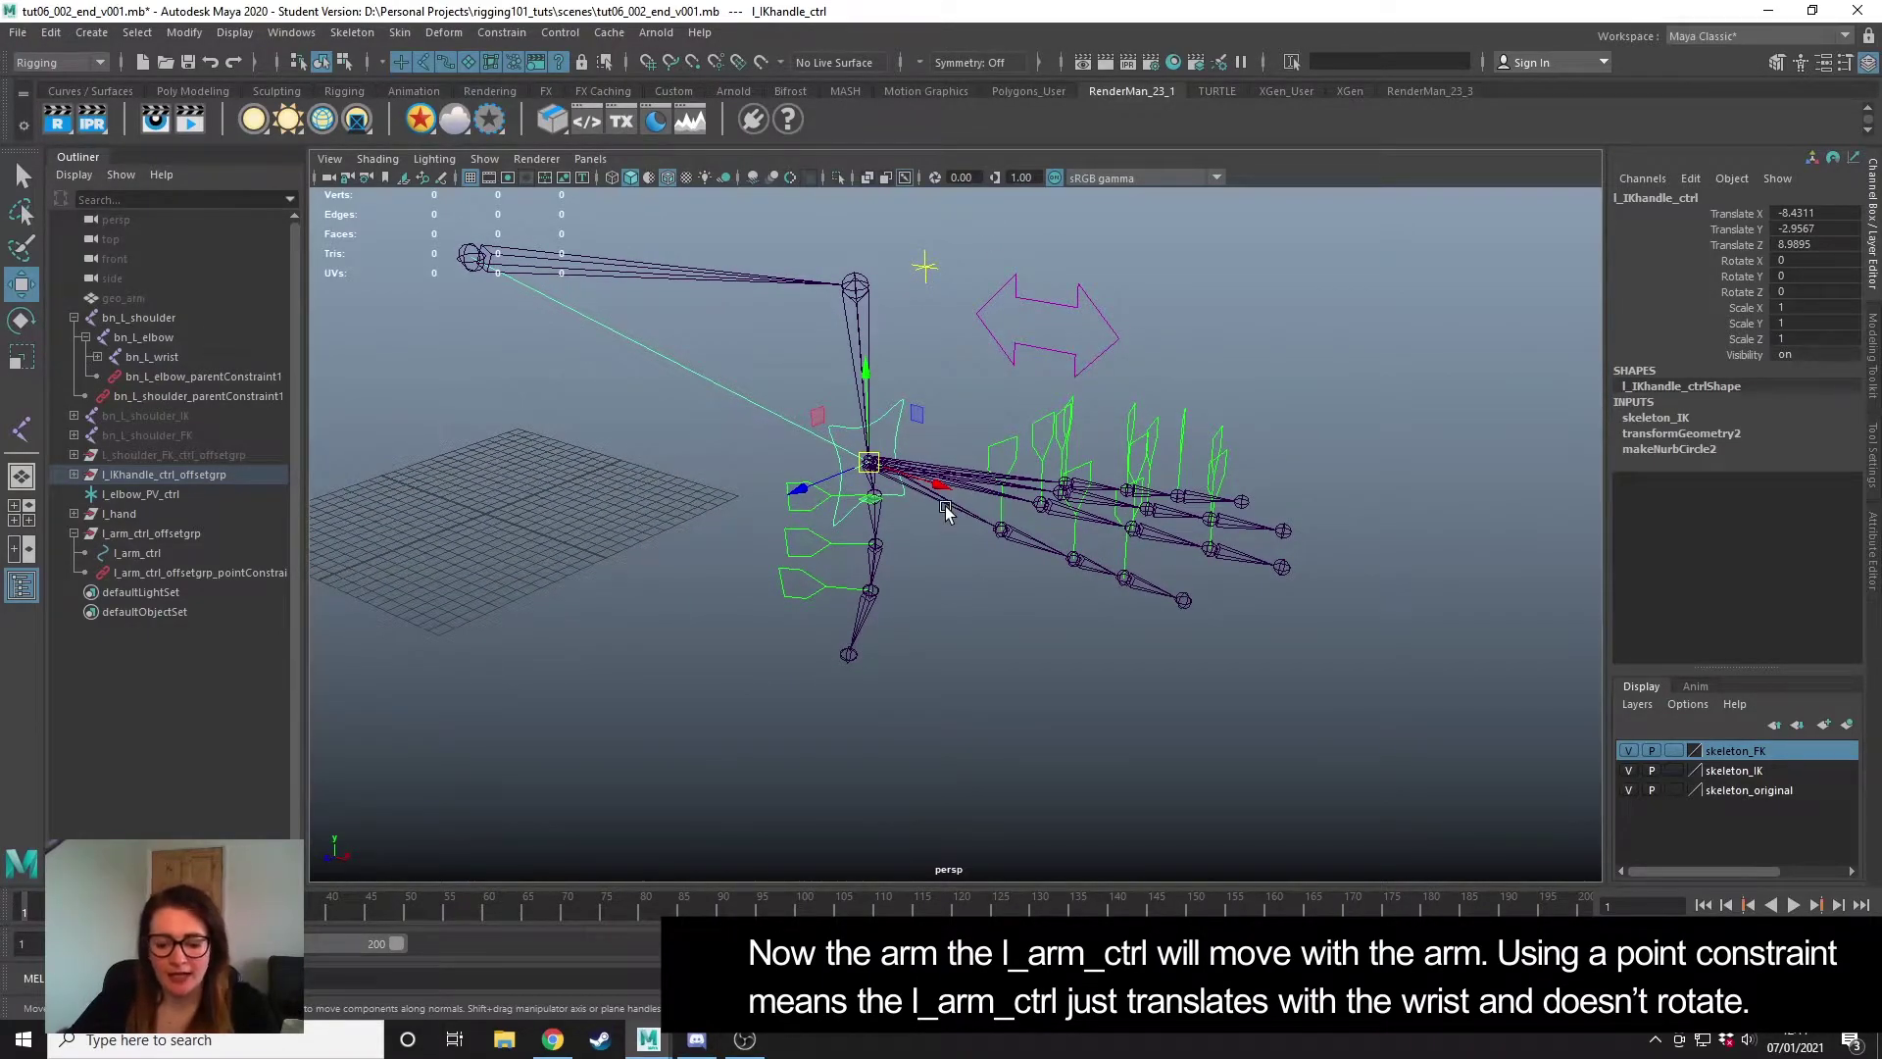
key("e")
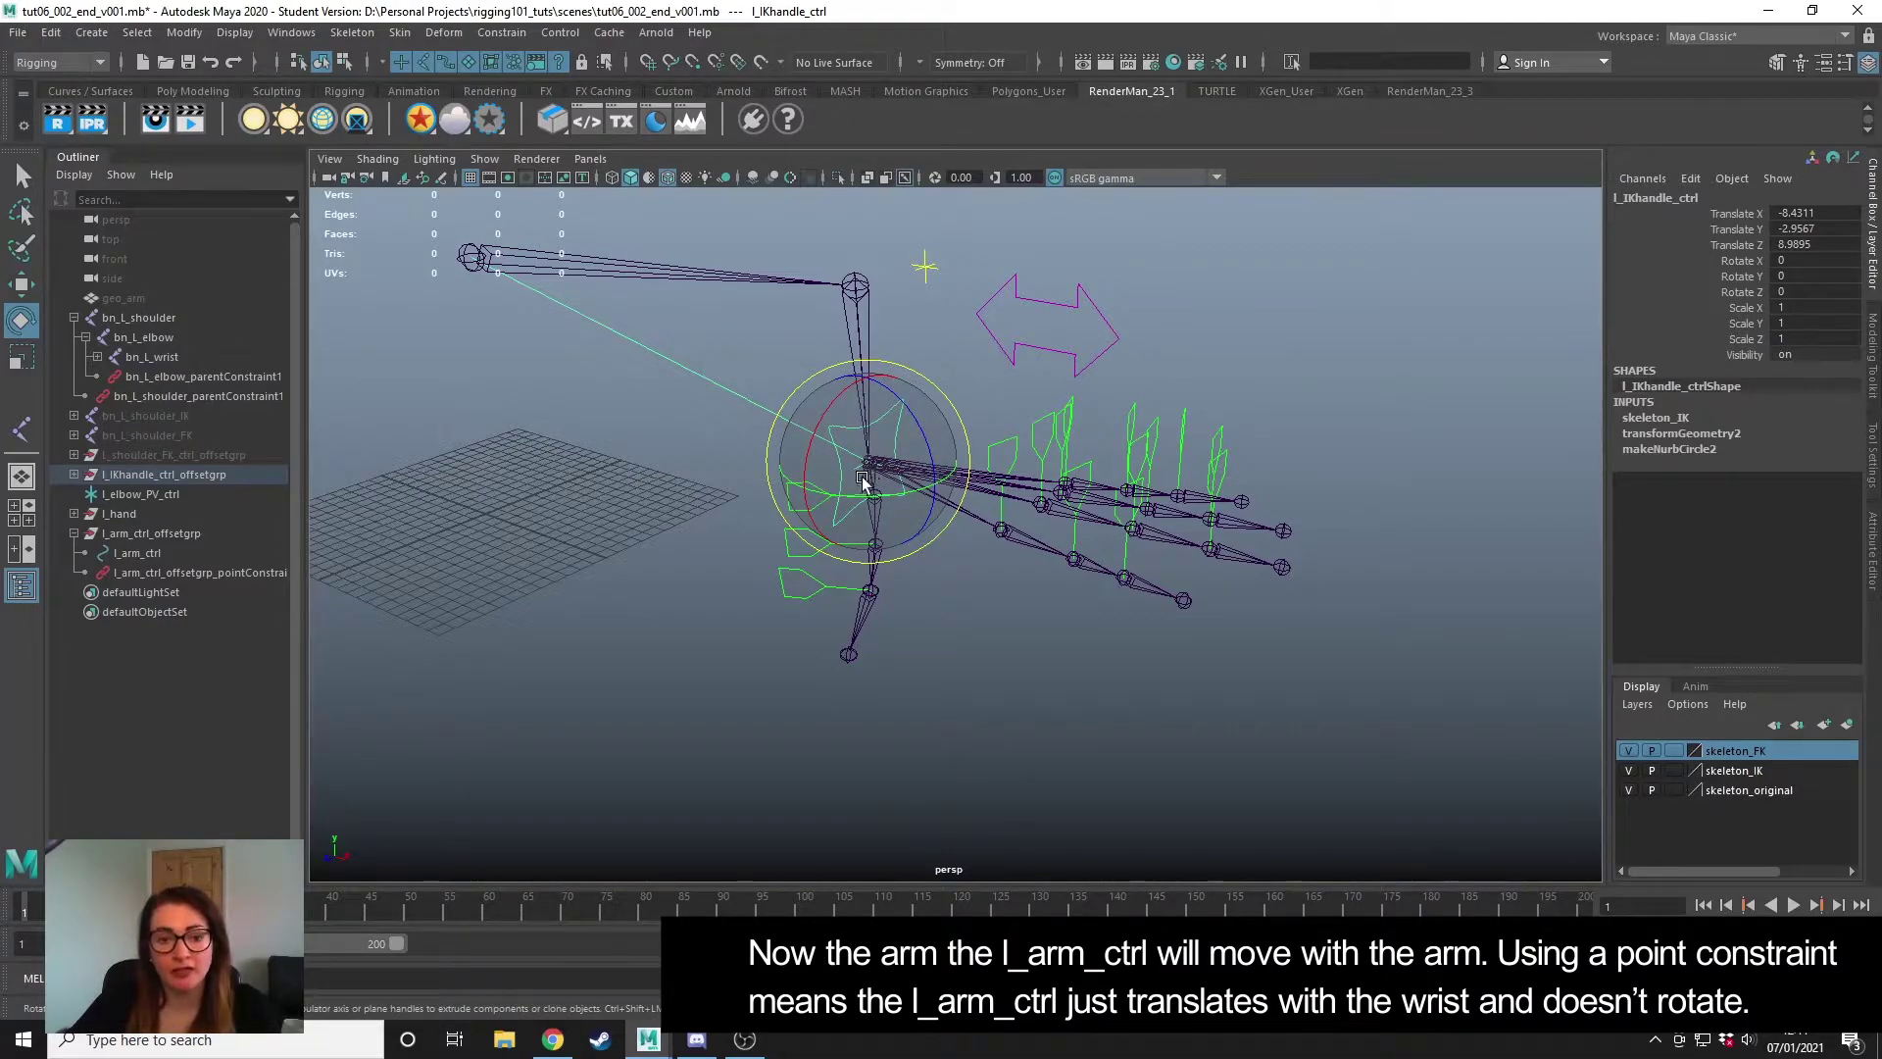
mouse_move(872, 468)
left_mouse_down()
mouse_move(797, 484)
mouse_move(903, 467)
left_mouse_up()
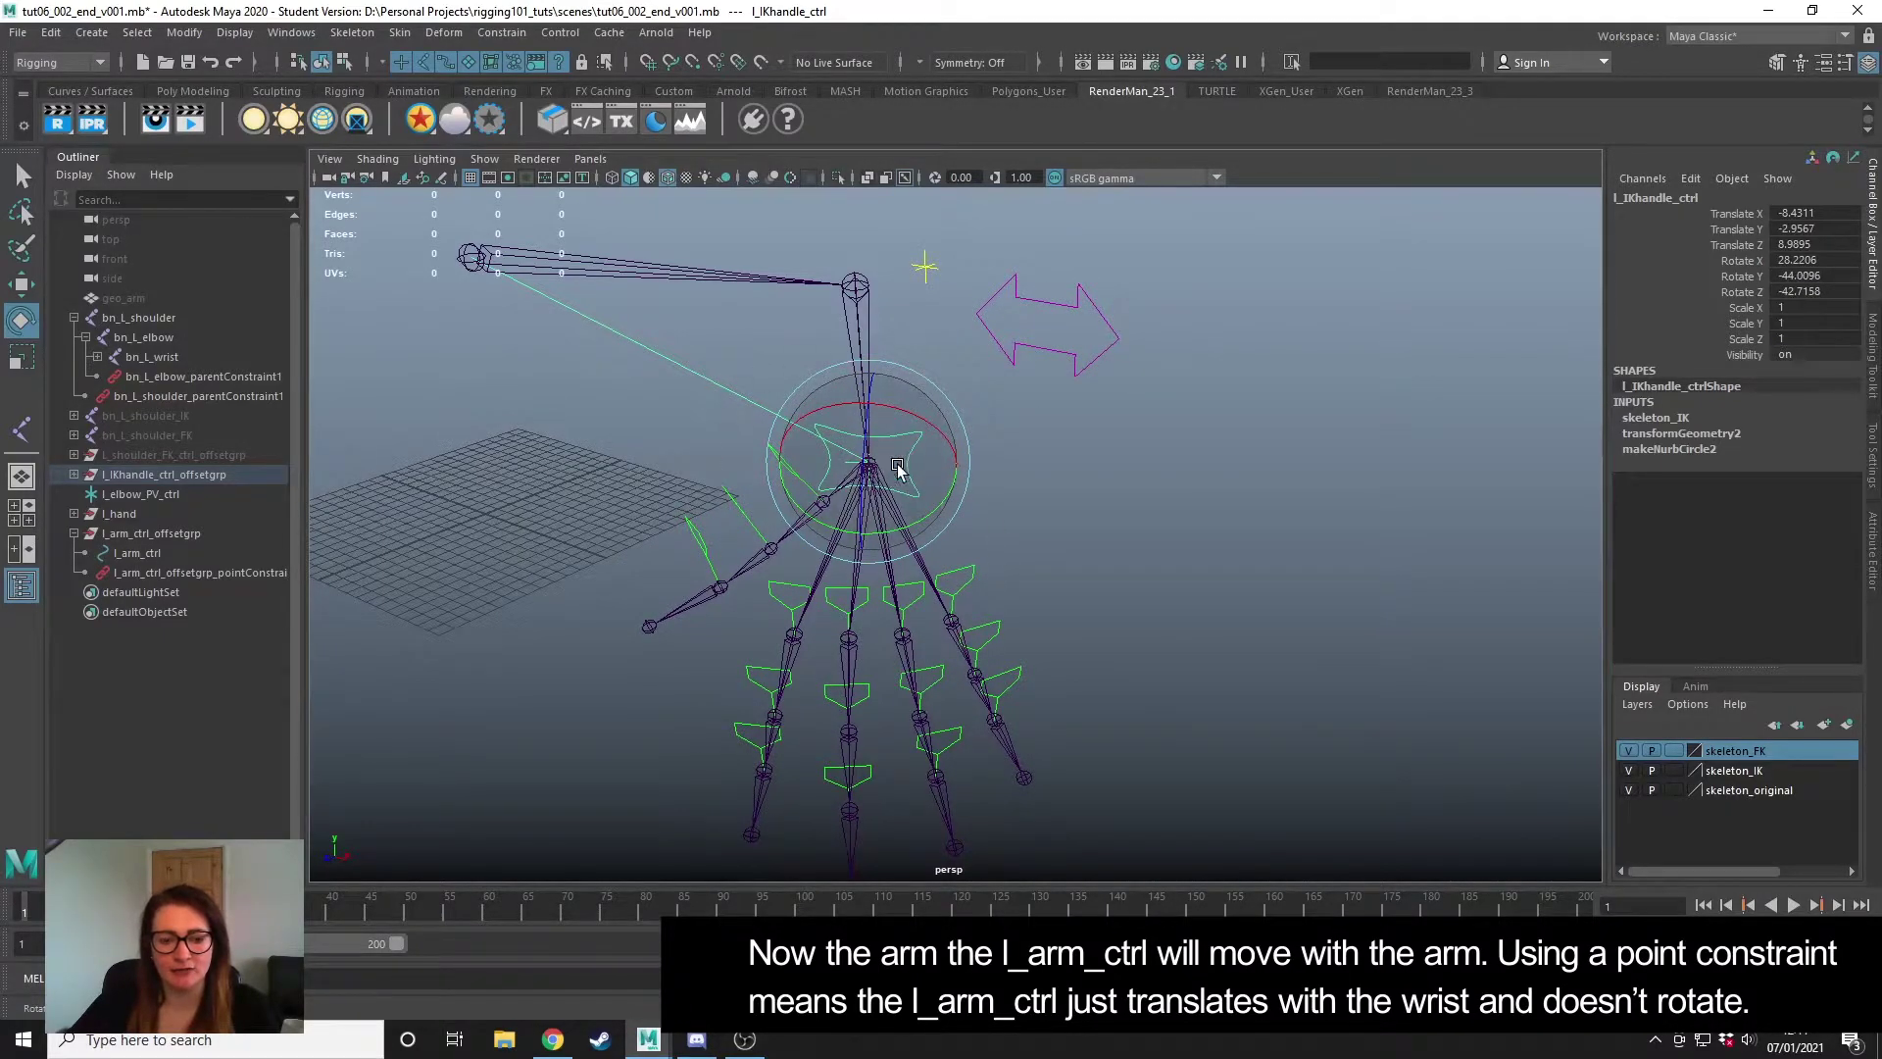
mouse_move(898, 468)
left_mouse_down()
mouse_move(922, 434)
mouse_move(862, 466)
mouse_move(895, 500)
mouse_move(922, 495)
left_mouse_up()
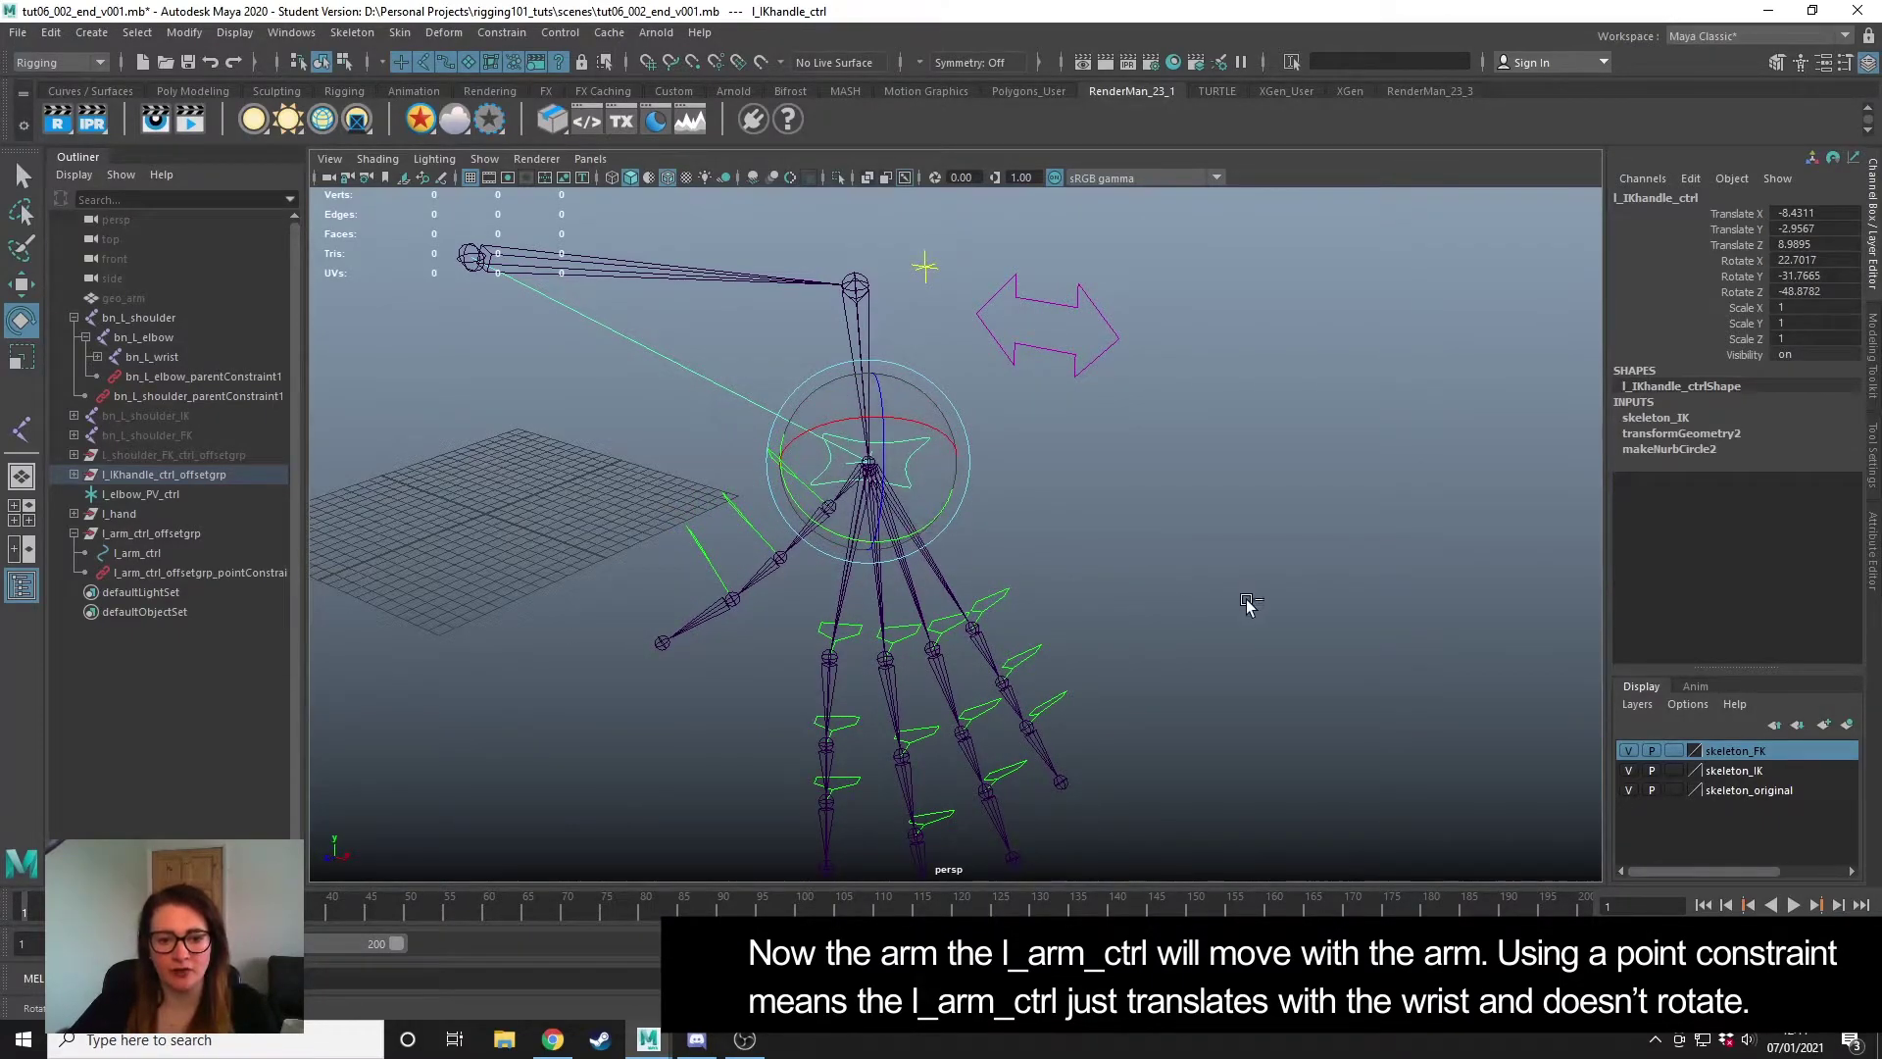
- Undo the test rotation and maximize the top view, zoomed in near the shoulder
key("ctrl+z")
key("ctrl+z")
key("ctrl+z")
key("ctrl+z")
key("ctrl+z")
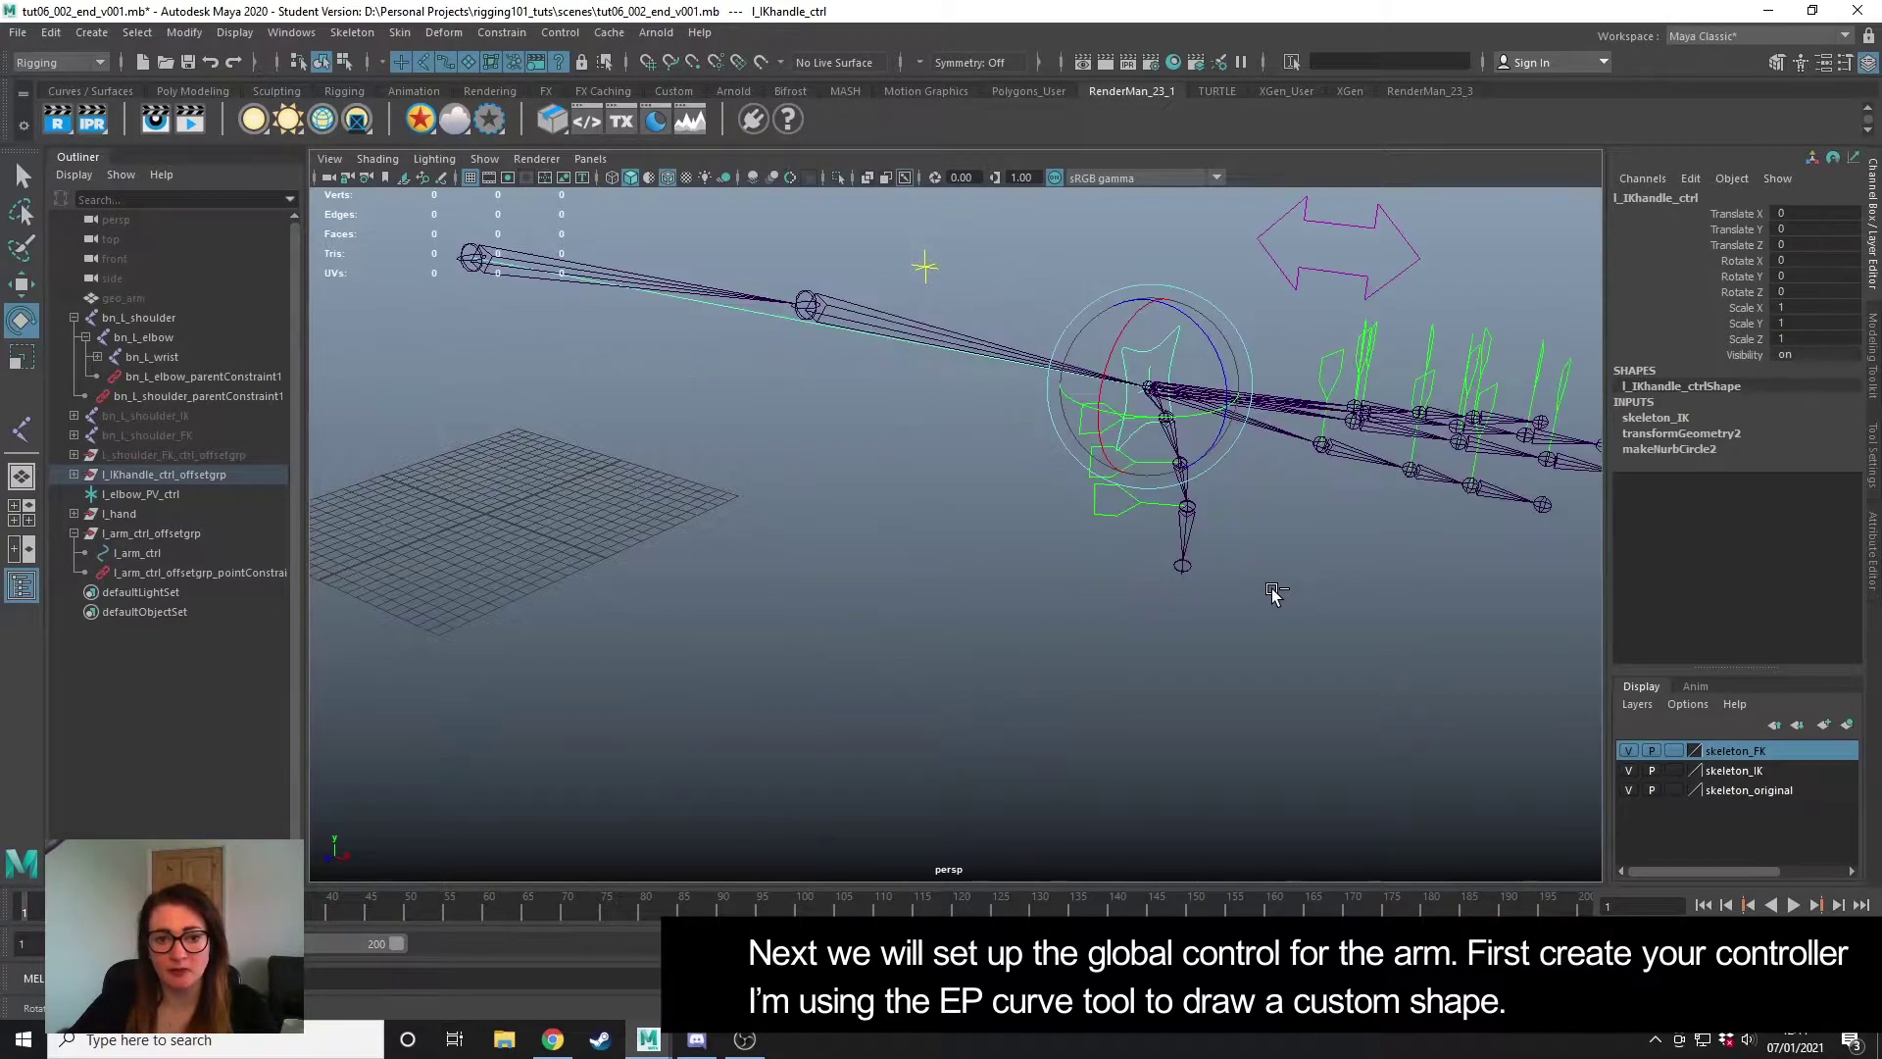
left_click(1253, 675)
left_click_drag(1253, 675, 1020, 546, "alt")
middle_click_drag(1020, 546, 1093, 536, "alt")
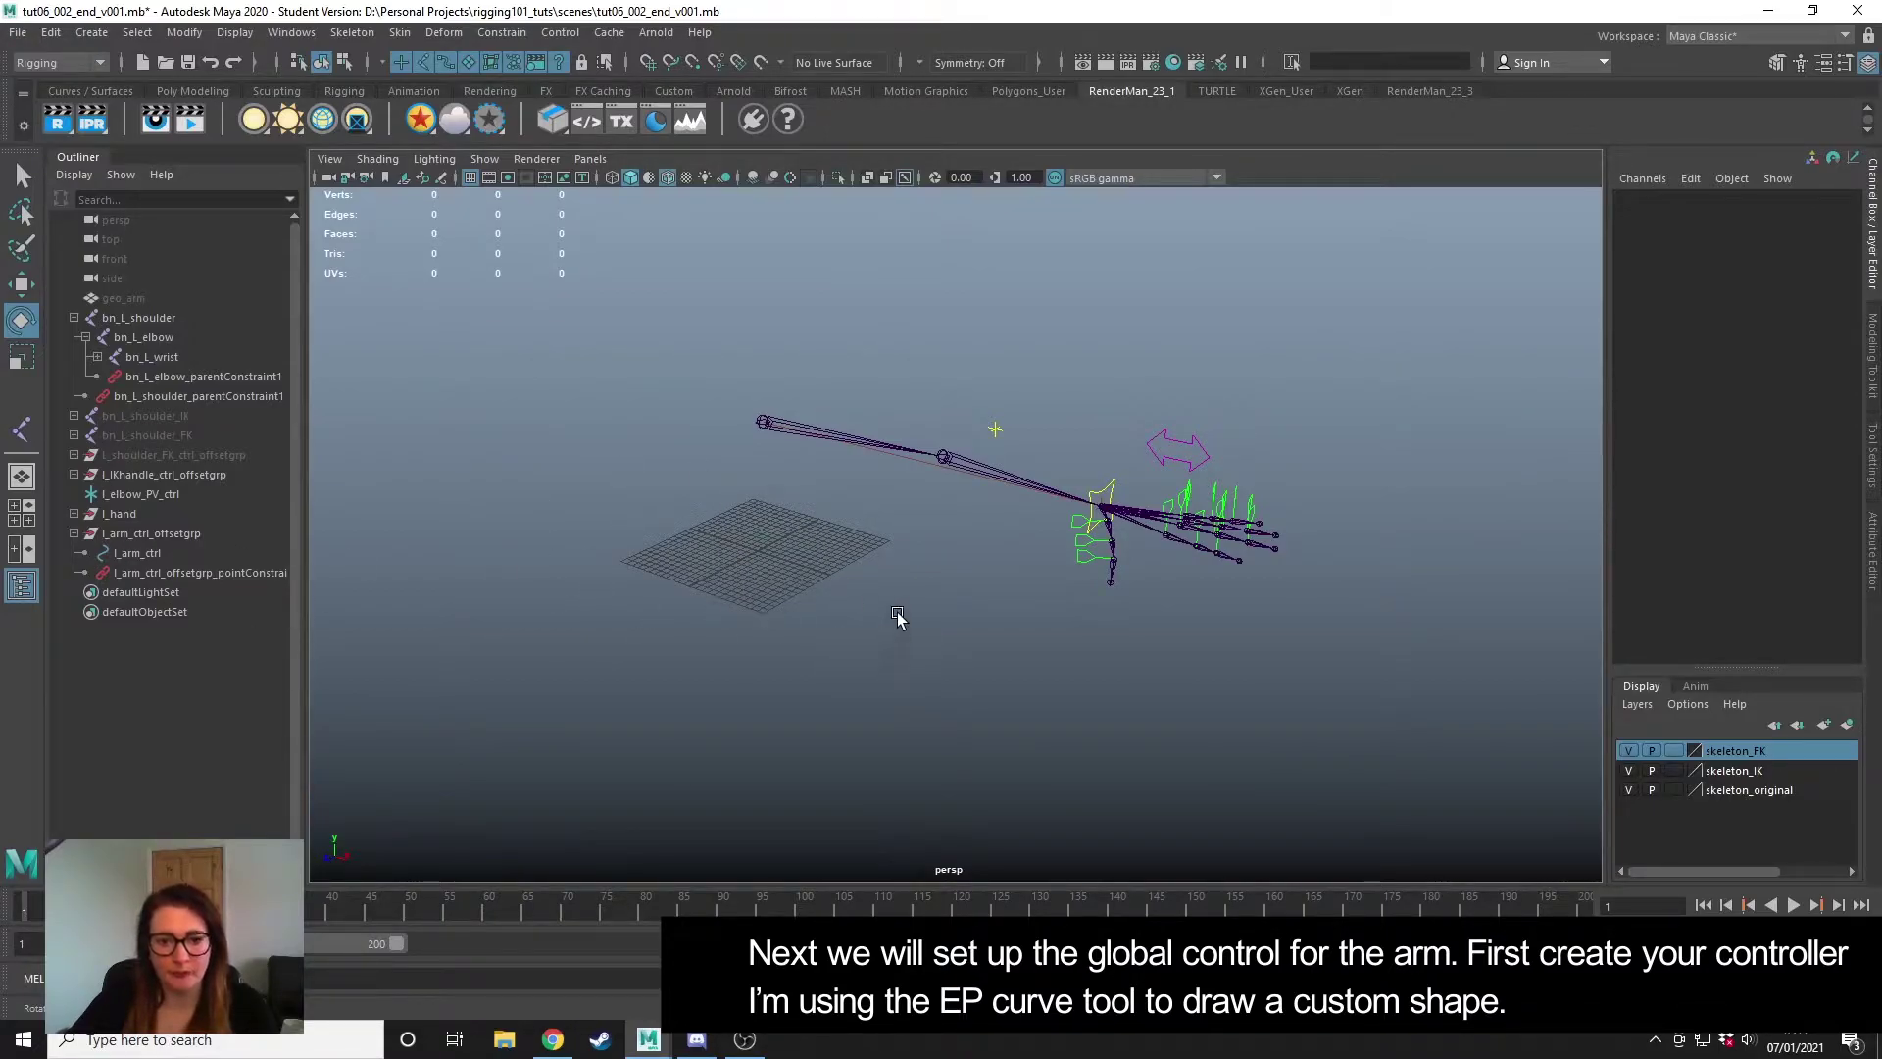
middle_click_drag(895, 618, 958, 601, "alt")
key("space")
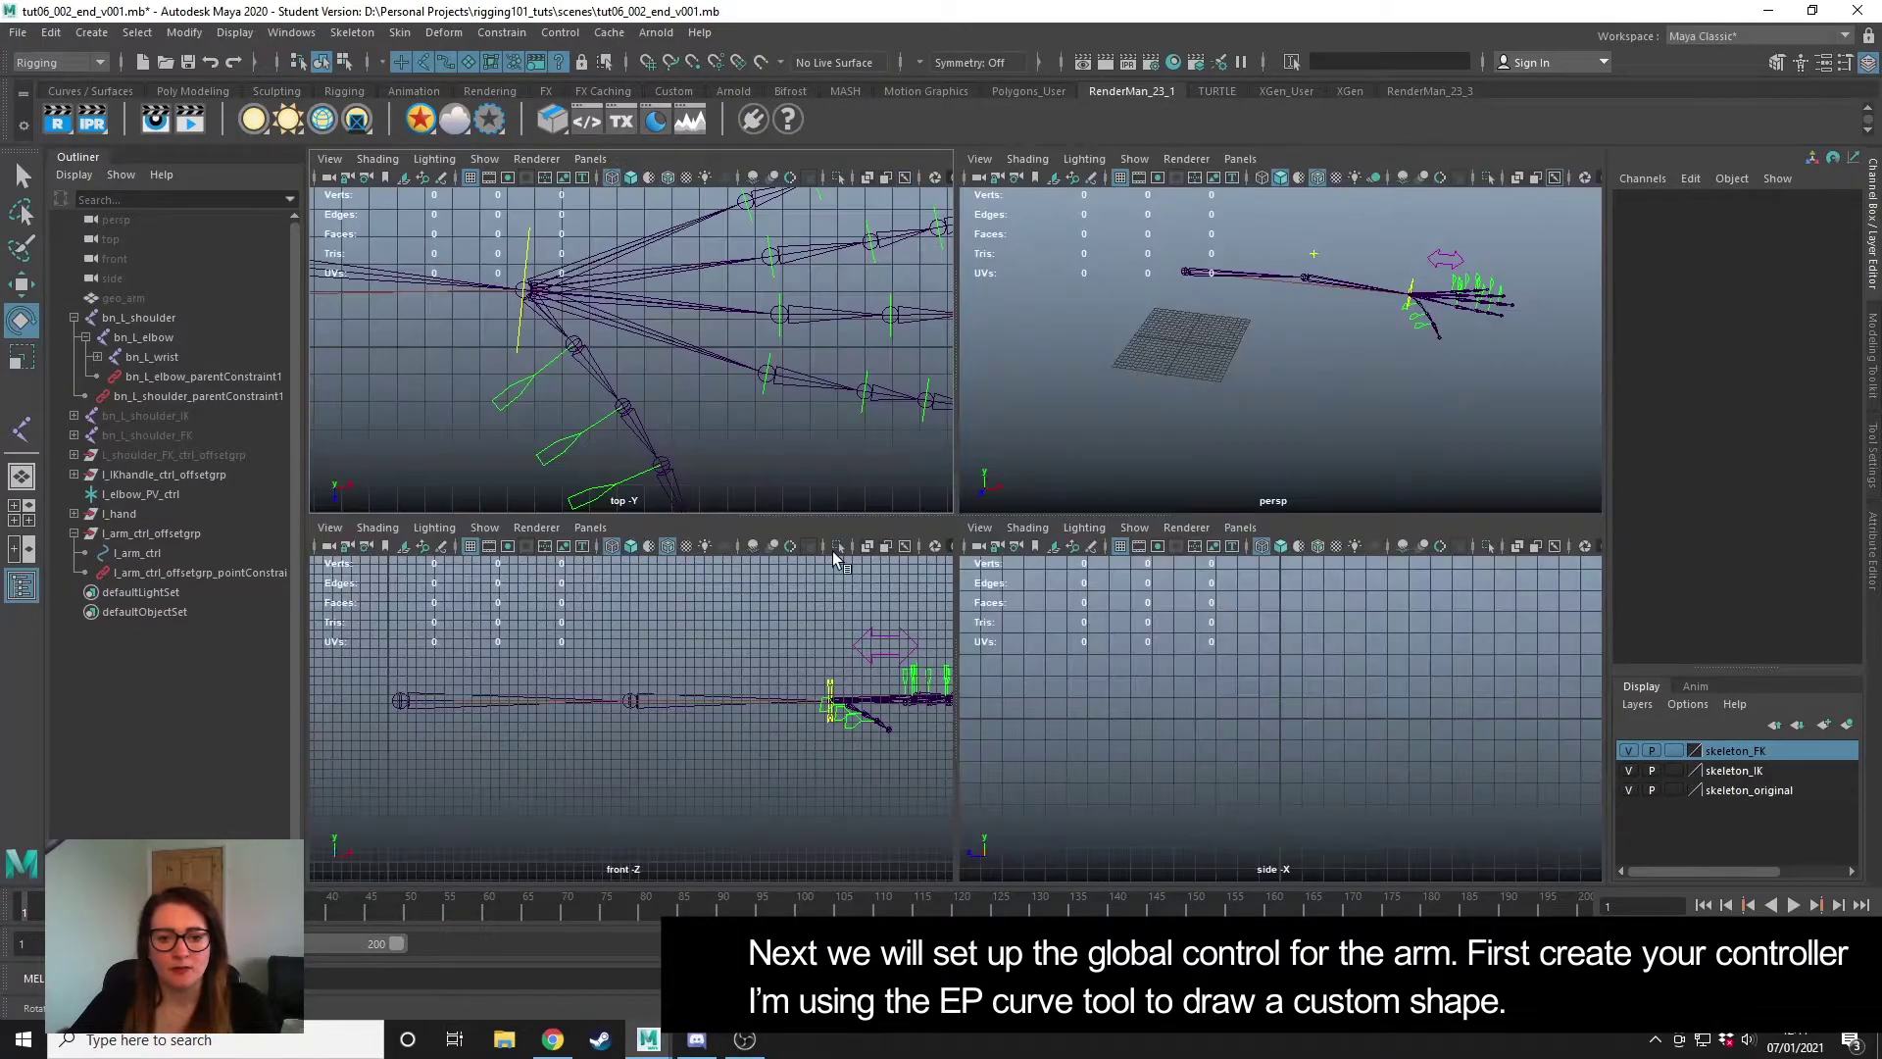
key("space")
right_click_drag(1181, 578, 974, 546, "alt")
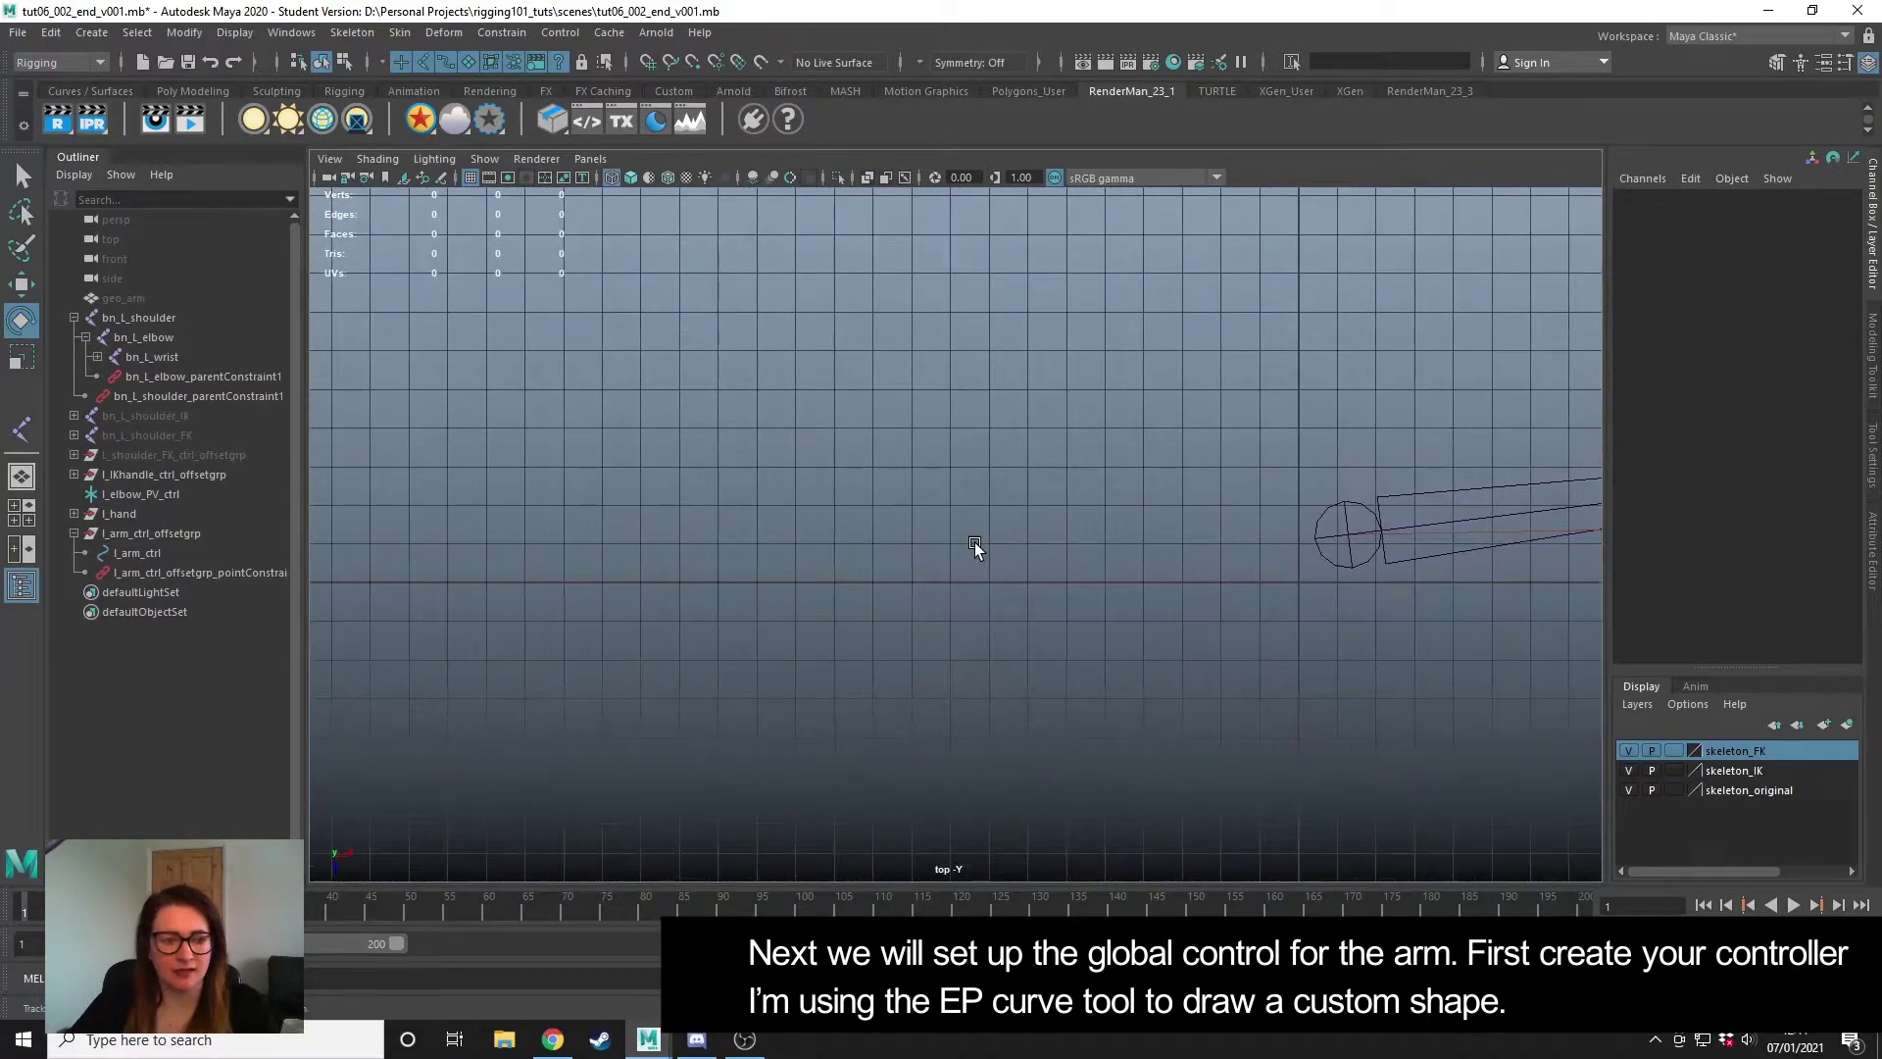
- Set up the EP Curve Tool with Linear degree and grid snapping
left_click(91, 33)
mouse_move(179, 185)
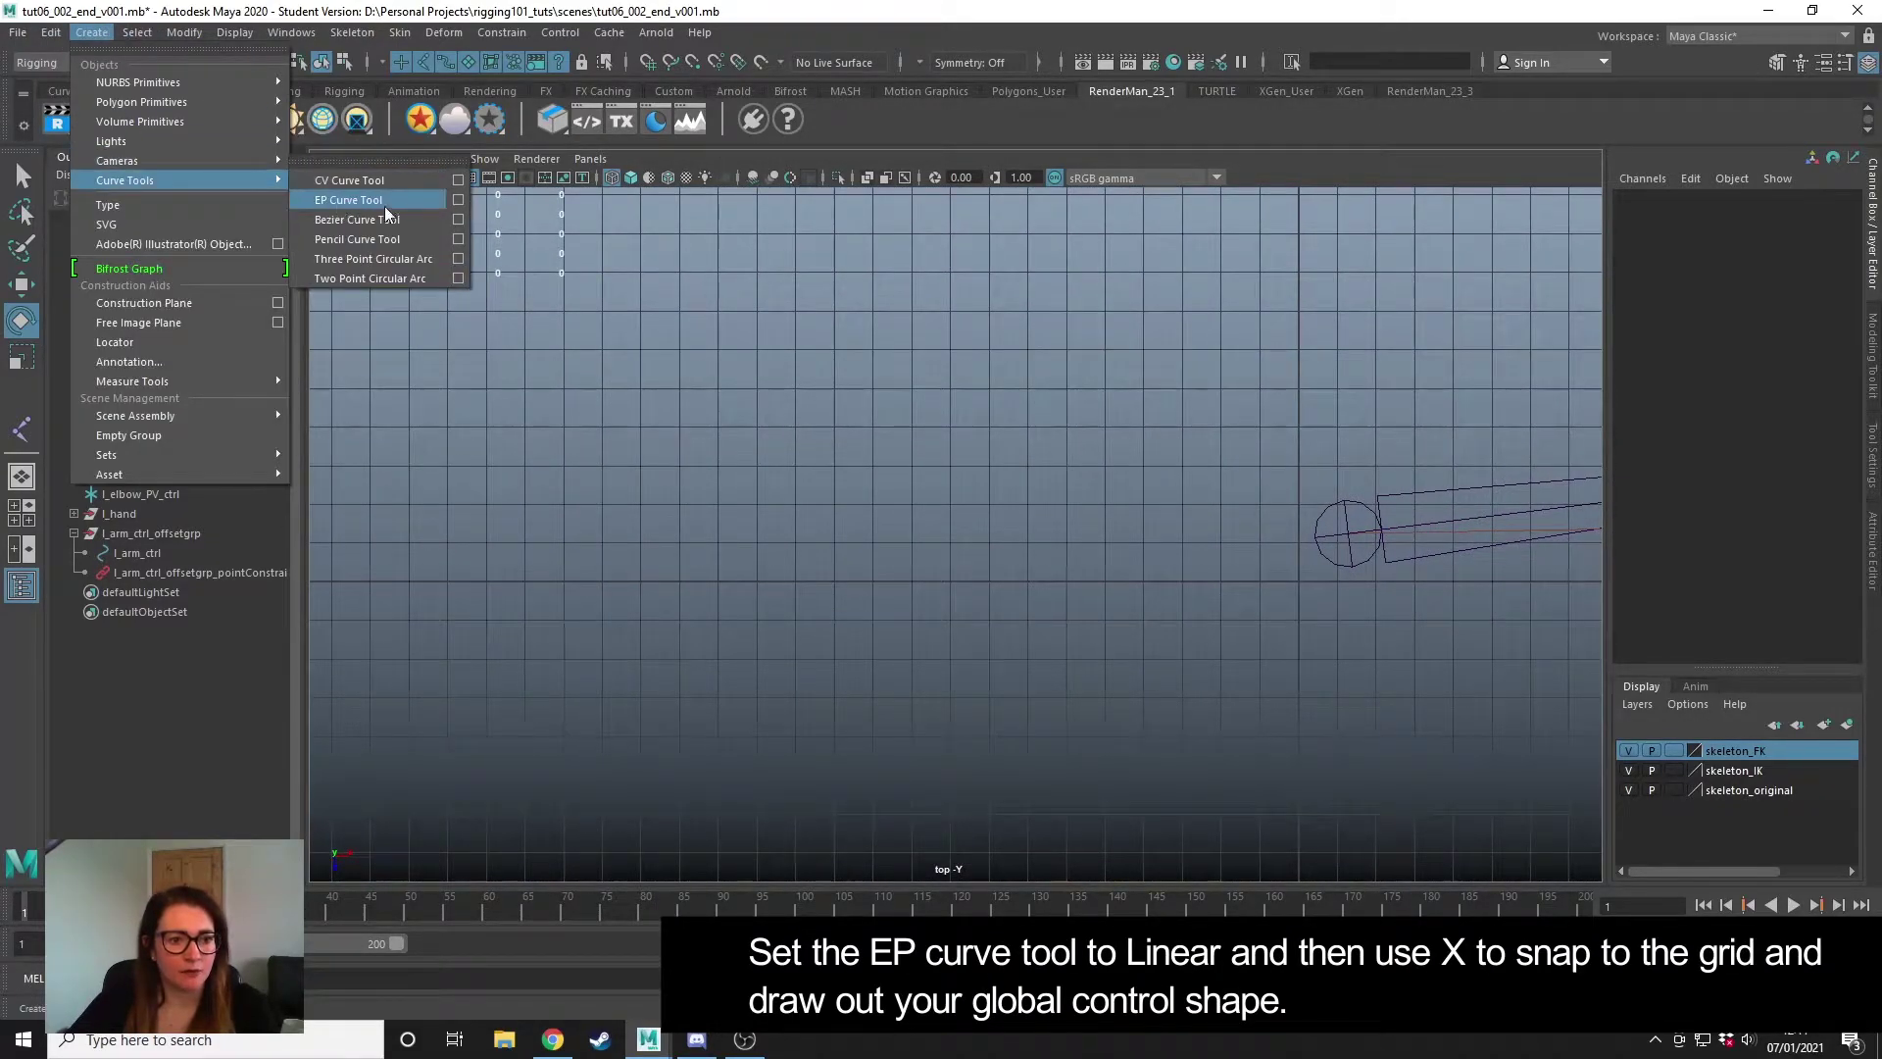
left_click(349, 200)
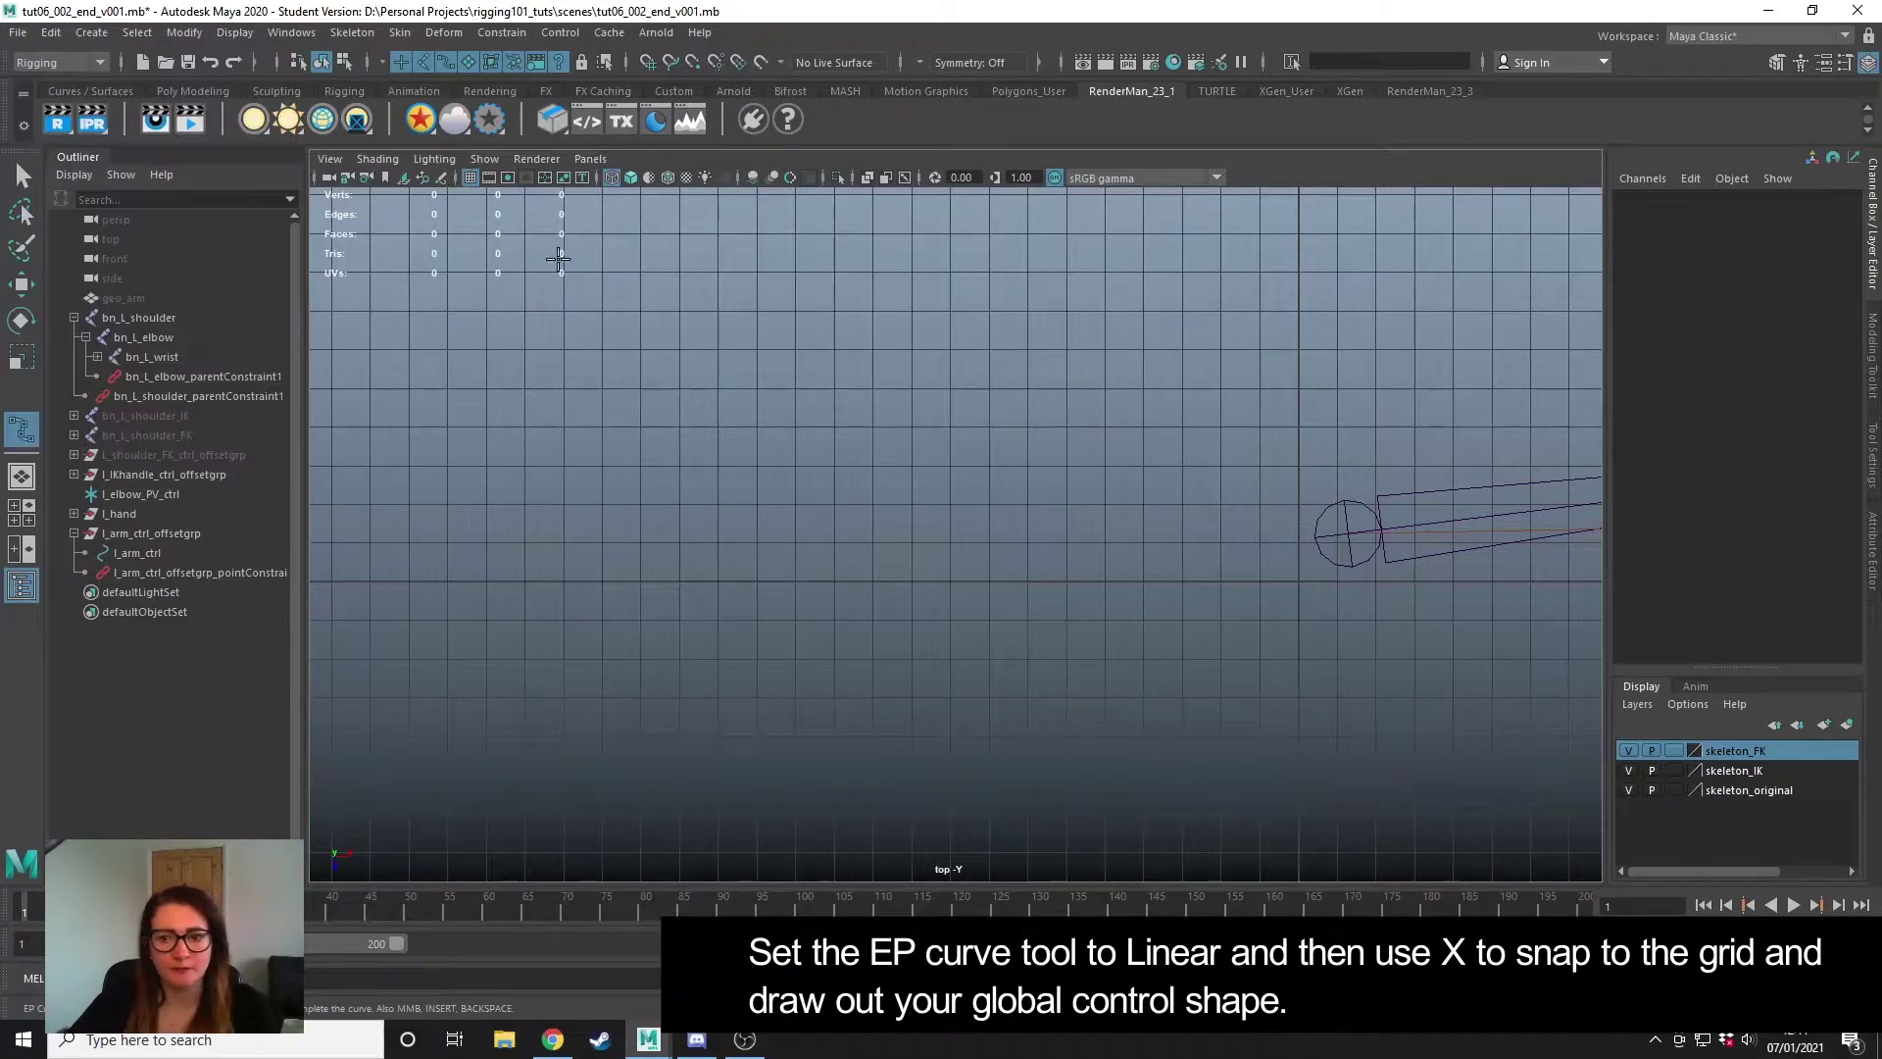
left_click(1874, 453)
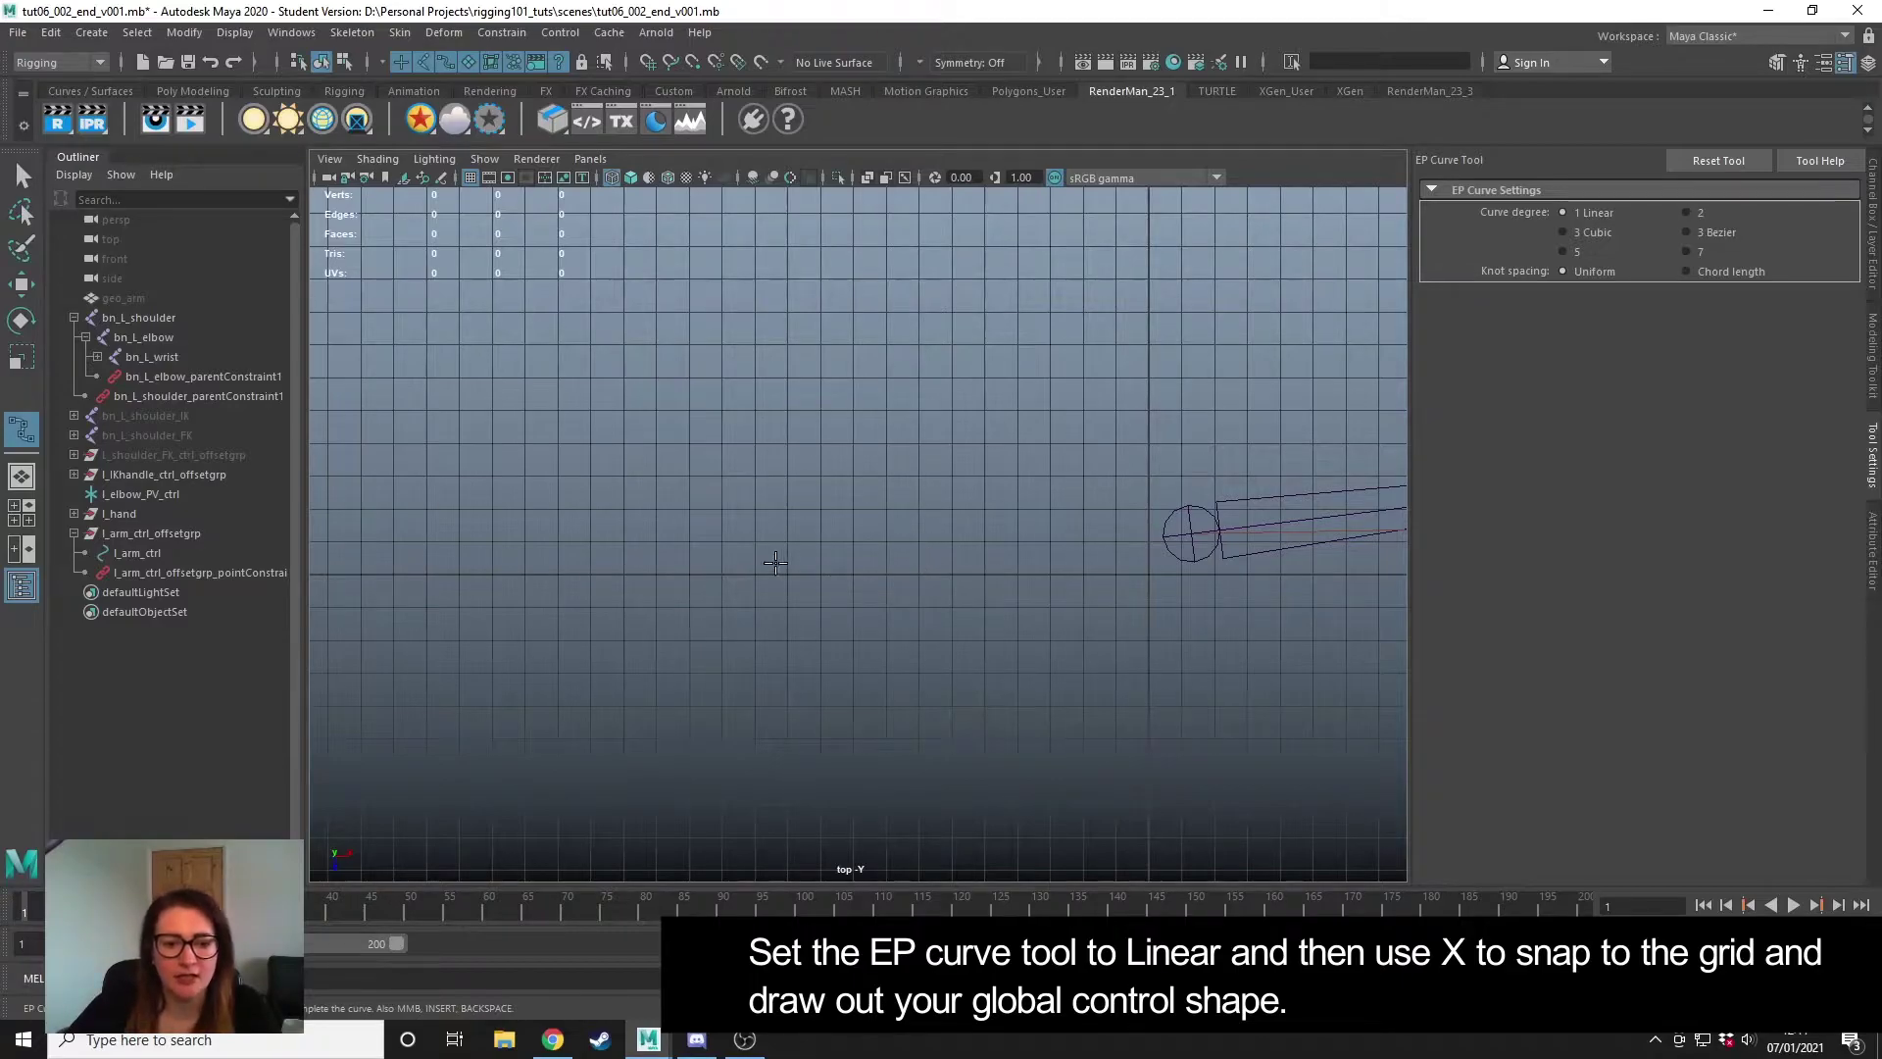
key("x")
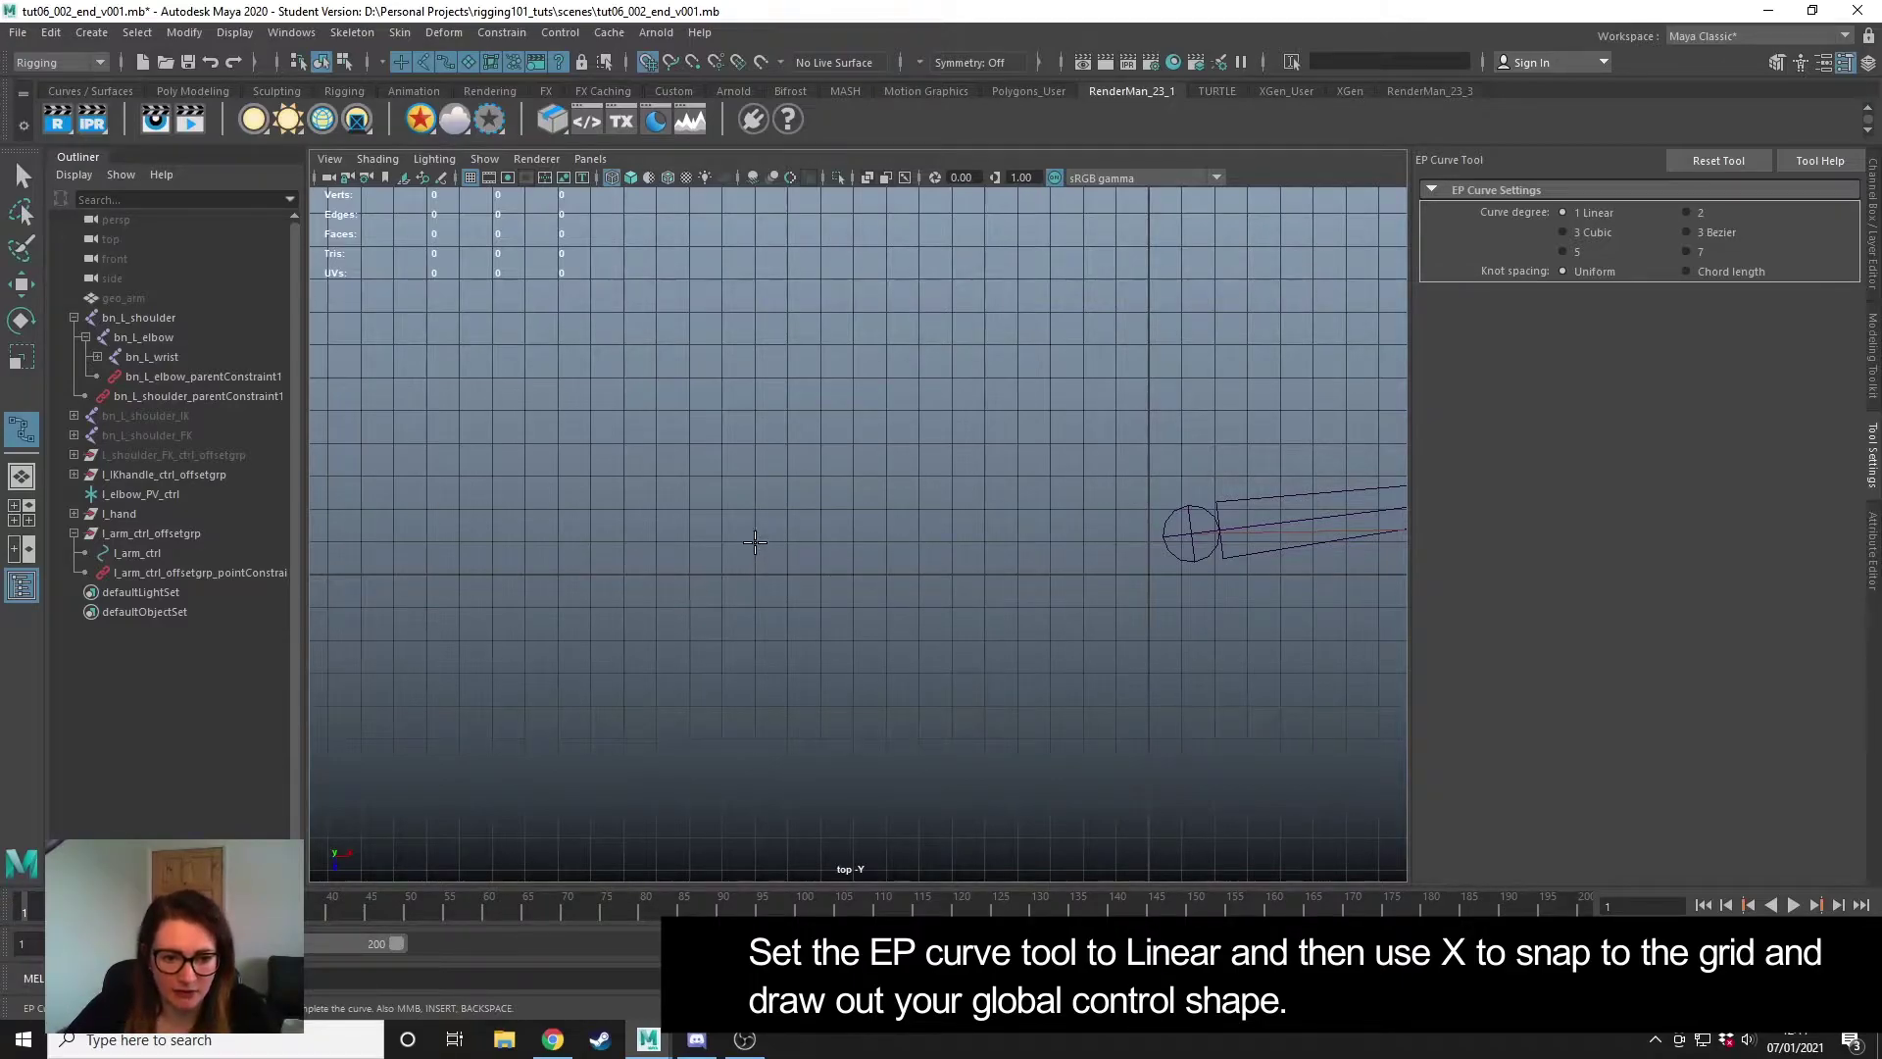
- Trace the top and right arrows of the four-way outline on the grid
left_click(755, 541)
left_click(755, 446)
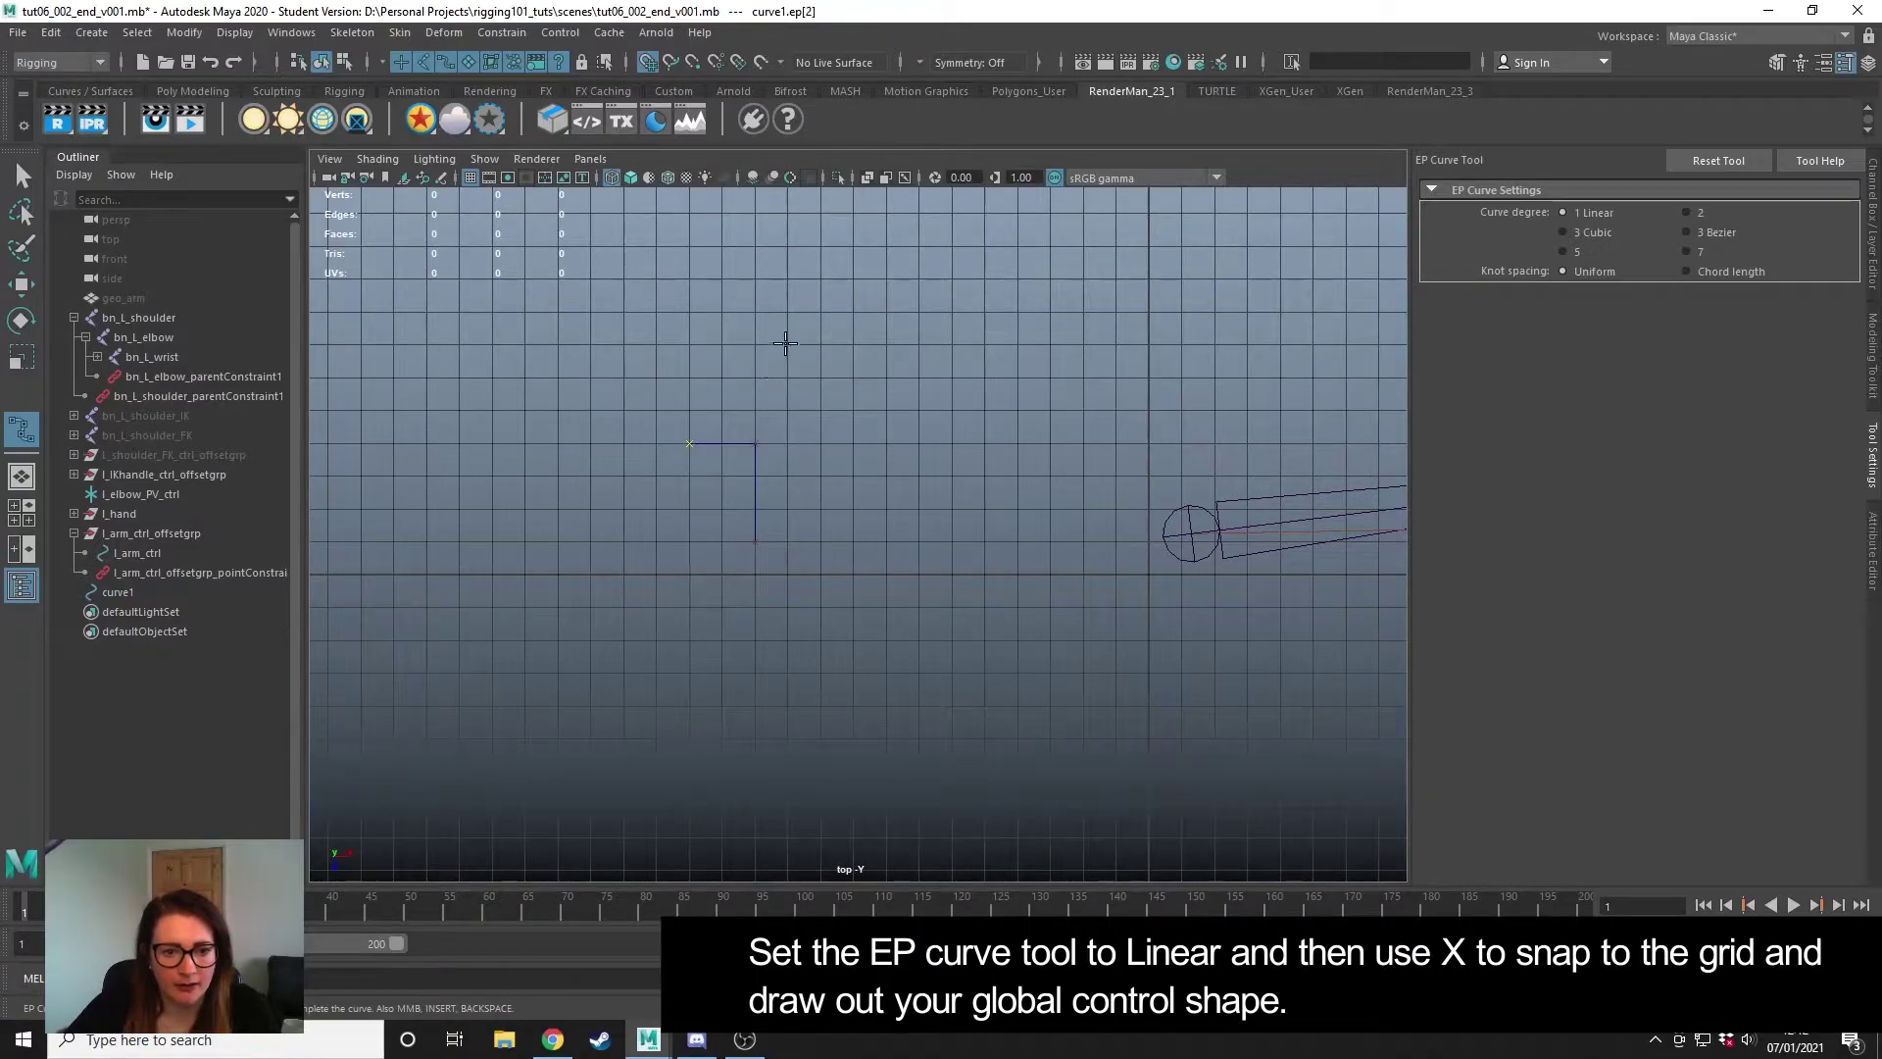
left_click(786, 344)
left_click(887, 445)
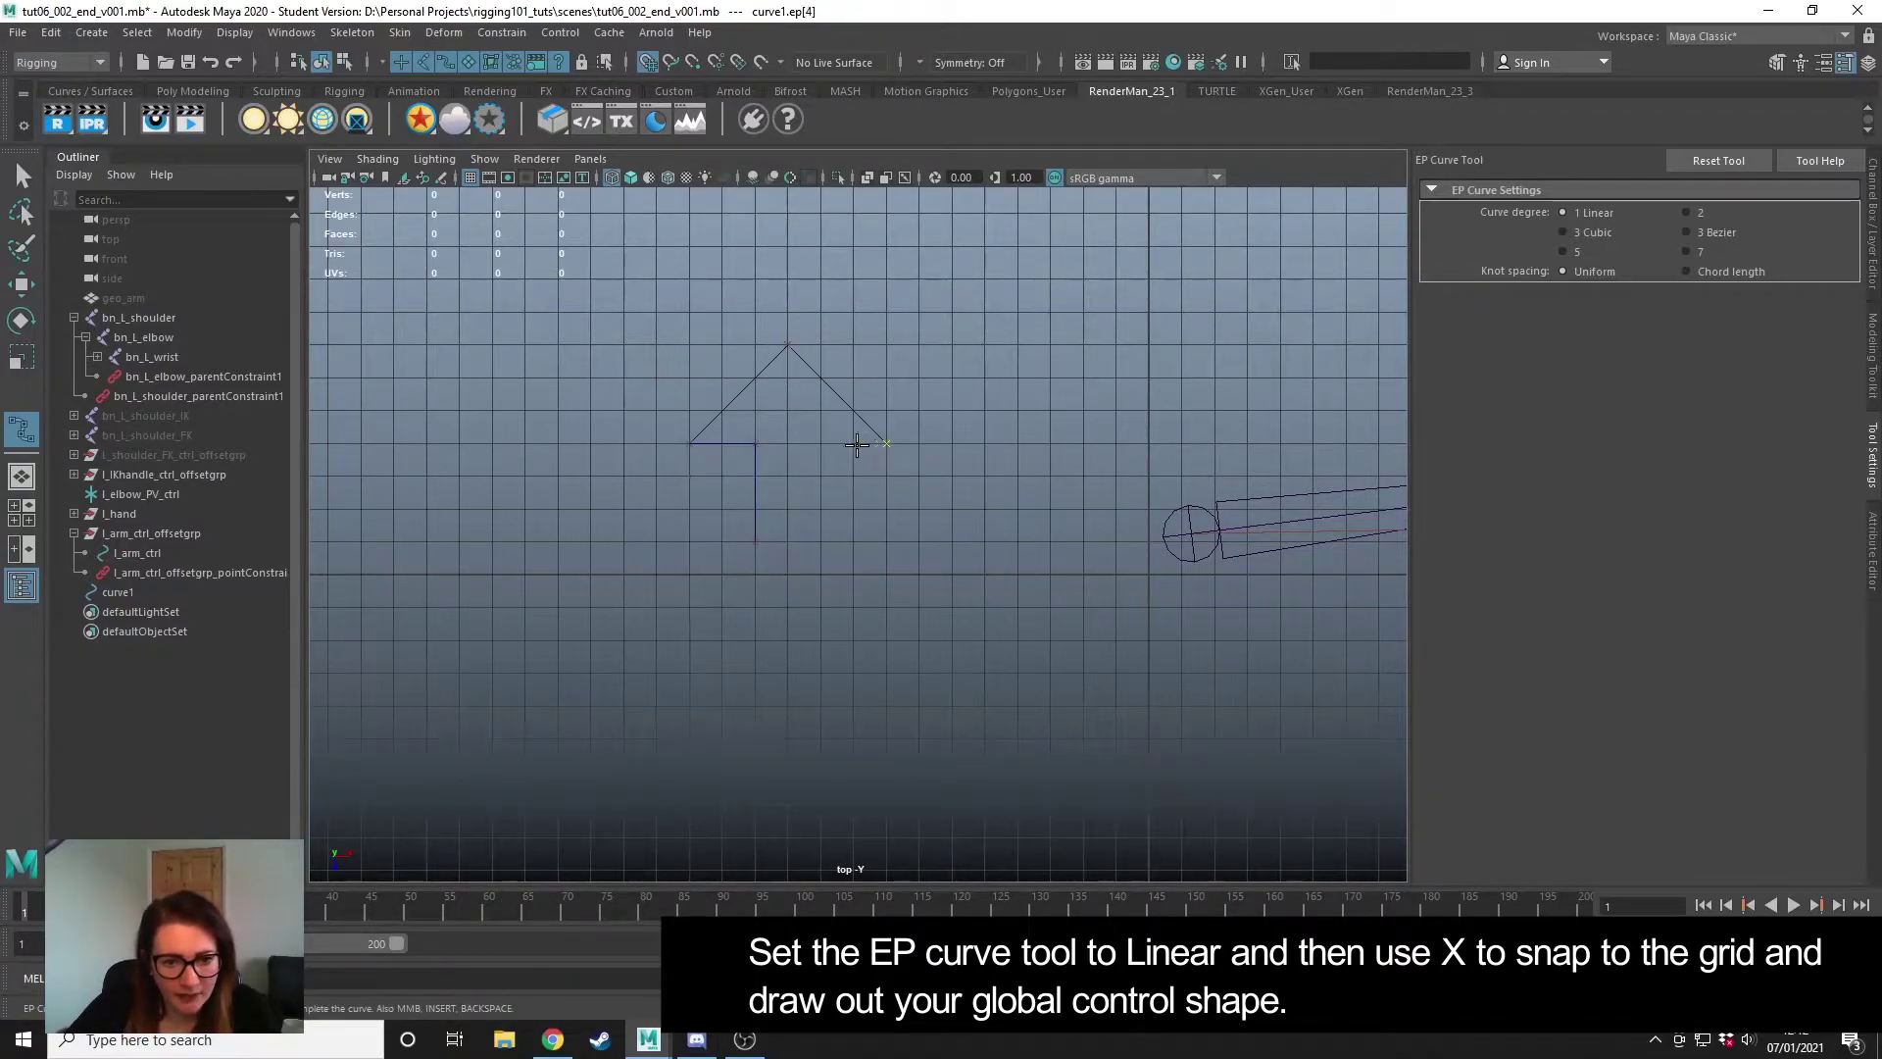
left_click(820, 443)
left_click(821, 541)
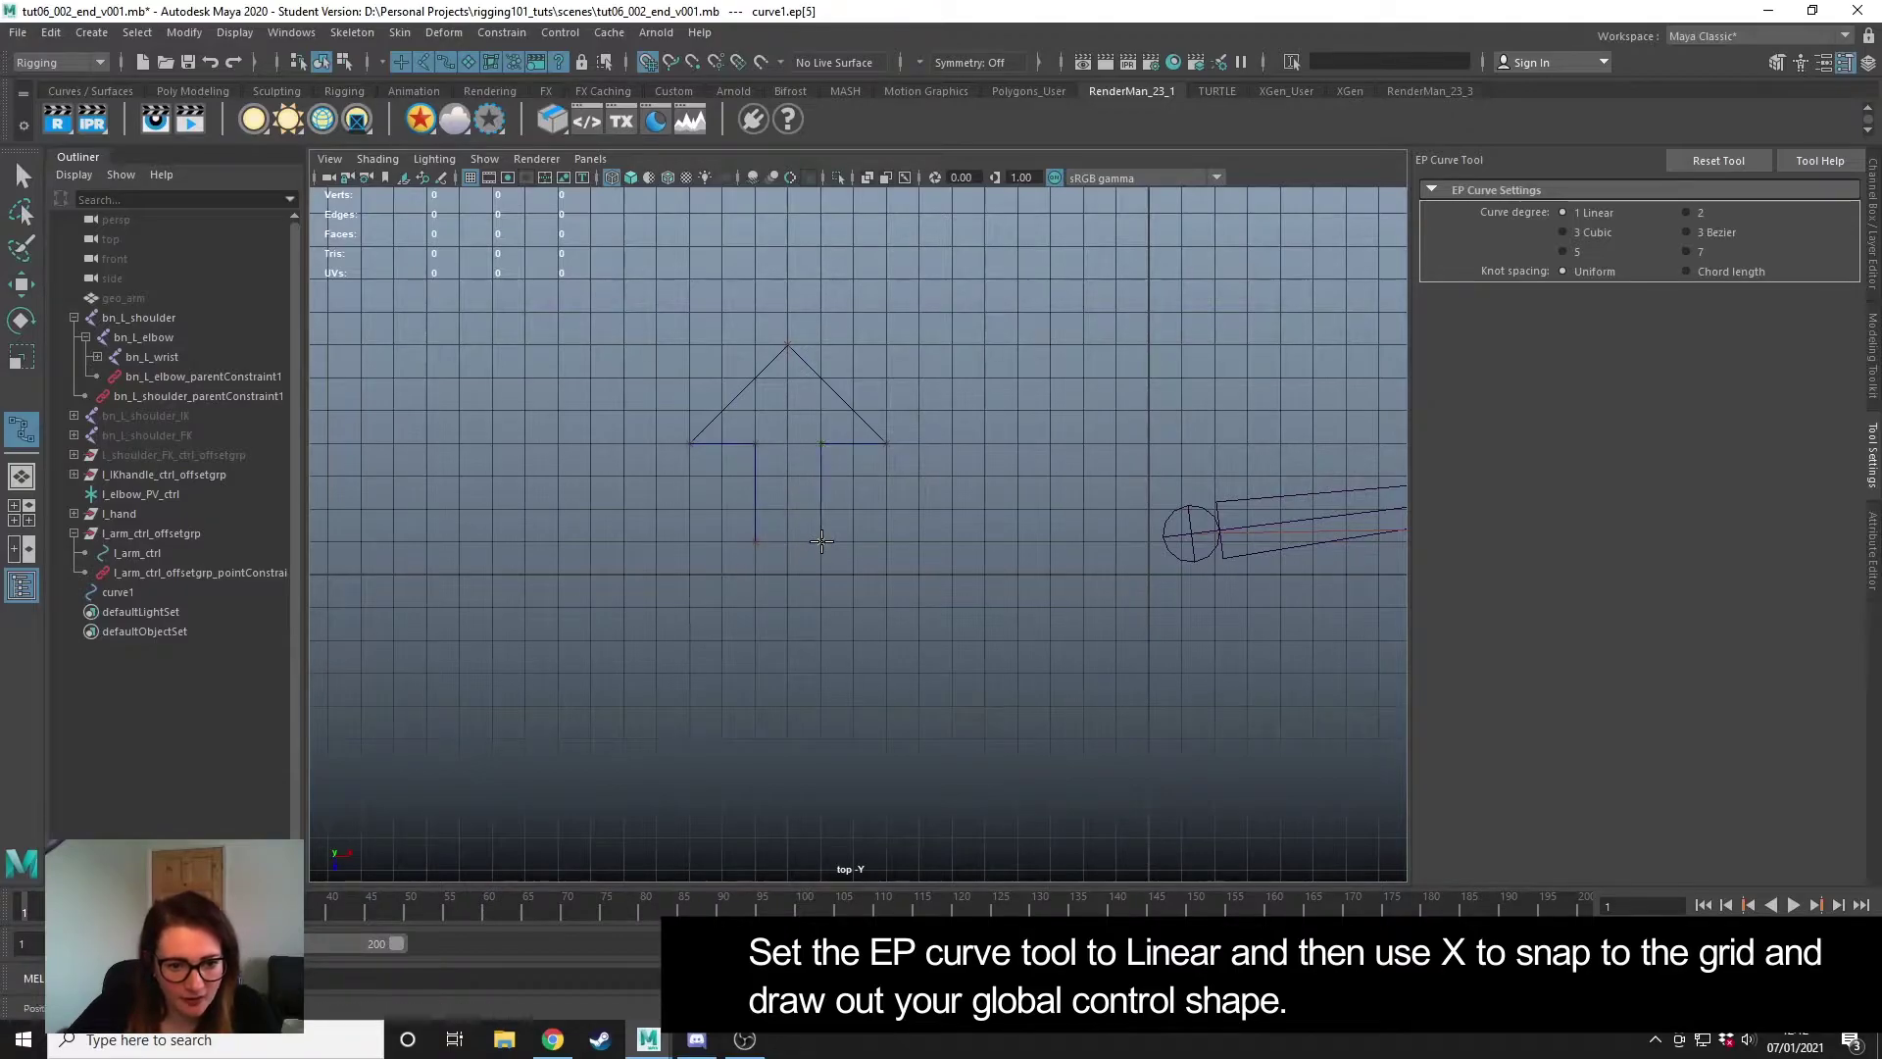
left_click(919, 541)
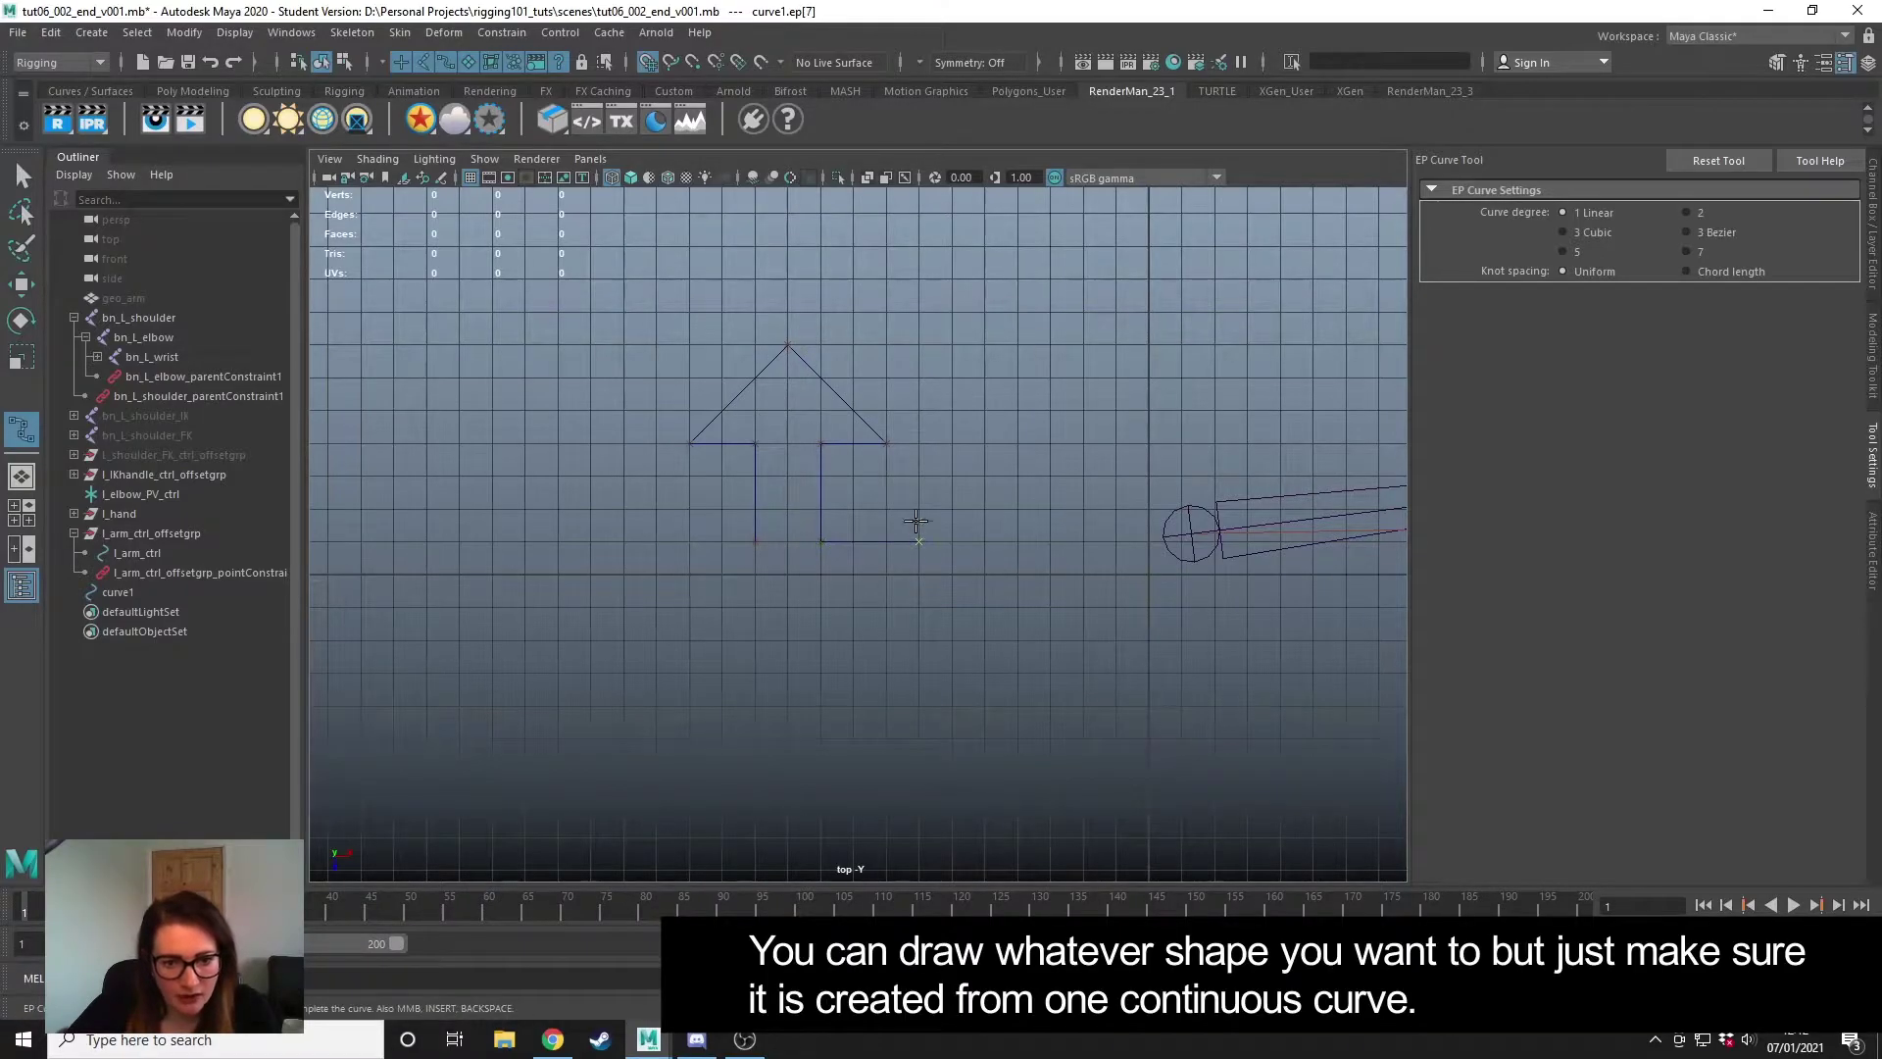
left_click(919, 475)
left_click(1017, 574)
left_click(919, 671)
left_click(918, 607)
- Trace the bottom and left arrows, closing the outline at the start point to finish curve1
left_click(821, 607)
left_click(821, 705)
left_click(886, 705)
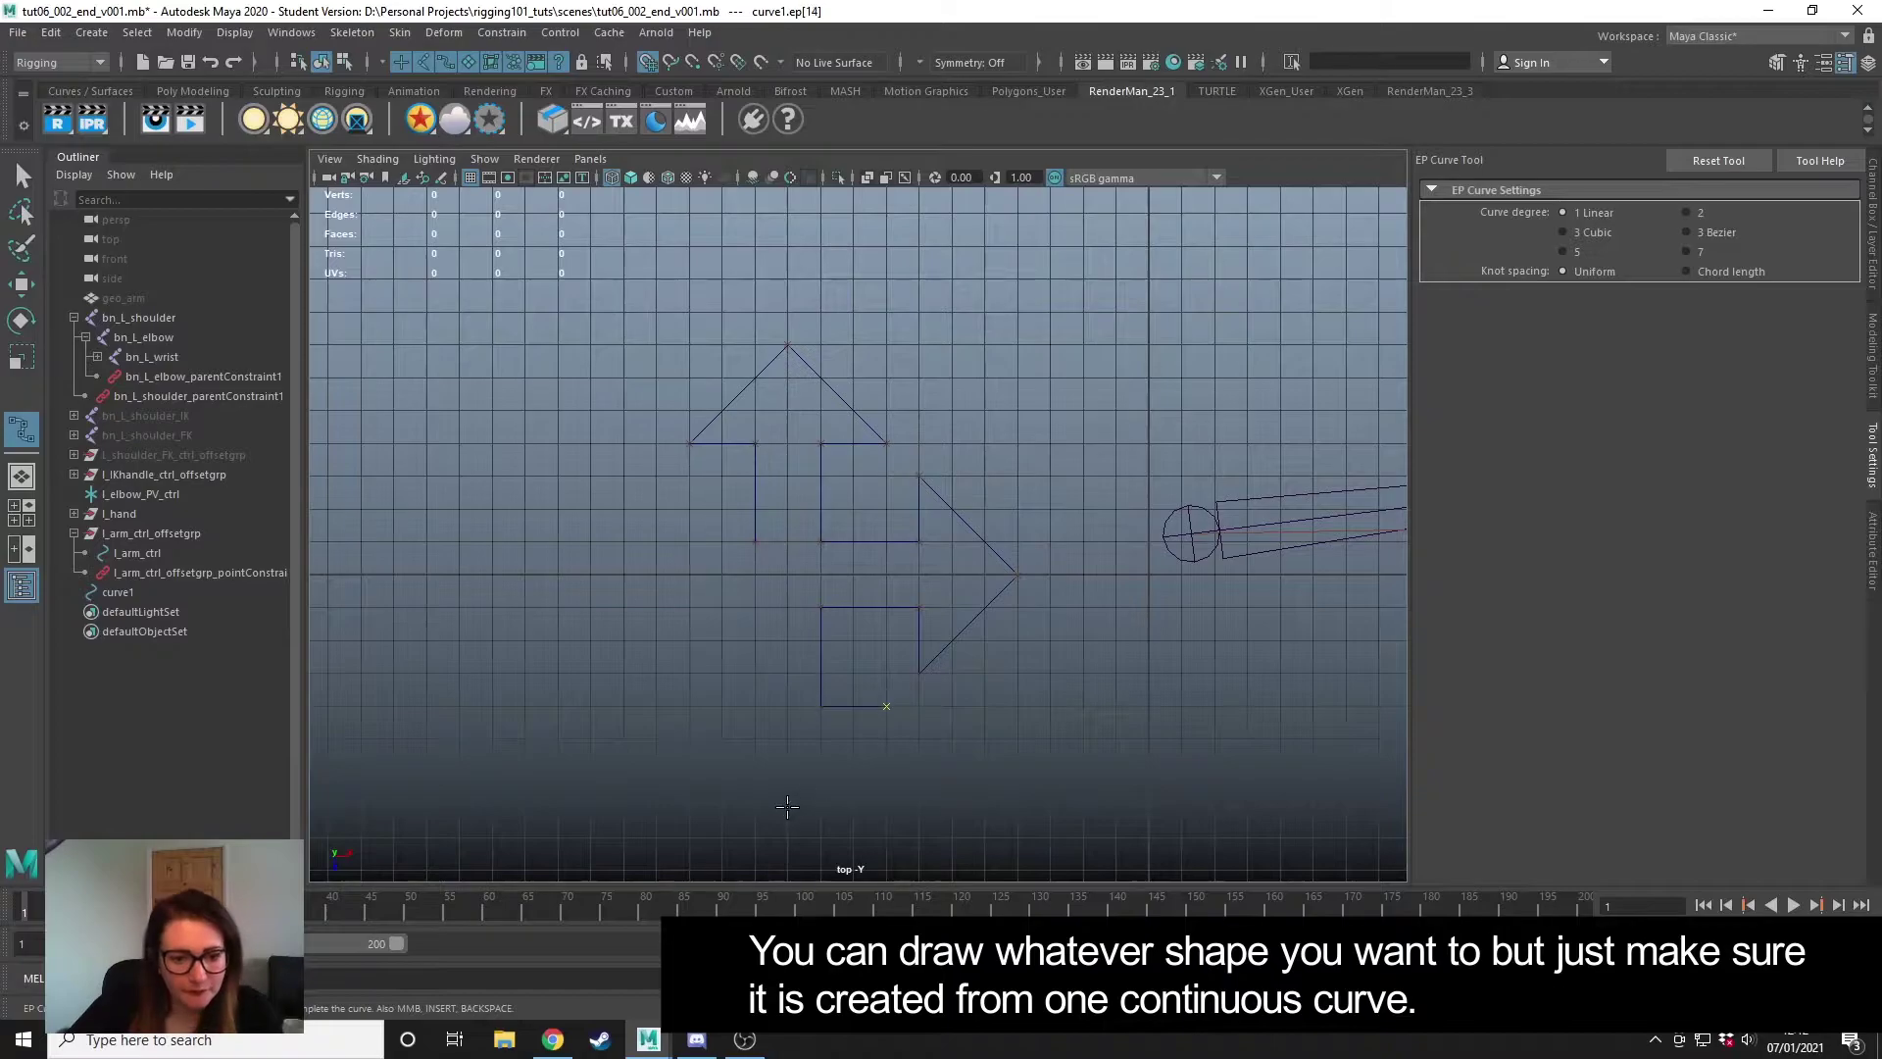
left_click(787, 803)
left_click(690, 705)
left_click(754, 607)
left_click(657, 607)
left_click(657, 672)
left_click(559, 573)
left_click(657, 476)
left_click(657, 541)
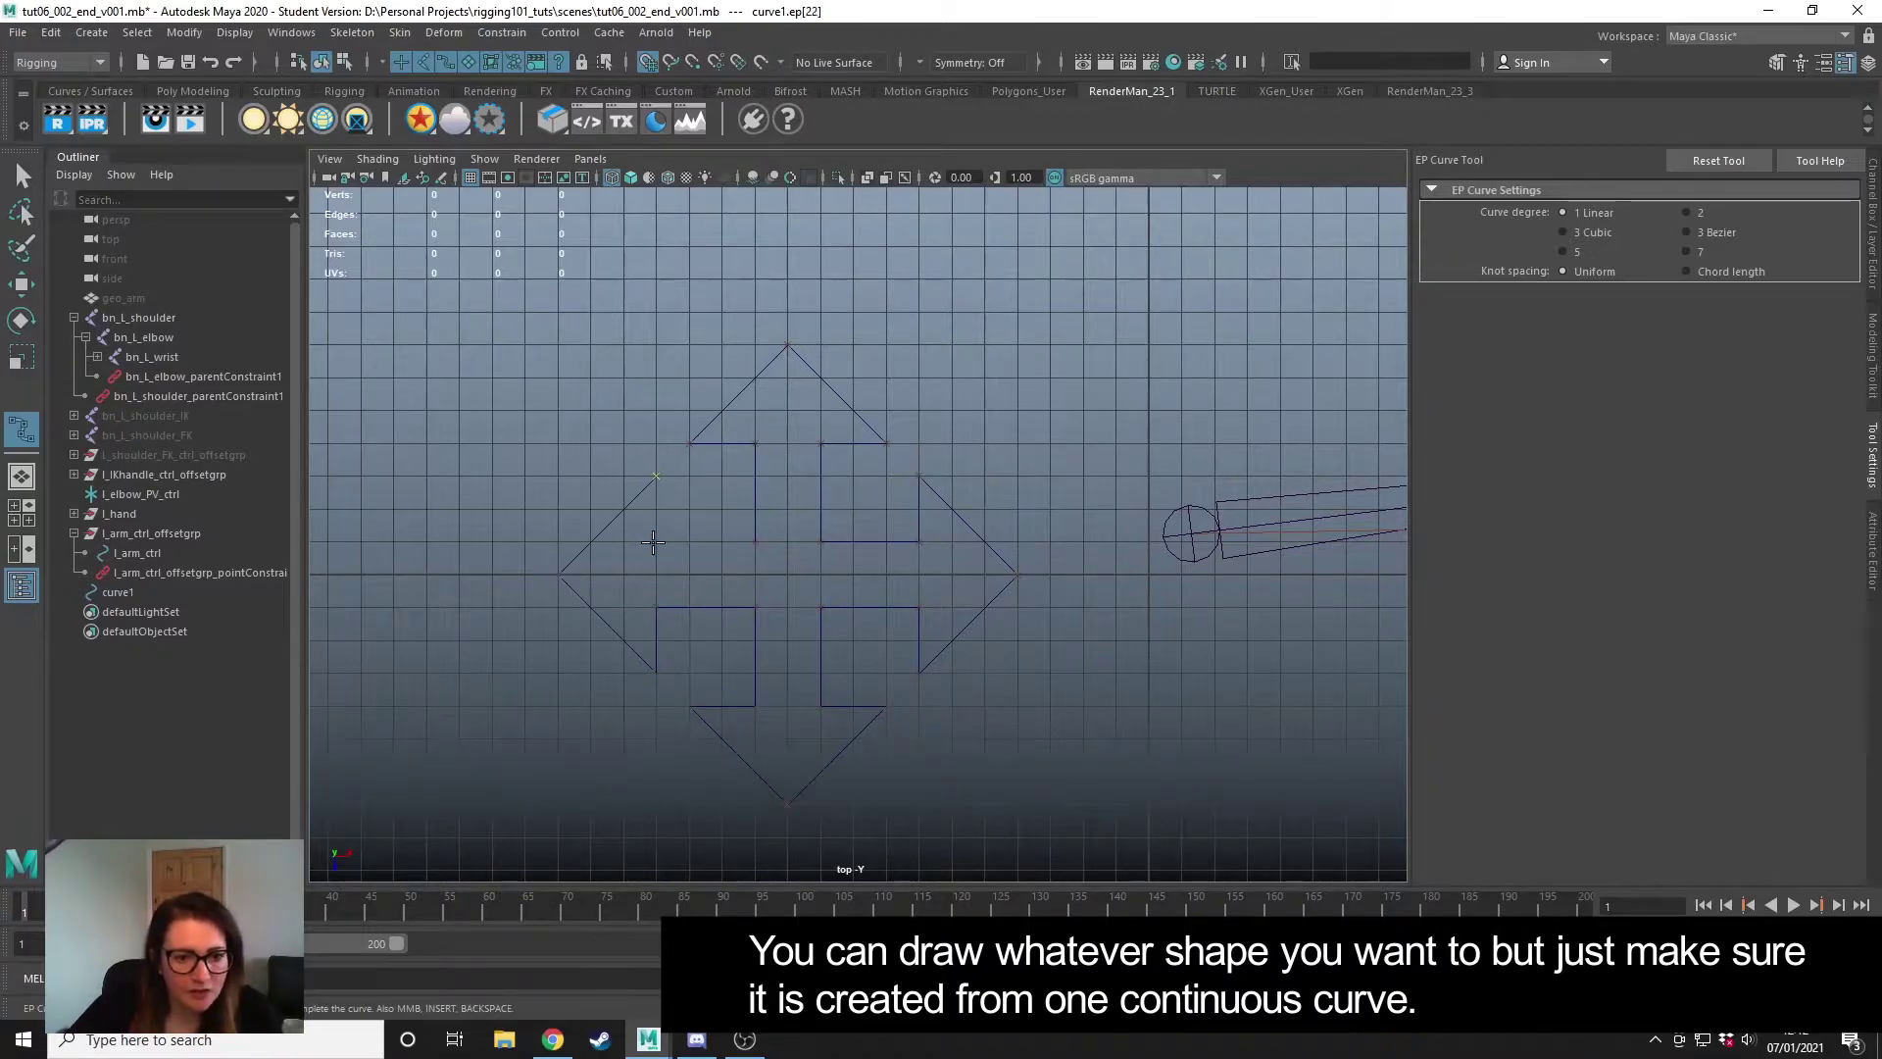
left_click(755, 541)
key("e")
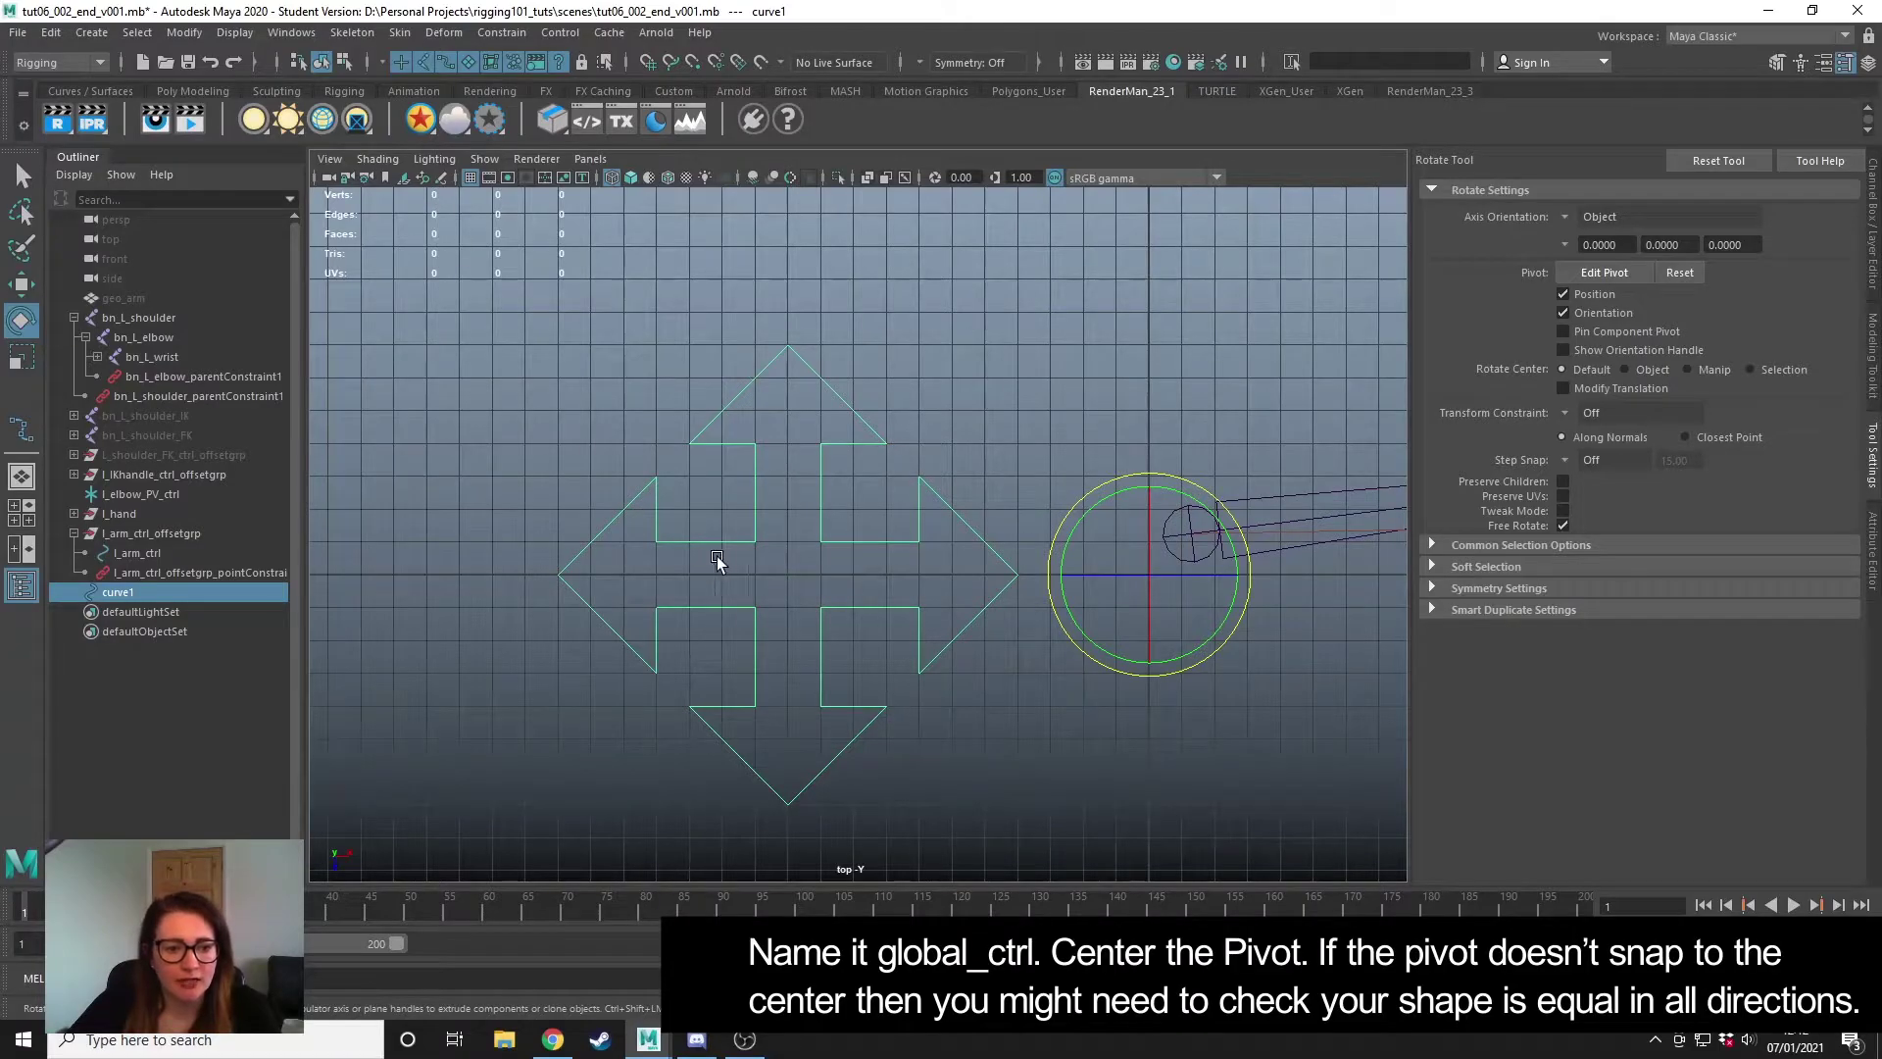
- Rename curve1 to global_ctrl and centre its pivot
double_click(116, 592)
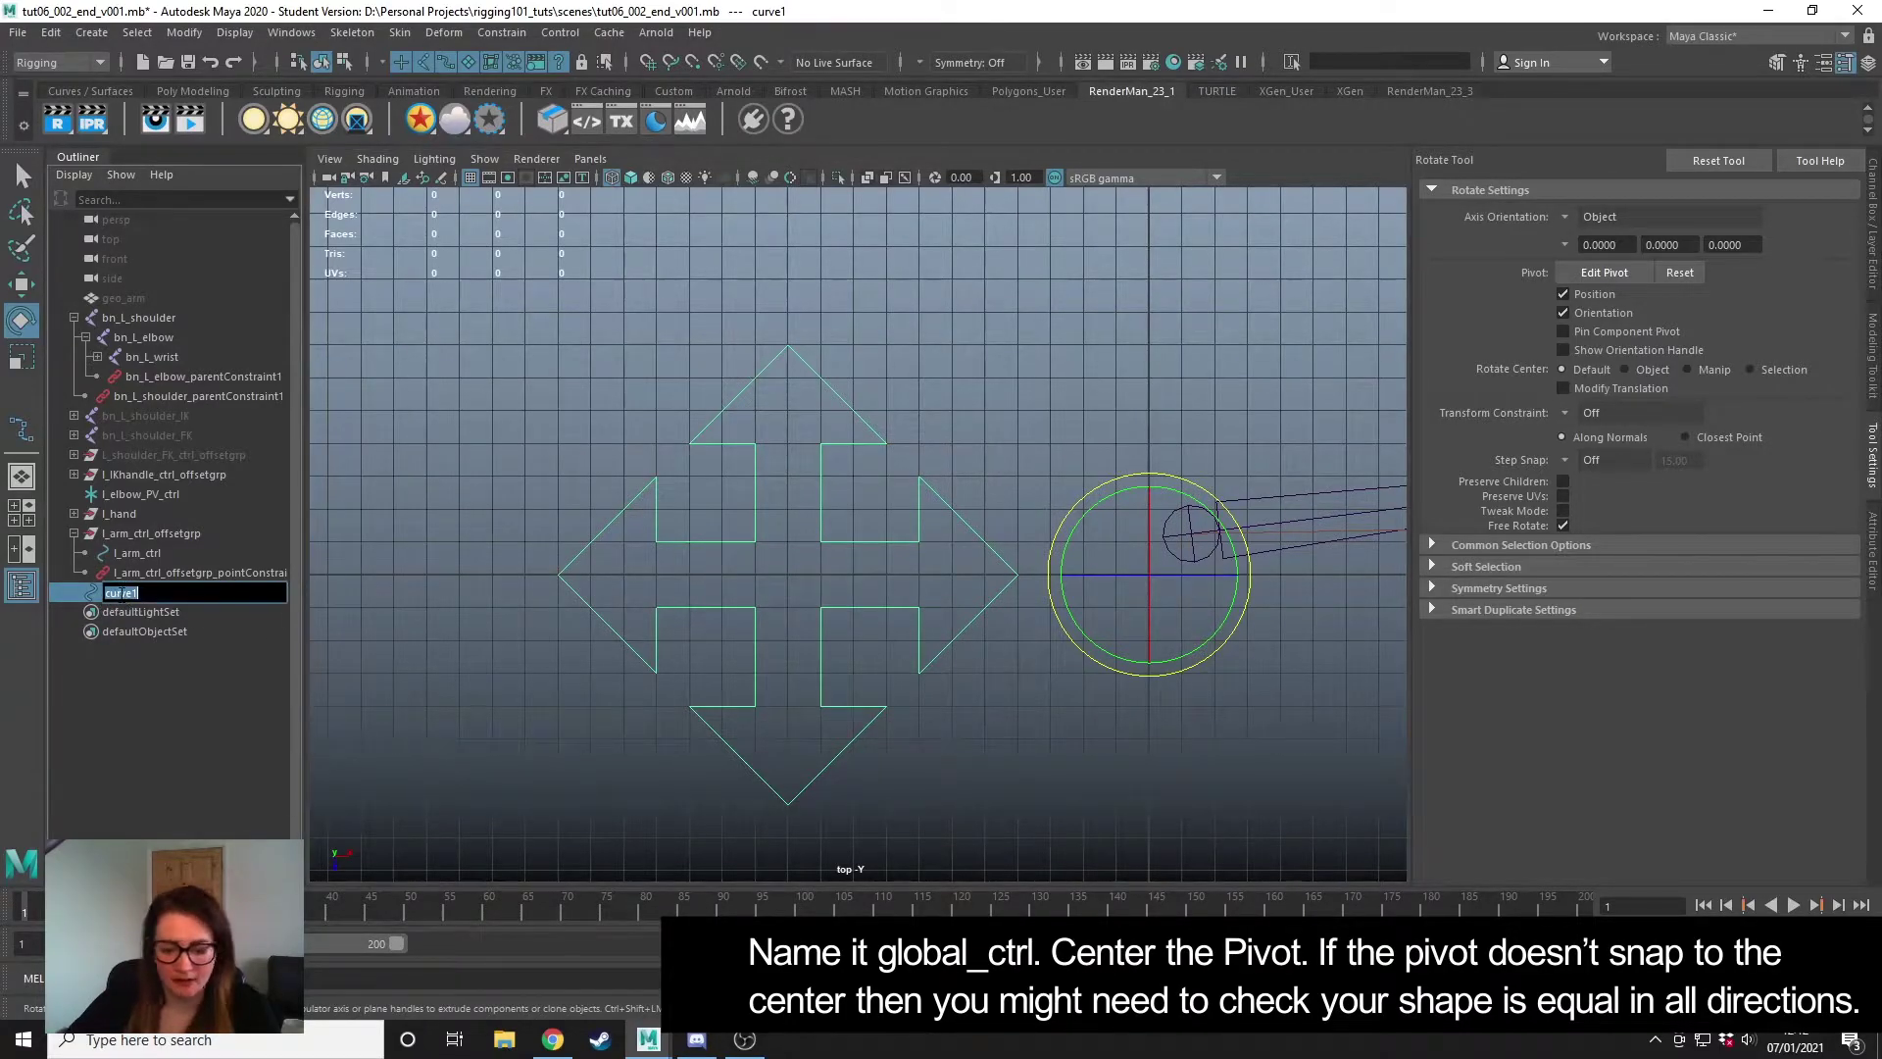
type("global_ctrl")
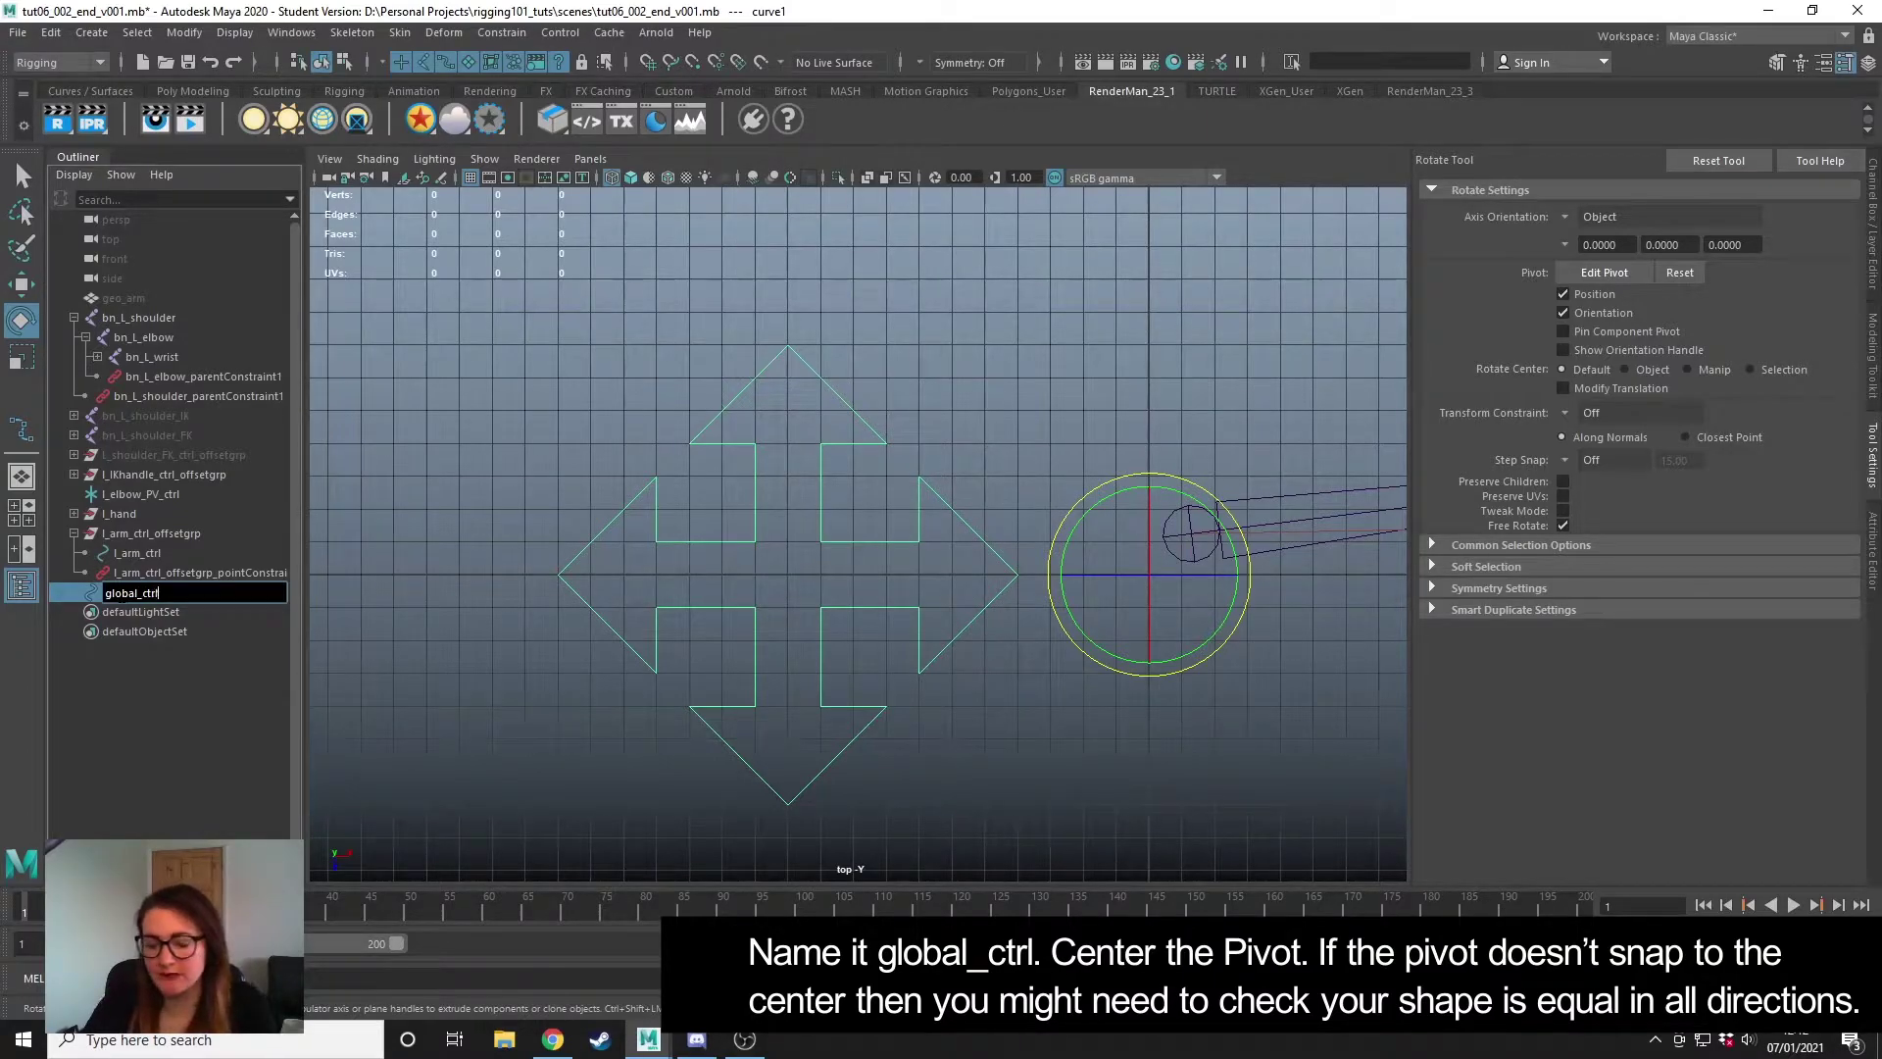
key("Return")
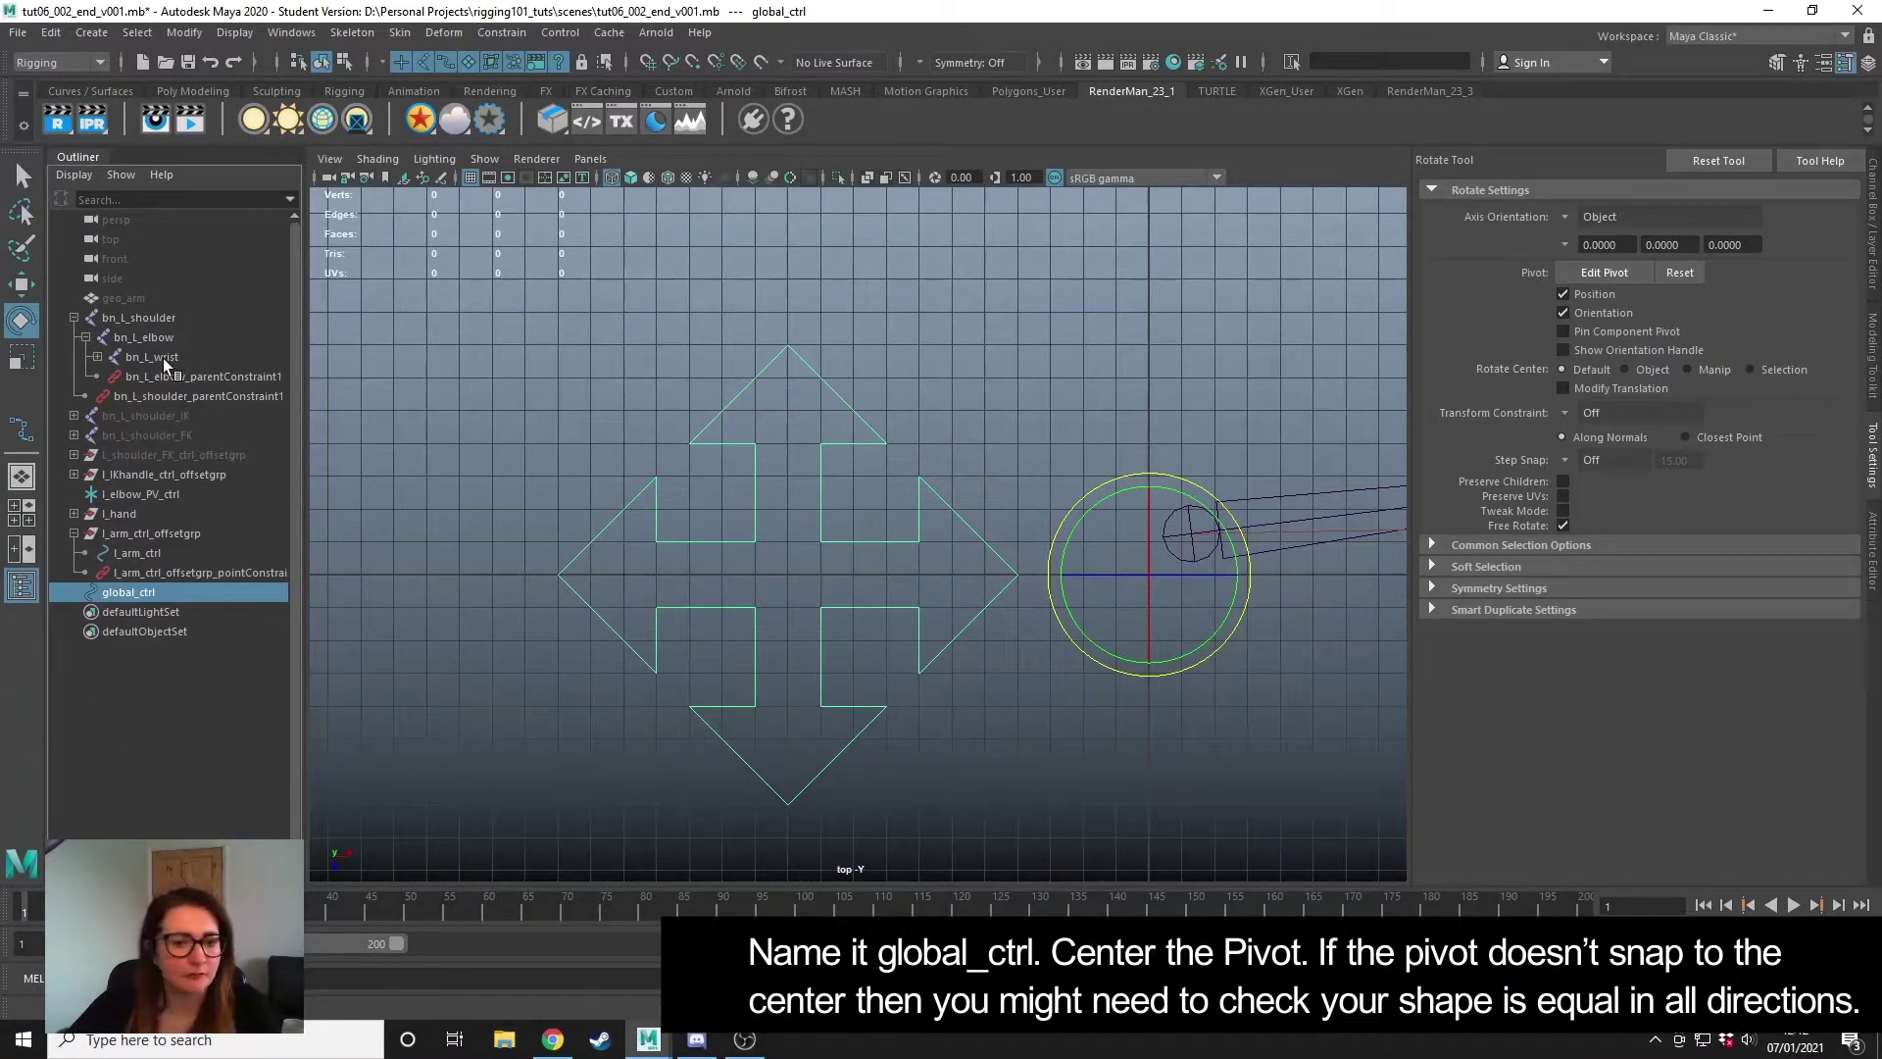
left_click(184, 32)
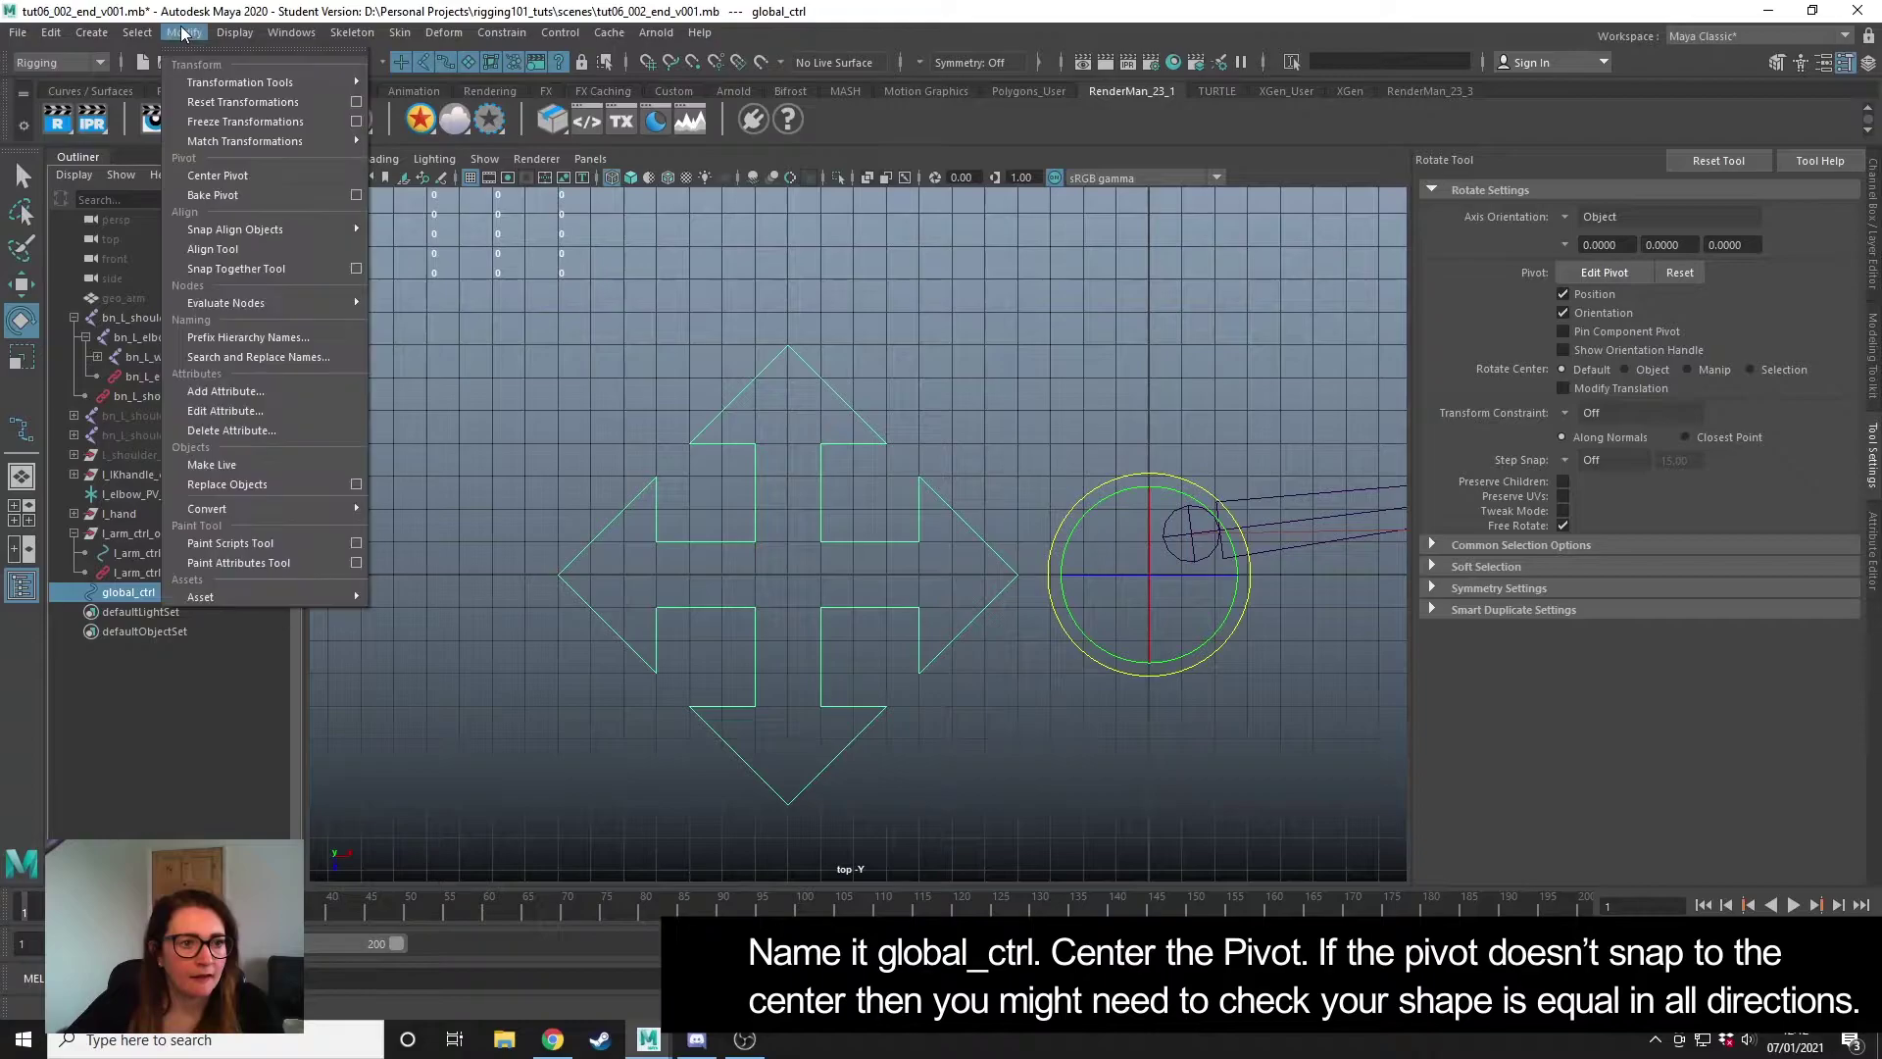
left_click(234, 174)
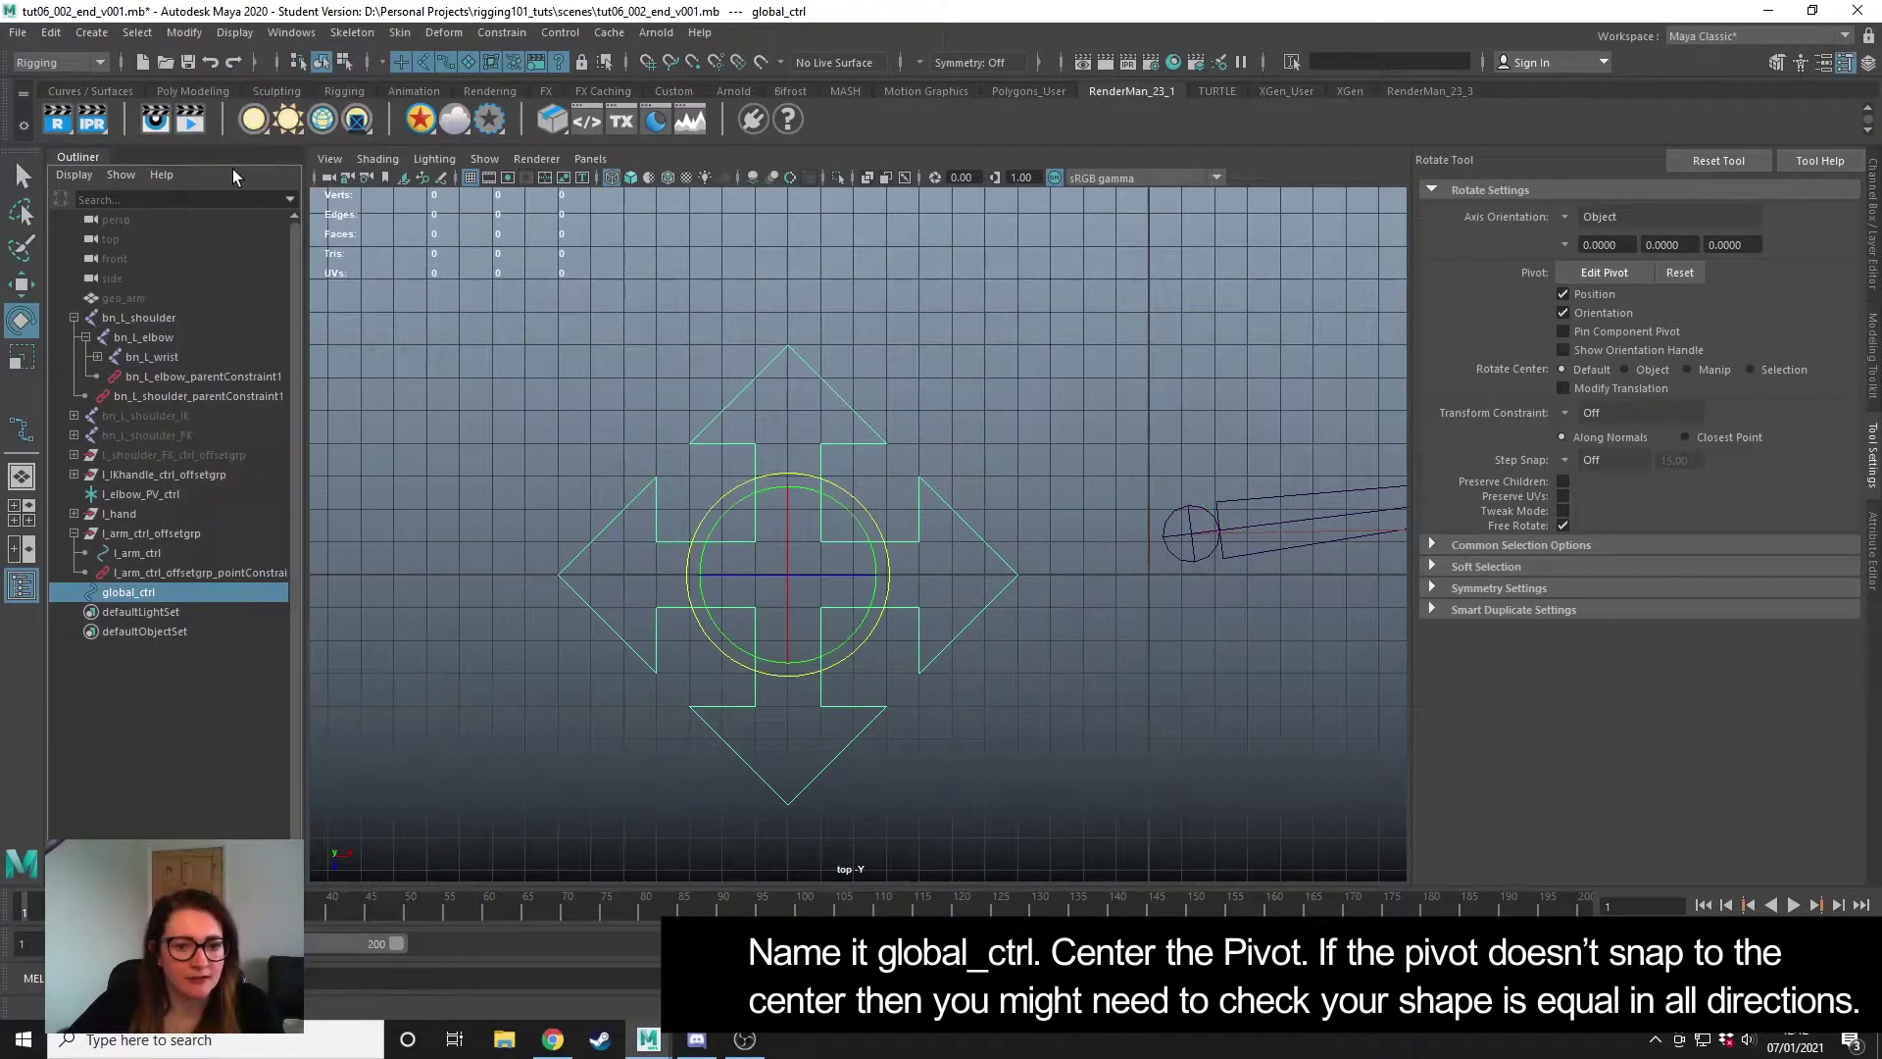
- Inspect global_ctrl's control vertices, then return to object selection mode
left_click(926, 492)
key("w")
left_click(818, 478)
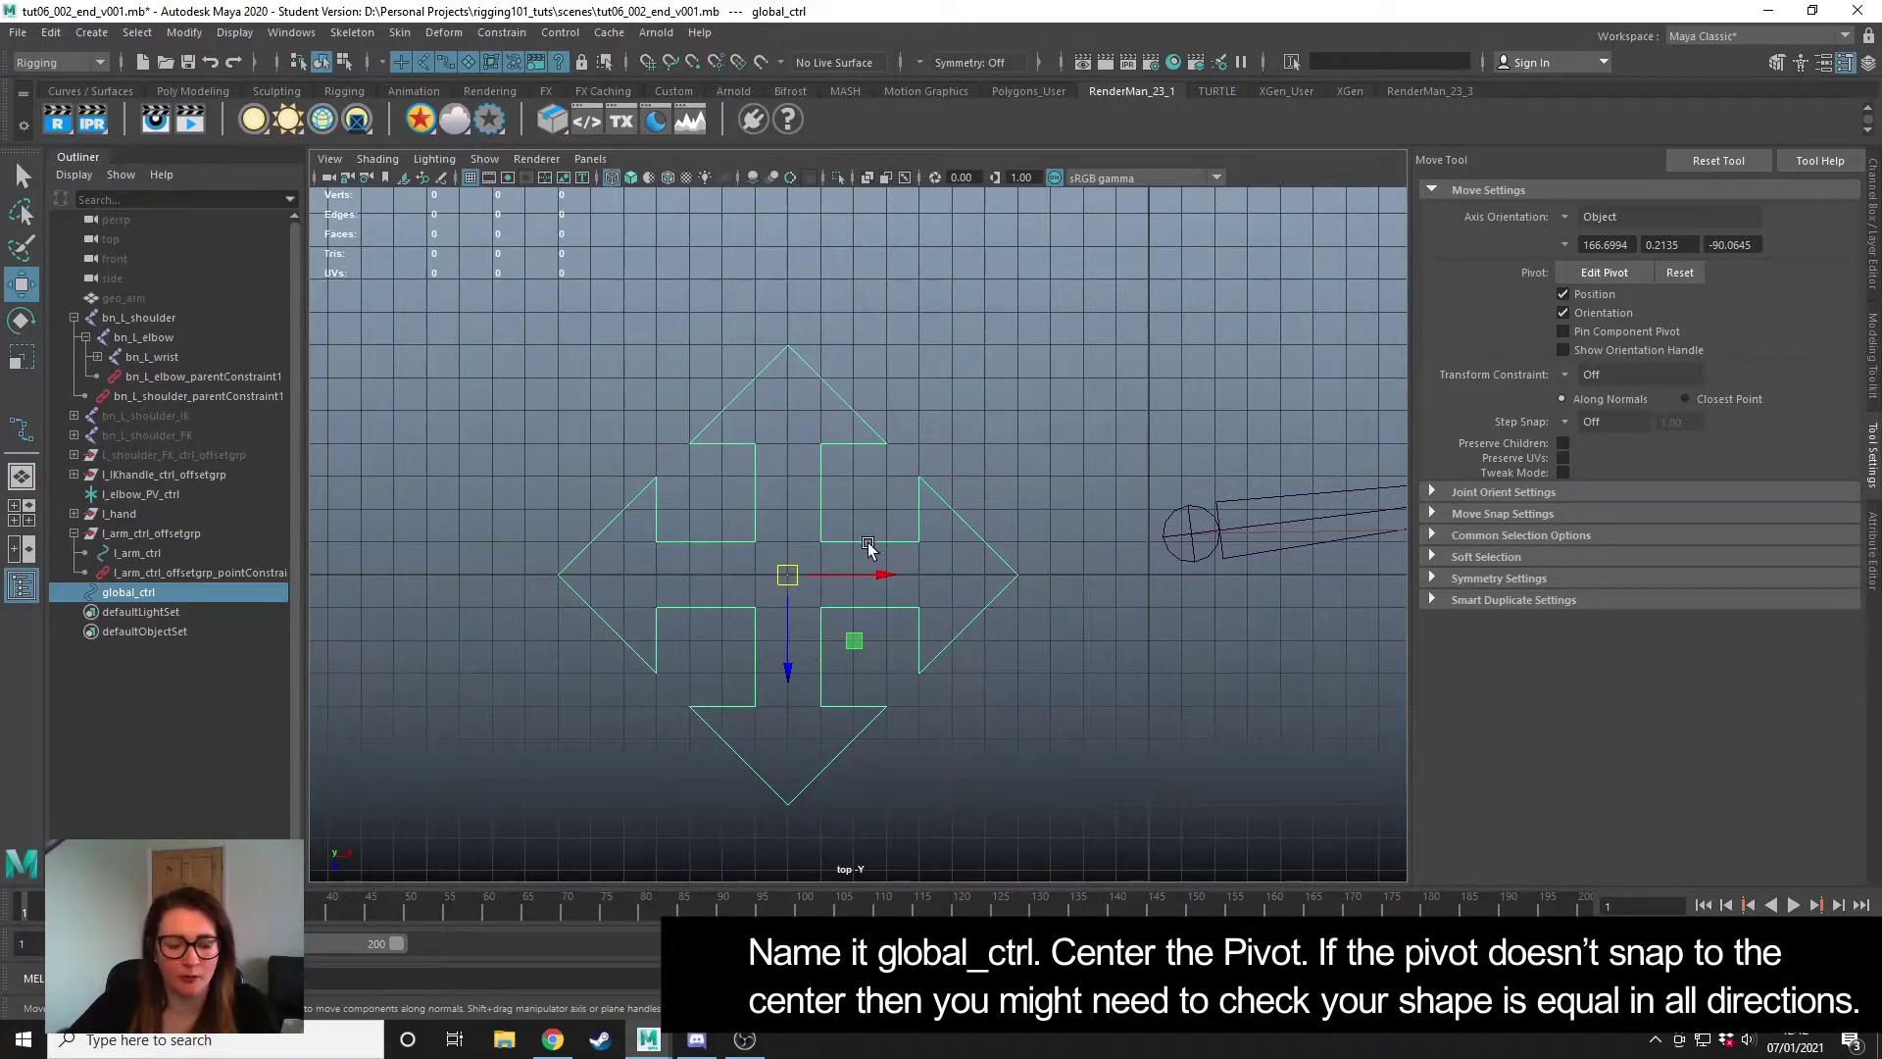
right_click_drag(587, 550, 495, 549)
left_click_drag(526, 547, 654, 574)
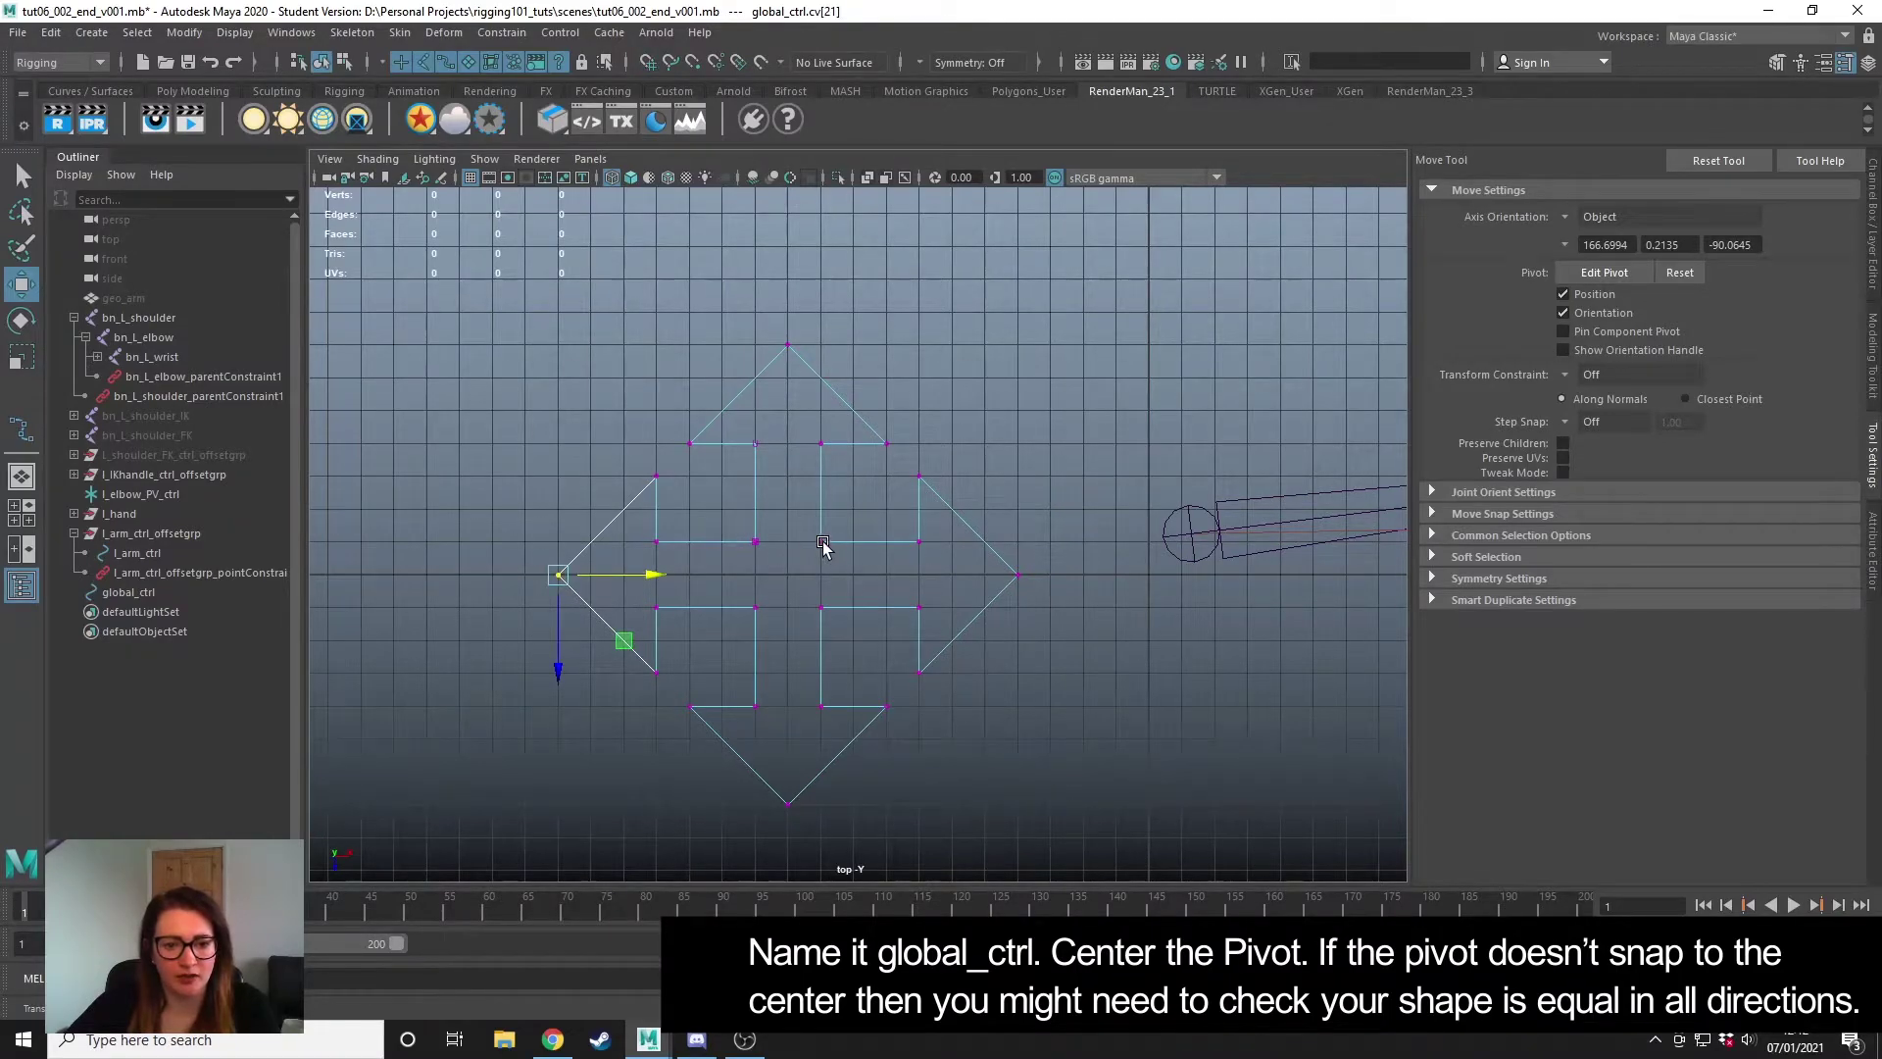
right_click_drag(823, 545, 866, 545)
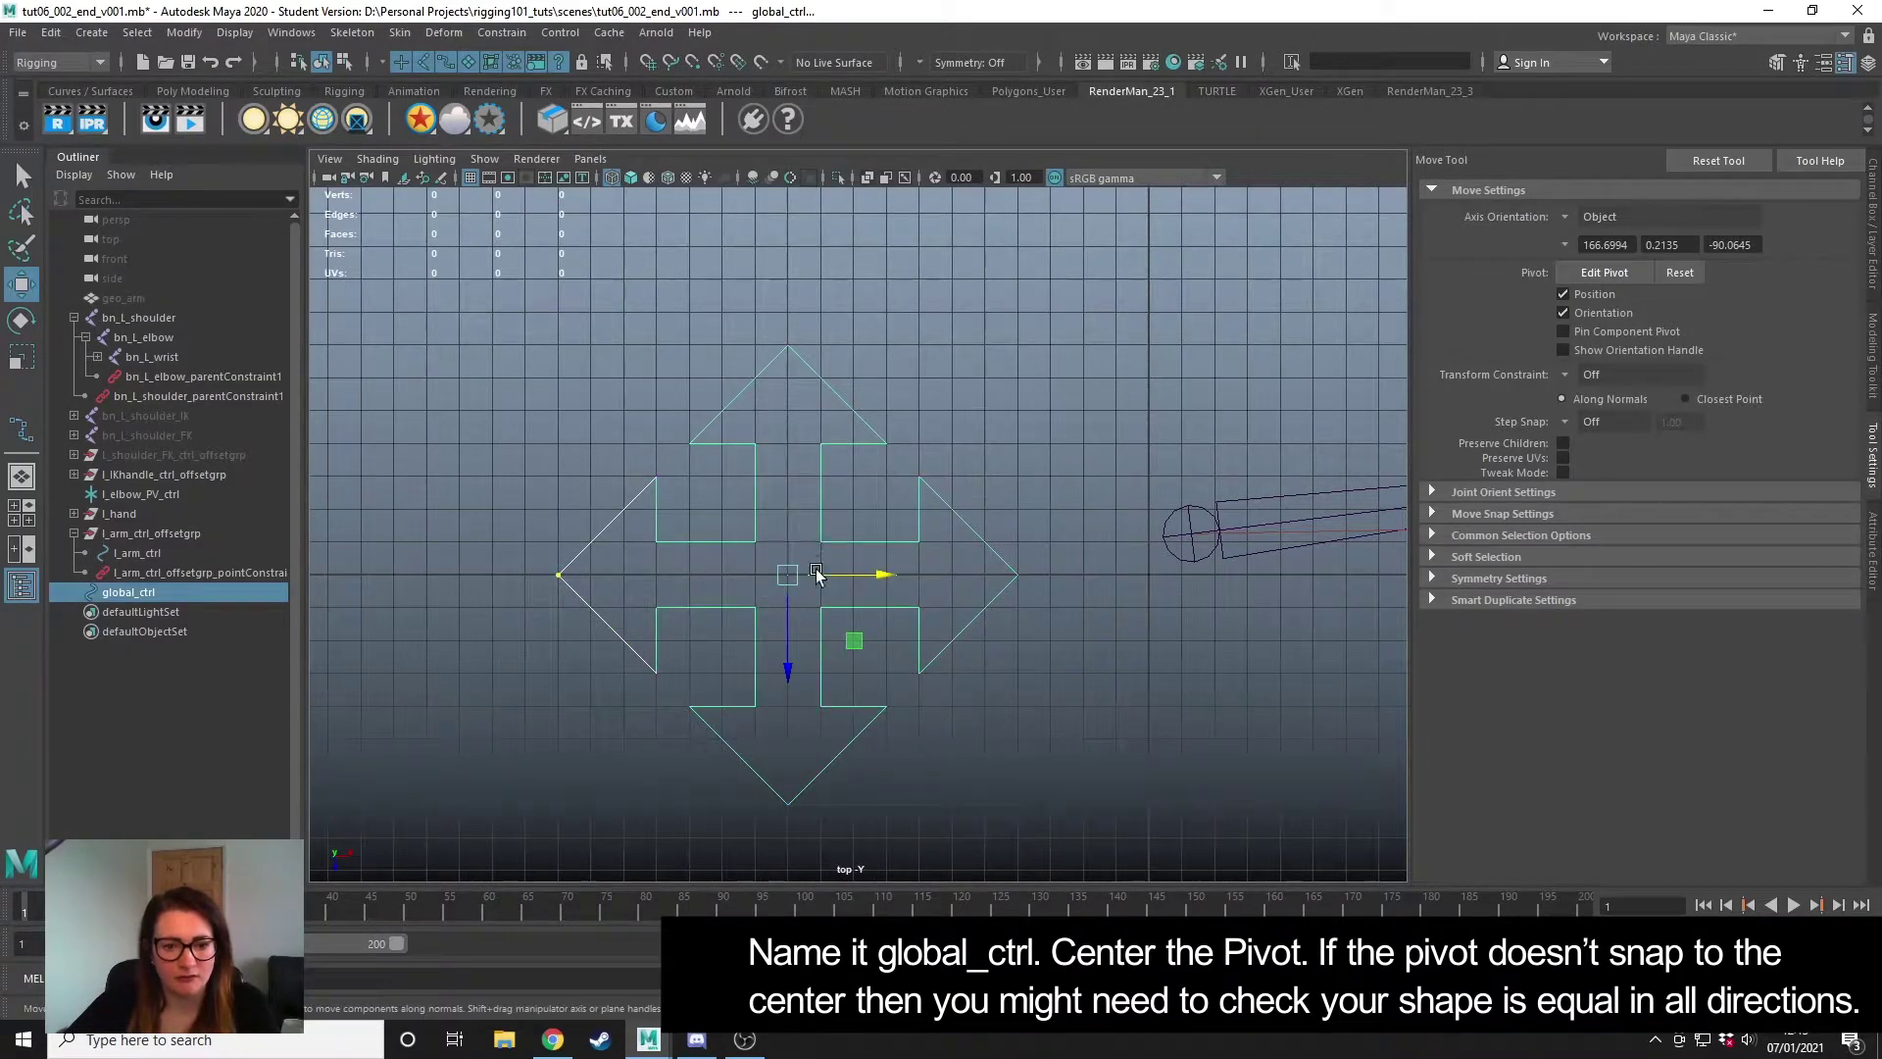
scroll(1004, 670, "down", 1)
scroll(1003, 671, "down", 3)
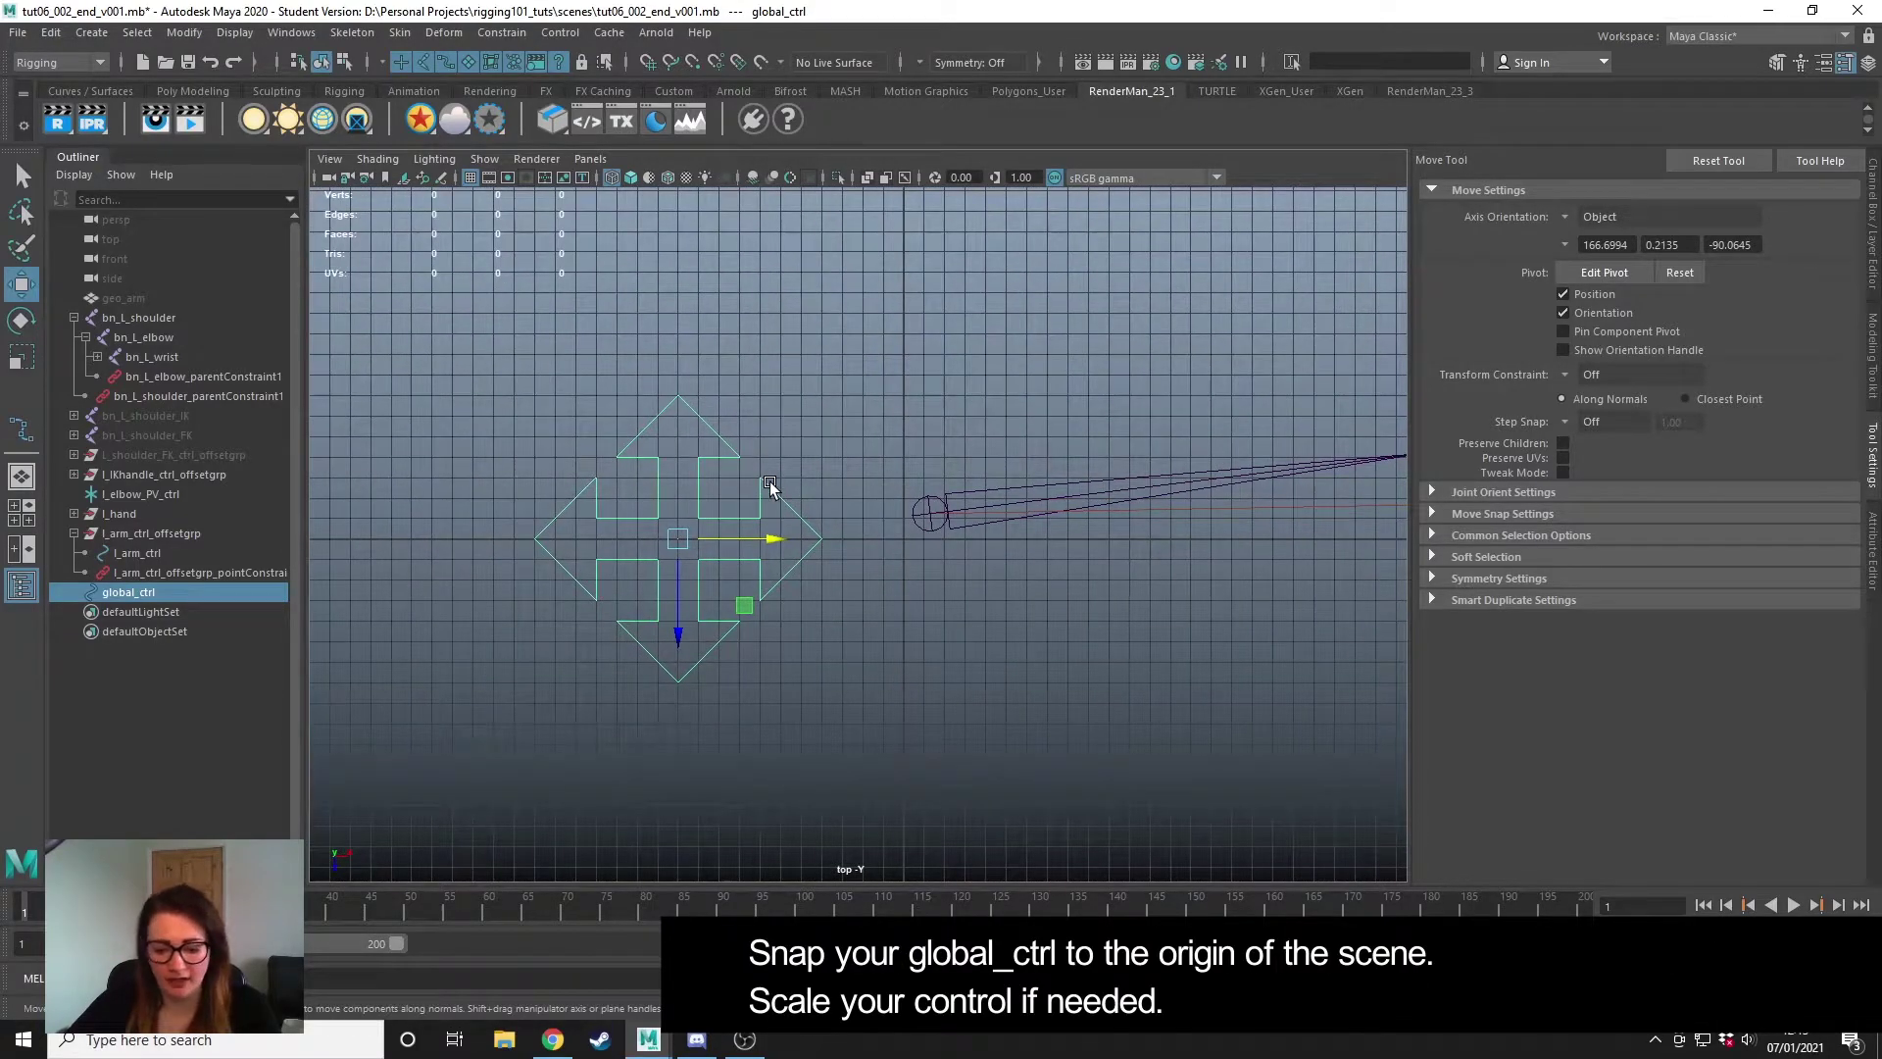
- Snap global_ctrl onto the scene origin with grid snapping
key("x")
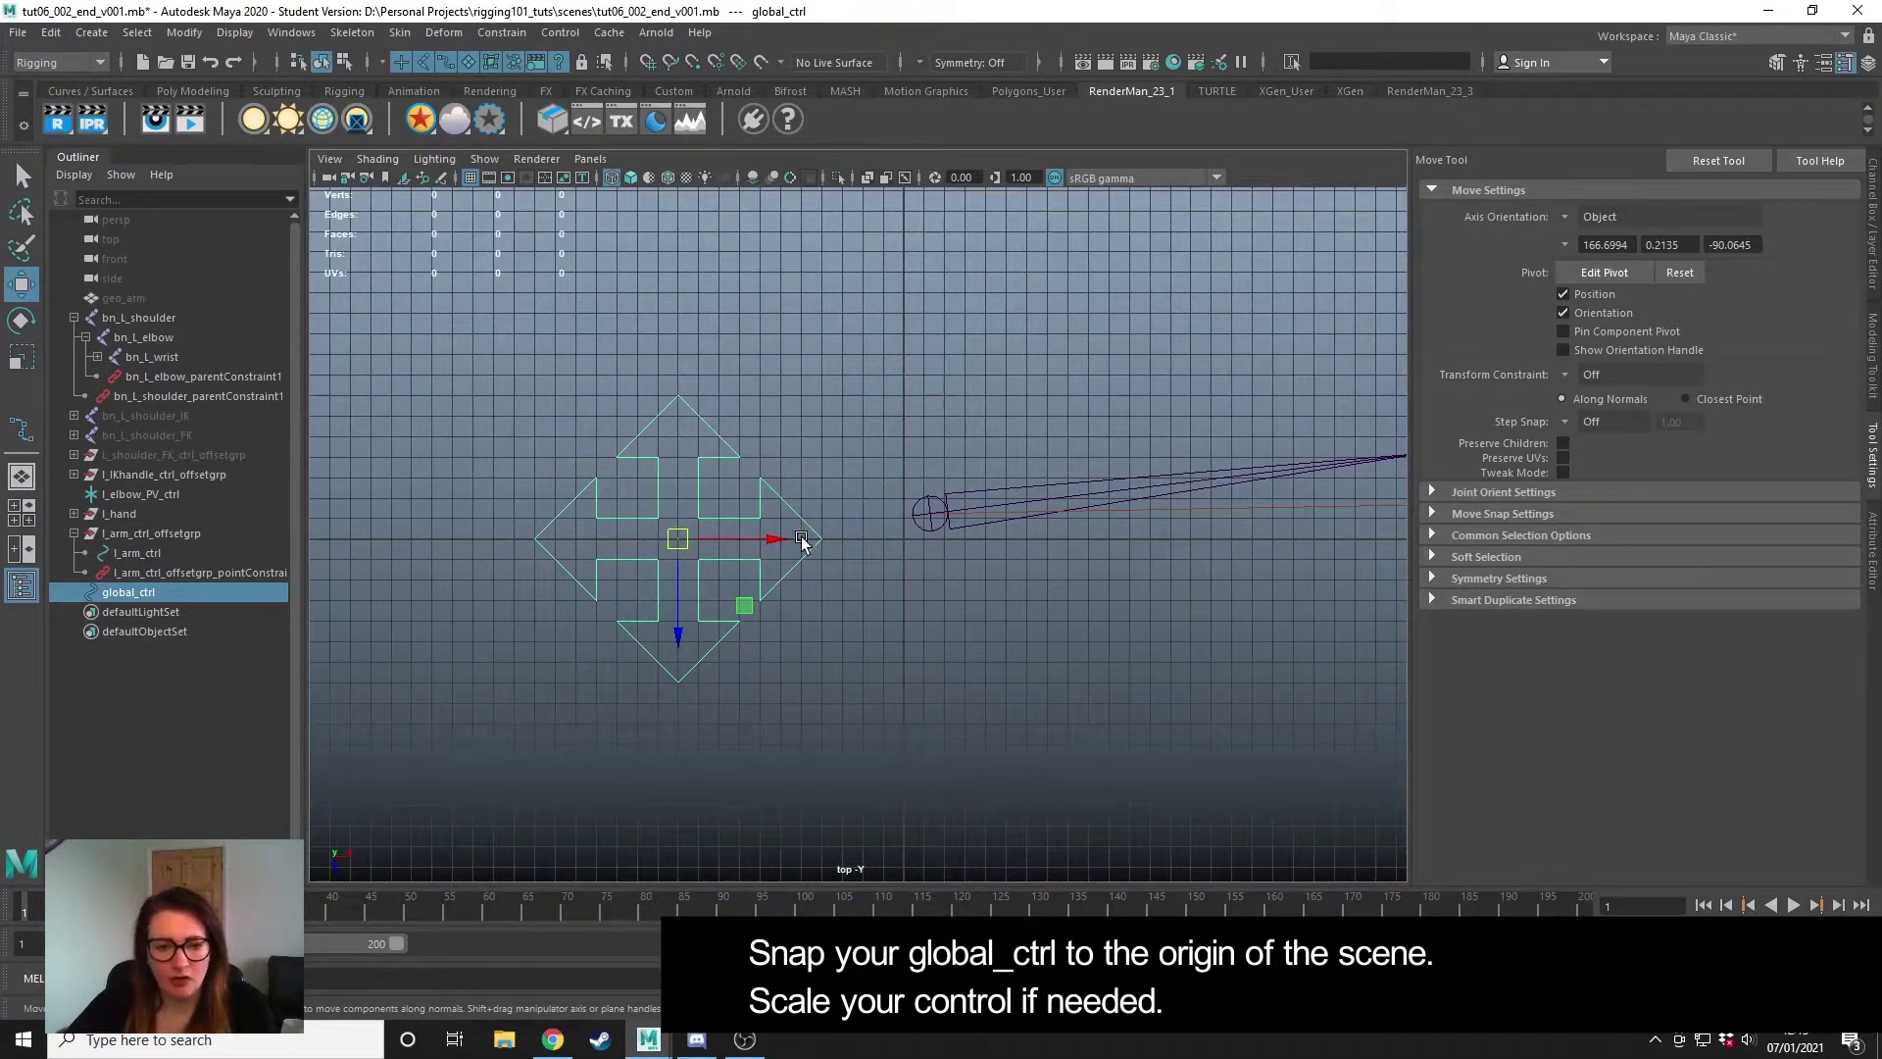
key("x")
mouse_move(882, 563)
middle_mouse_down()
mouse_move(914, 547)
mouse_move(898, 543)
middle_mouse_up()
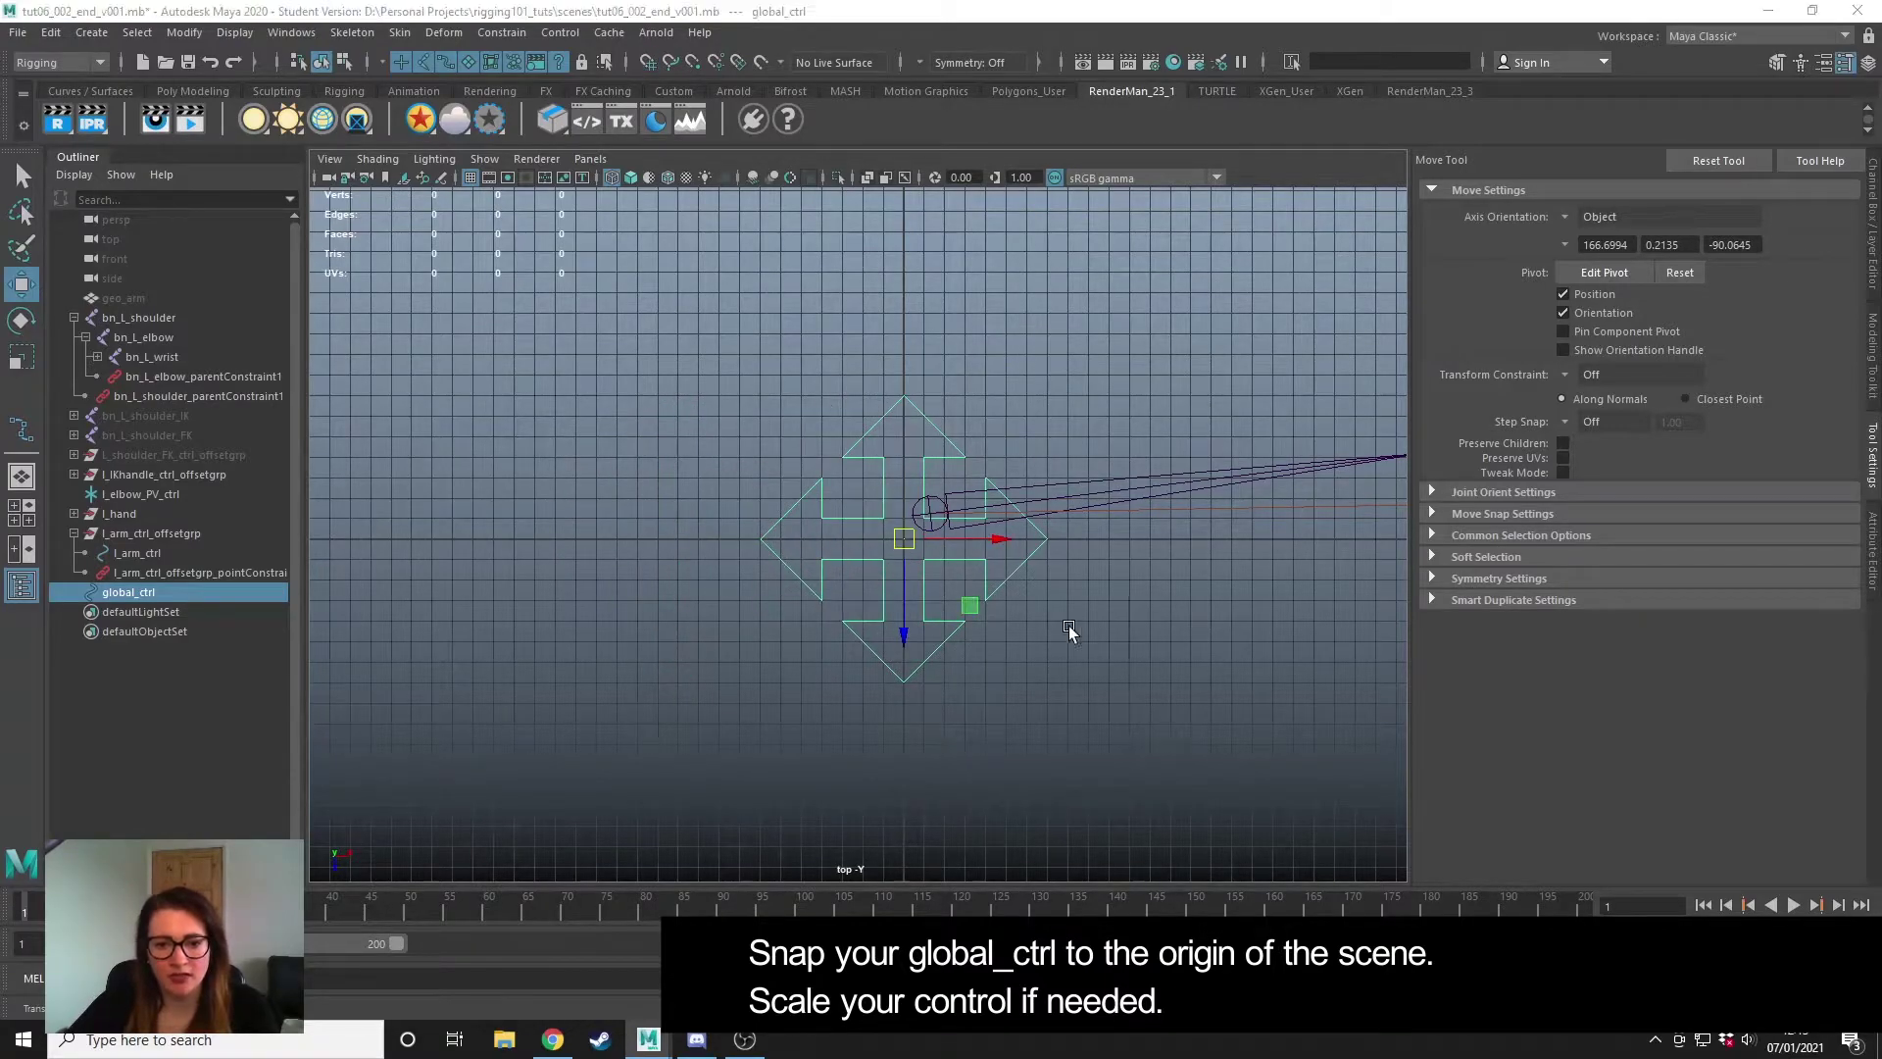
- Scale global_ctrl up uniformly in the perspective view so it surrounds the arm's base
key("space")
key("space")
left_click_drag(1105, 605, 921, 589, "alt")
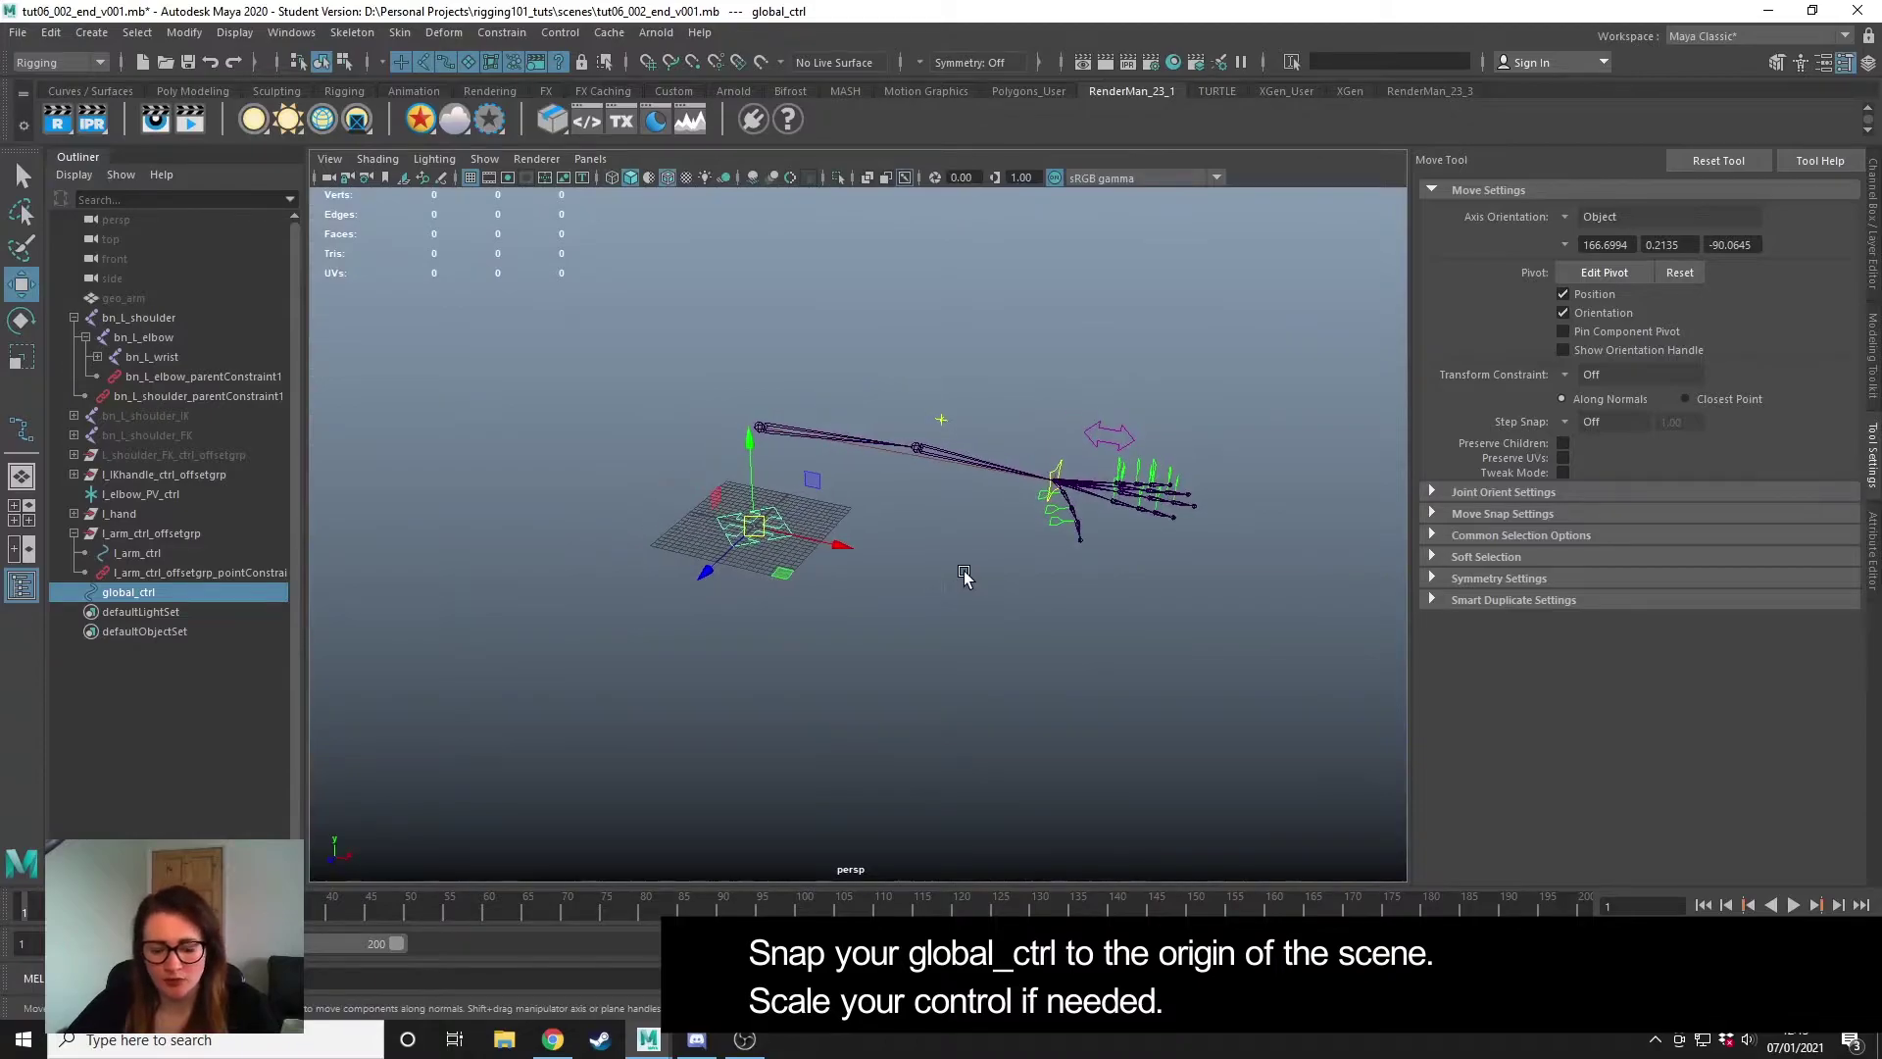
key("r")
left_click_drag(752, 530, 896, 509)
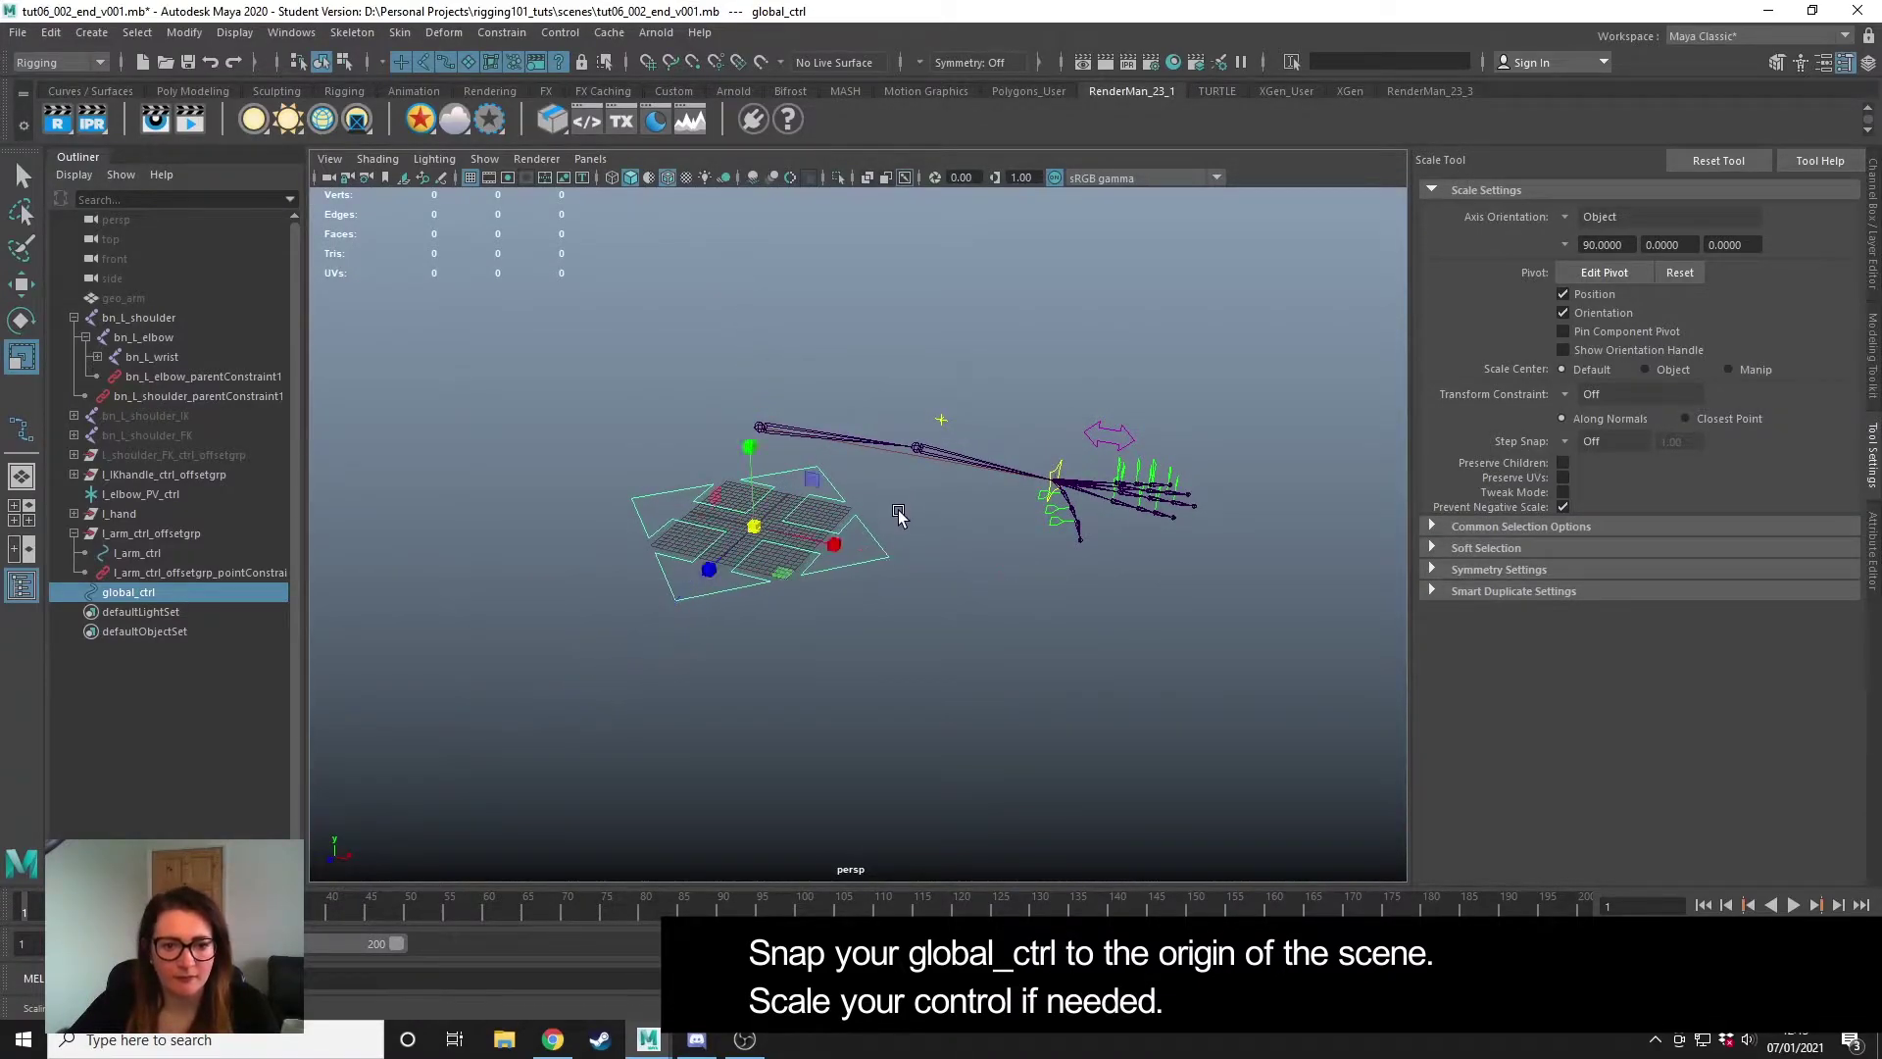
right_click_drag(898, 512, 1026, 602, "alt")
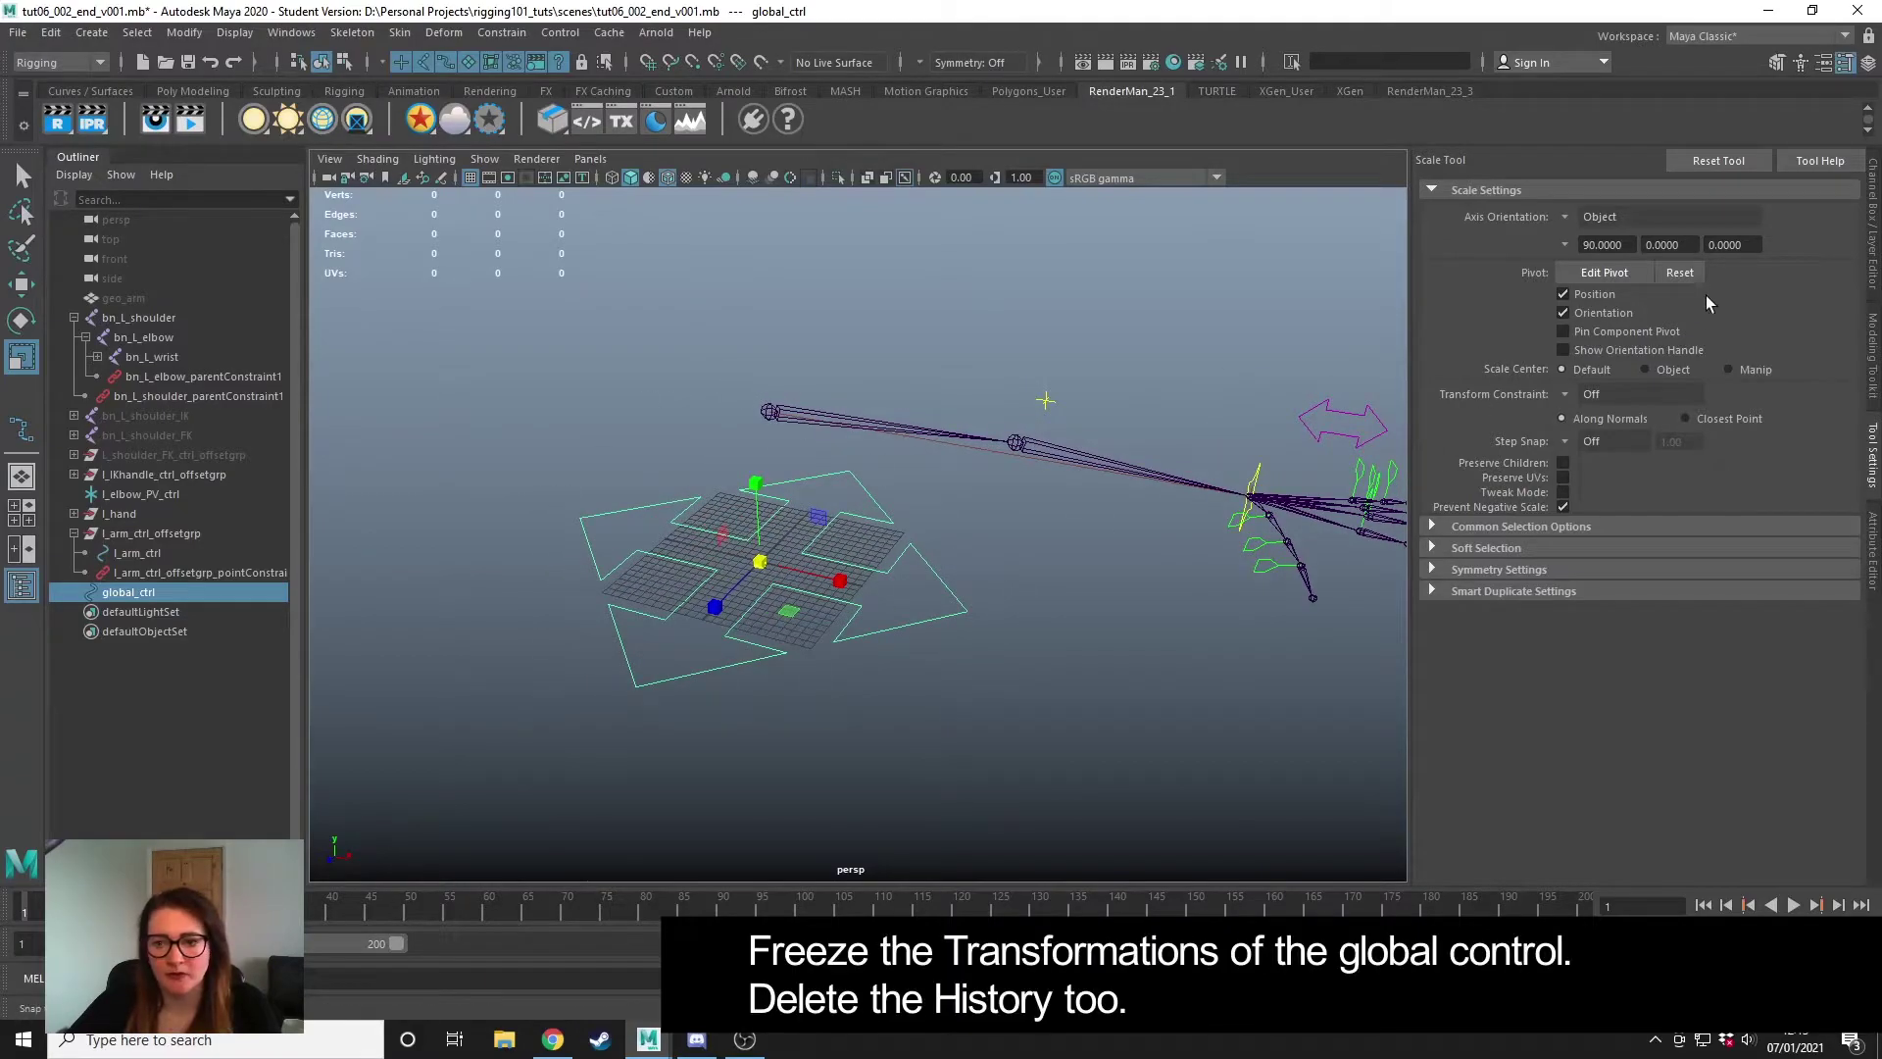
- Freeze global_ctrl's transformations and delete its construction history
left_click(1876, 226)
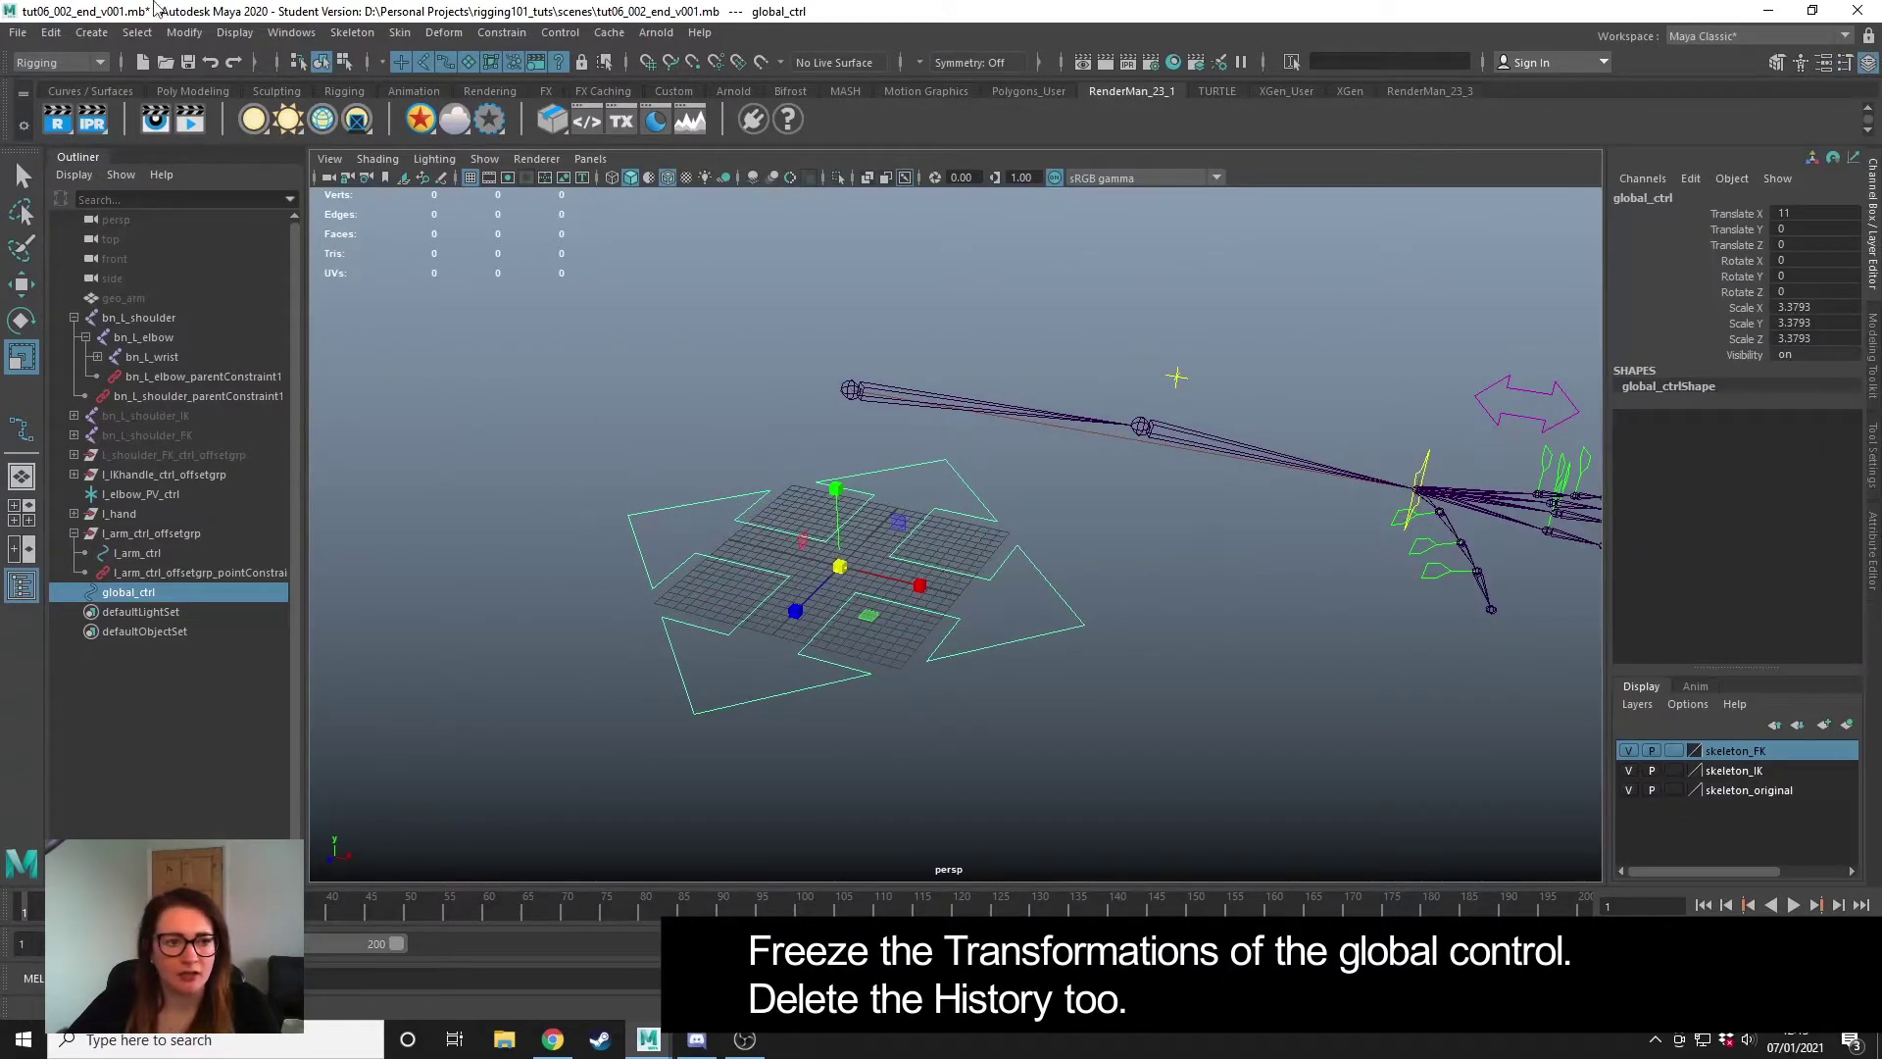
left_click(183, 33)
left_click(219, 122)
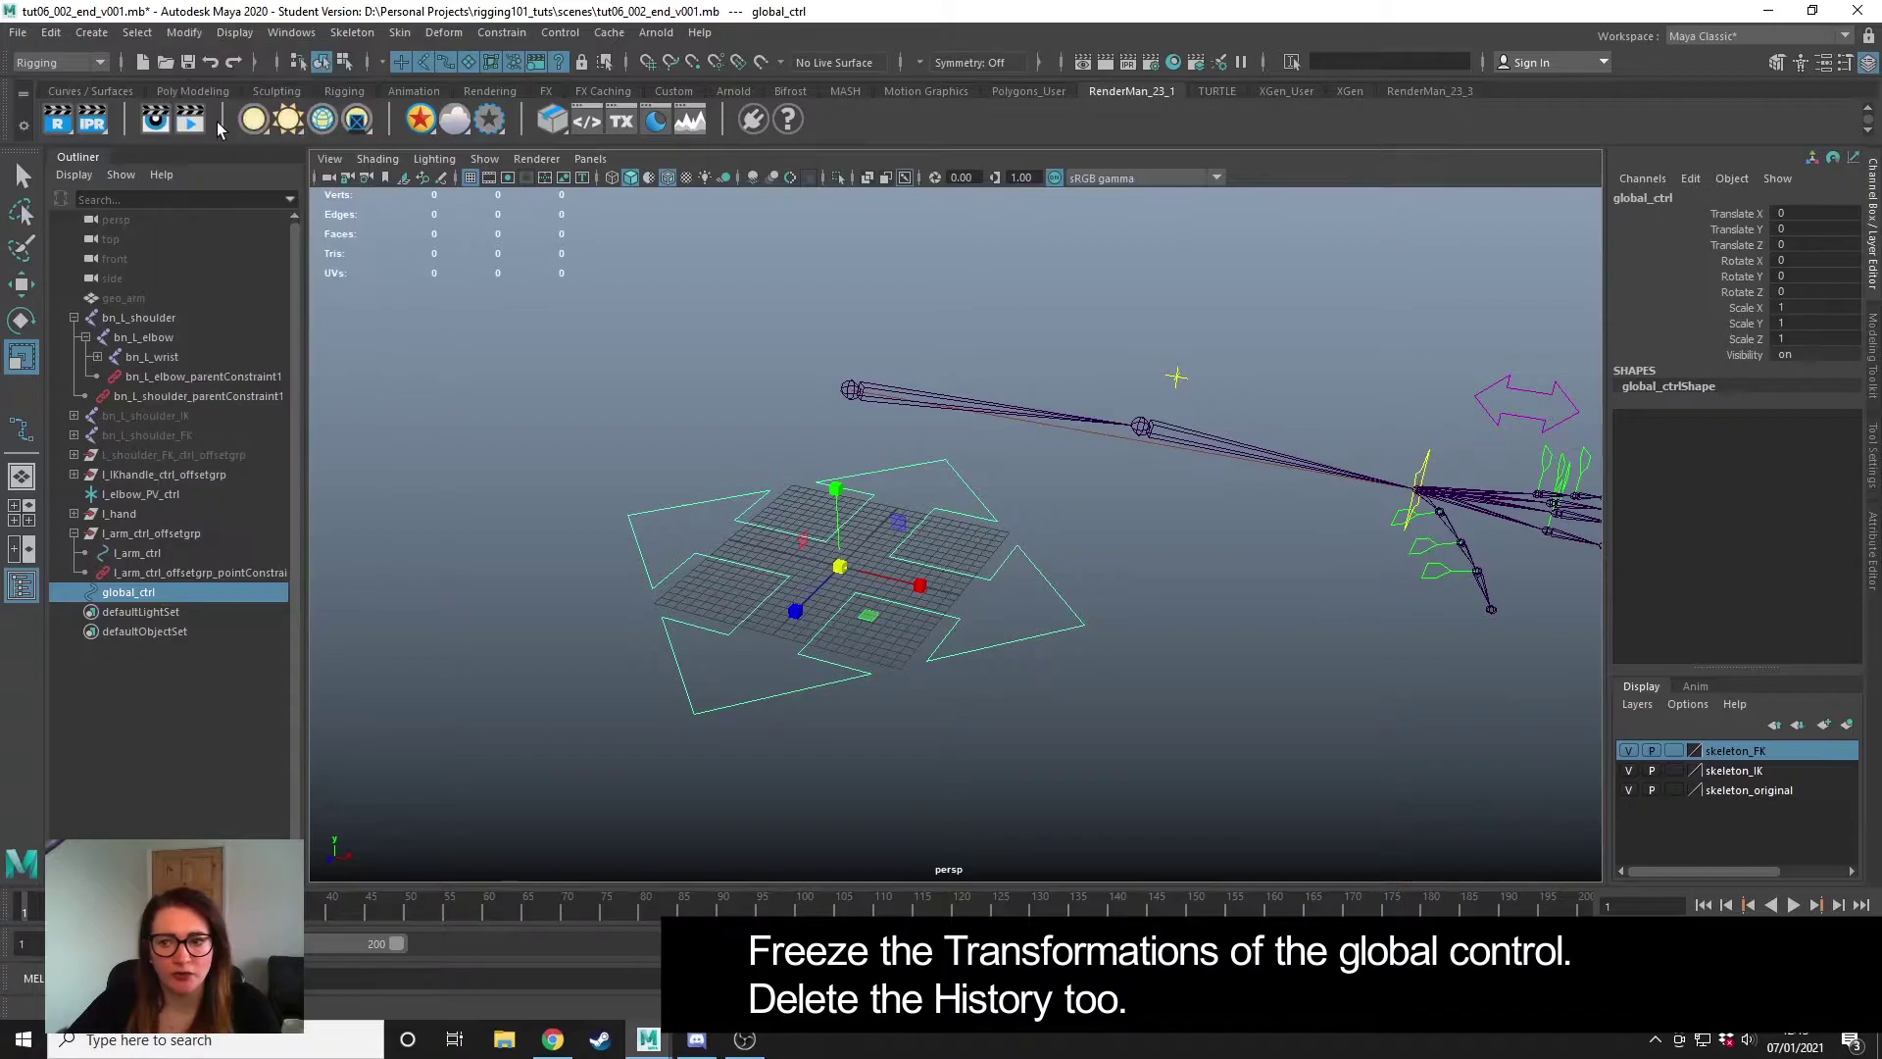
left_click(50, 32)
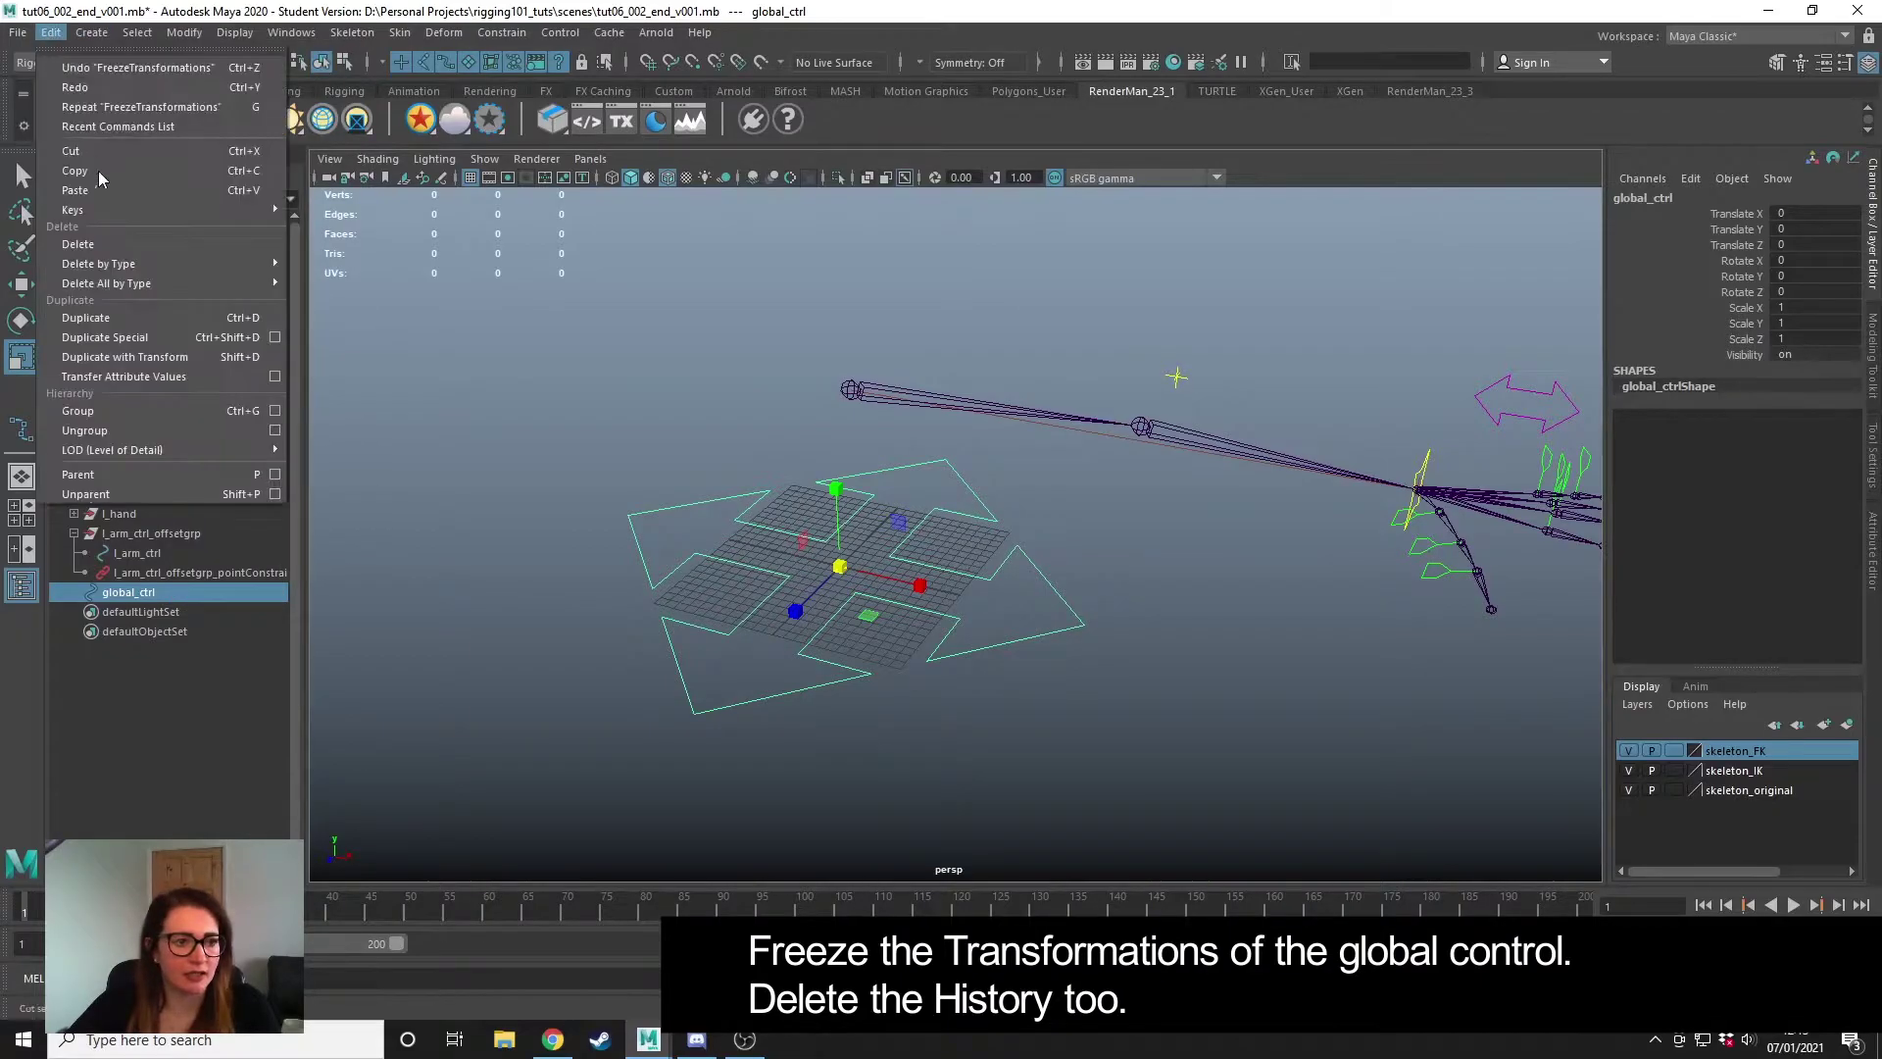
mouse_move(246, 275)
left_click(412, 264)
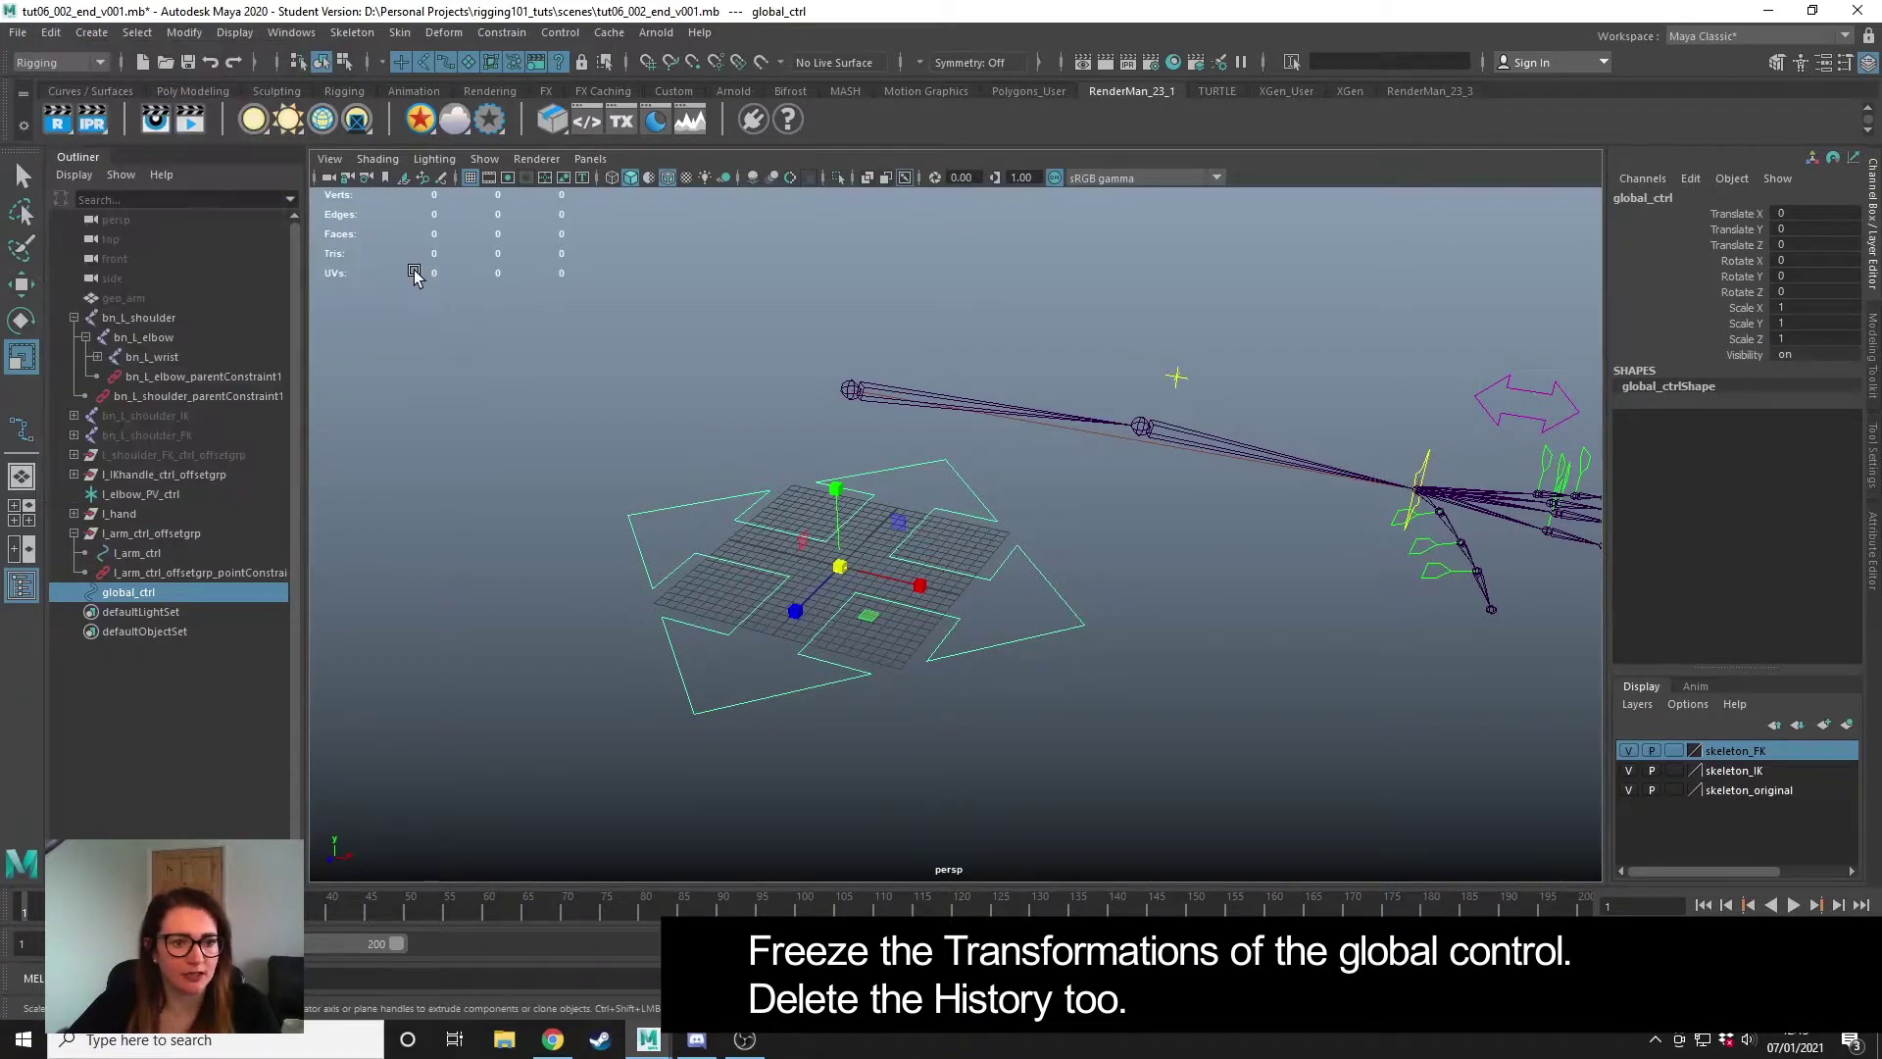
- Test-move global_ctrl, then undo so it returns to the origin
left_click(1169, 737)
left_click(969, 580)
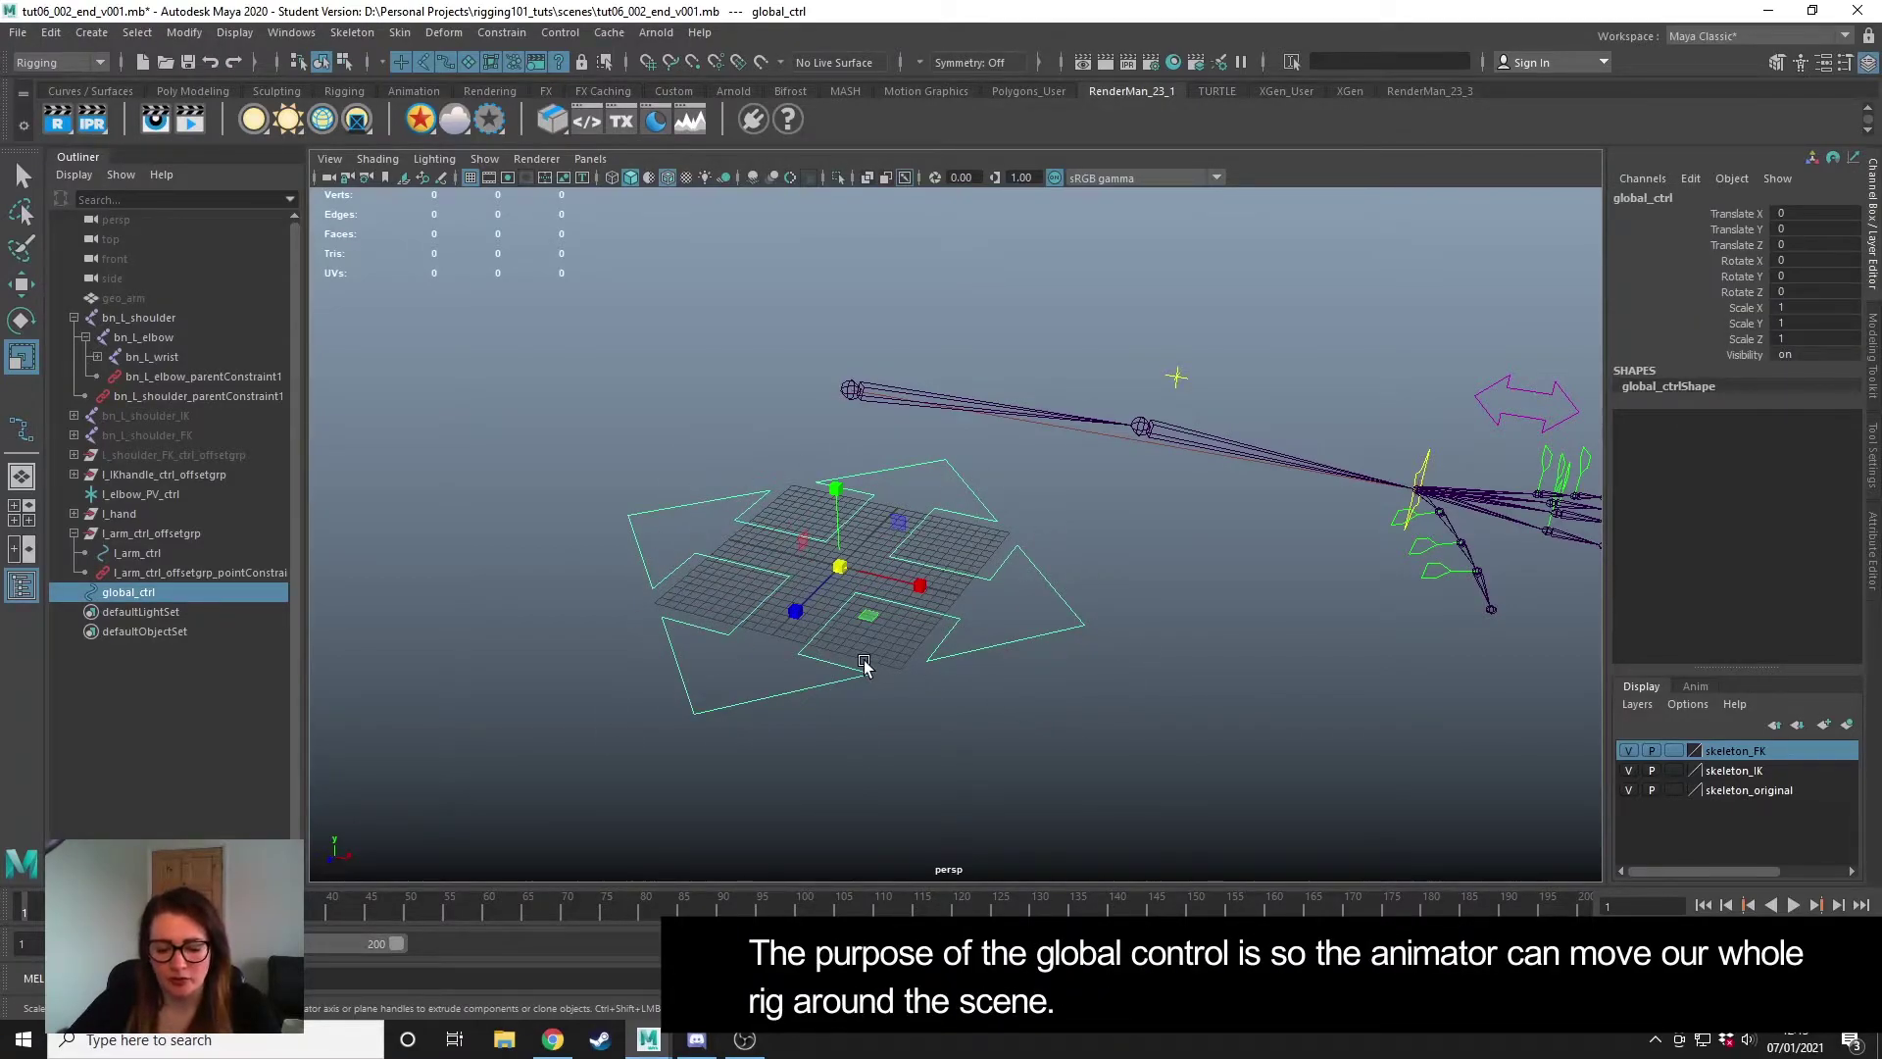
key("w")
left_click_drag(864, 585, 727, 659)
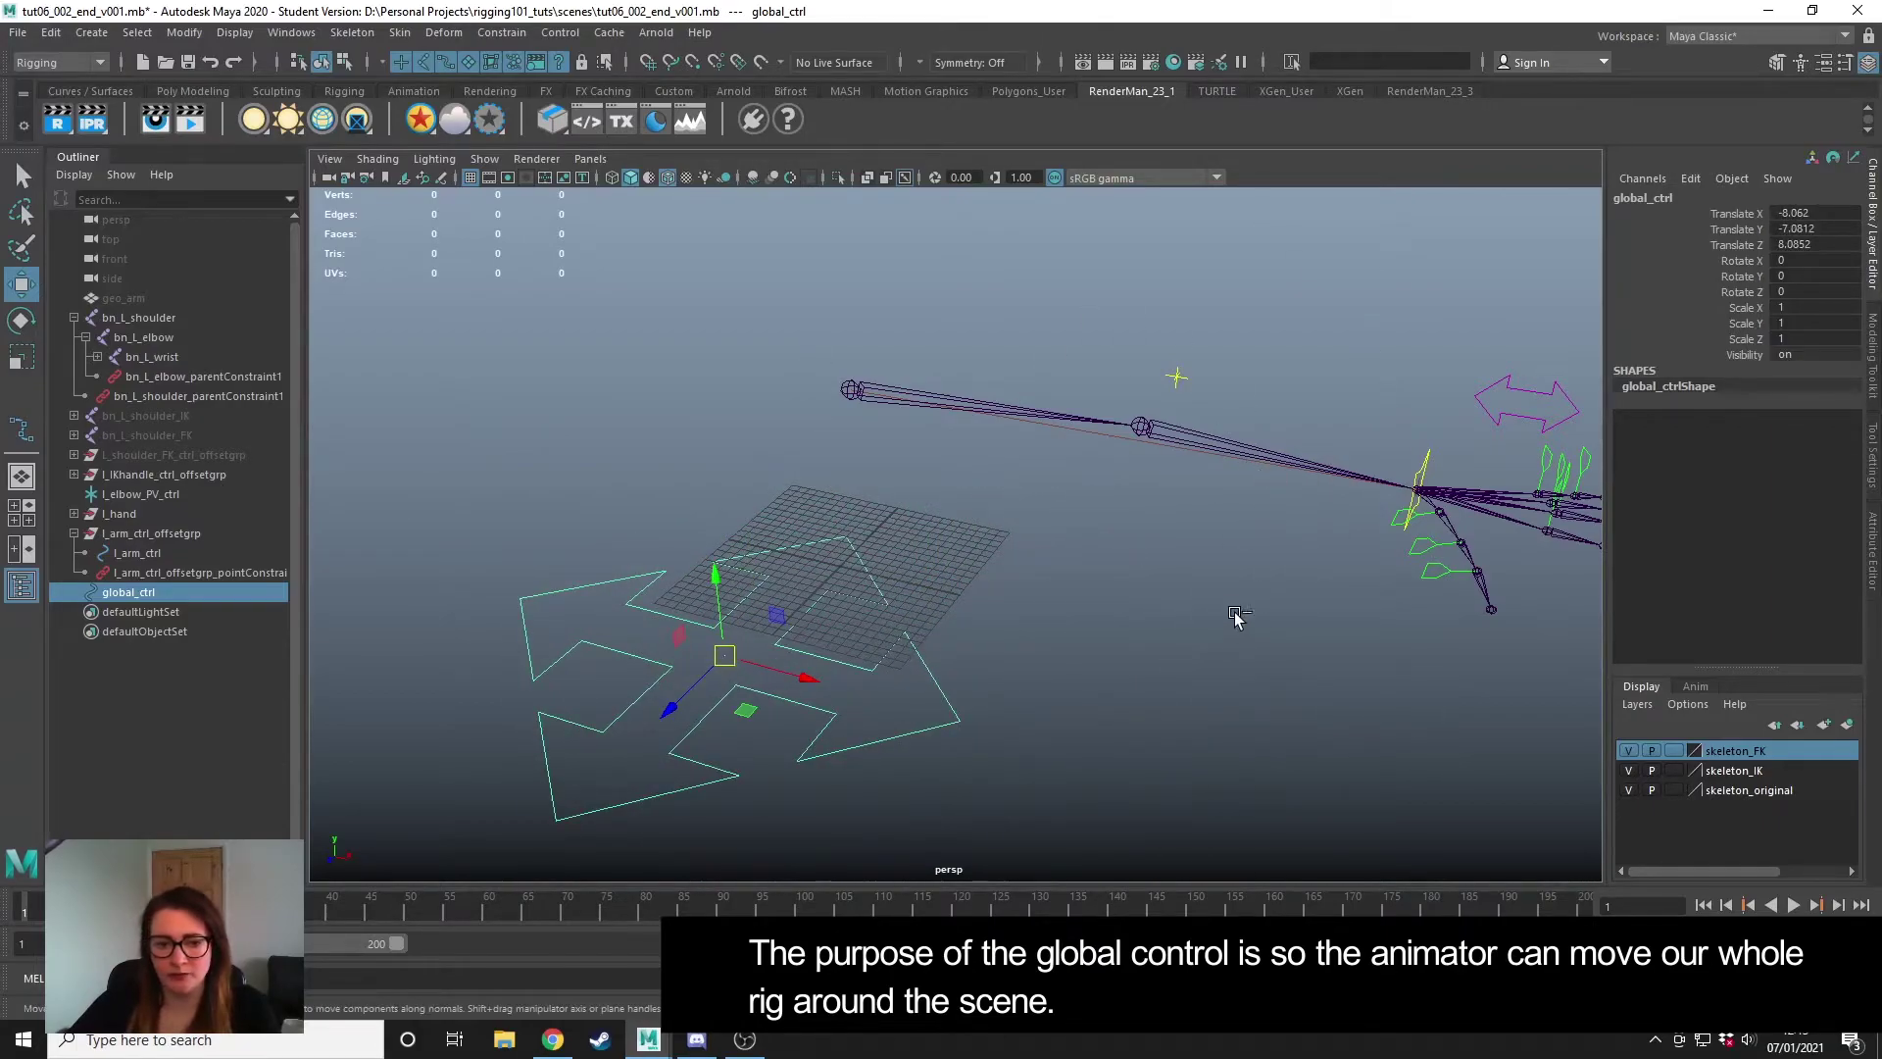
key("ctrl+z")
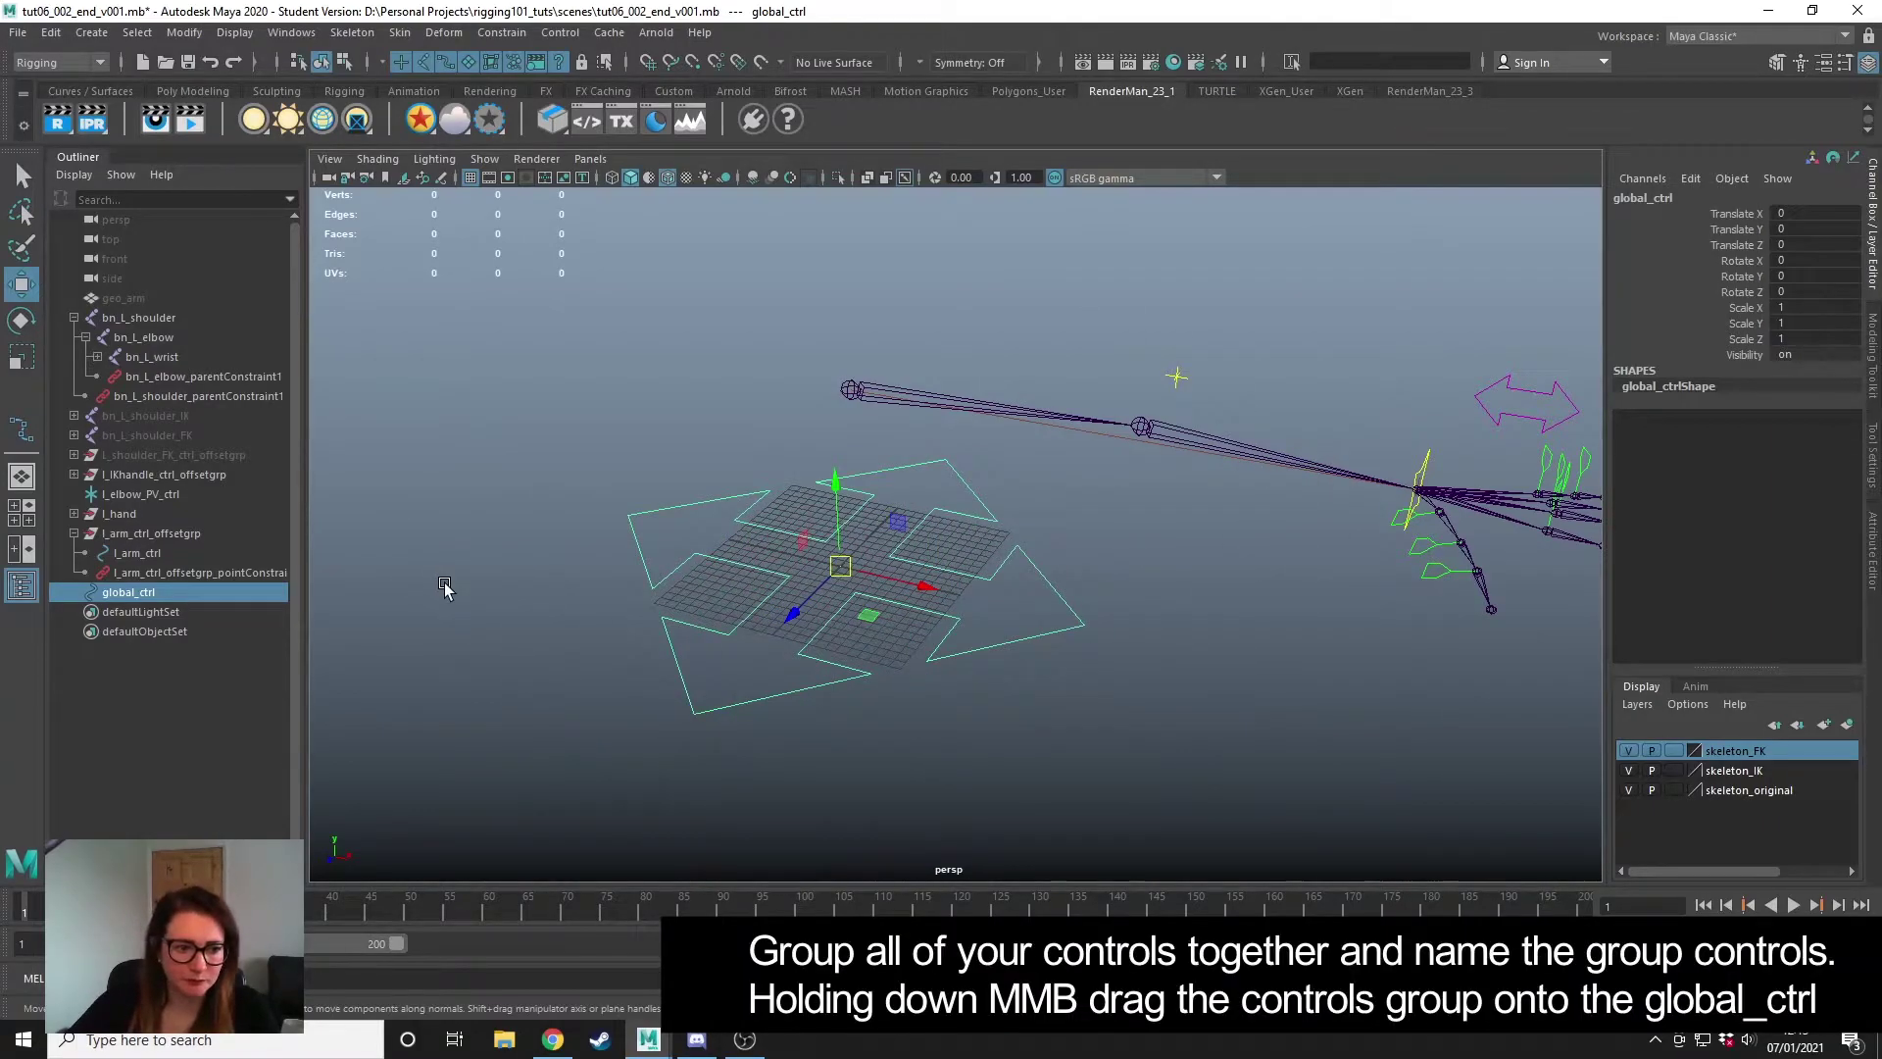
- Select the five control offset groups from l_shoulder_FK_ctrl_offsetgrp to l_arm_ctrl_offsetgrp
scroll(1083, 686, "up", 4)
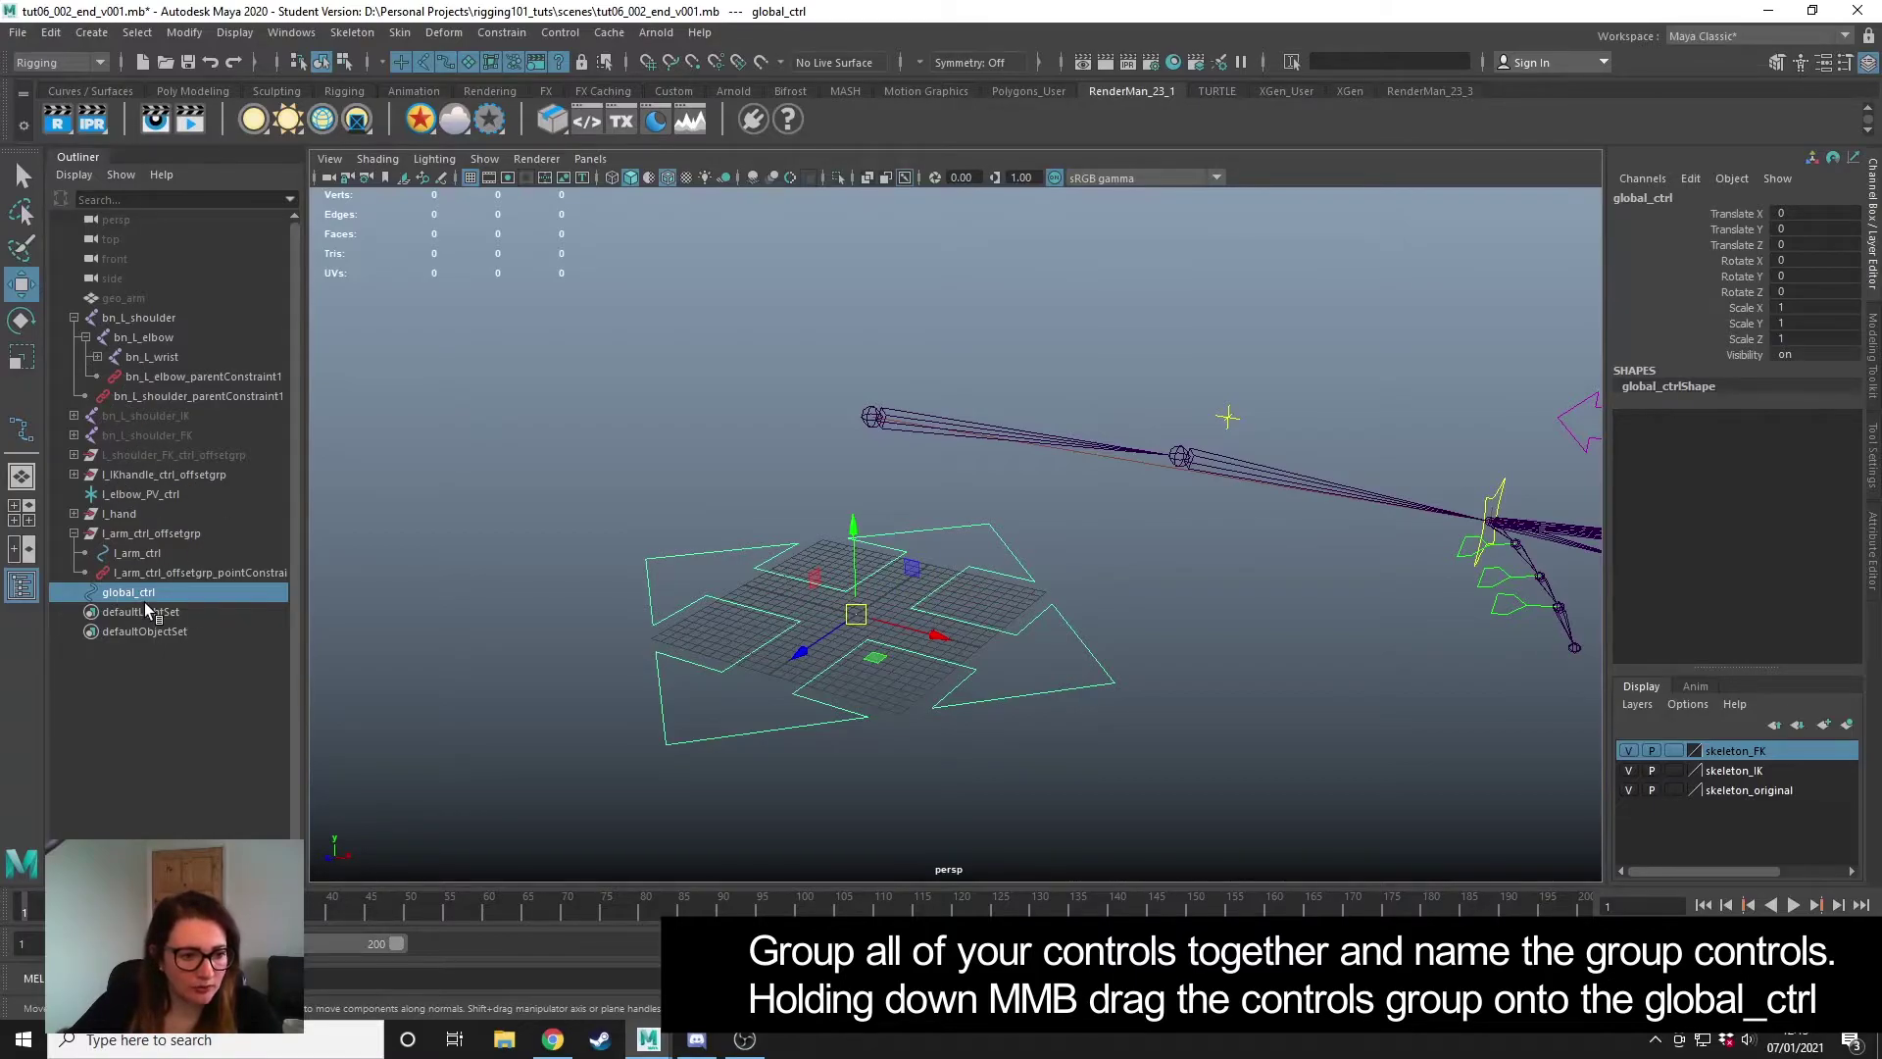
mouse_move(145, 603)
middle_mouse_down()
mouse_move(157, 581)
mouse_move(63, 543)
mouse_move(117, 628)
middle_mouse_up()
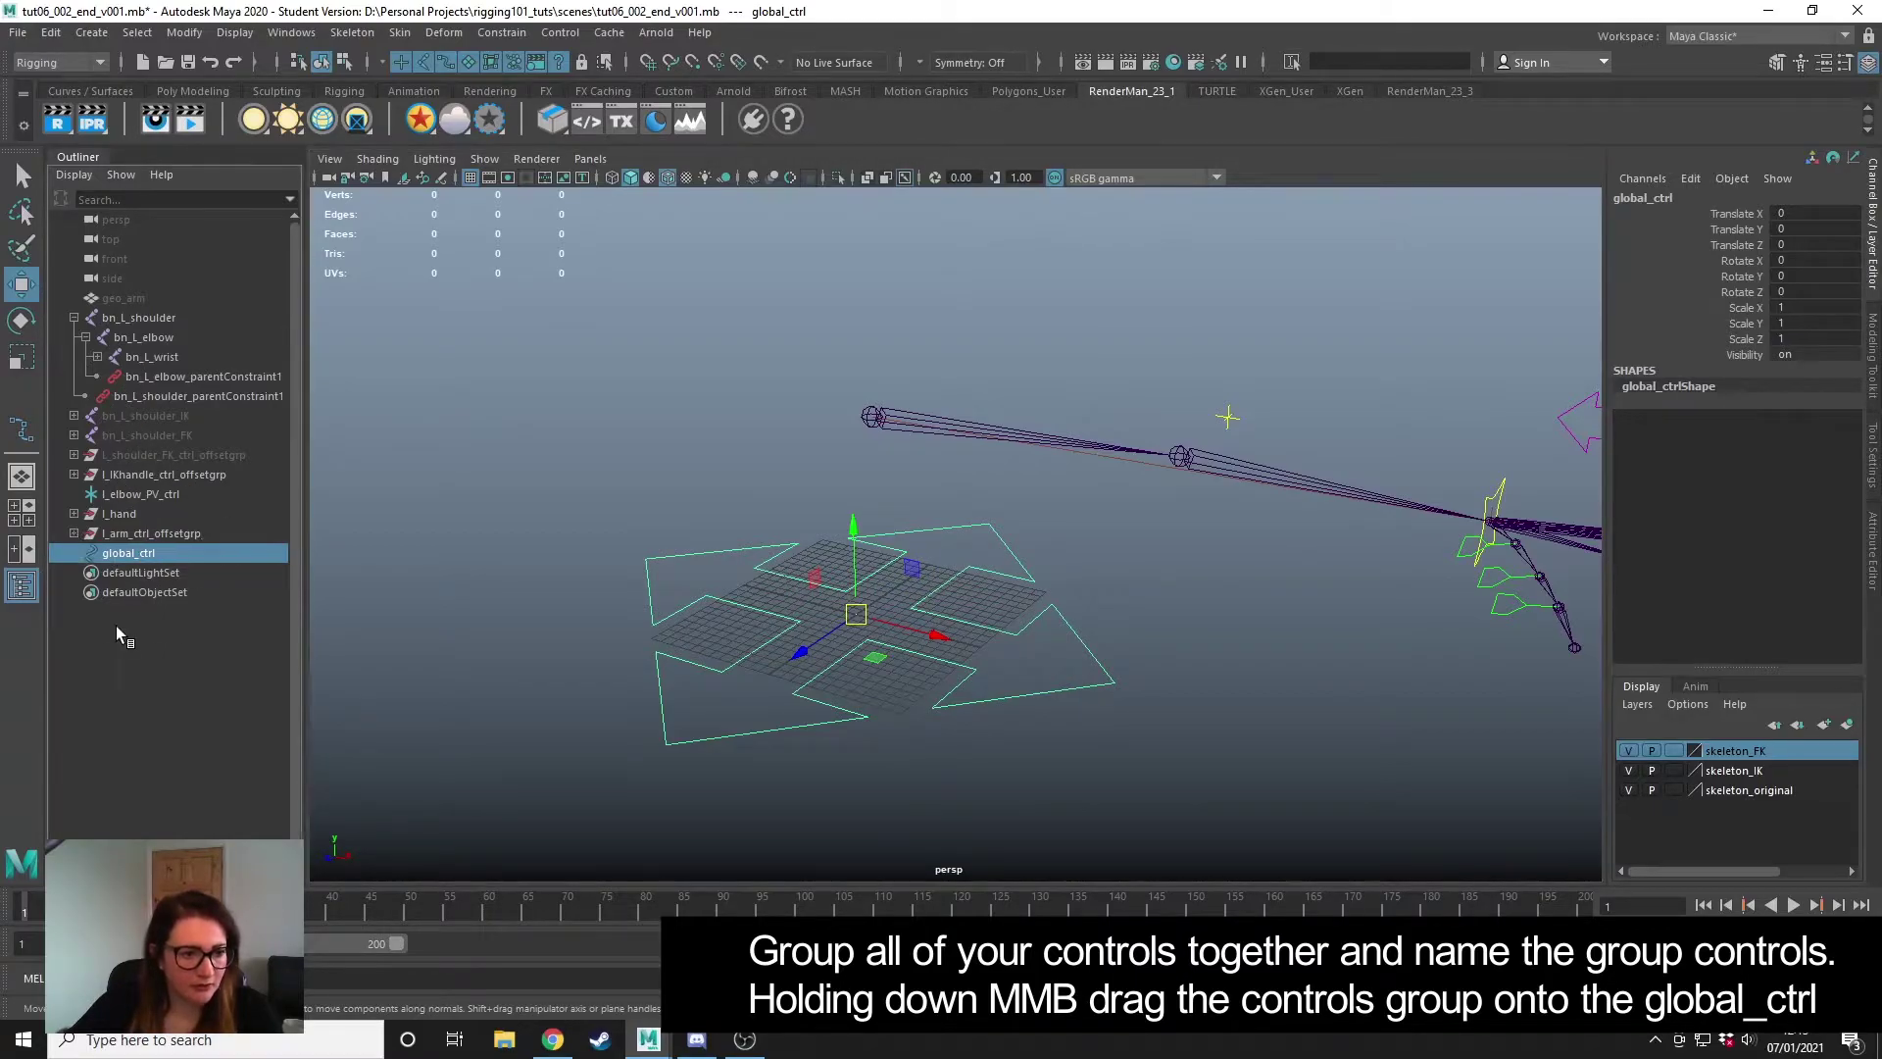
left_click(174, 670)
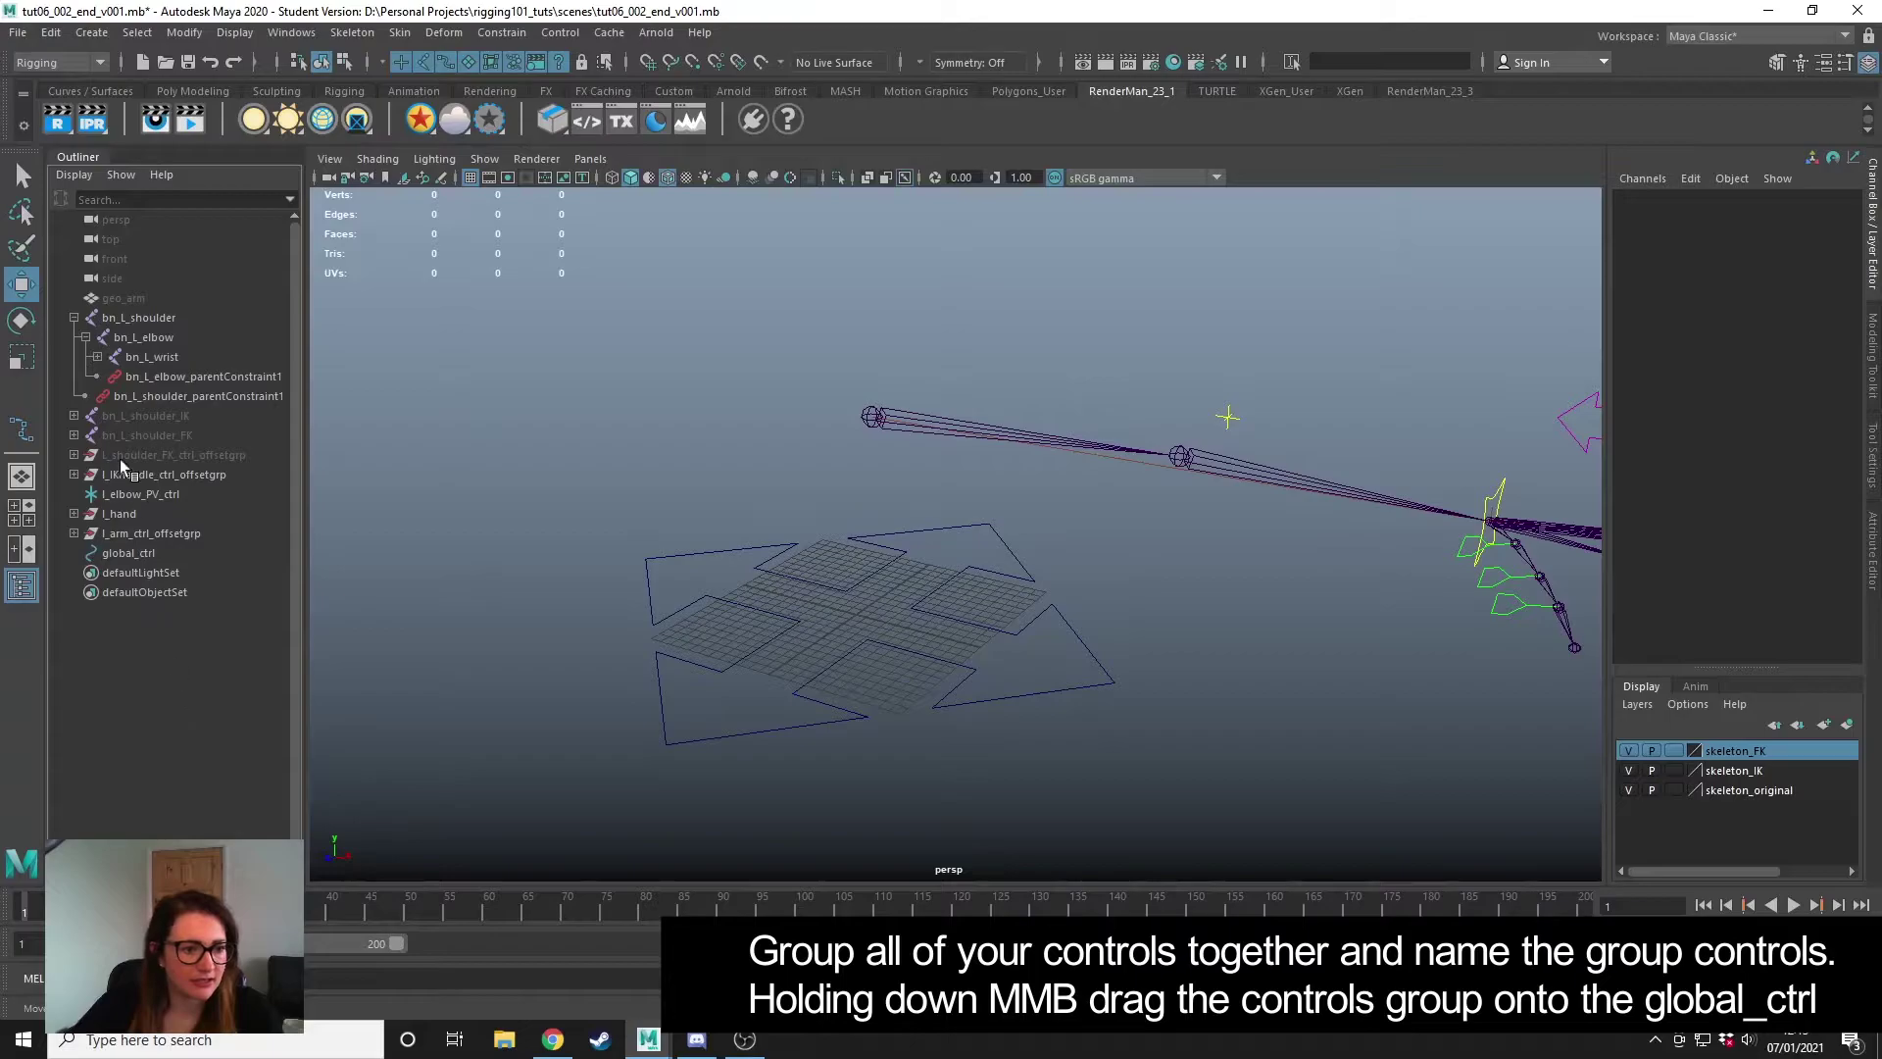
left_click(74, 318)
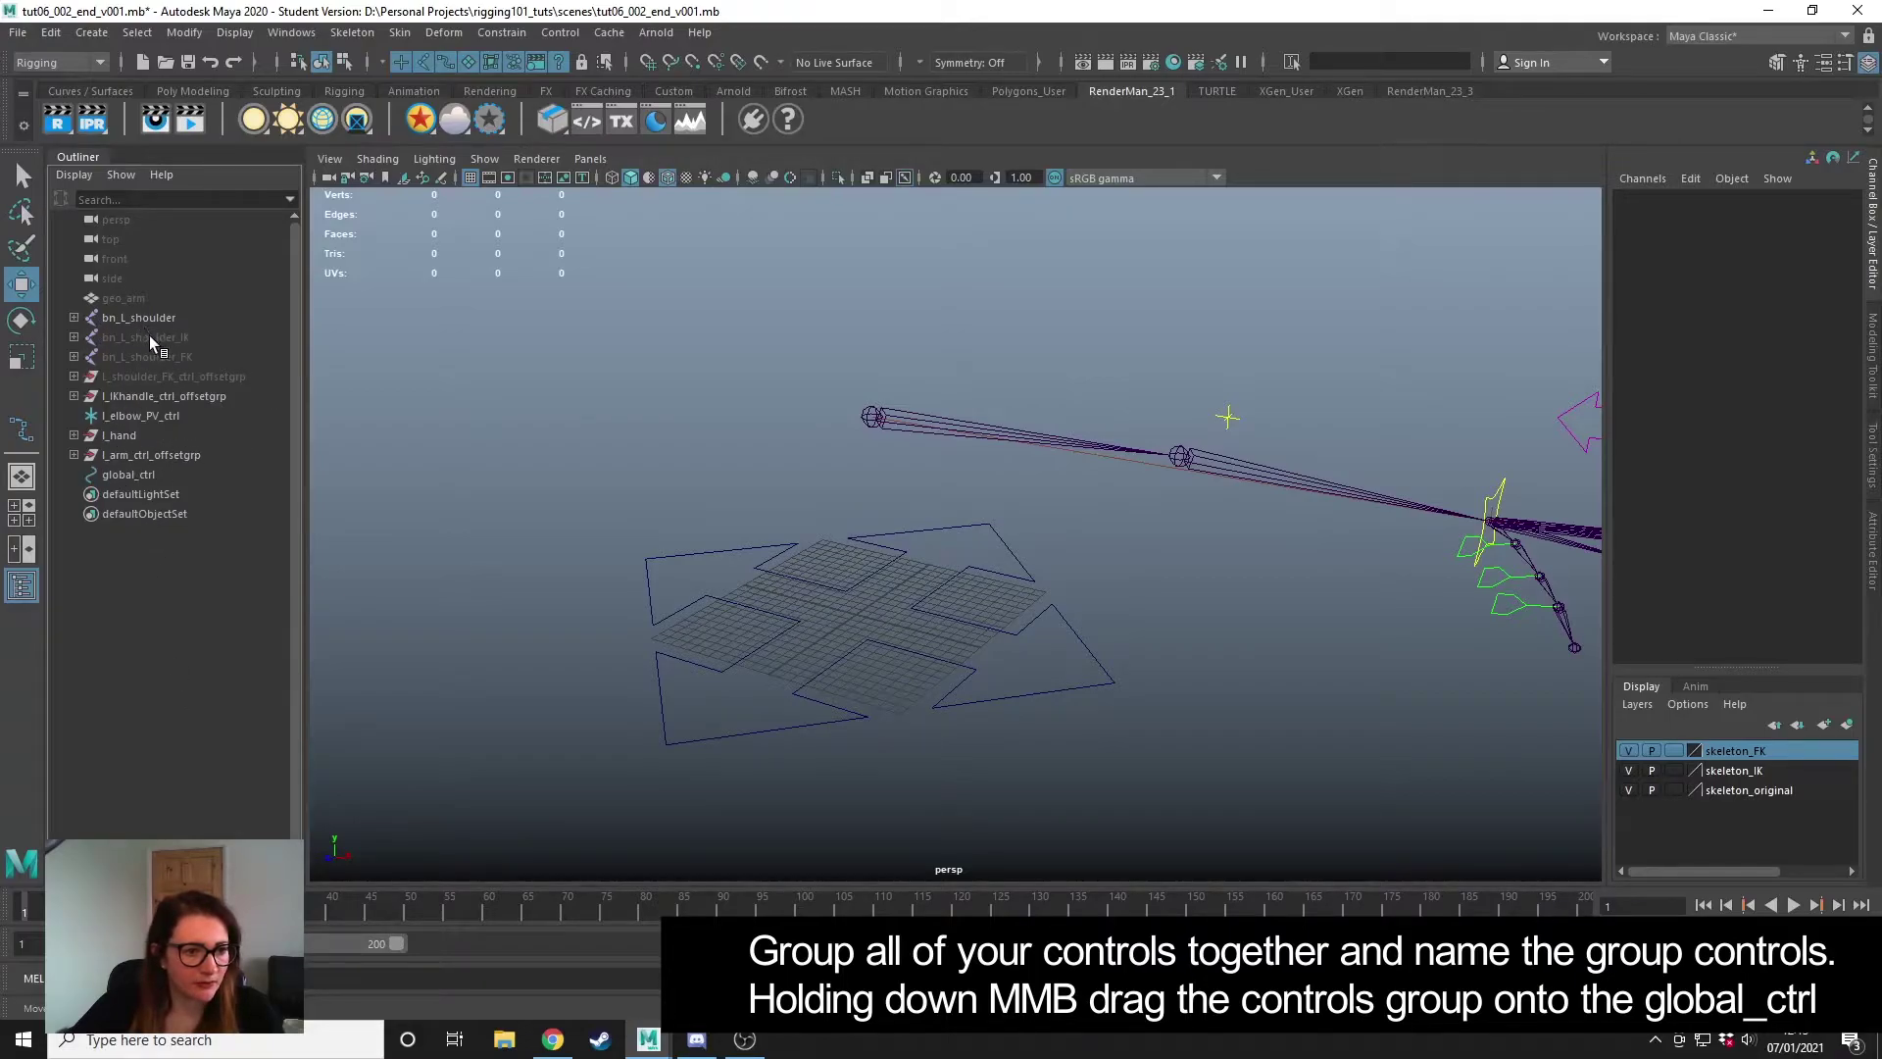
left_click(180, 378)
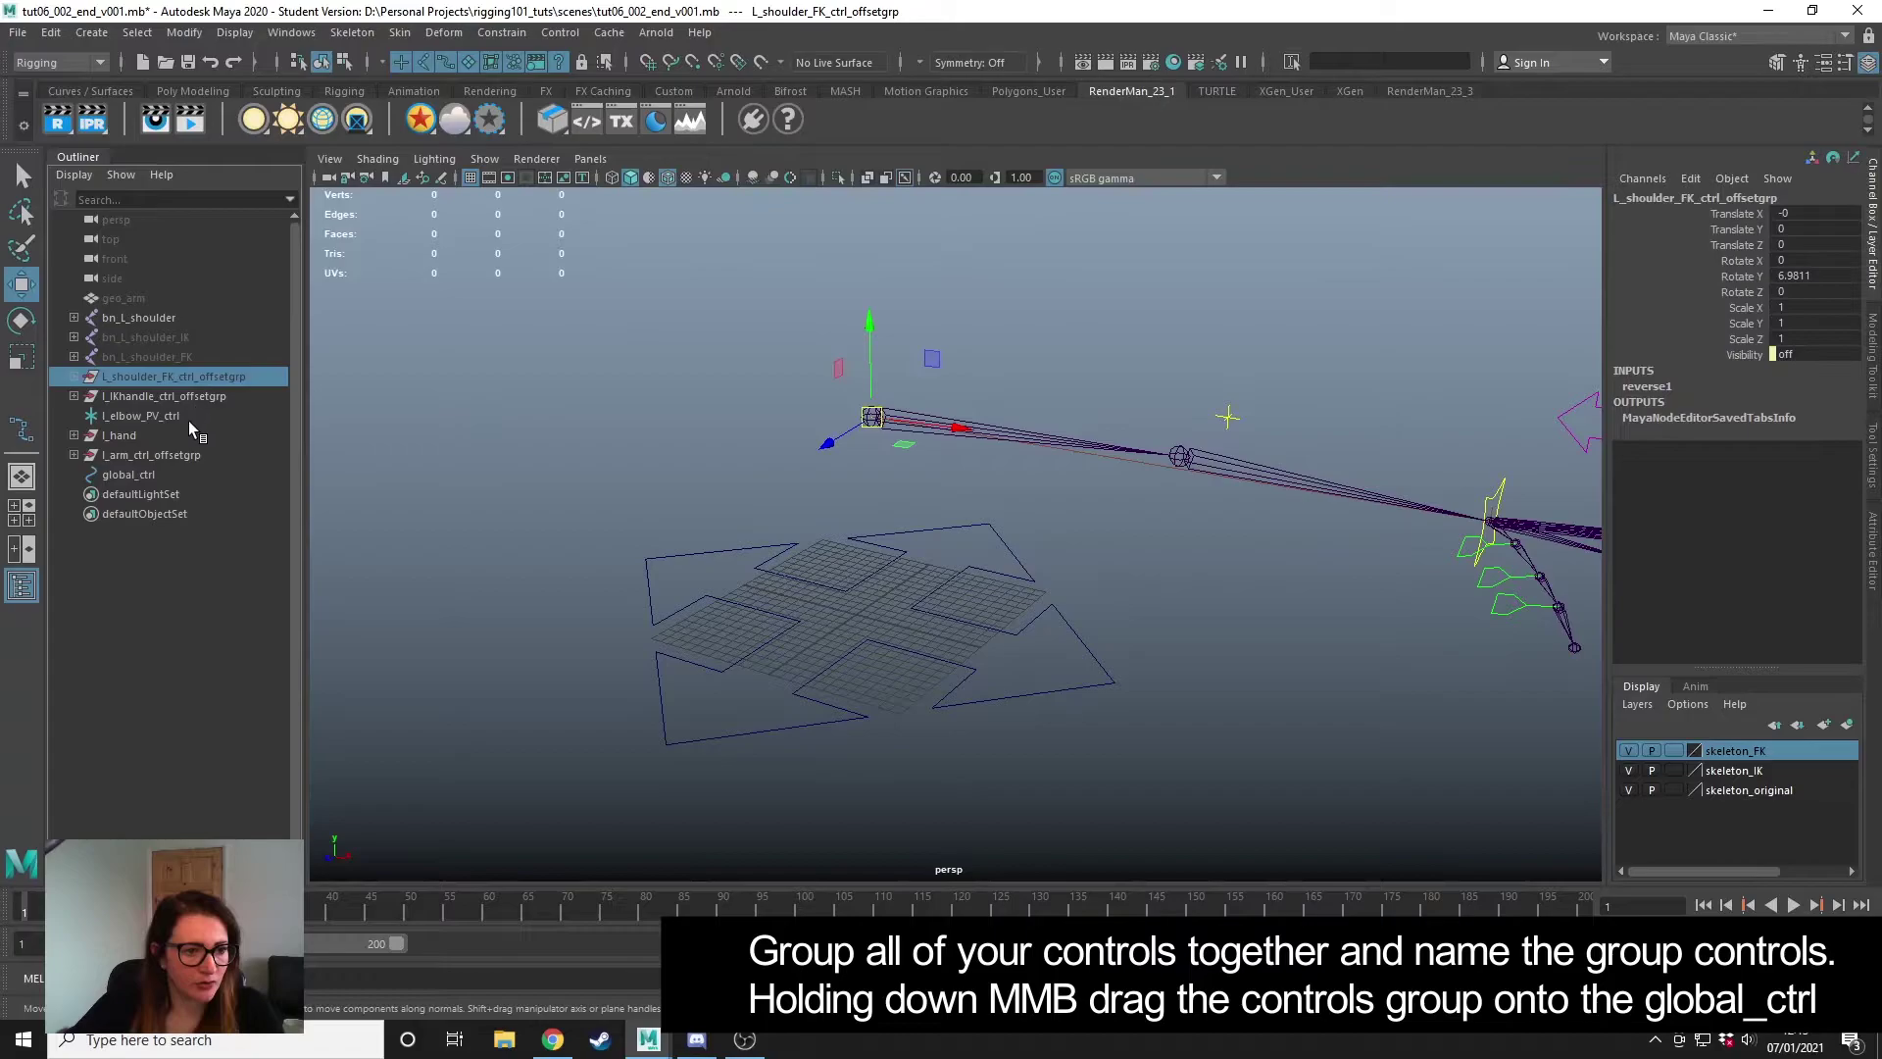
left_click(181, 457, "shift")
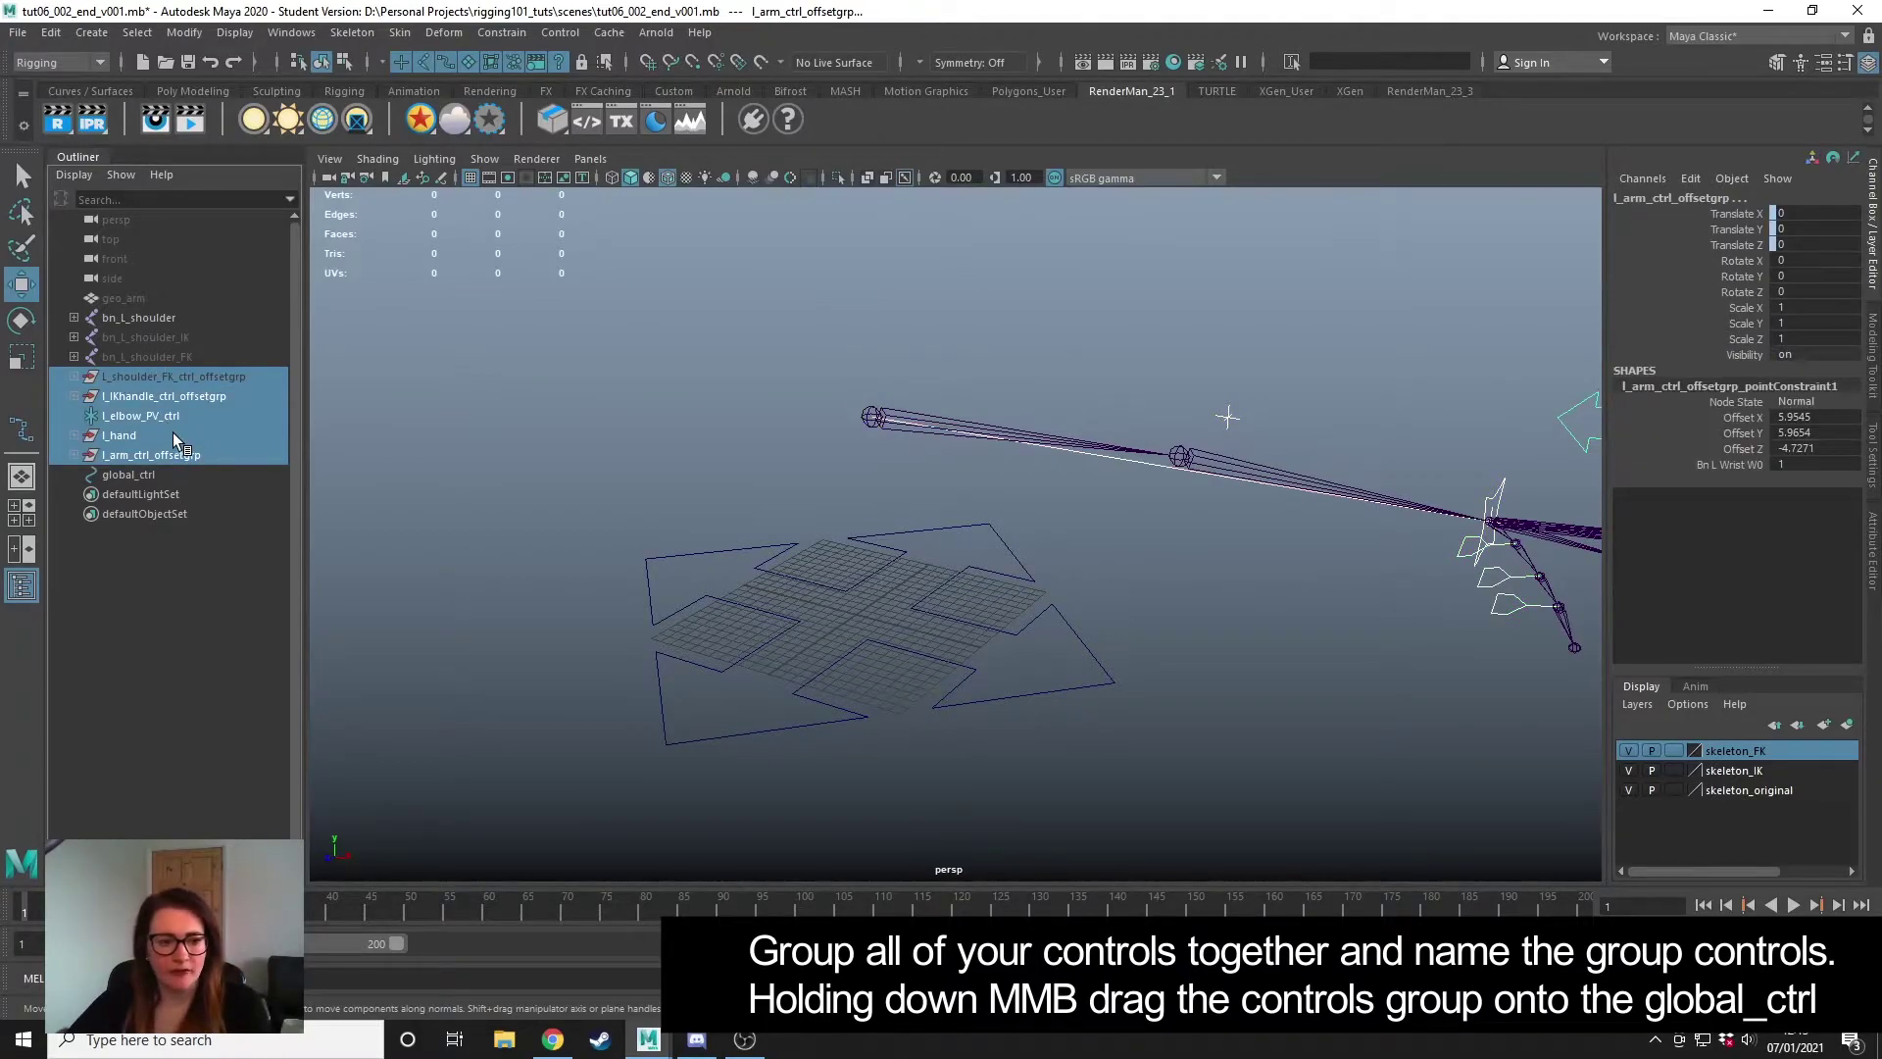
- Group them as 'controls' and parent that group under global_ctrl
key("ctrl+g")
double_click(123, 396)
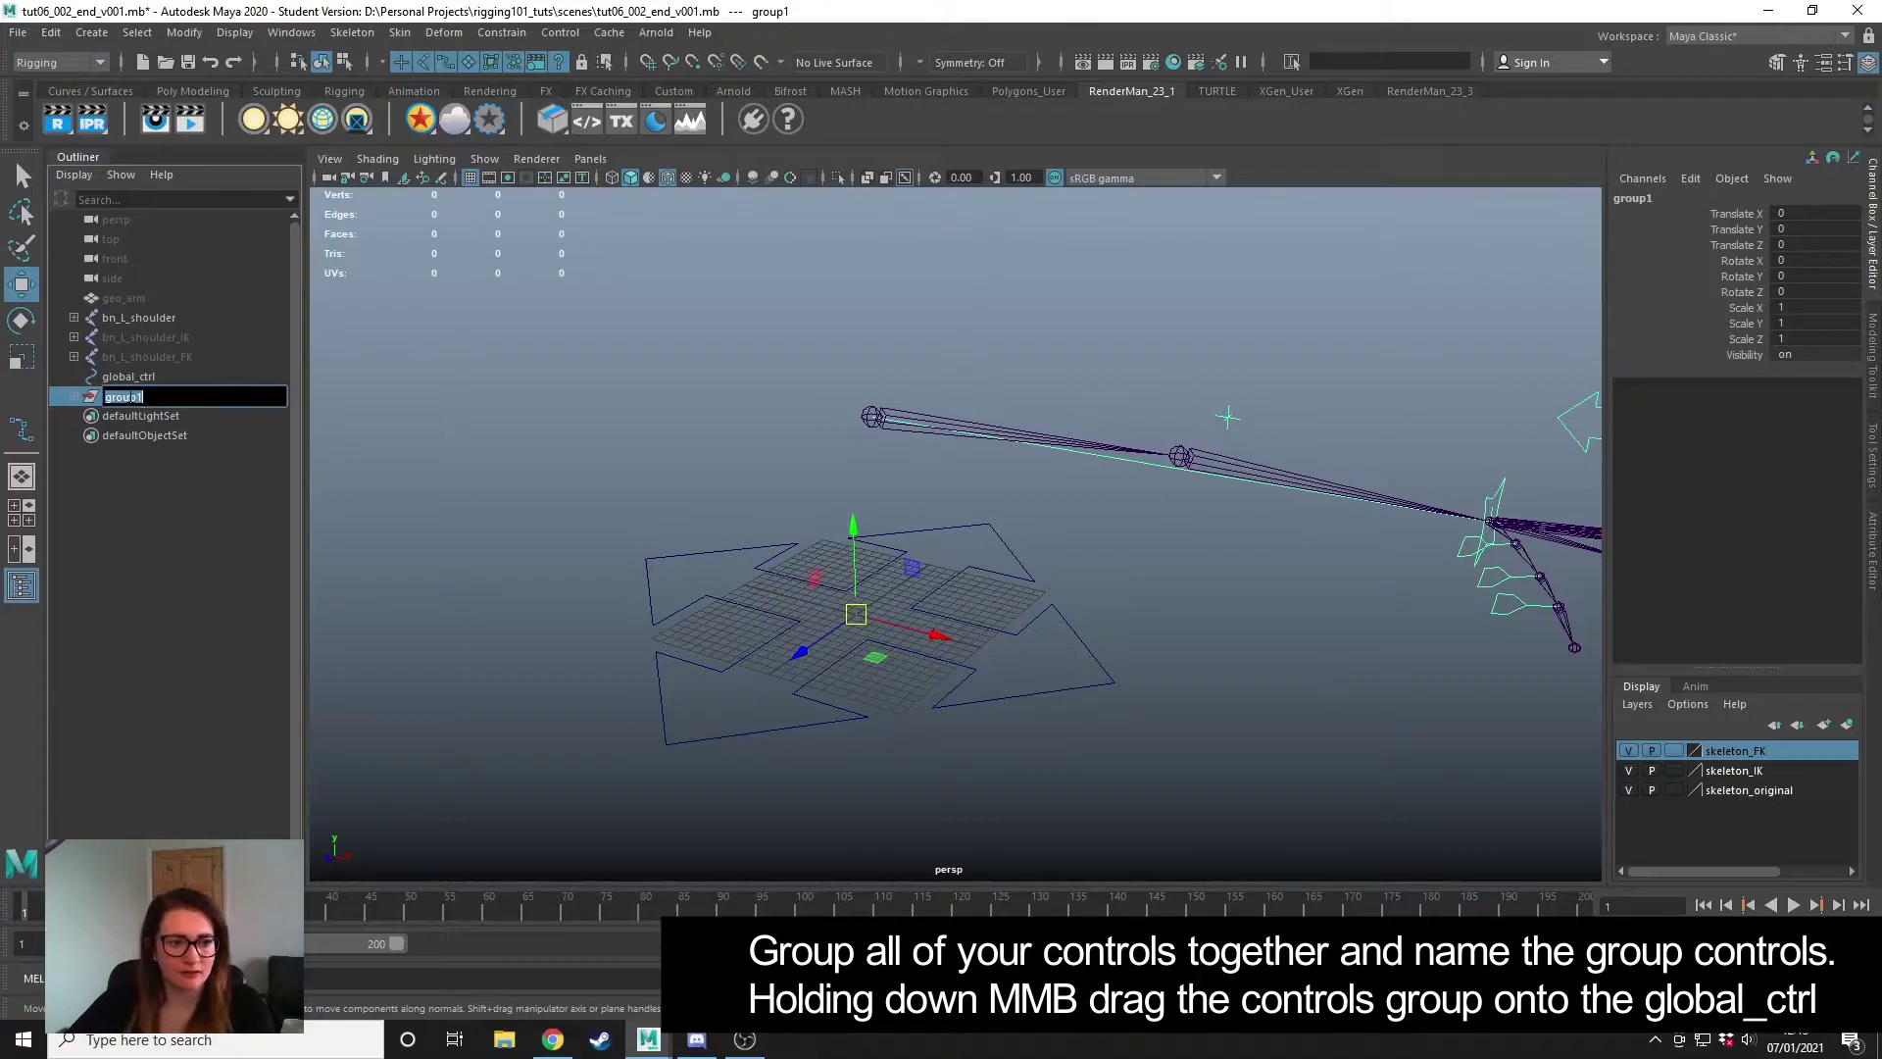
type("control")
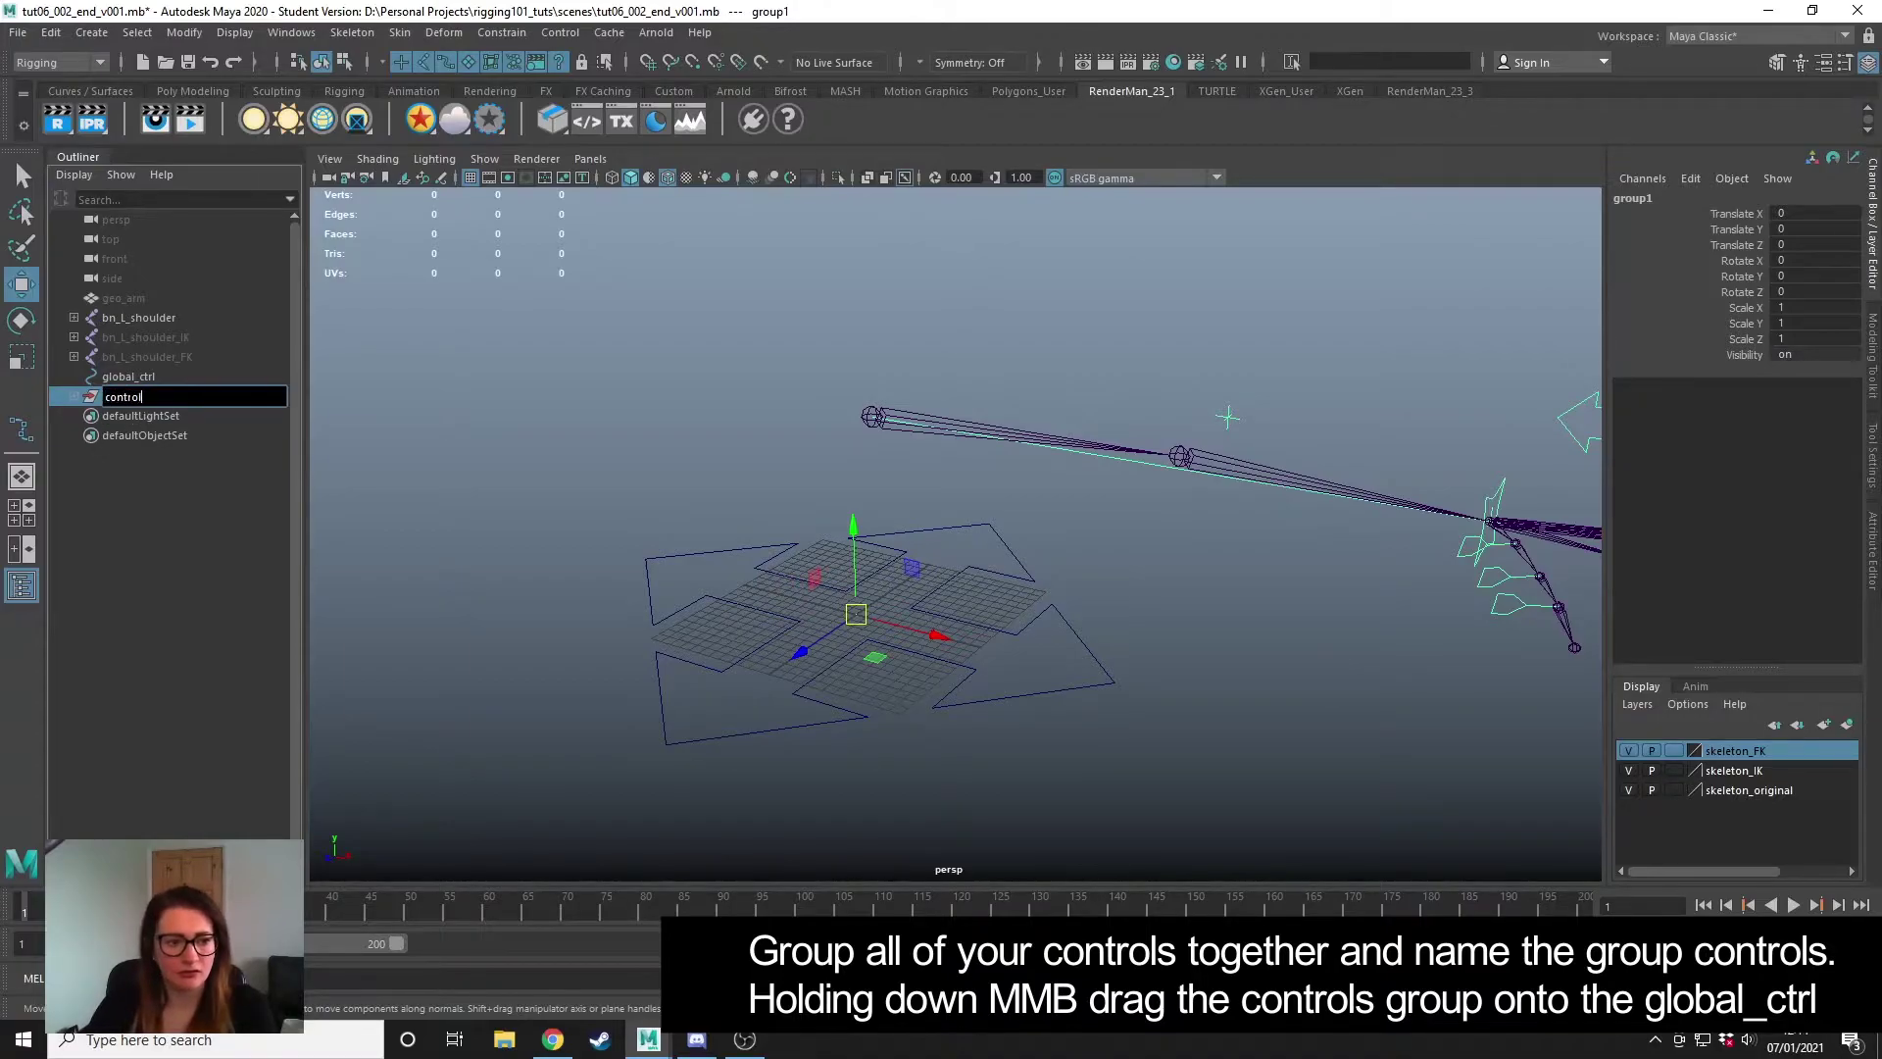
type("s")
key("Return")
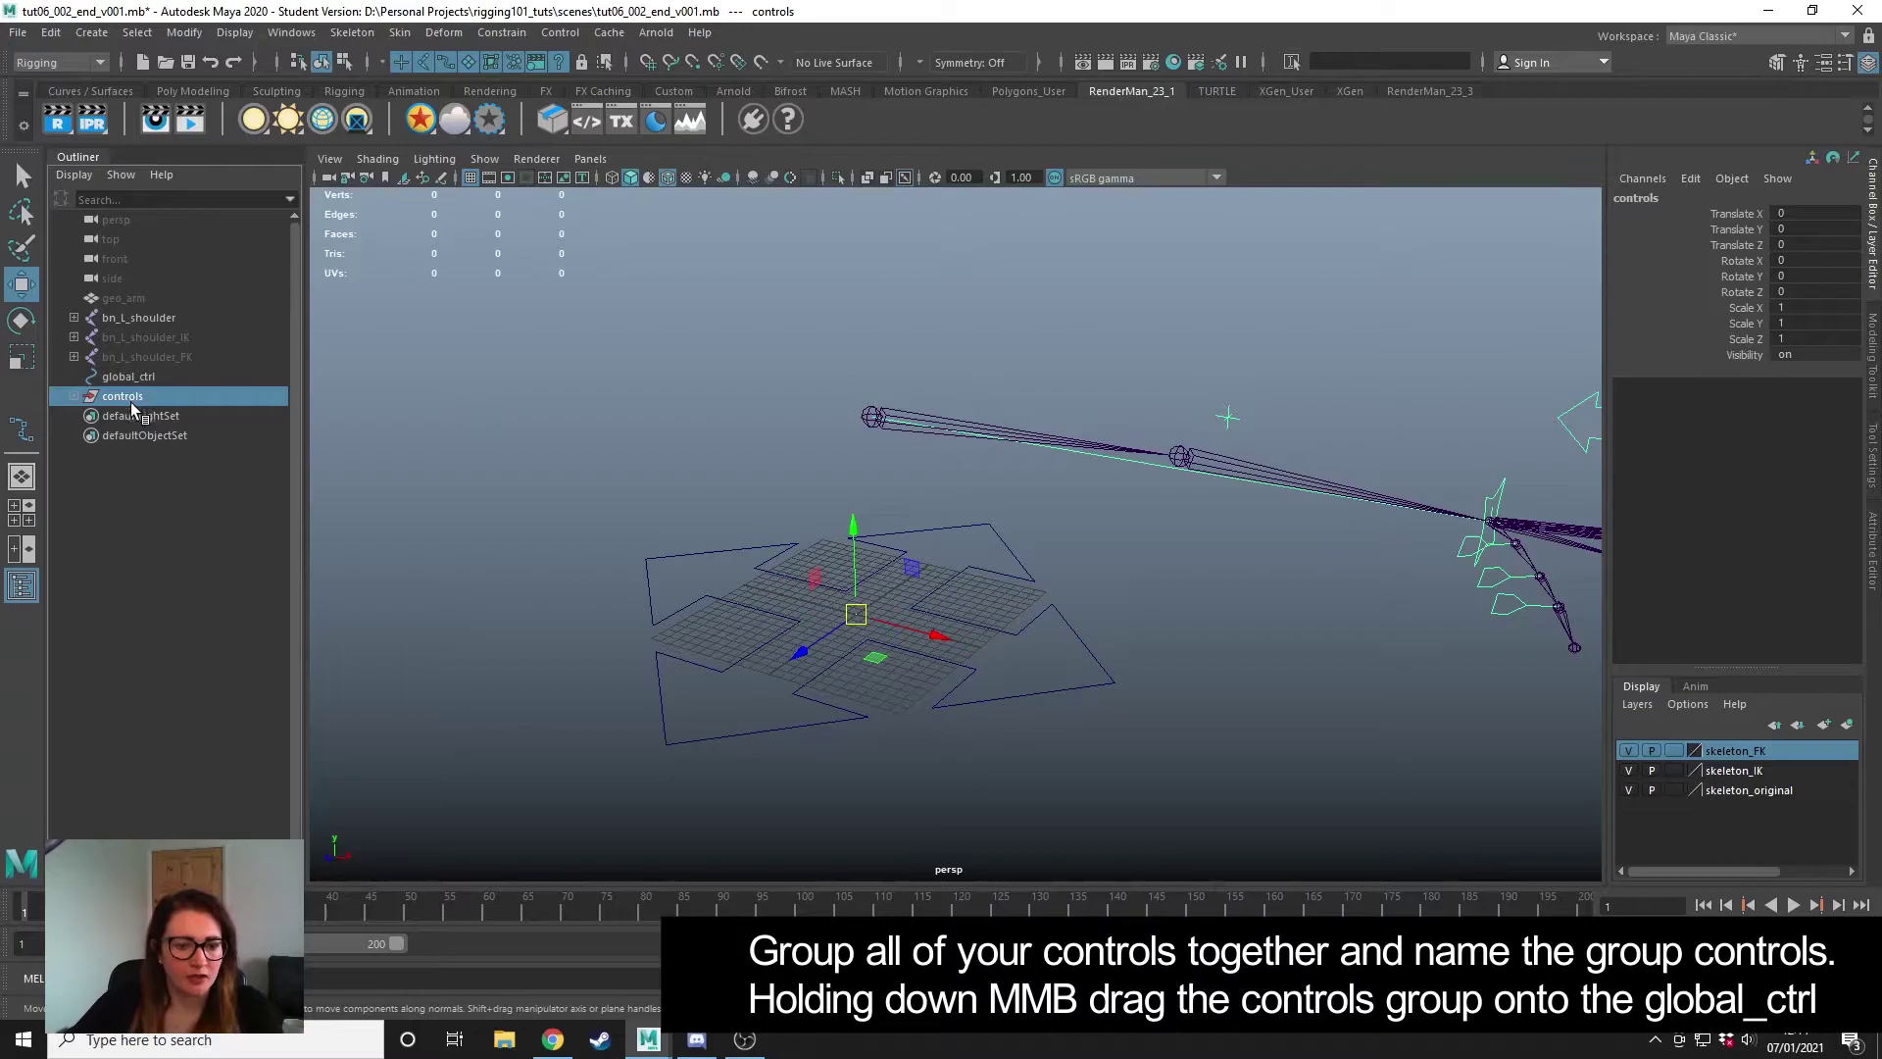
middle_click_drag(135, 403, 152, 380)
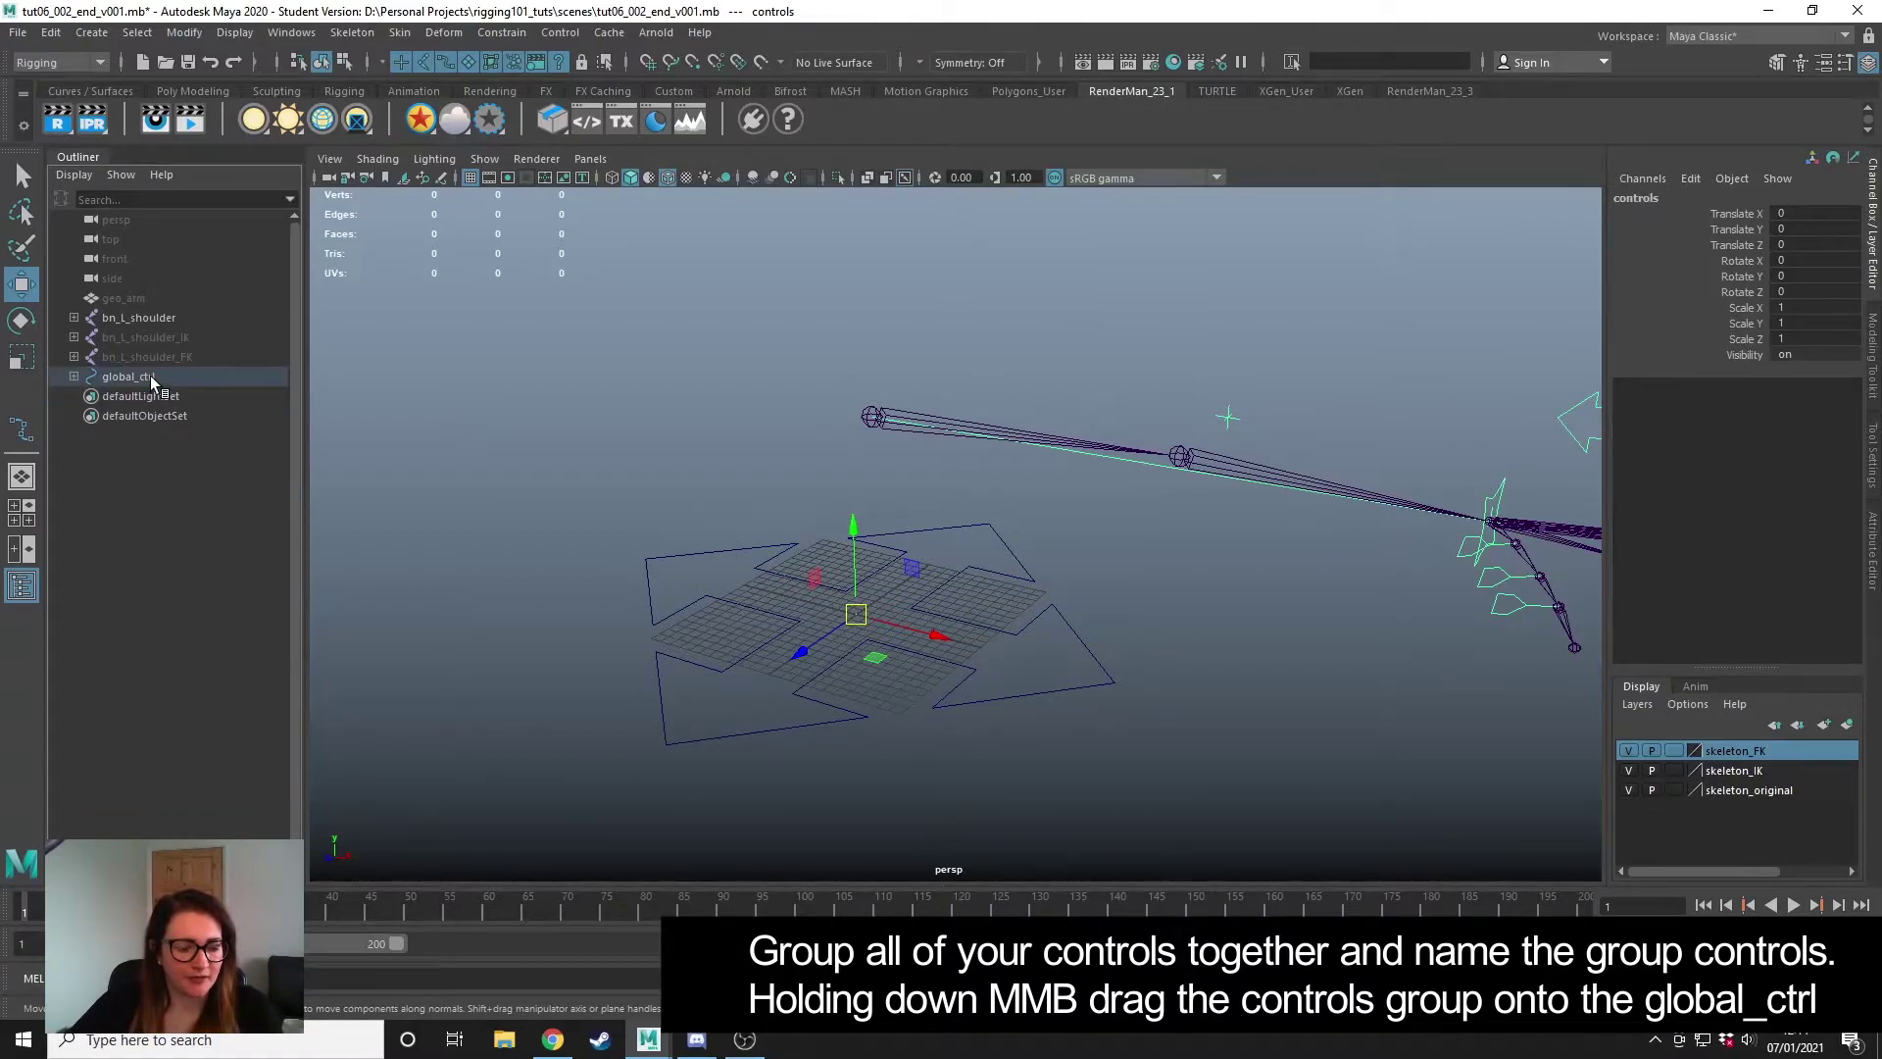
- Group the three shoulder joint chains and name the group 'skeleton'
left_click(73, 376)
left_click(203, 603)
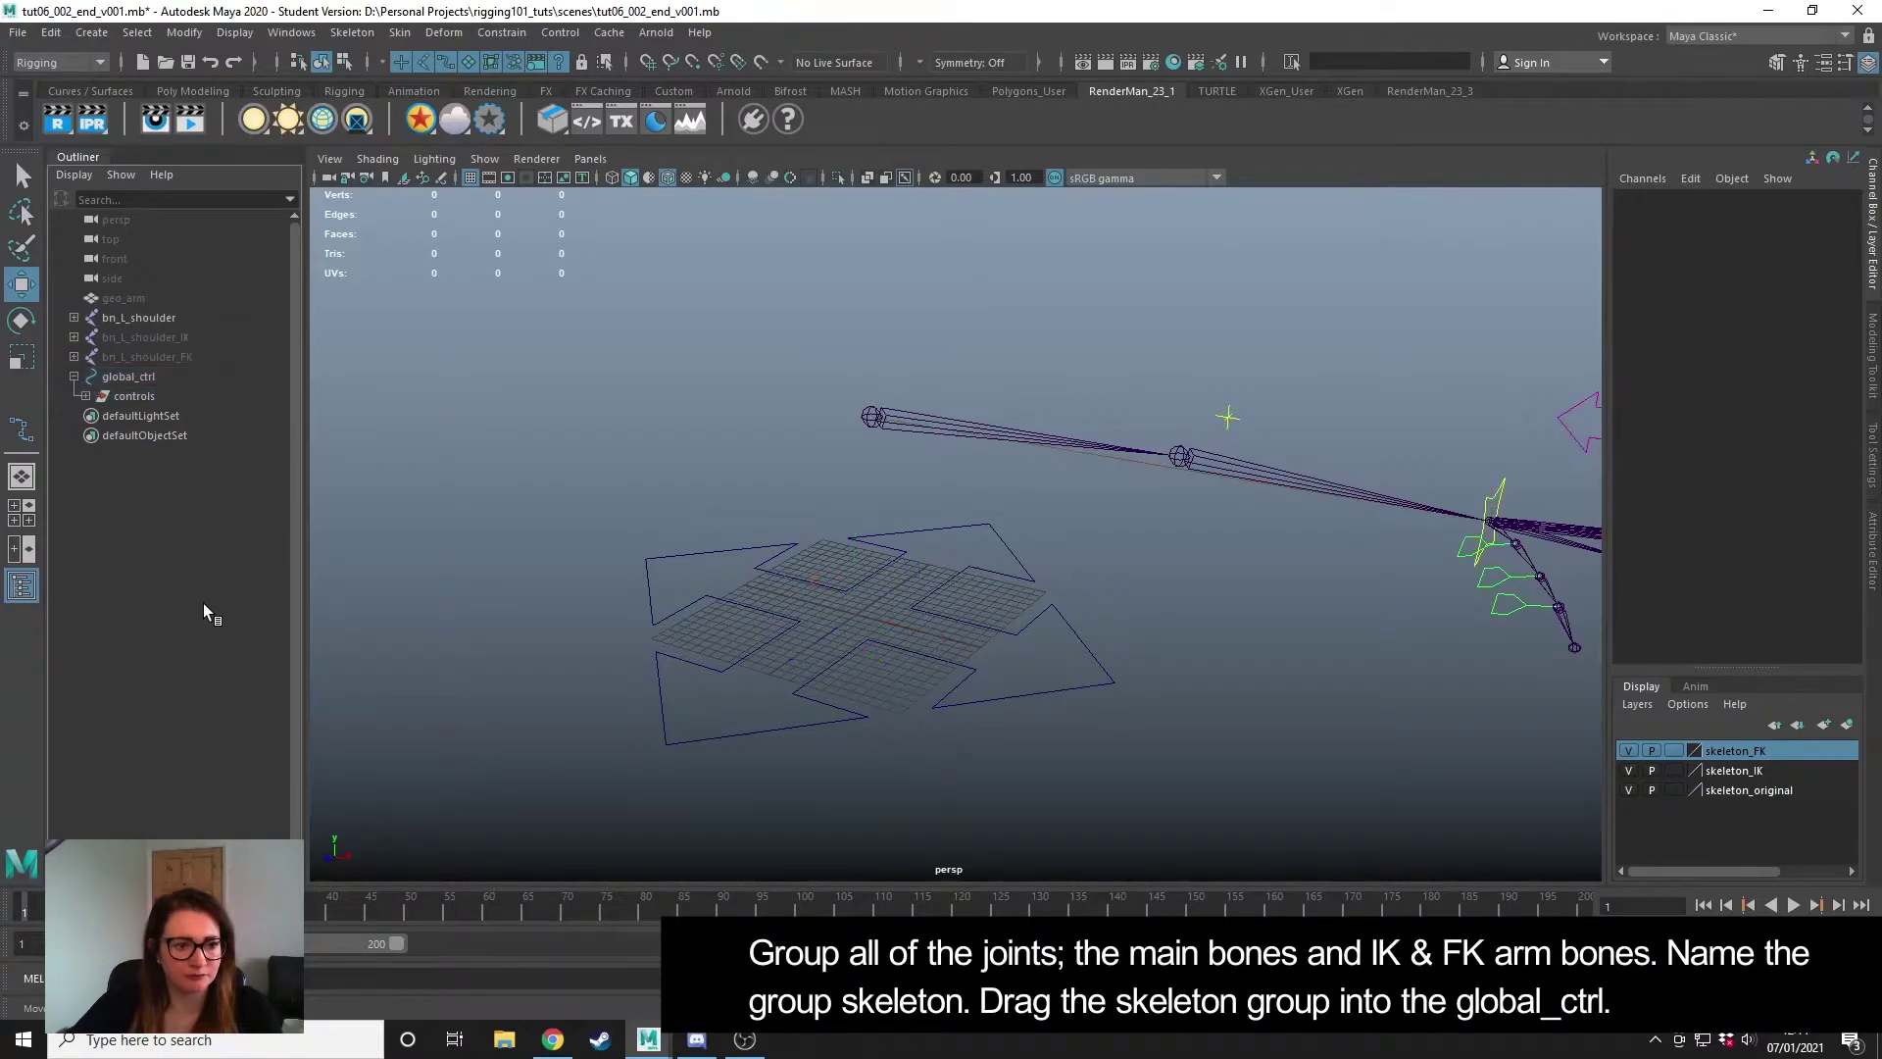
left_click(177, 359)
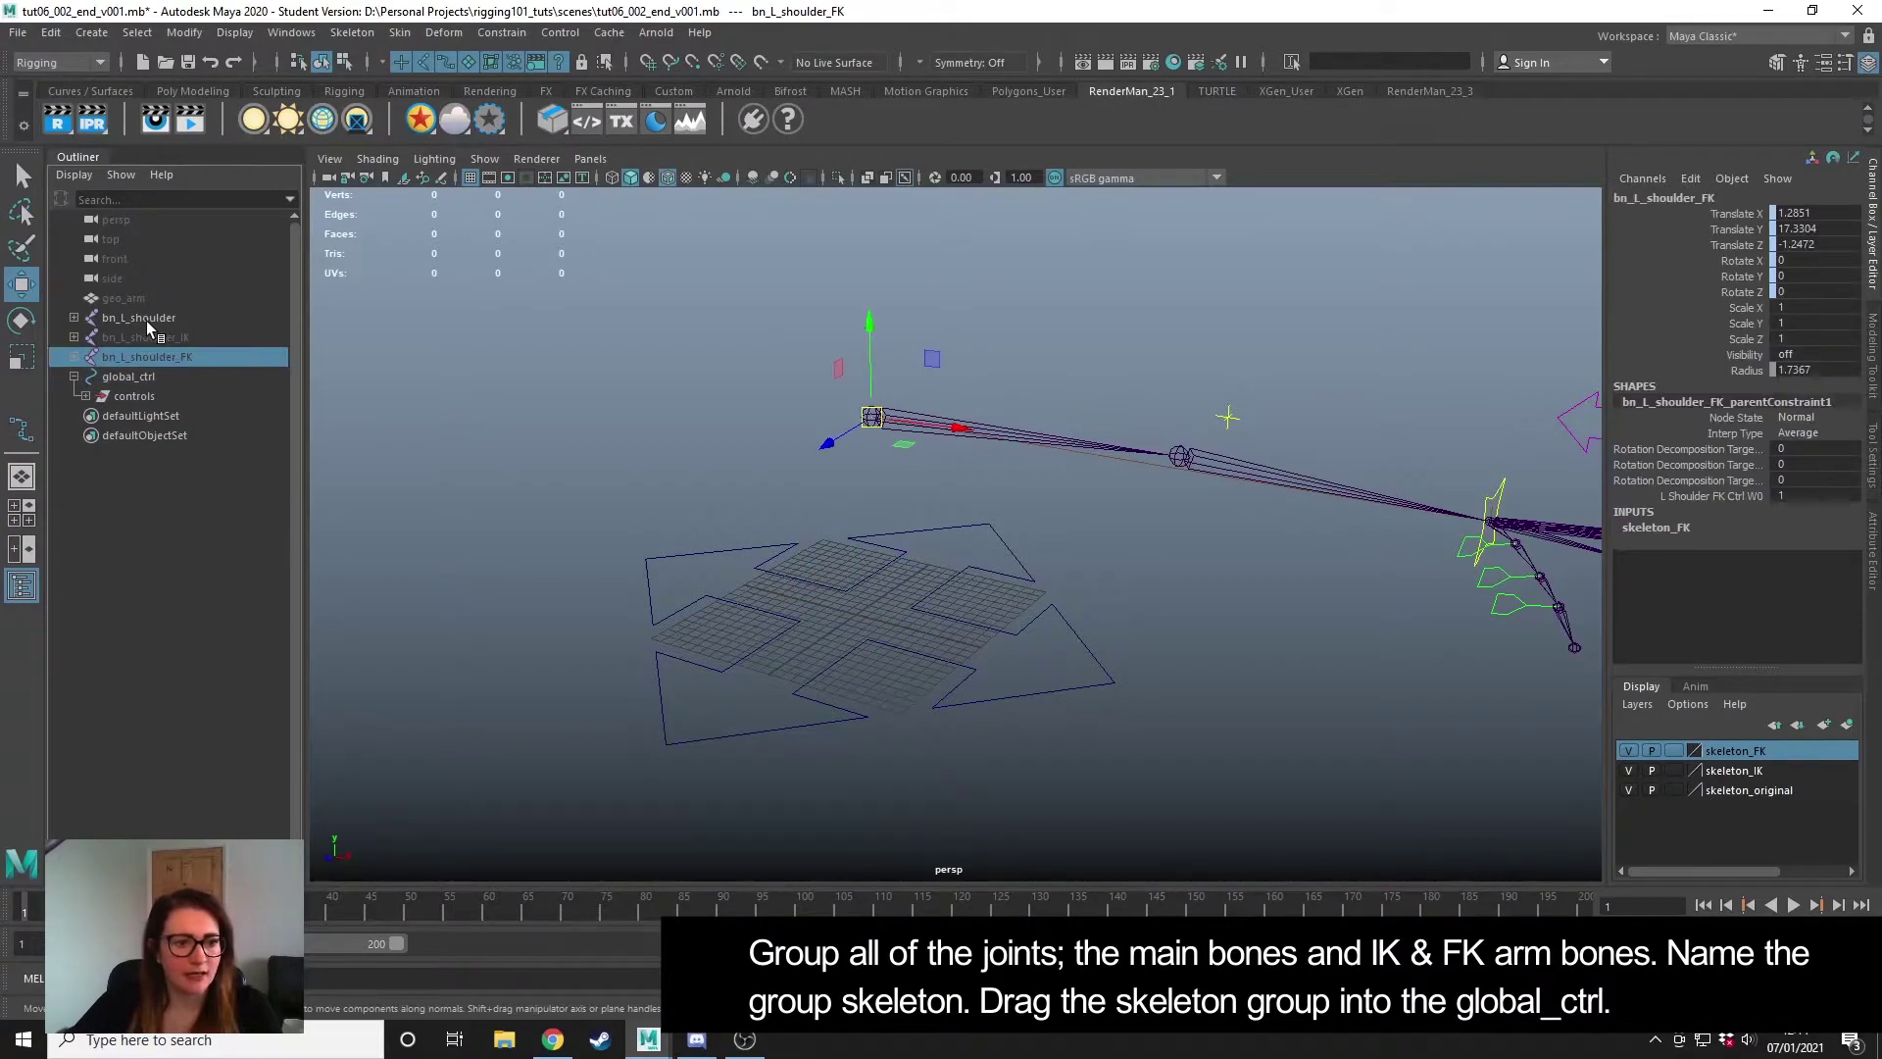
left_click(169, 320, "shift")
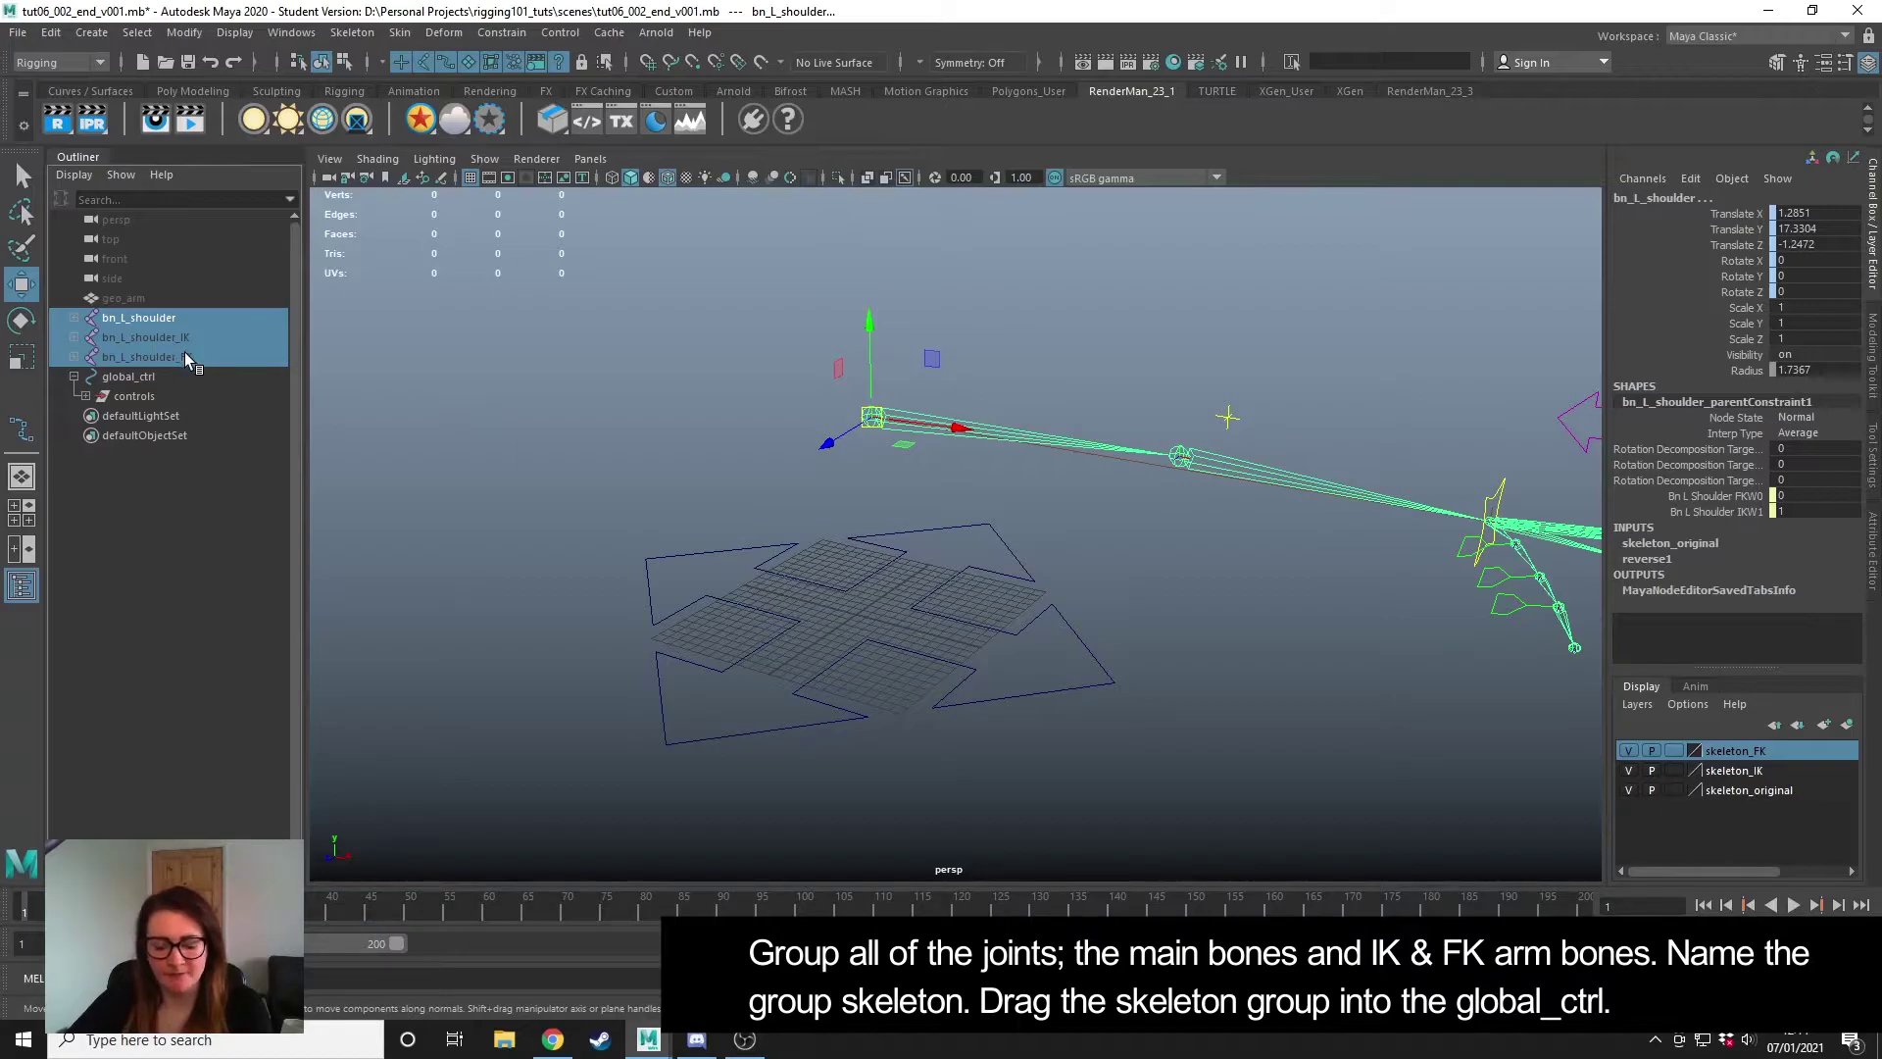
key("ctrl+g")
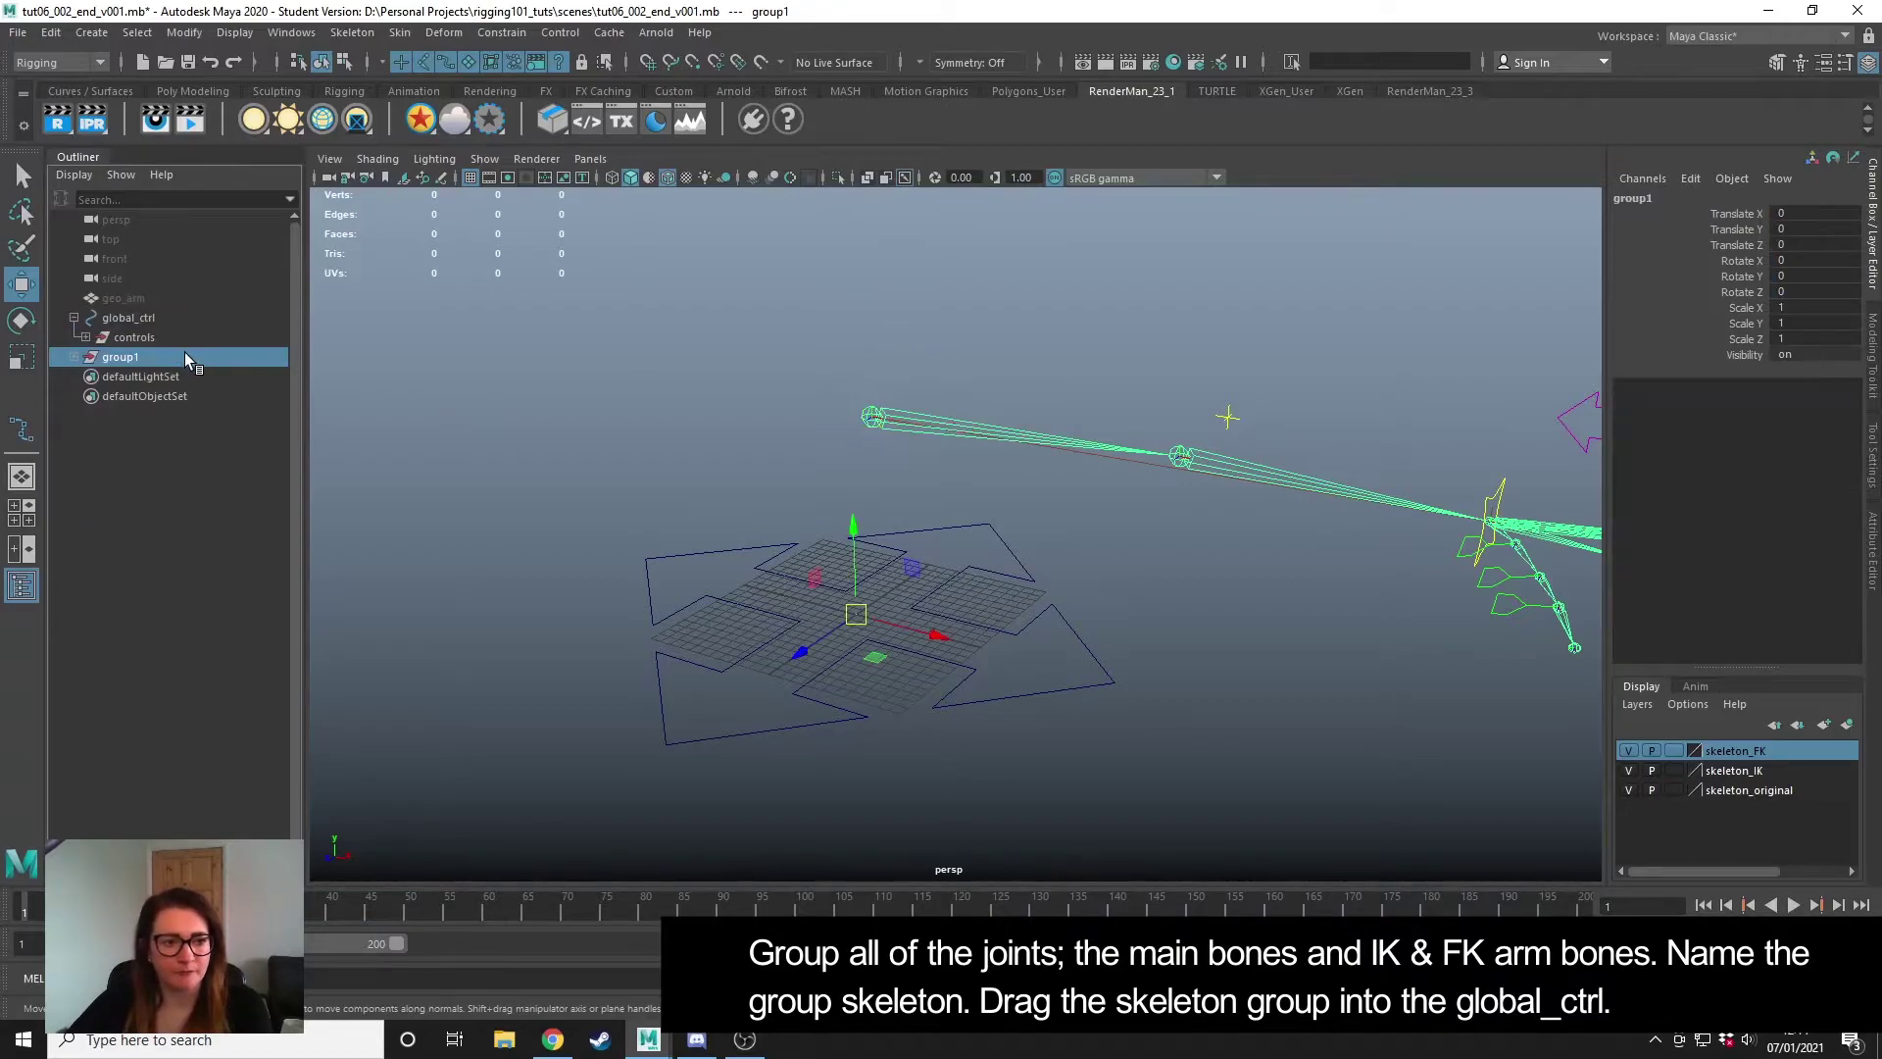
double_click(128, 358)
type("s")
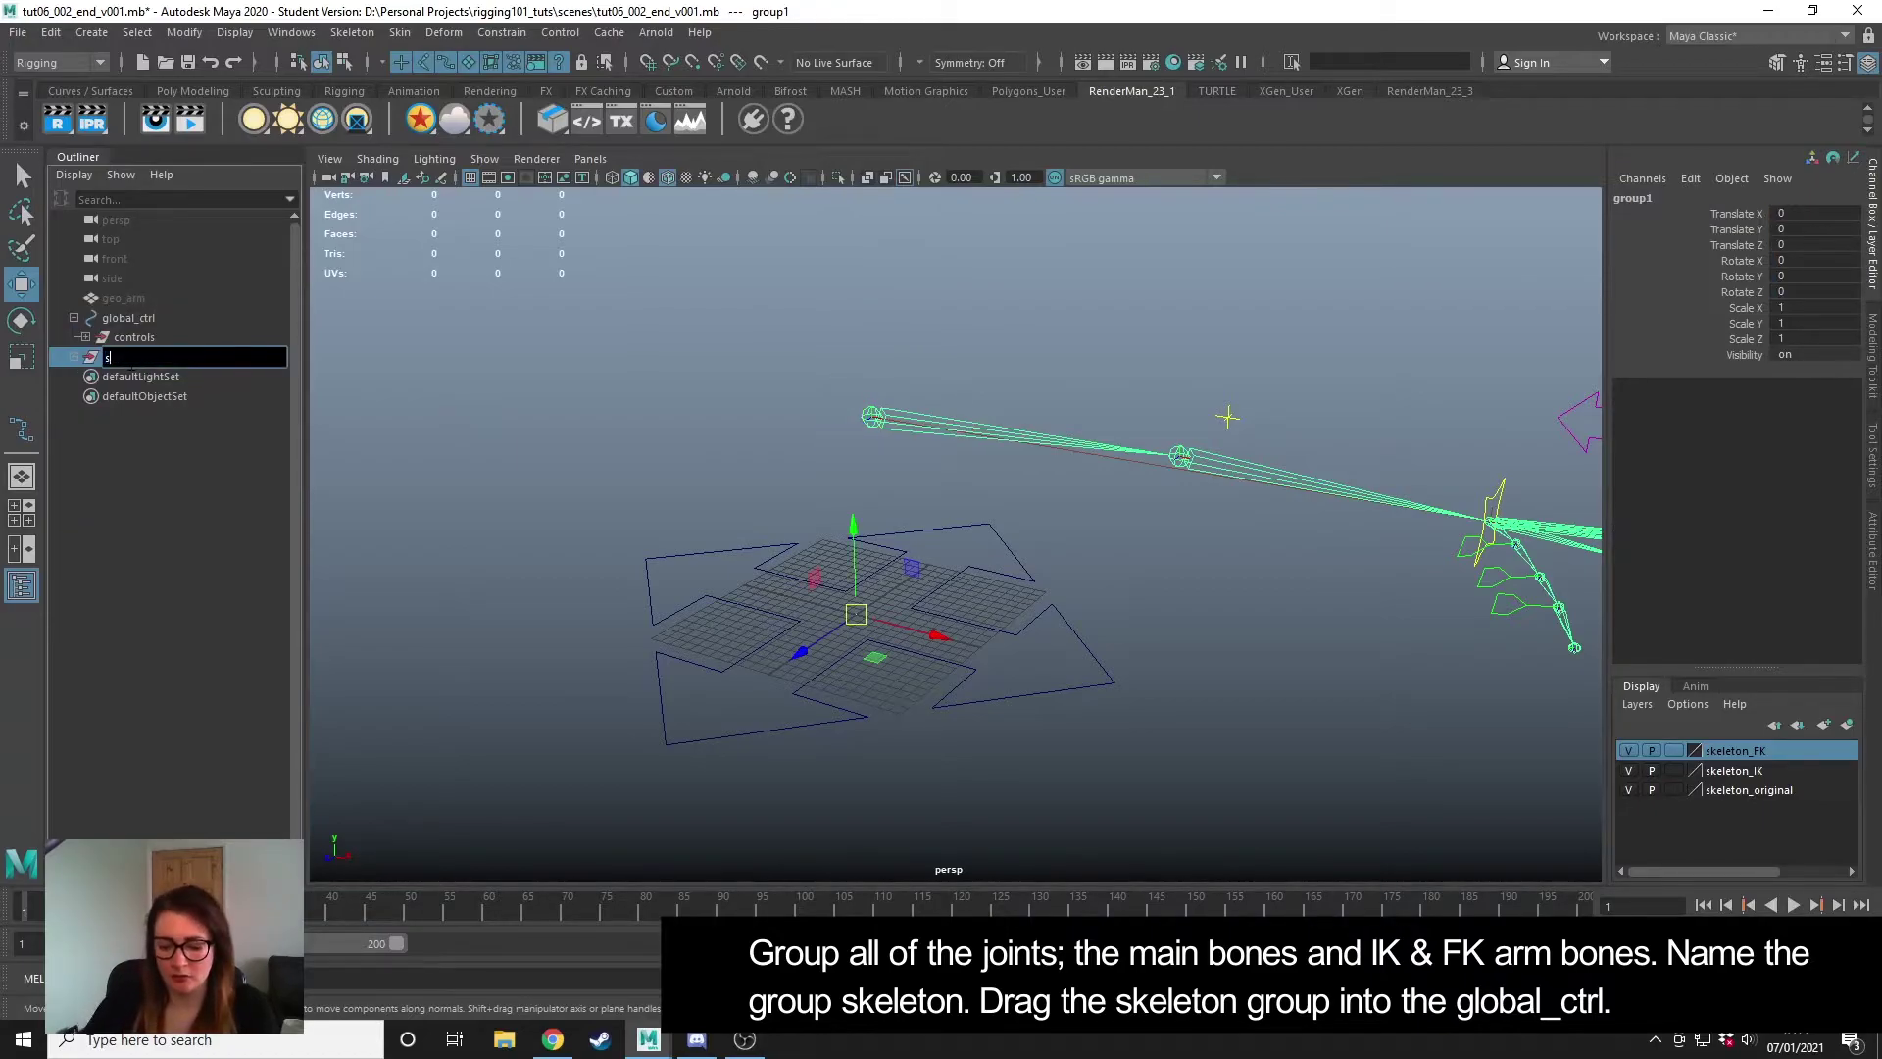
type("keleton")
key("Return")
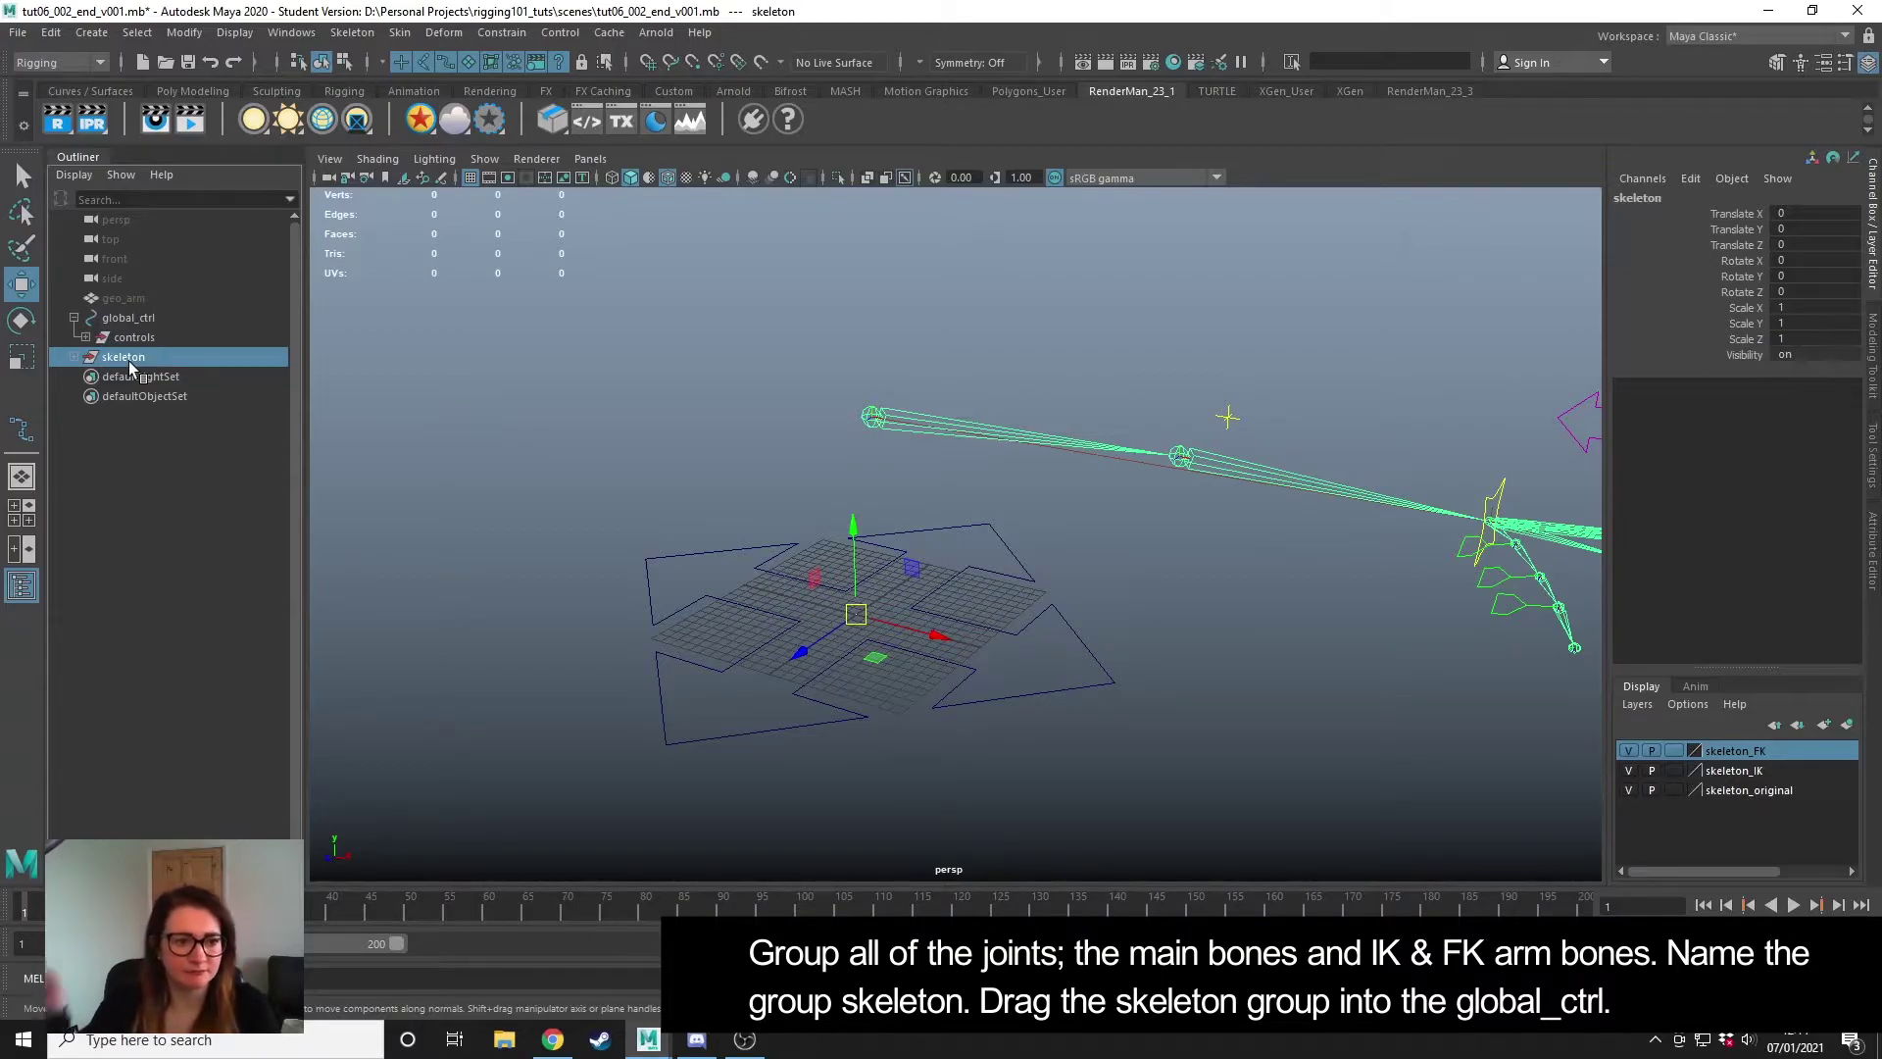
- Parent the skeleton group under global_ctrl
left_click(151, 482)
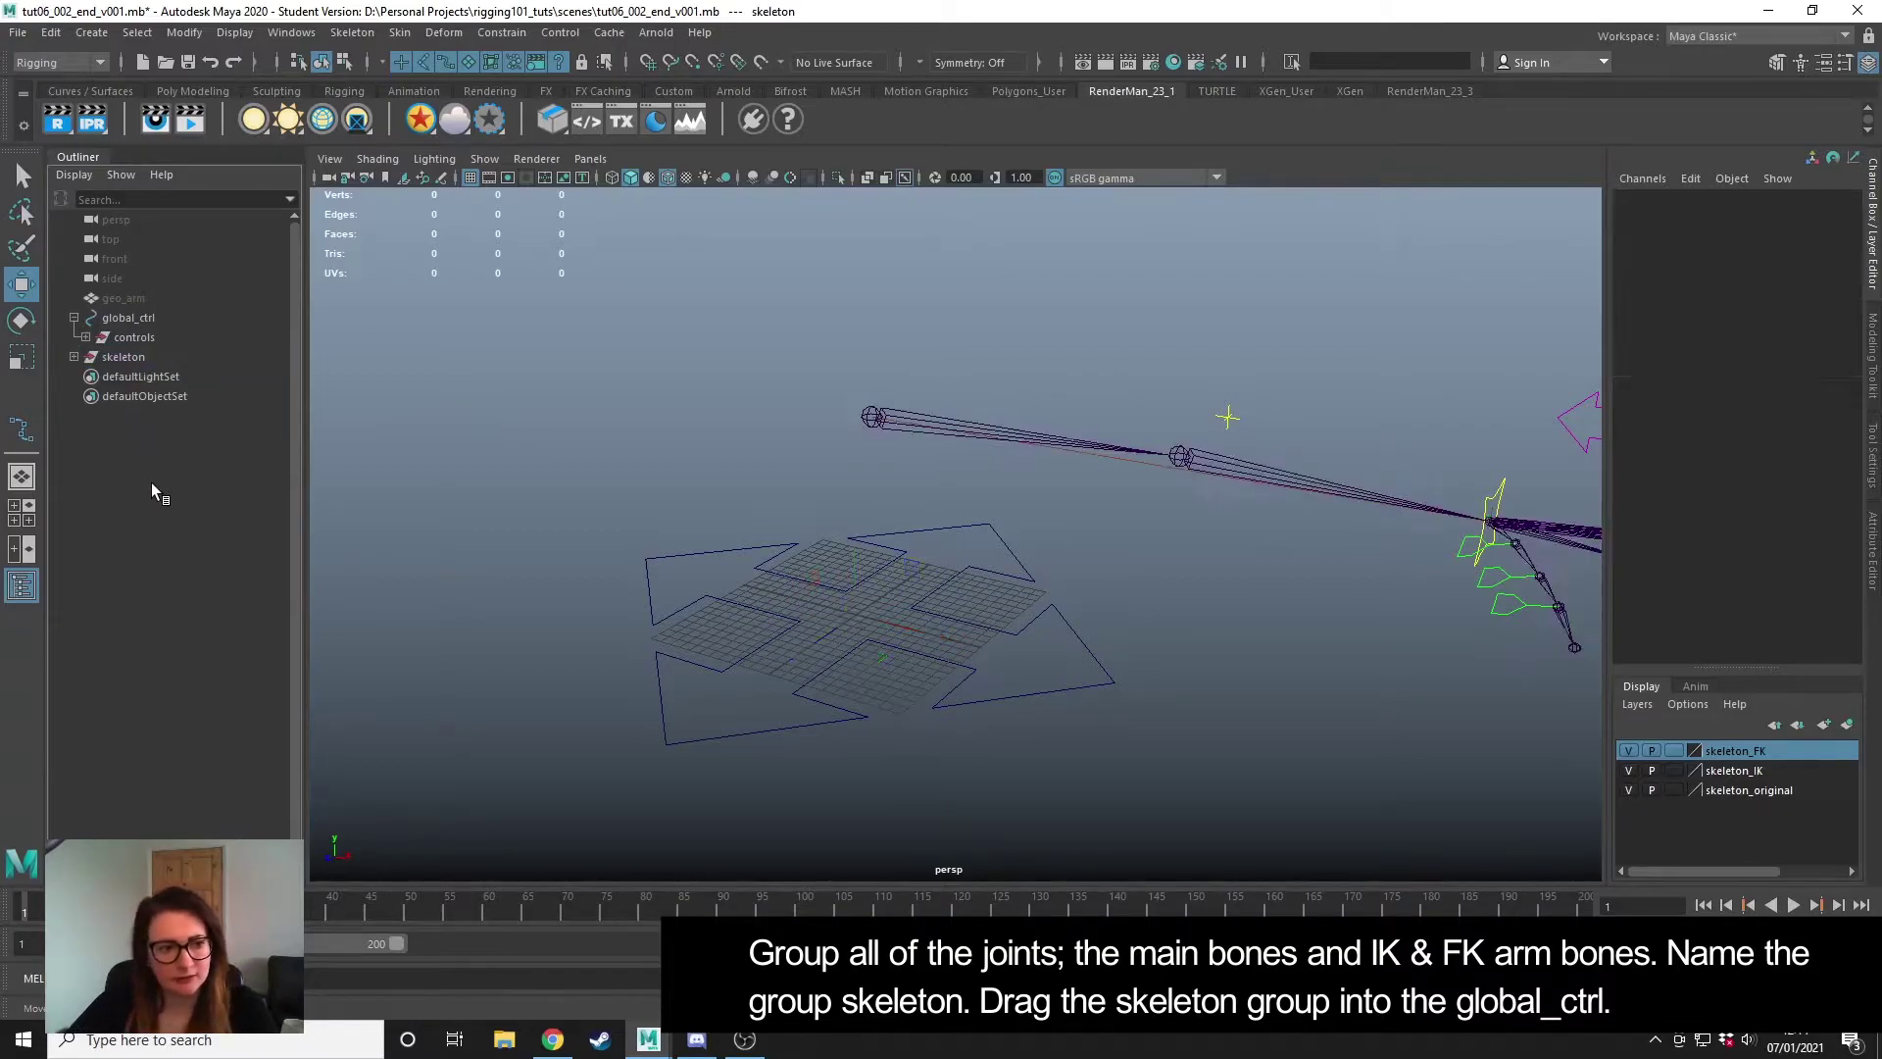
left_click(122, 357)
left_click_drag(138, 355, 155, 320)
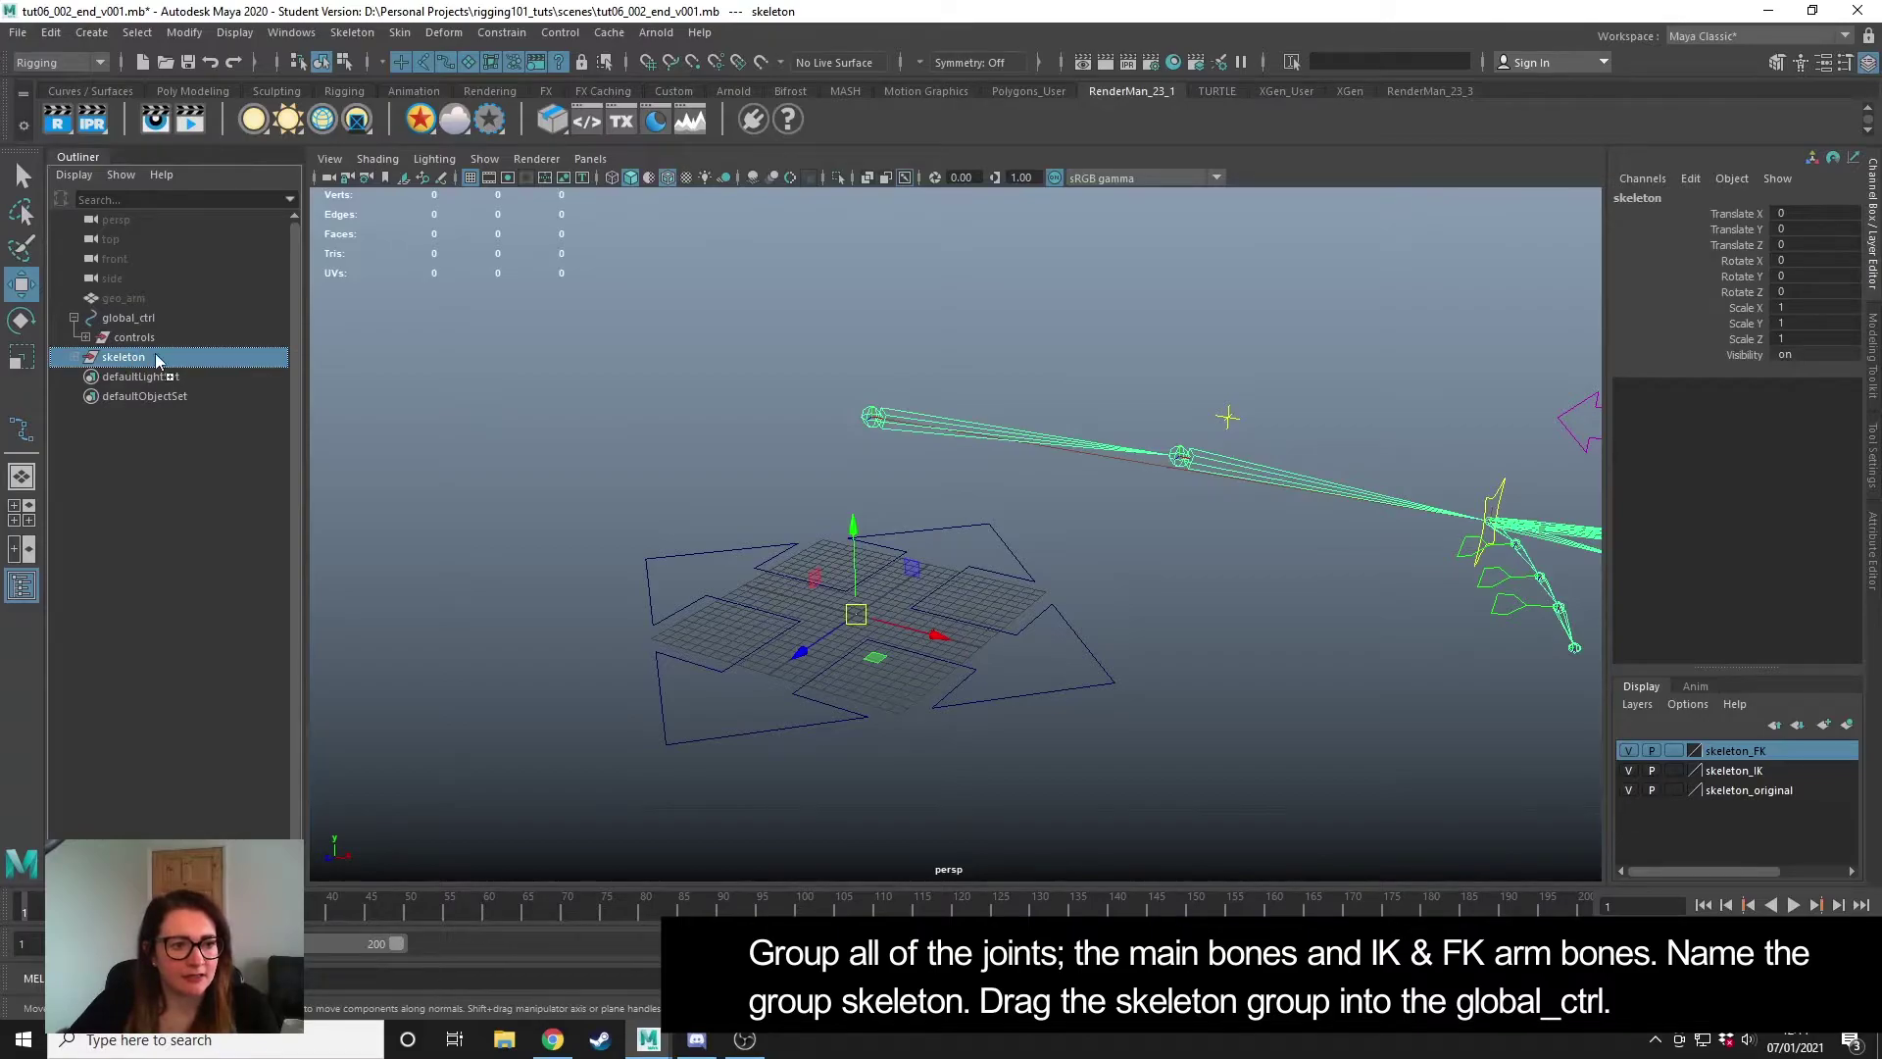
- Unhide geo_arm to confirm it sits outside global_ctrl, then hide it again
left_click(160, 527)
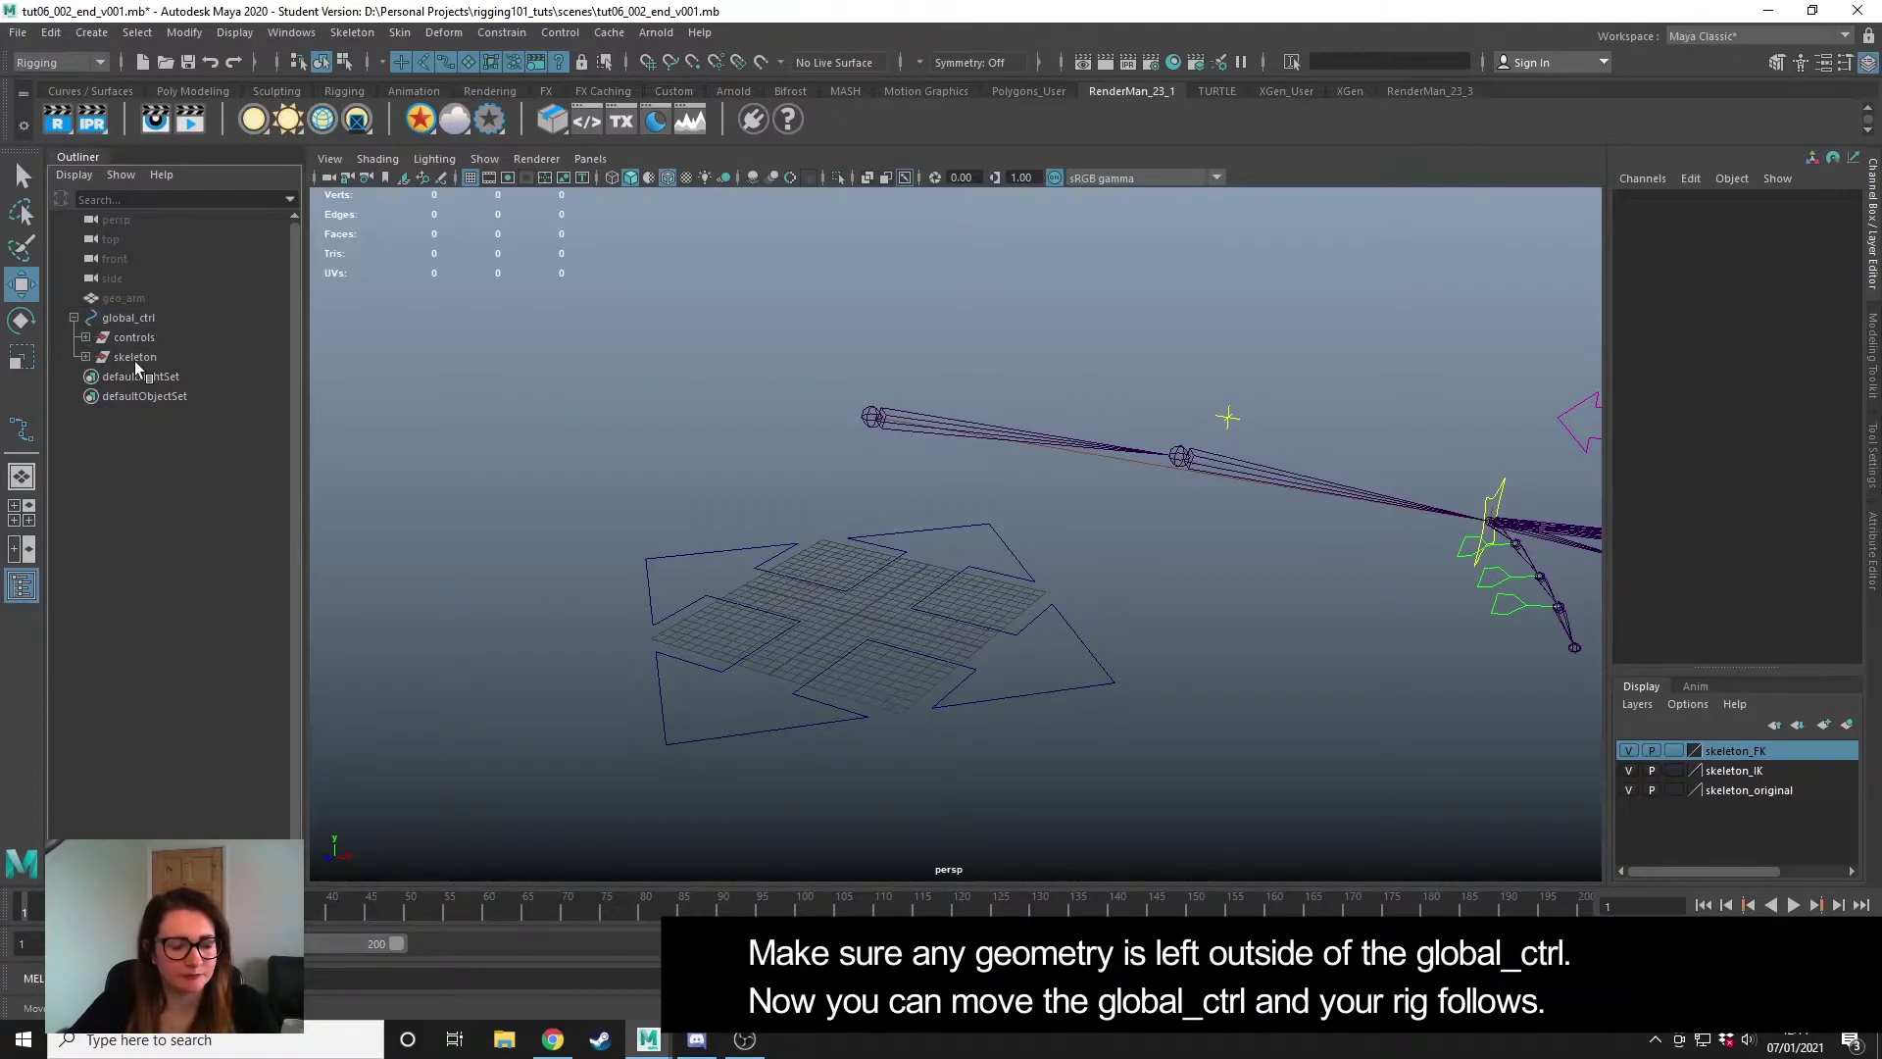
left_click(143, 300)
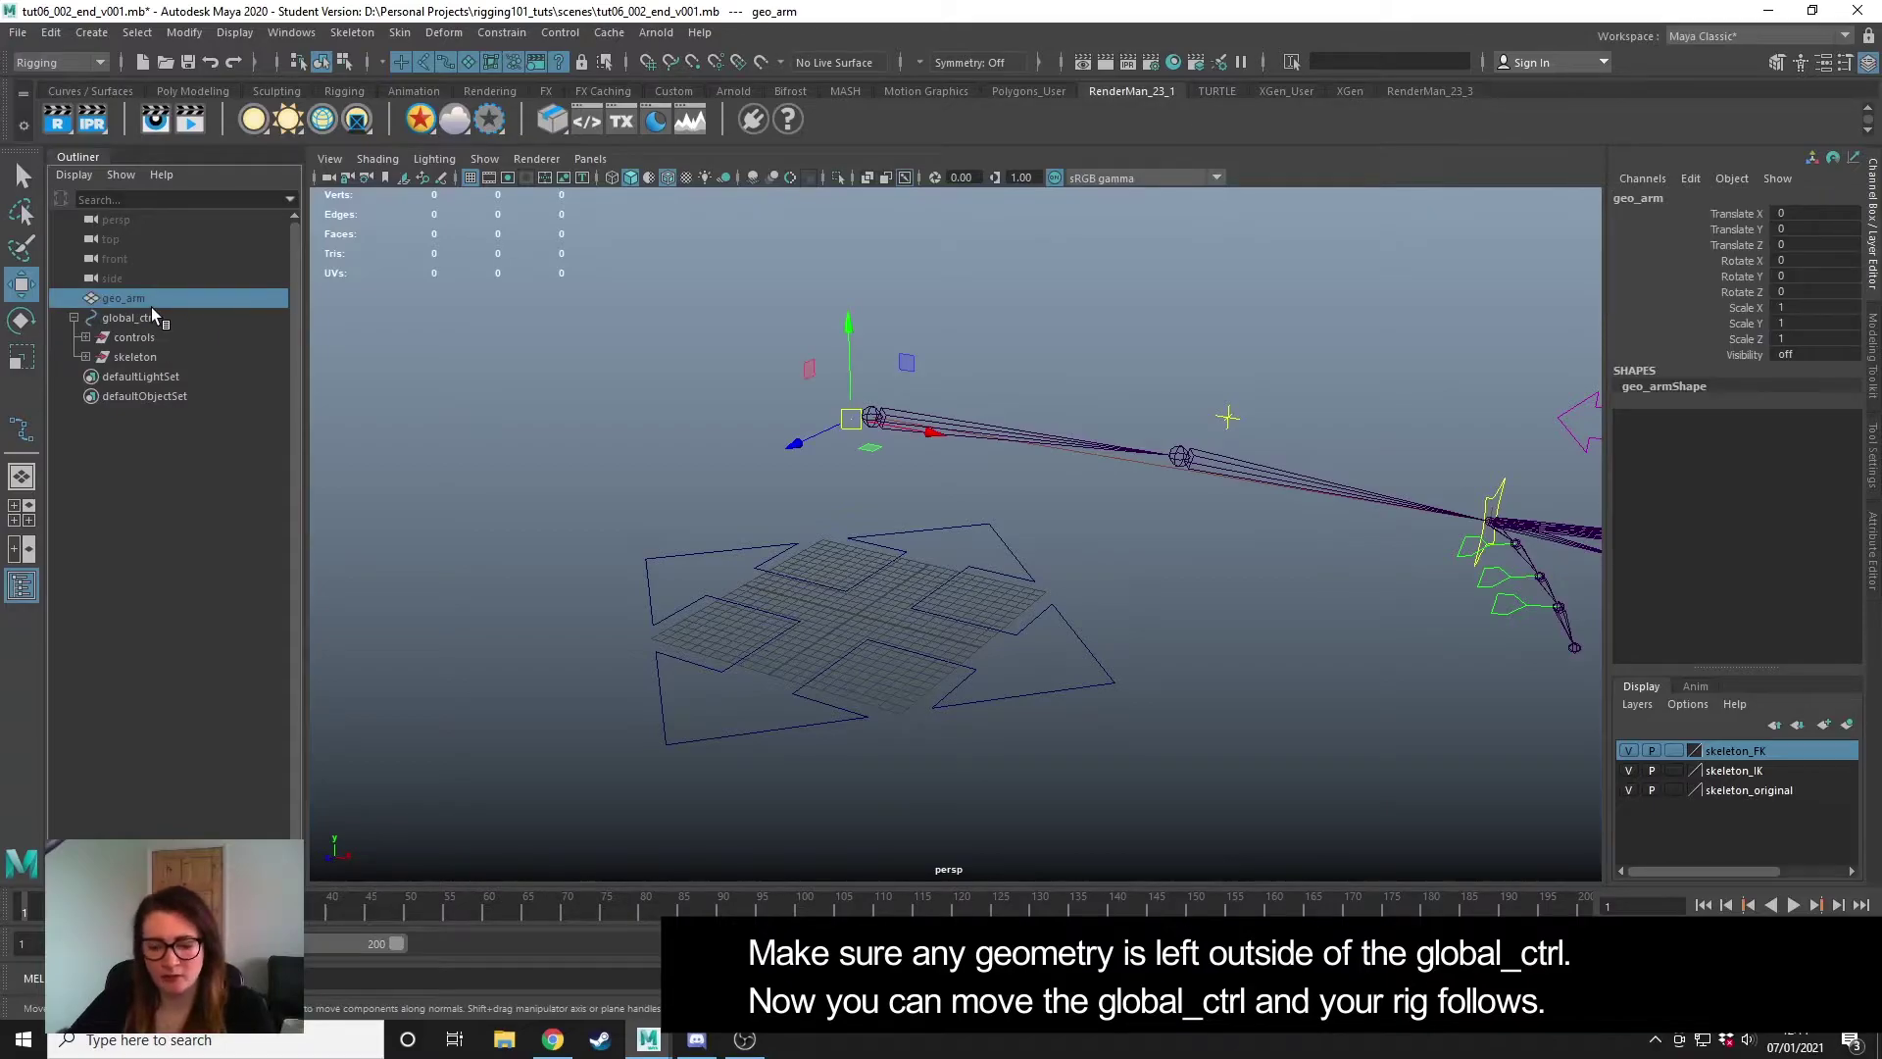
key("shift+h")
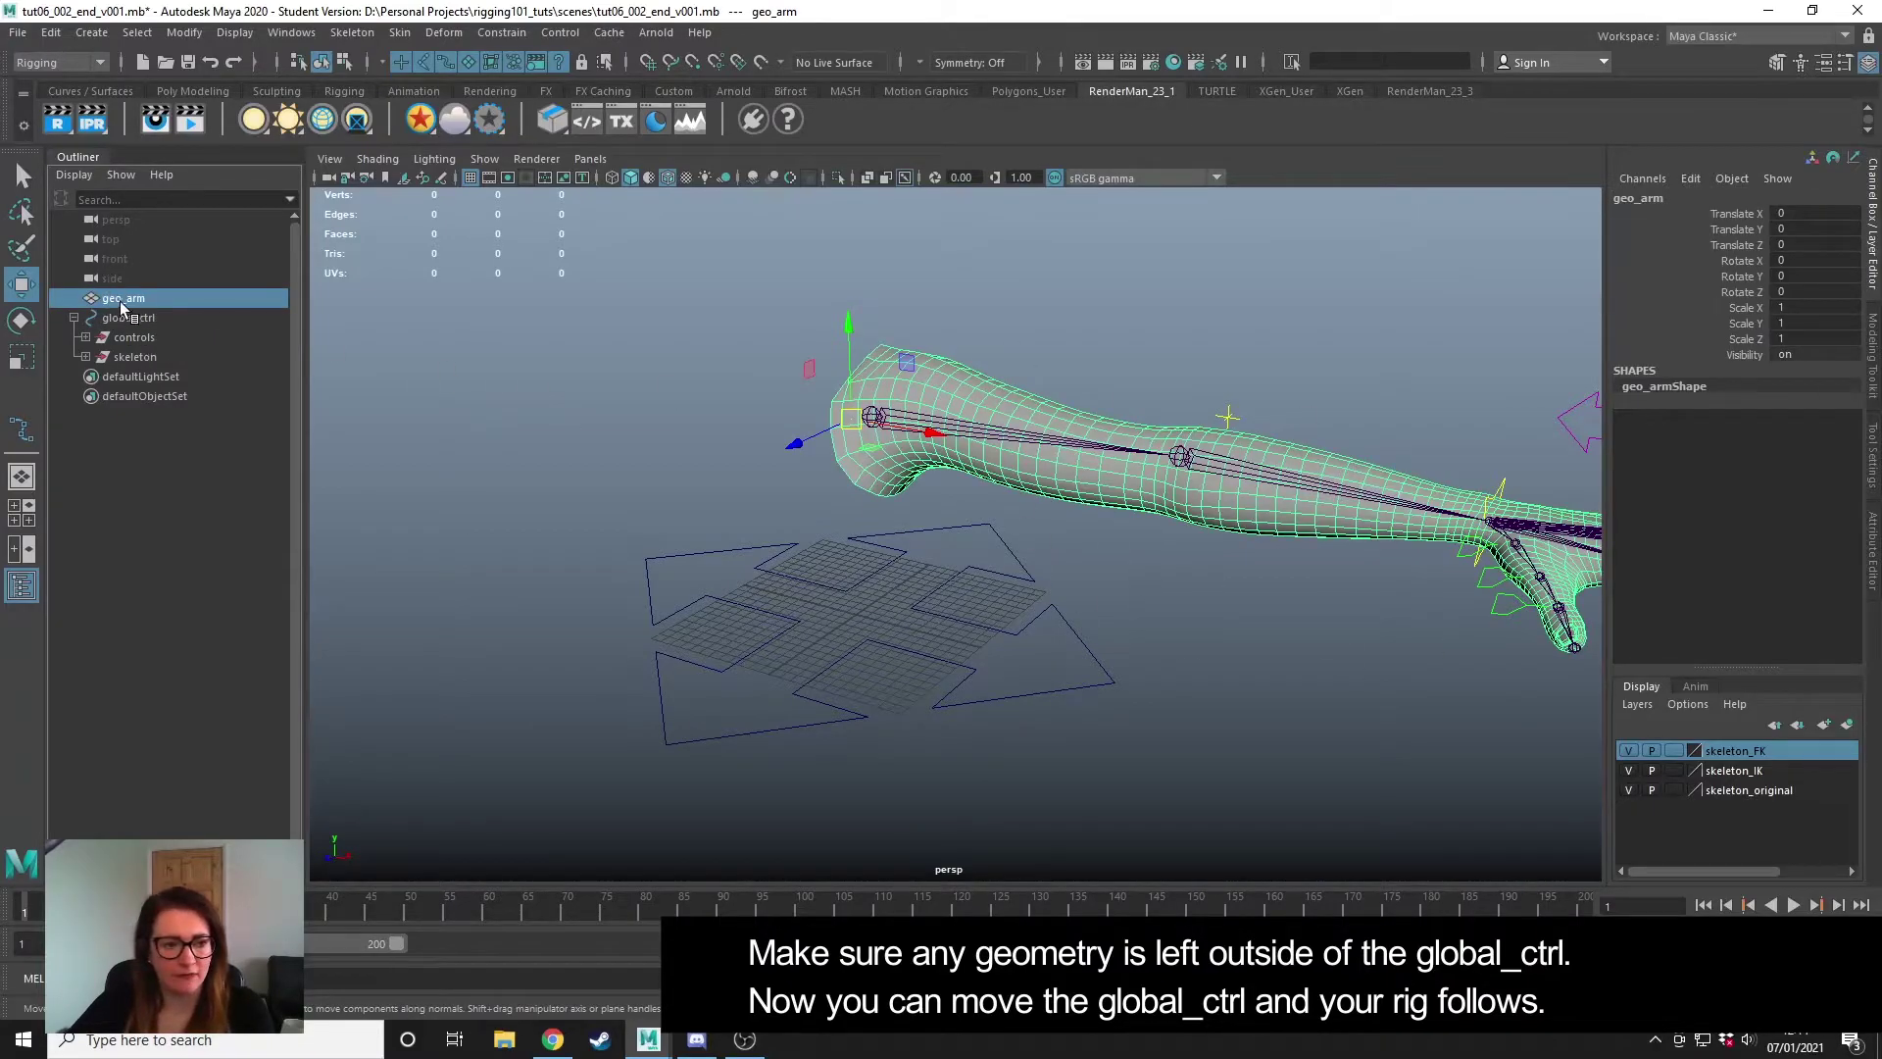
key("ctrl+h")
- Test-move global_ctrl to check the whole arm rig follows, then zoom in on the rig
left_click(868, 536)
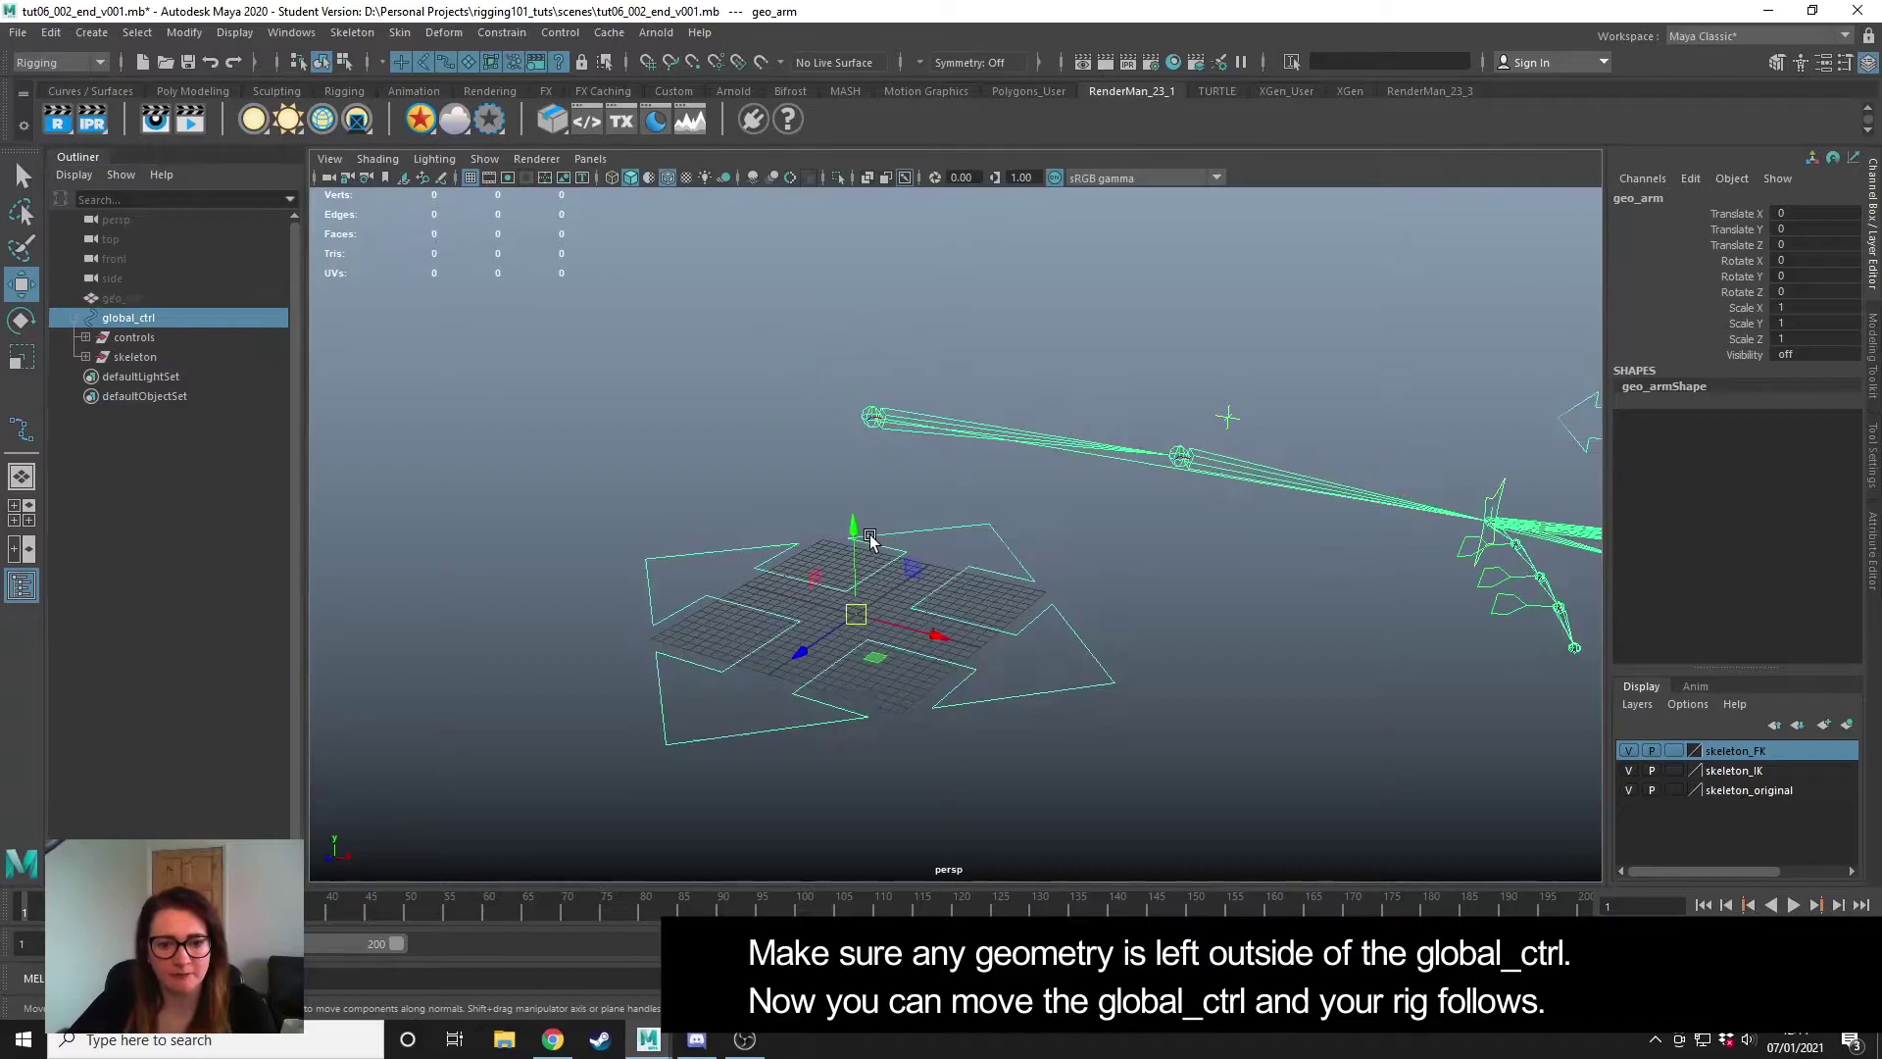
scroll(870, 538, "down", 5)
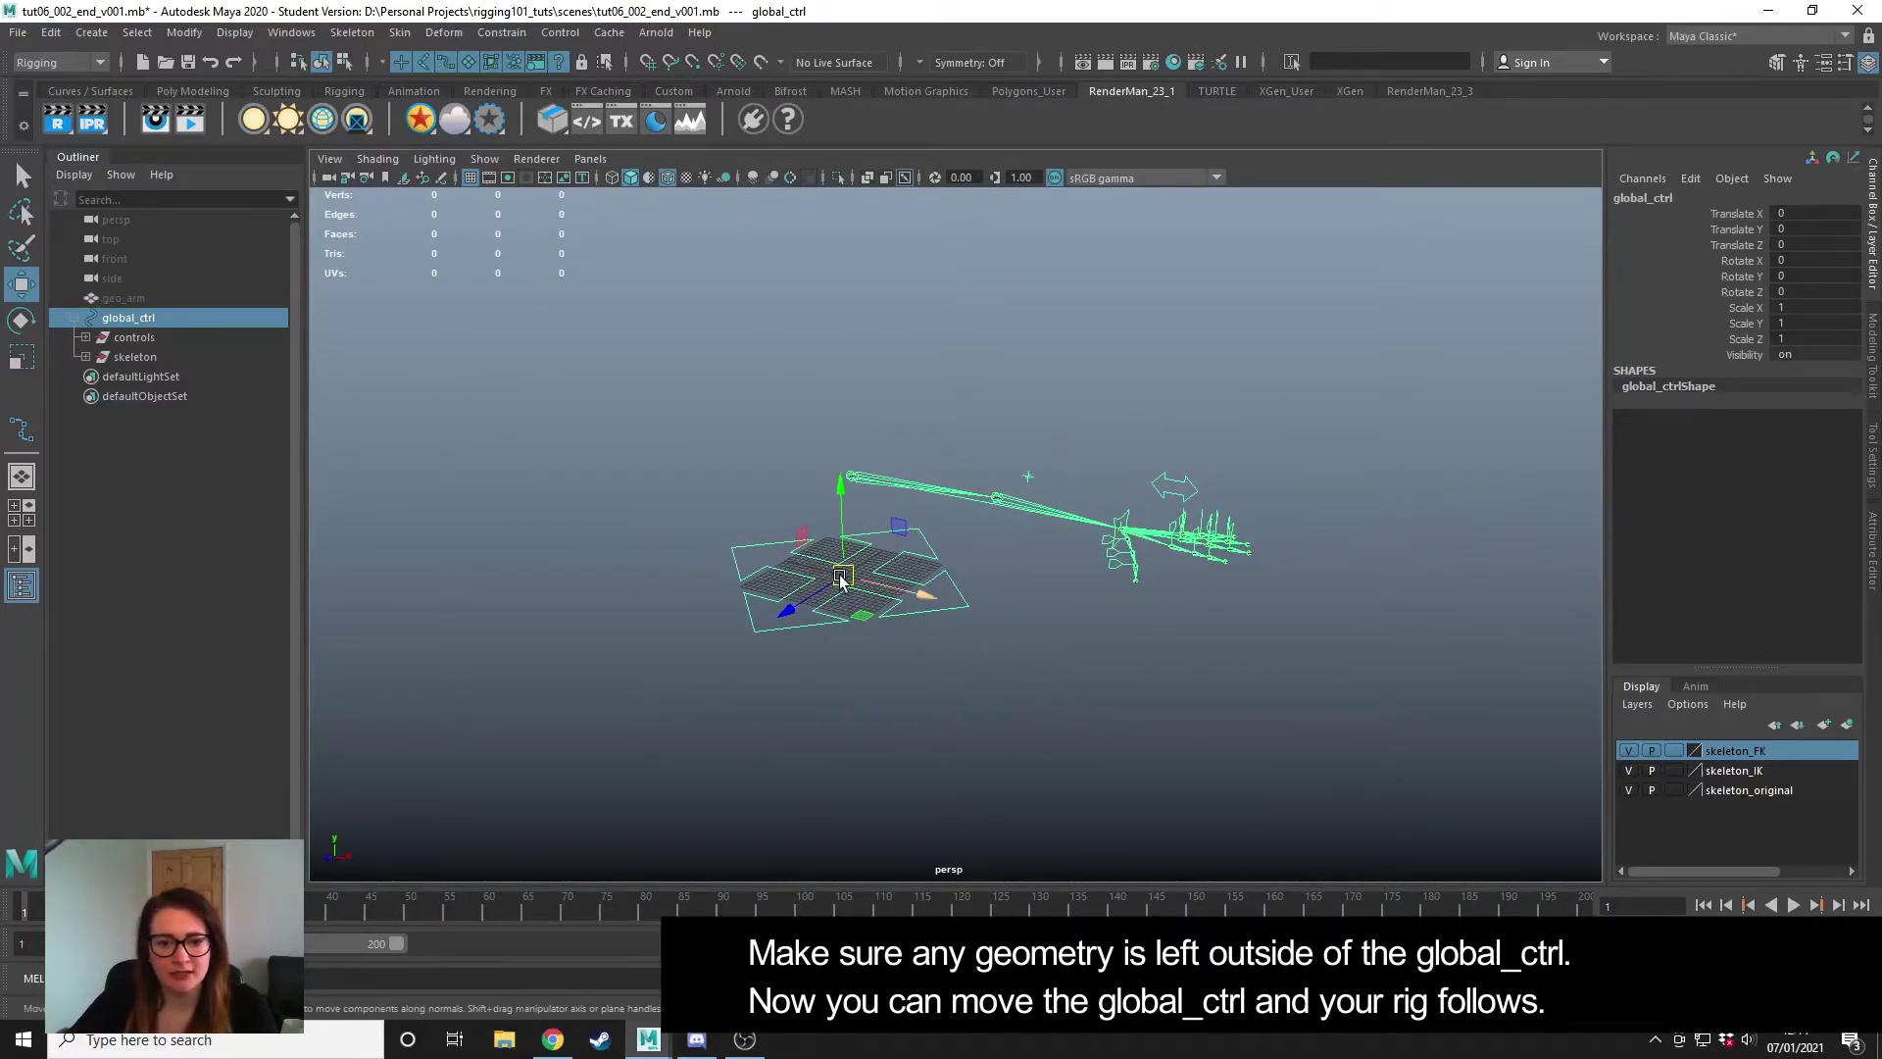
mouse_move(840, 581)
left_mouse_down()
mouse_move(863, 608)
mouse_move(534, 490)
mouse_move(927, 610)
mouse_move(515, 453)
mouse_move(765, 745)
mouse_move(1016, 596)
mouse_move(856, 418)
mouse_move(569, 504)
mouse_move(637, 667)
mouse_move(853, 628)
mouse_move(873, 565)
mouse_move(841, 556)
left_mouse_up()
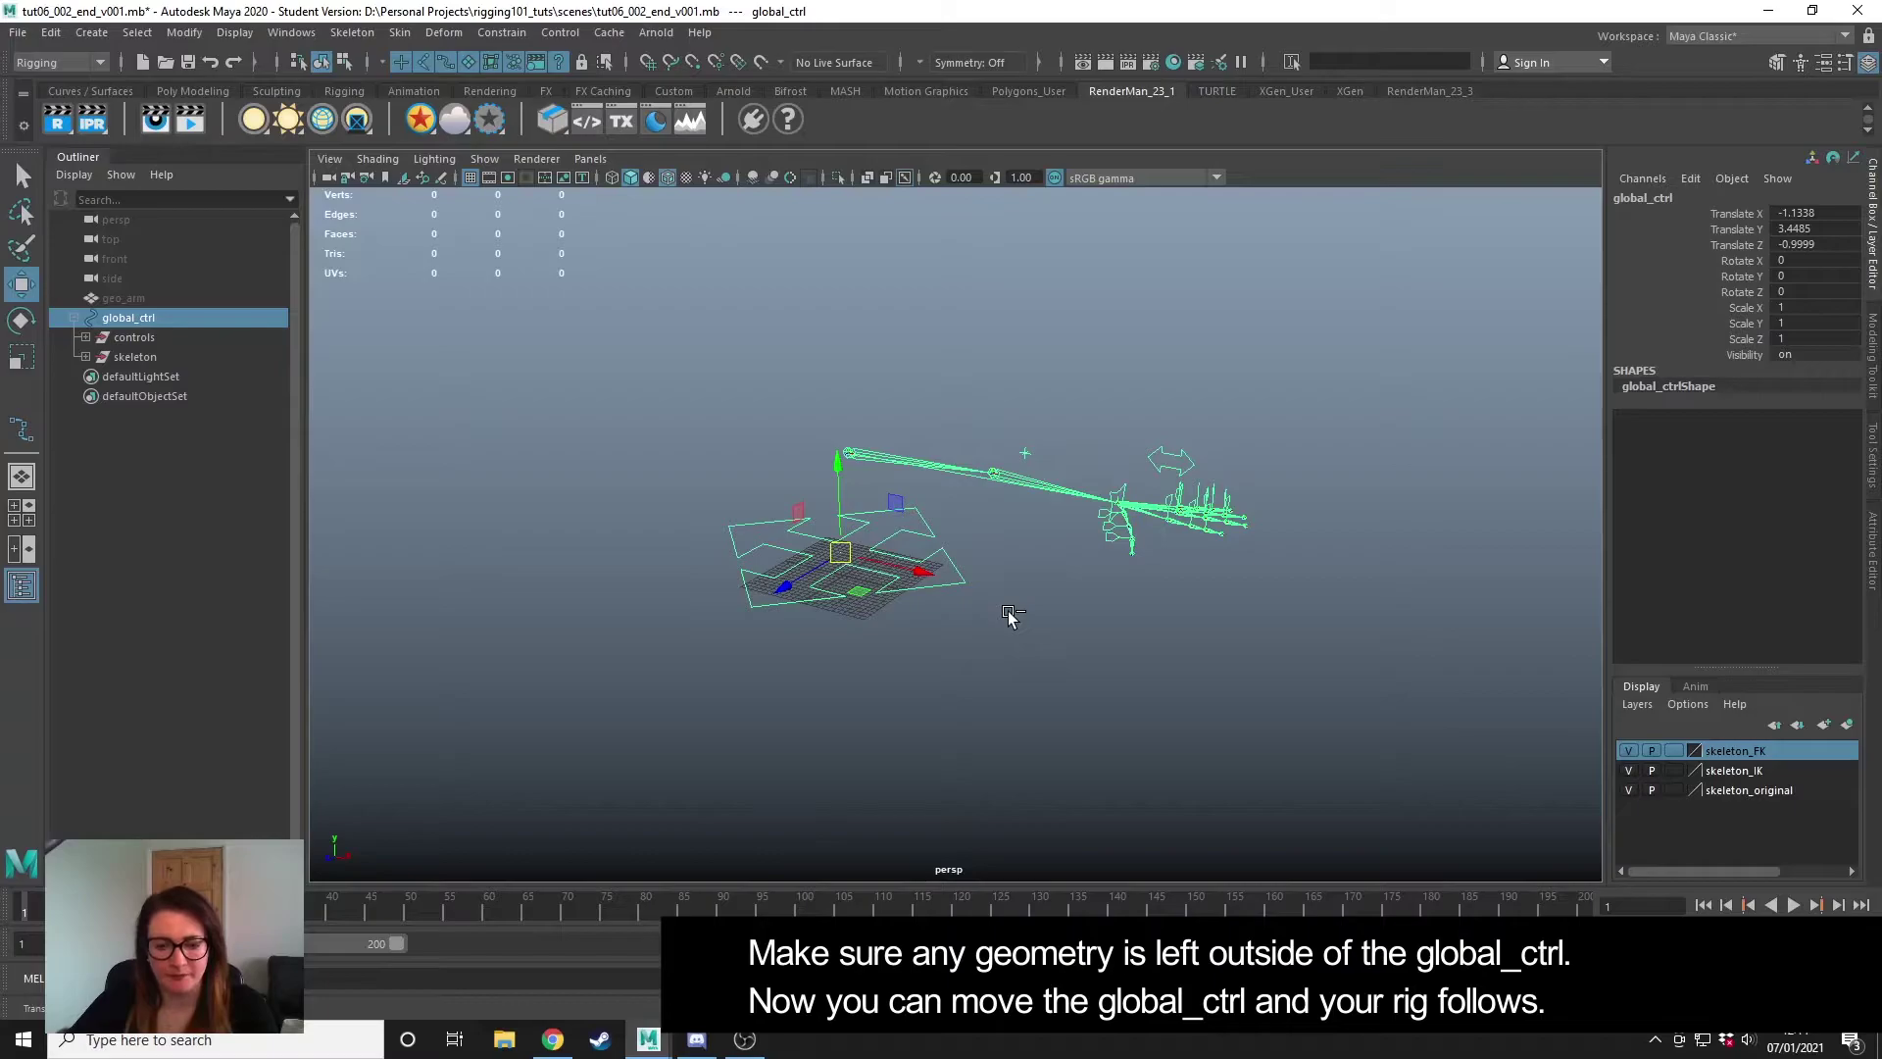
left_click(1076, 680)
right_click_drag(714, 533, 1132, 630, "alt")
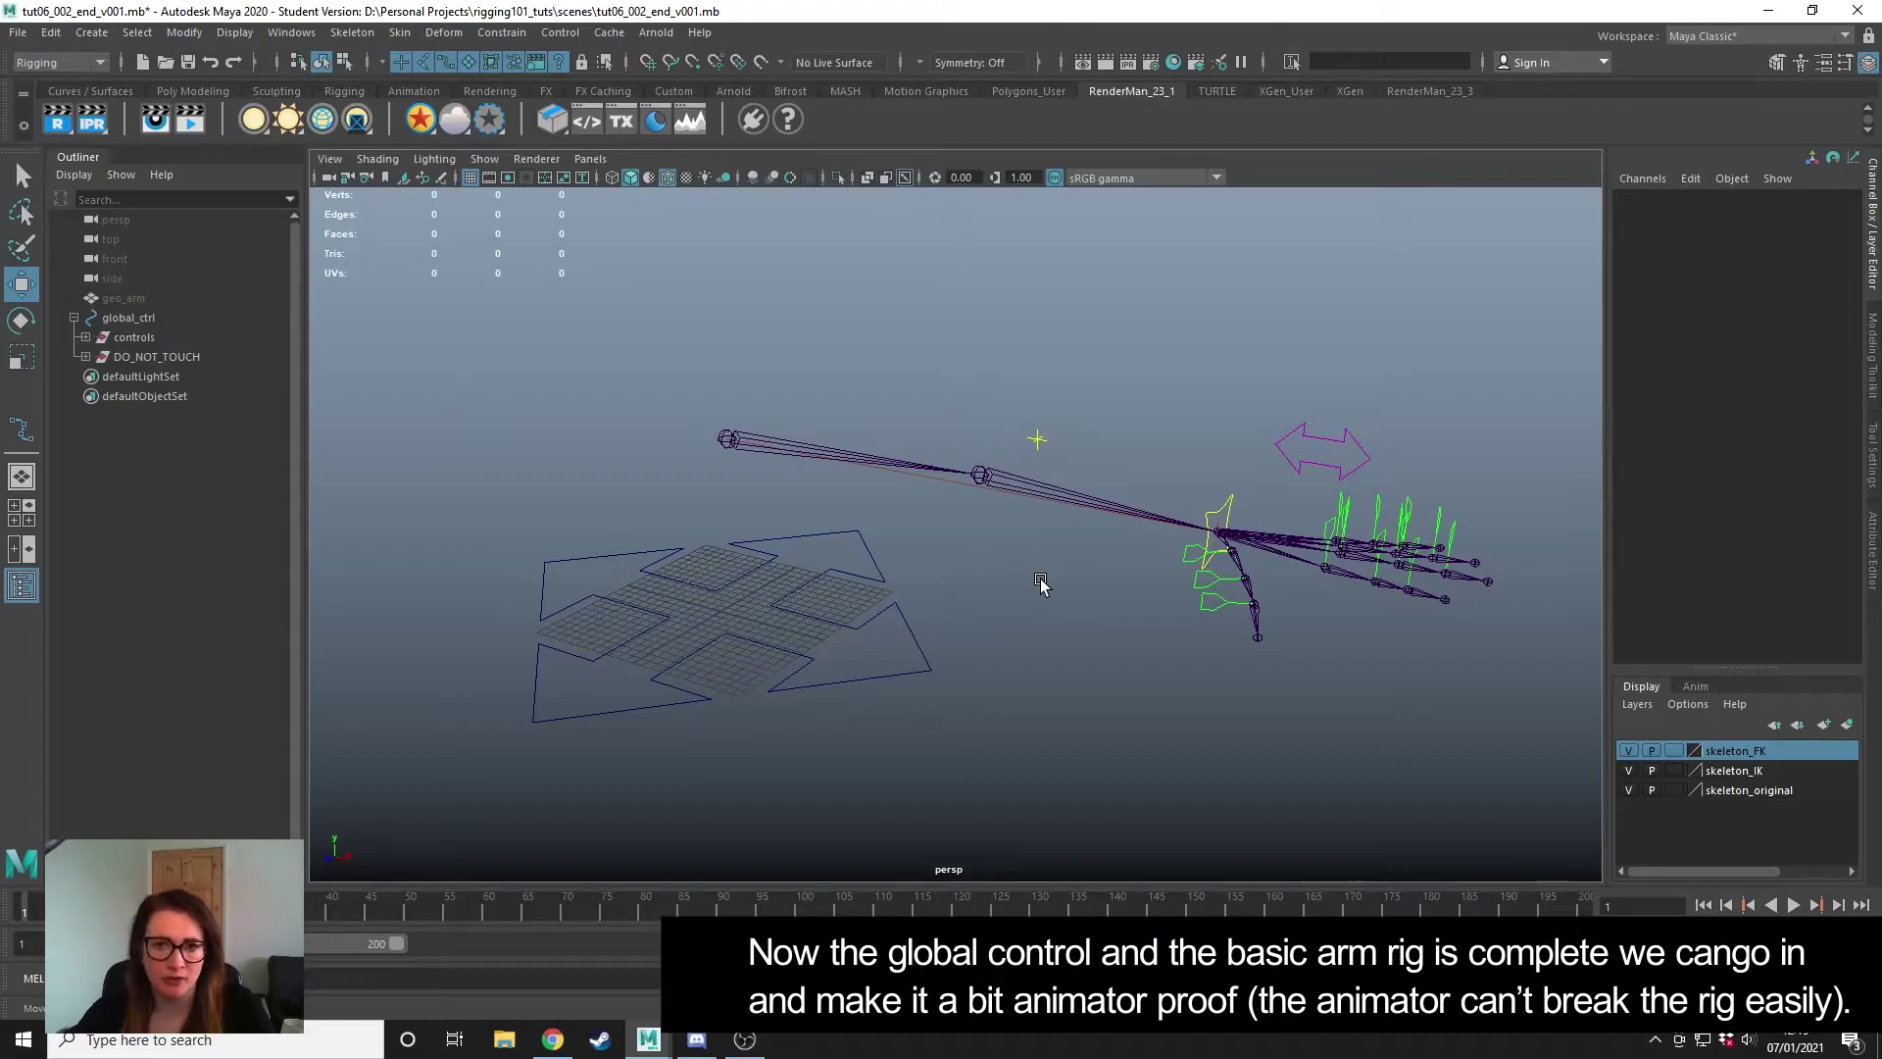
- Frame the view on the hand and select the magenta l_arm_ctrl arrow control
right_click_drag(917, 554, 1144, 567, "alt")
middle_click_drag(1144, 566, 1126, 386, "alt")
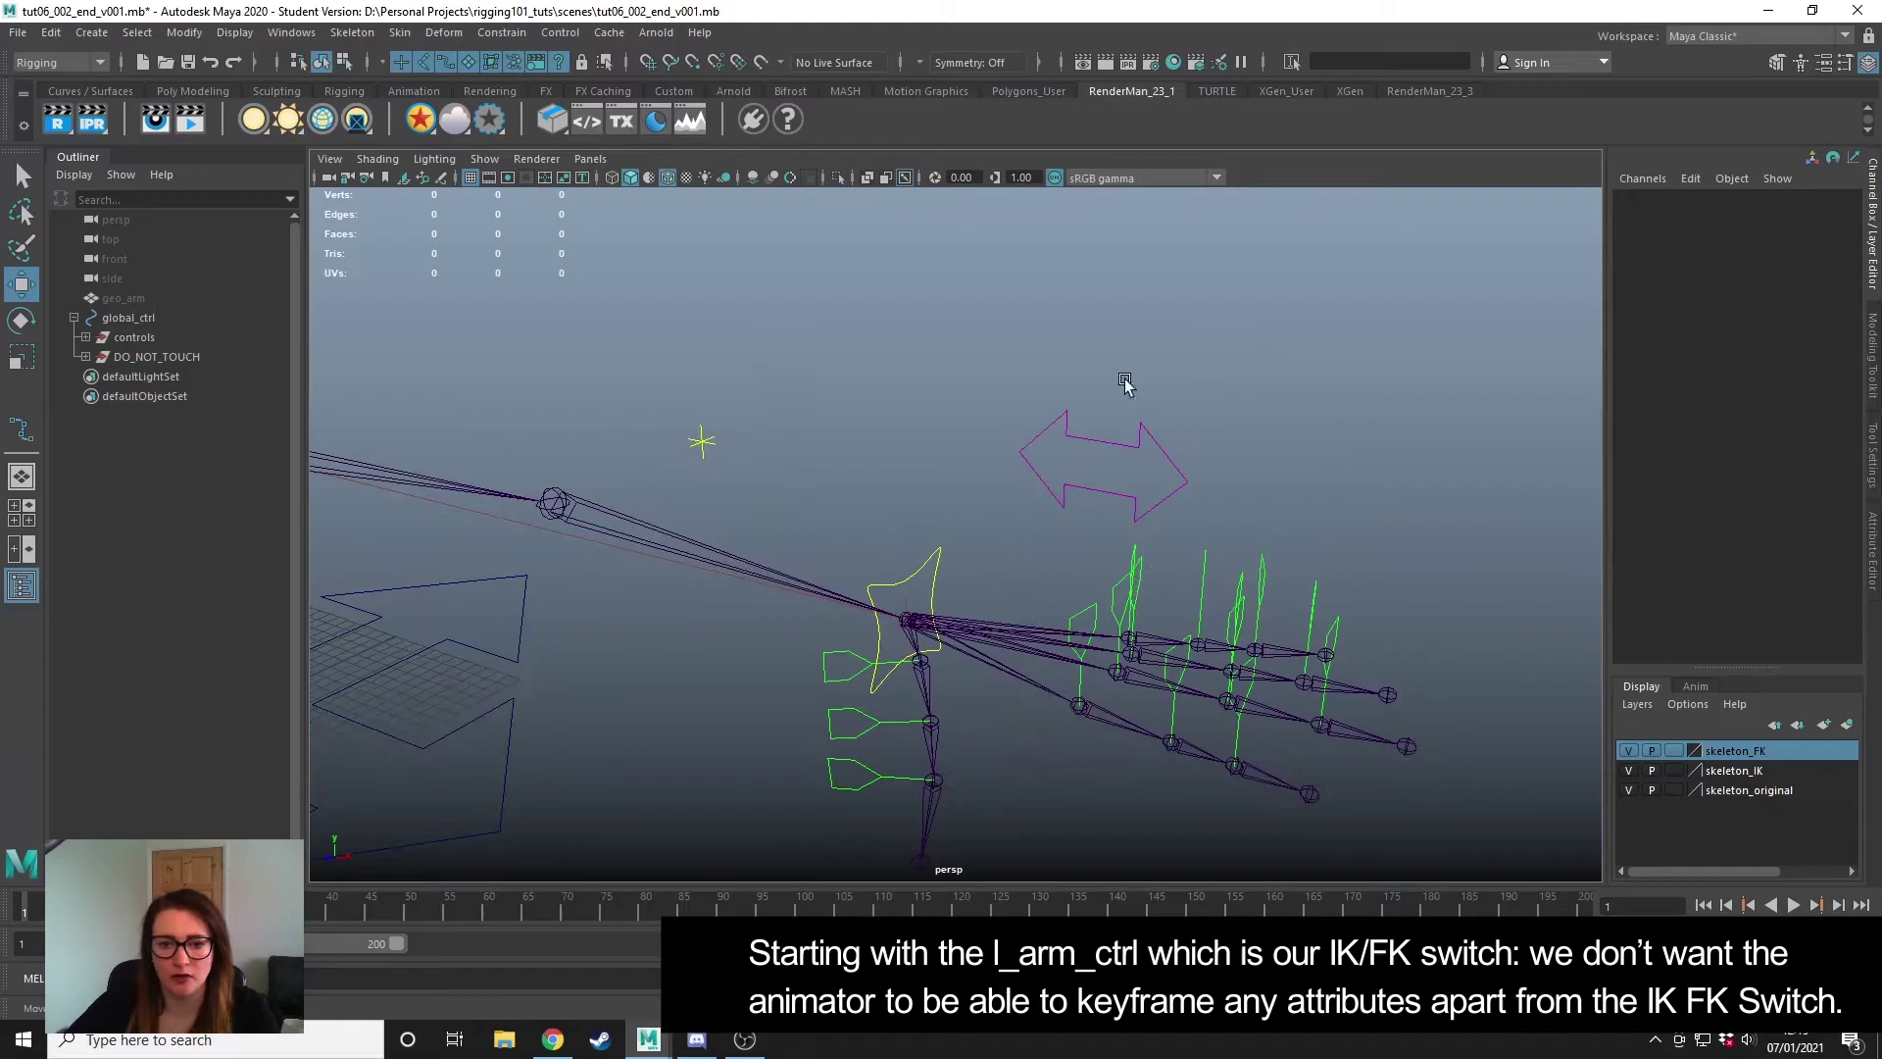
left_click(1073, 437)
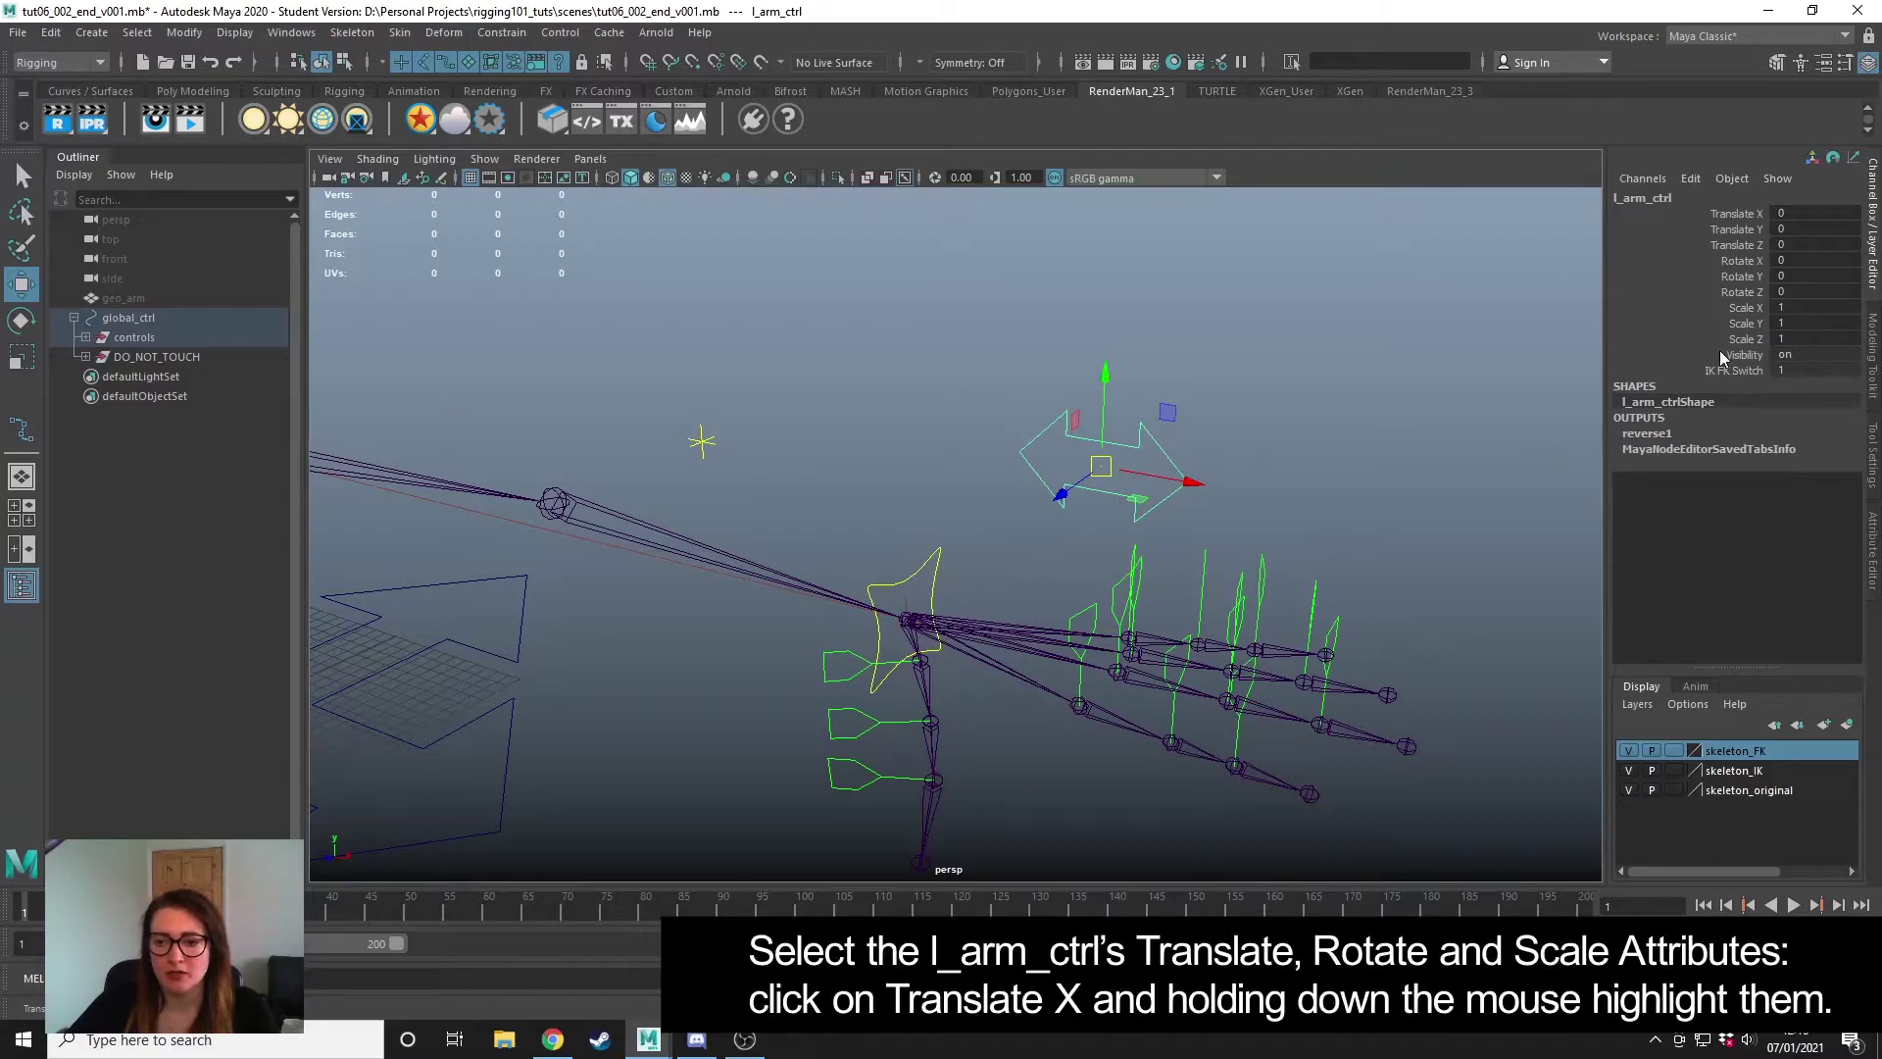
- Lock and hide l_arm_ctrl's Translate X through Scale Z channels
left_click(1739, 213)
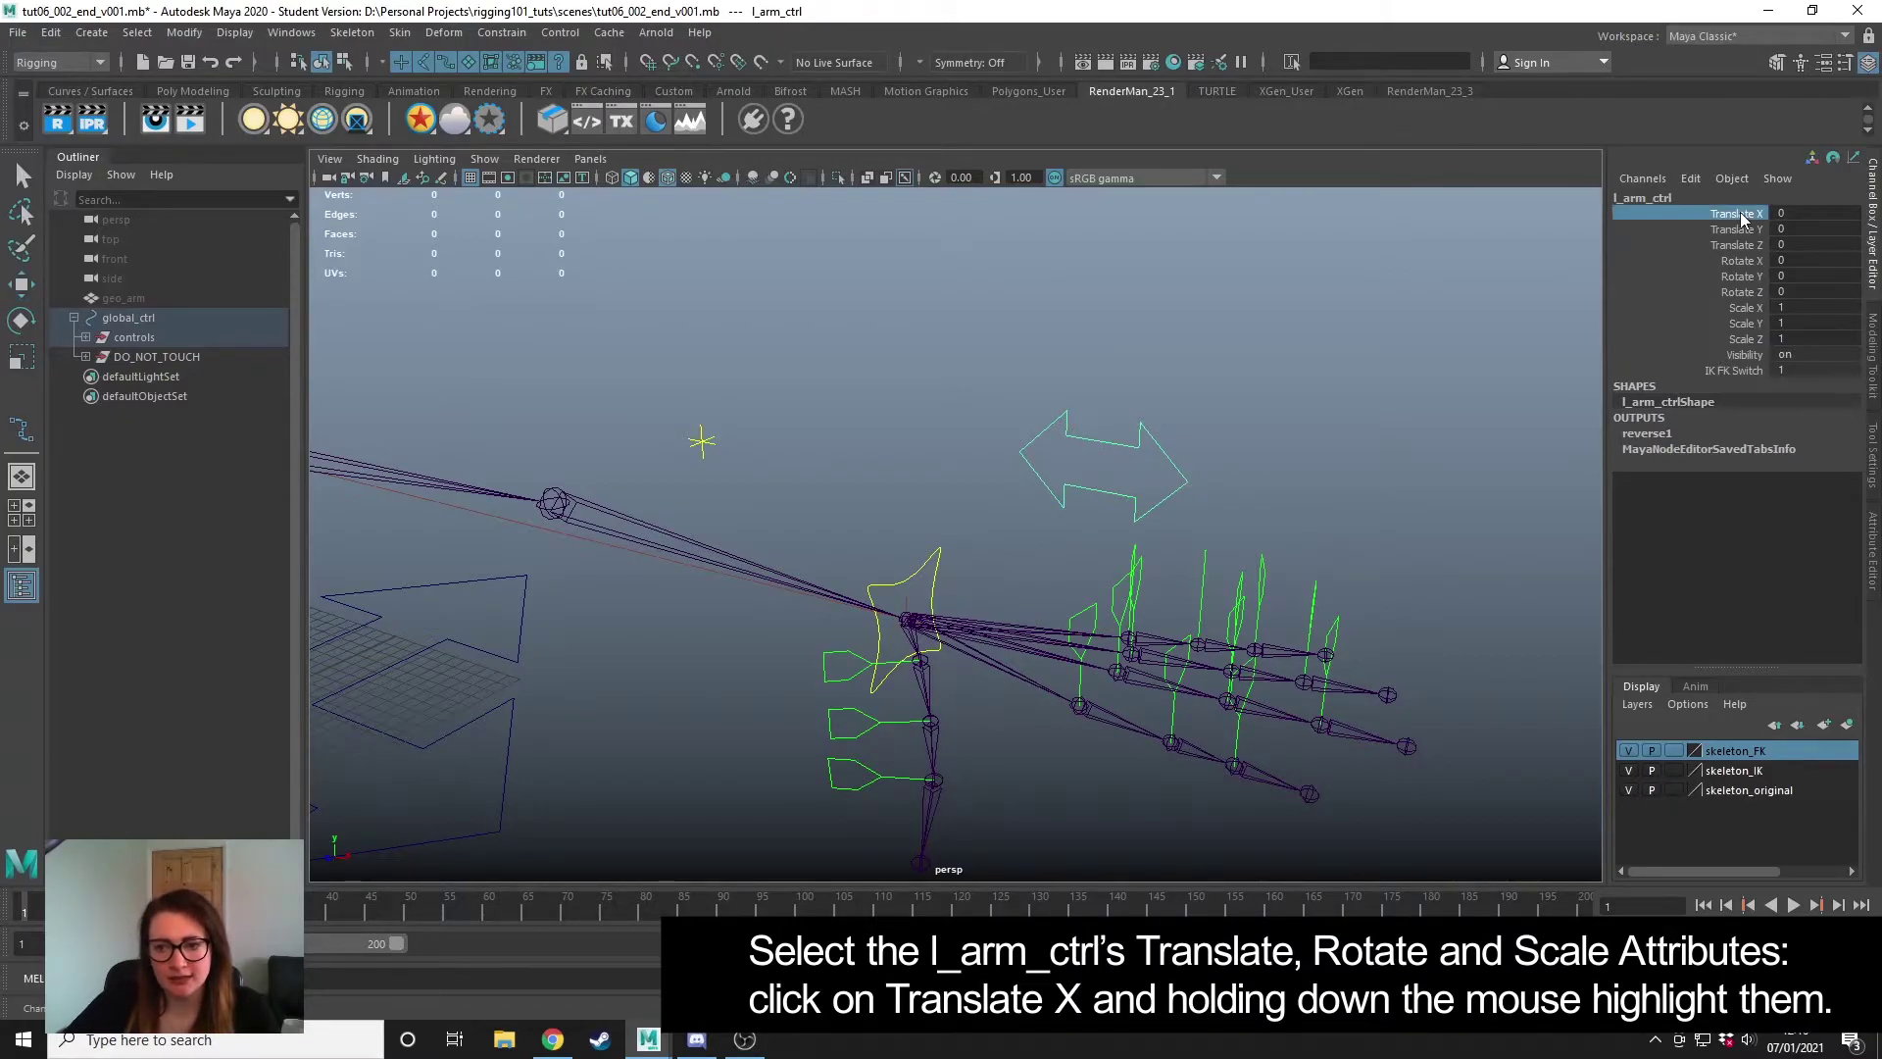
left_click_drag(1742, 217, 1742, 342)
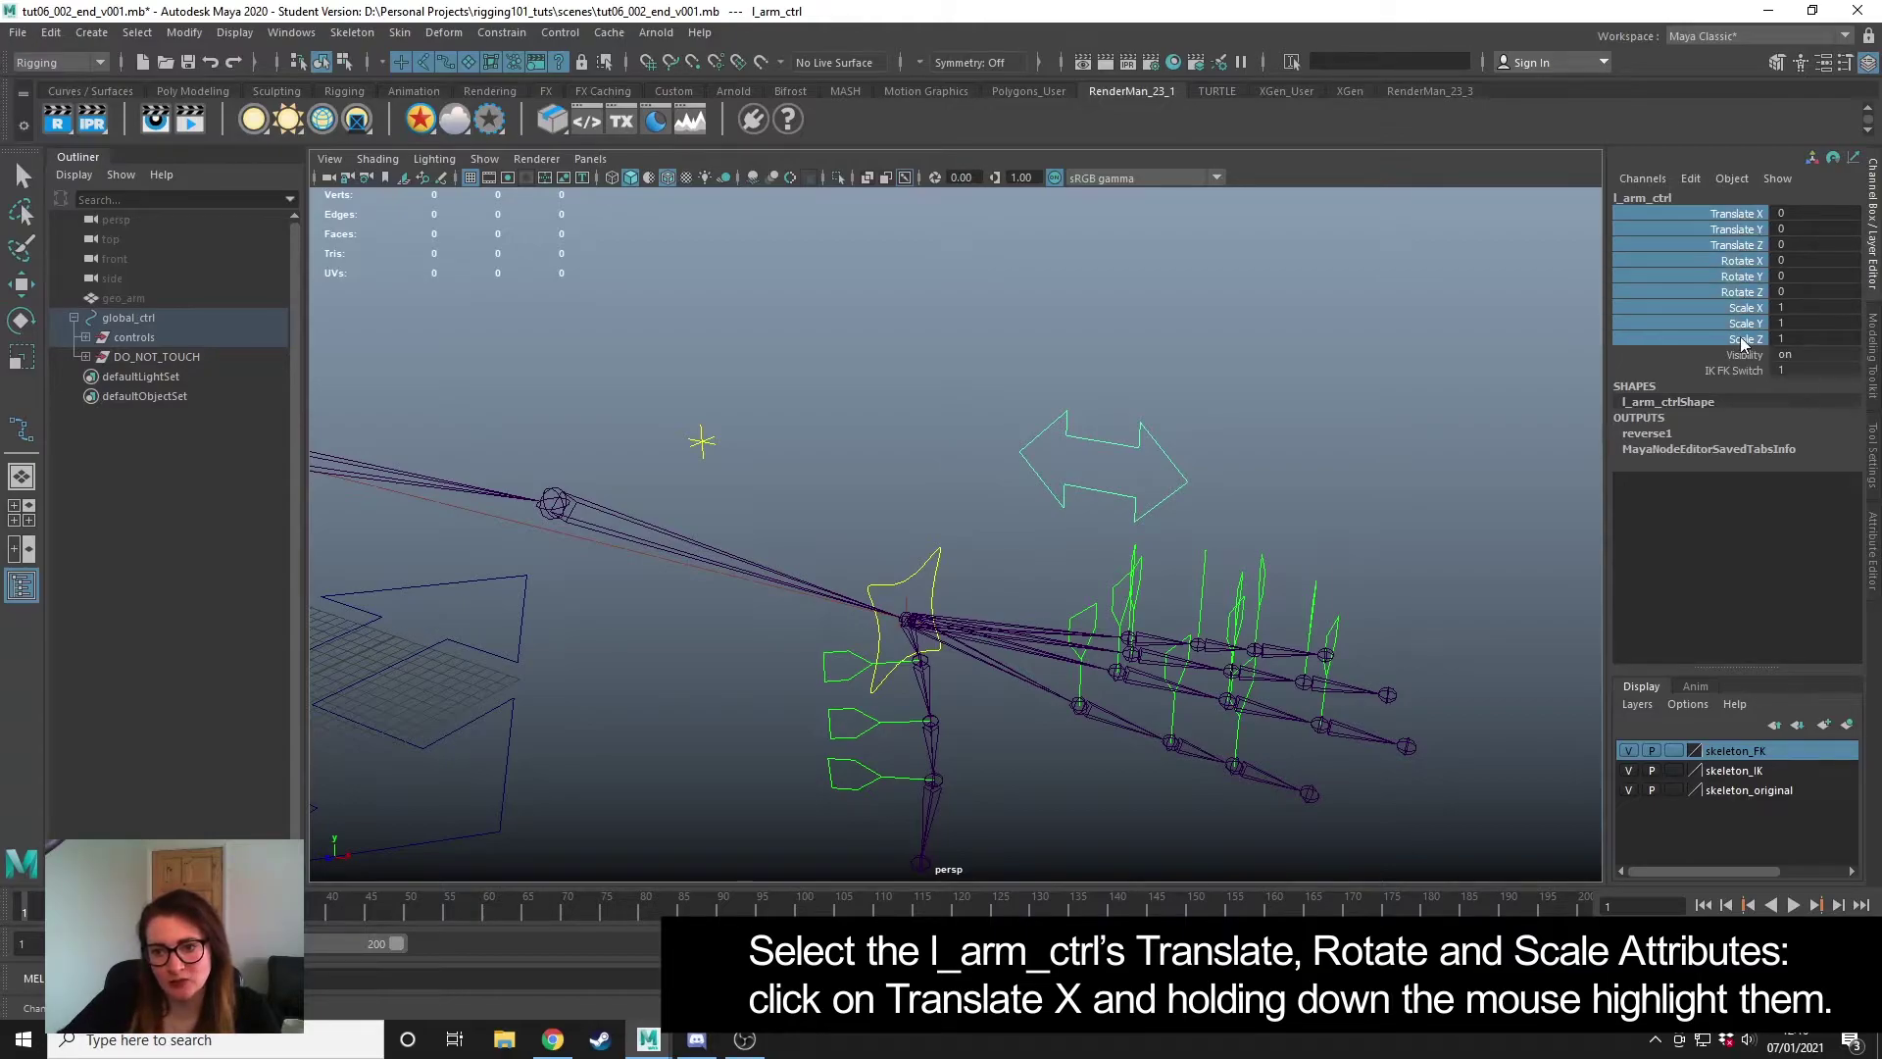
right_click(1735, 284)
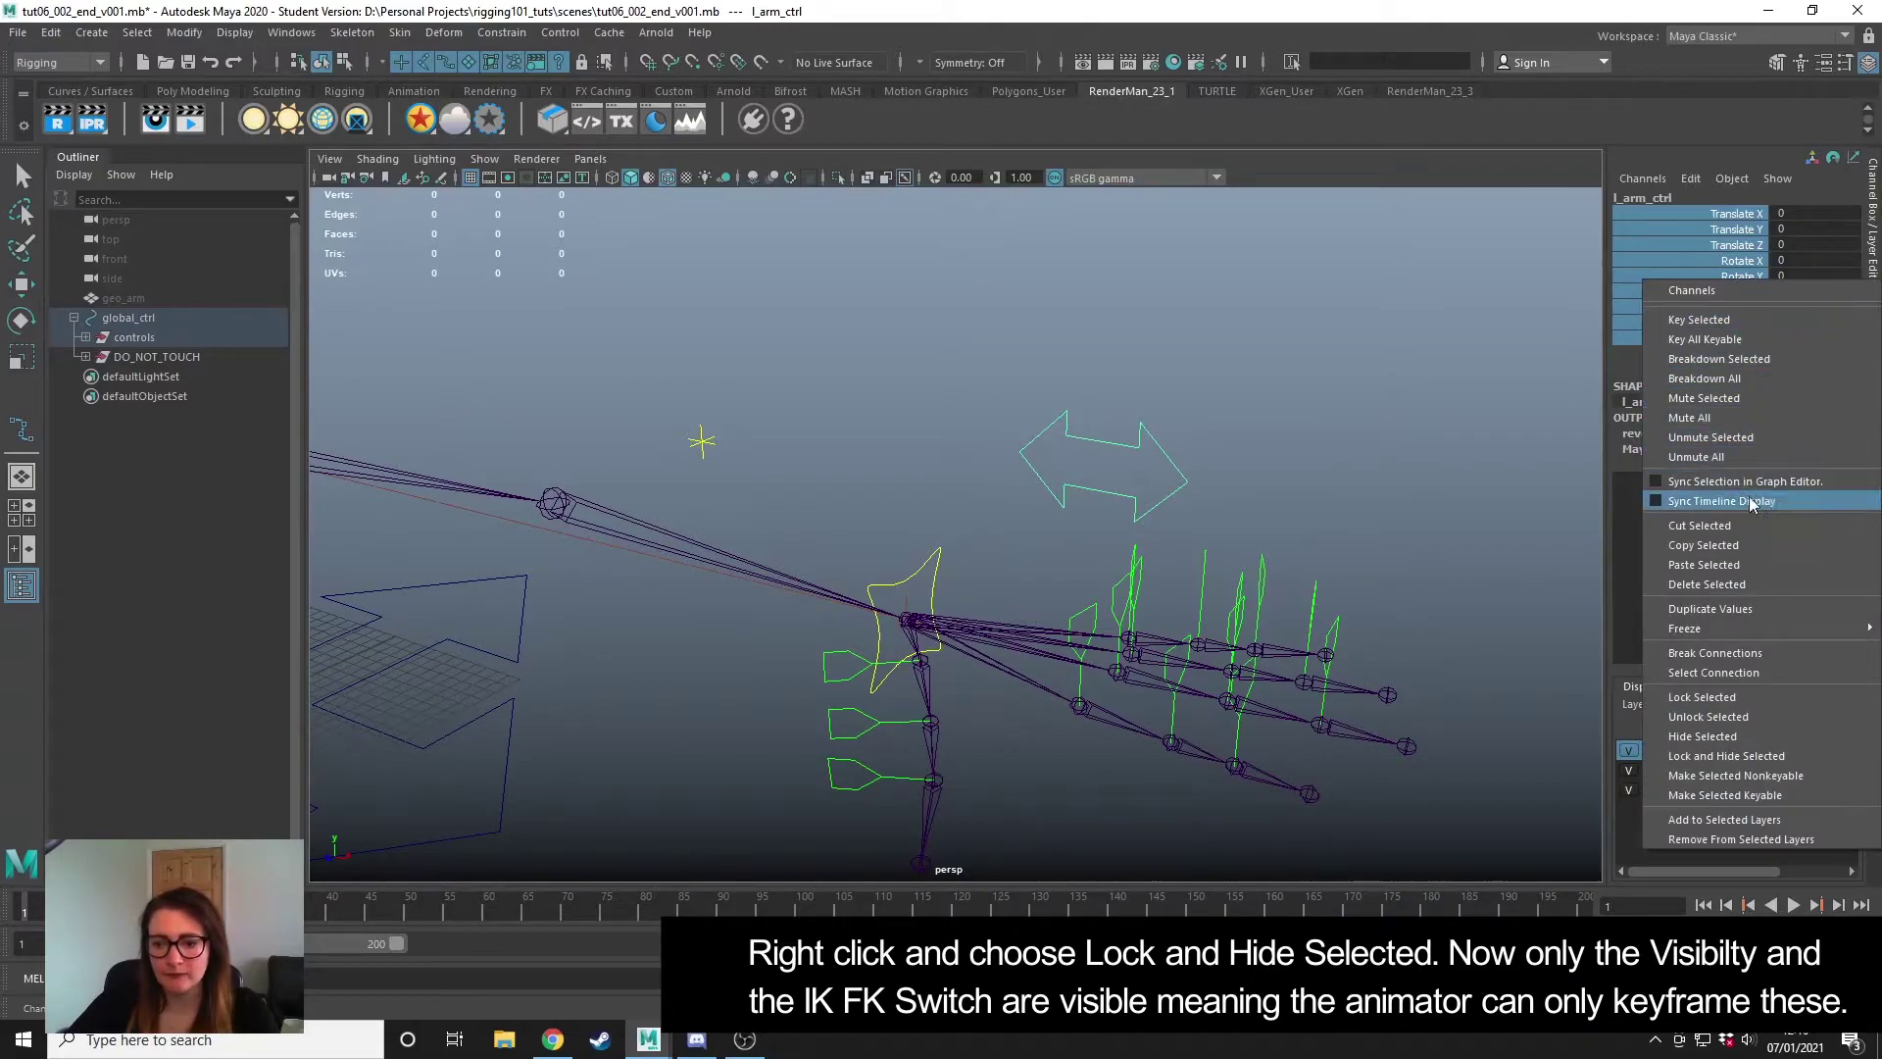
left_click(1780, 755)
- Verify with the move, rotate and scale tools that l_arm_ctrl's transforms are locked
key("w")
left_click(1286, 406)
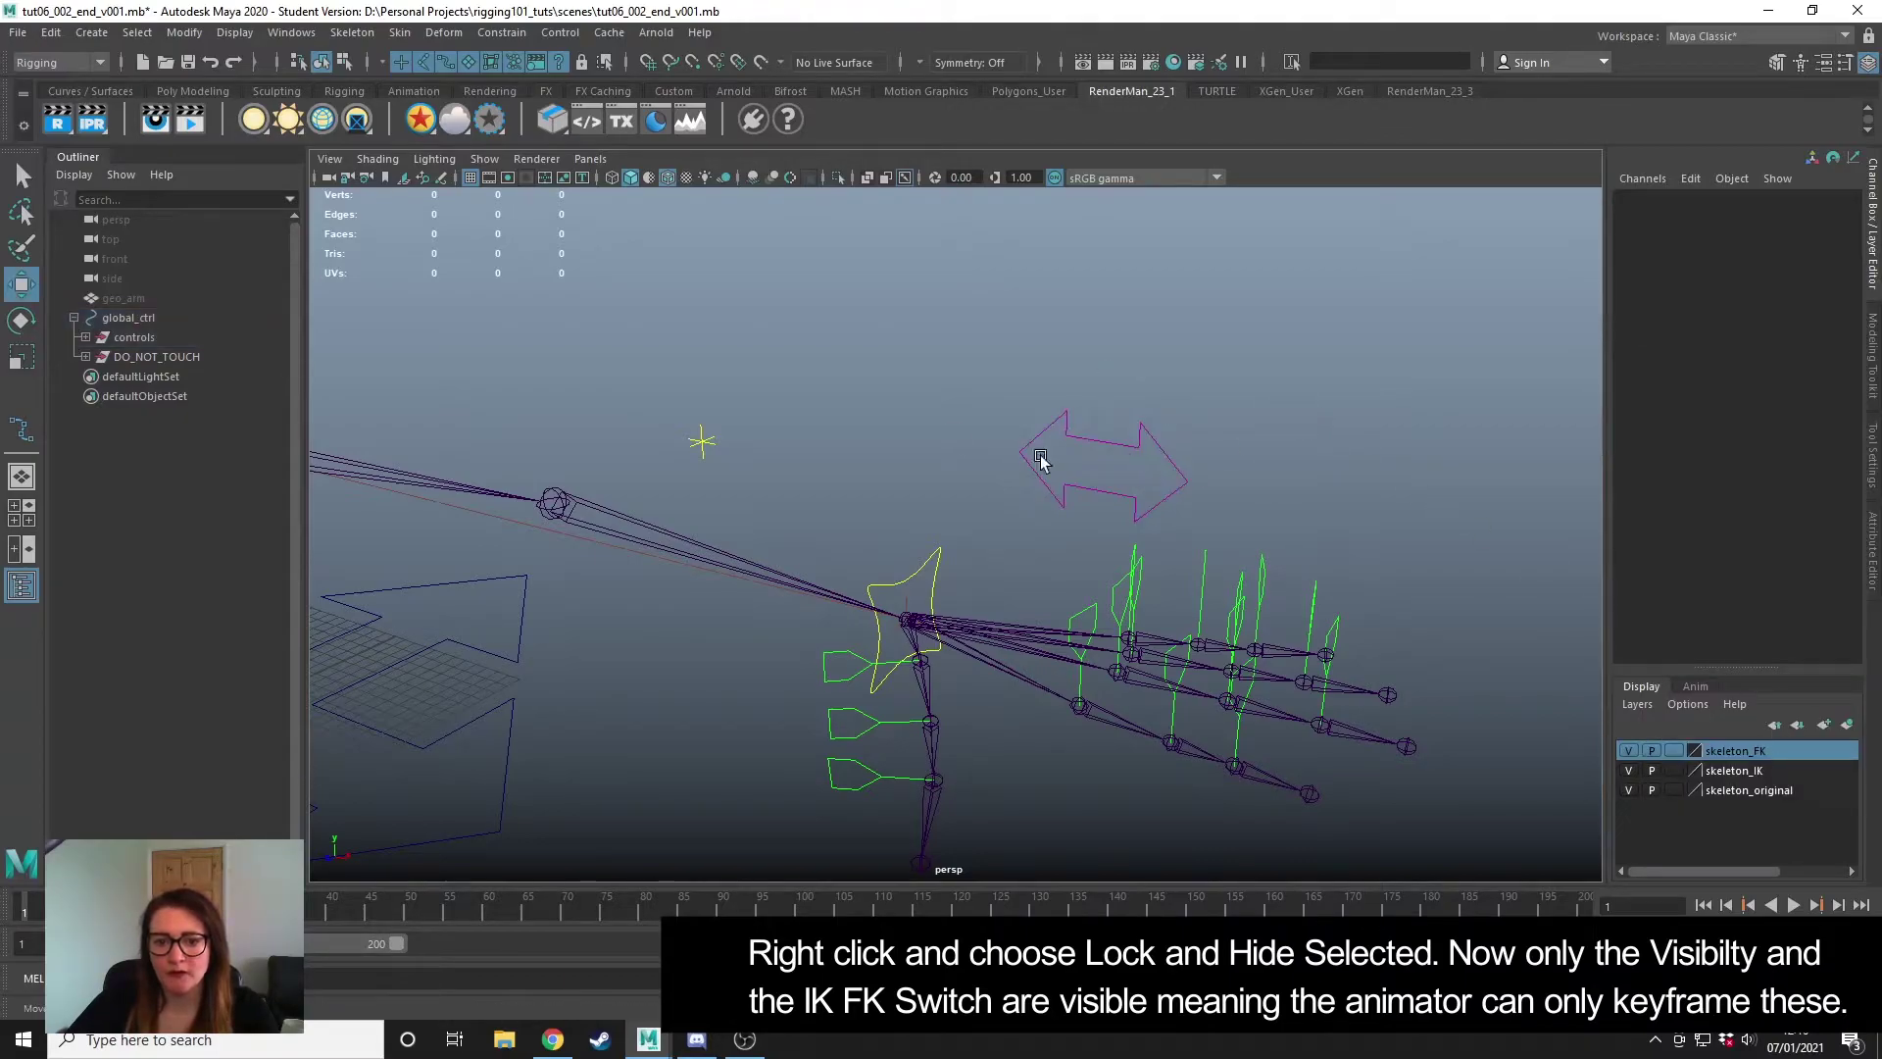
left_click(1149, 438)
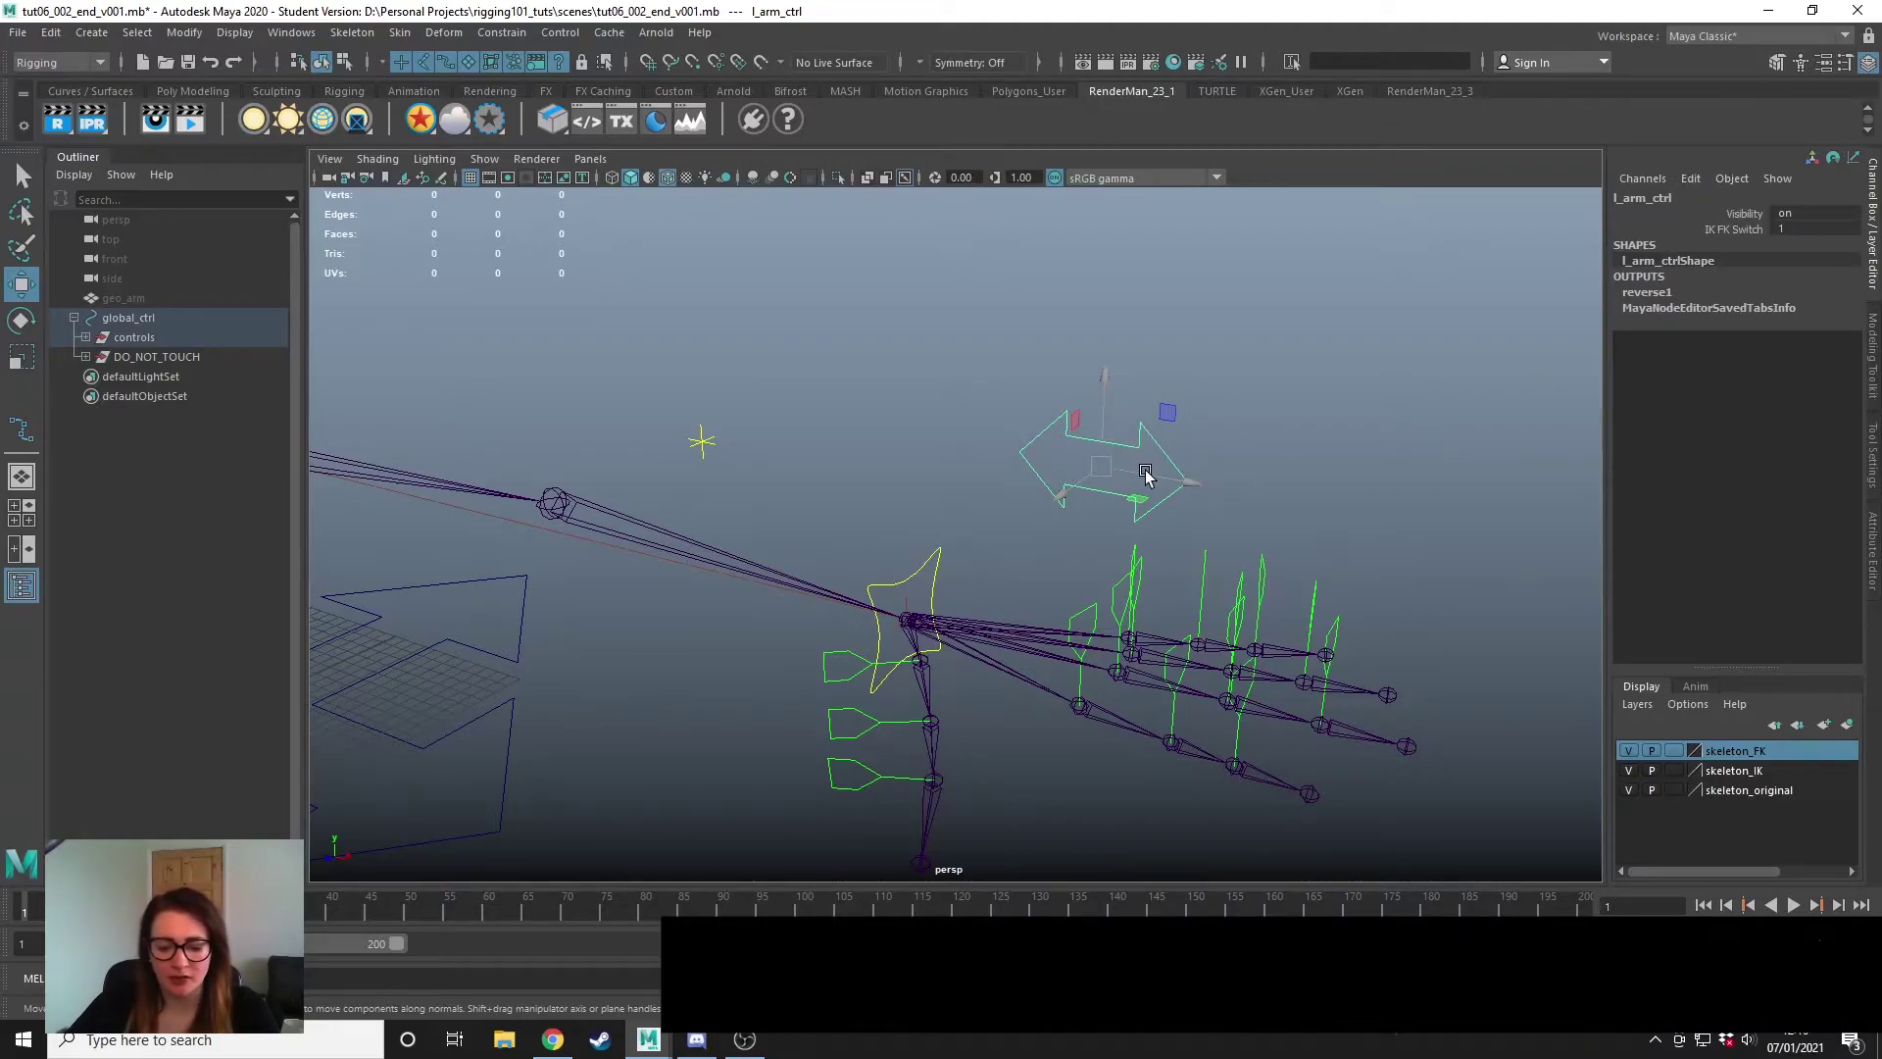
key("e")
key("r")
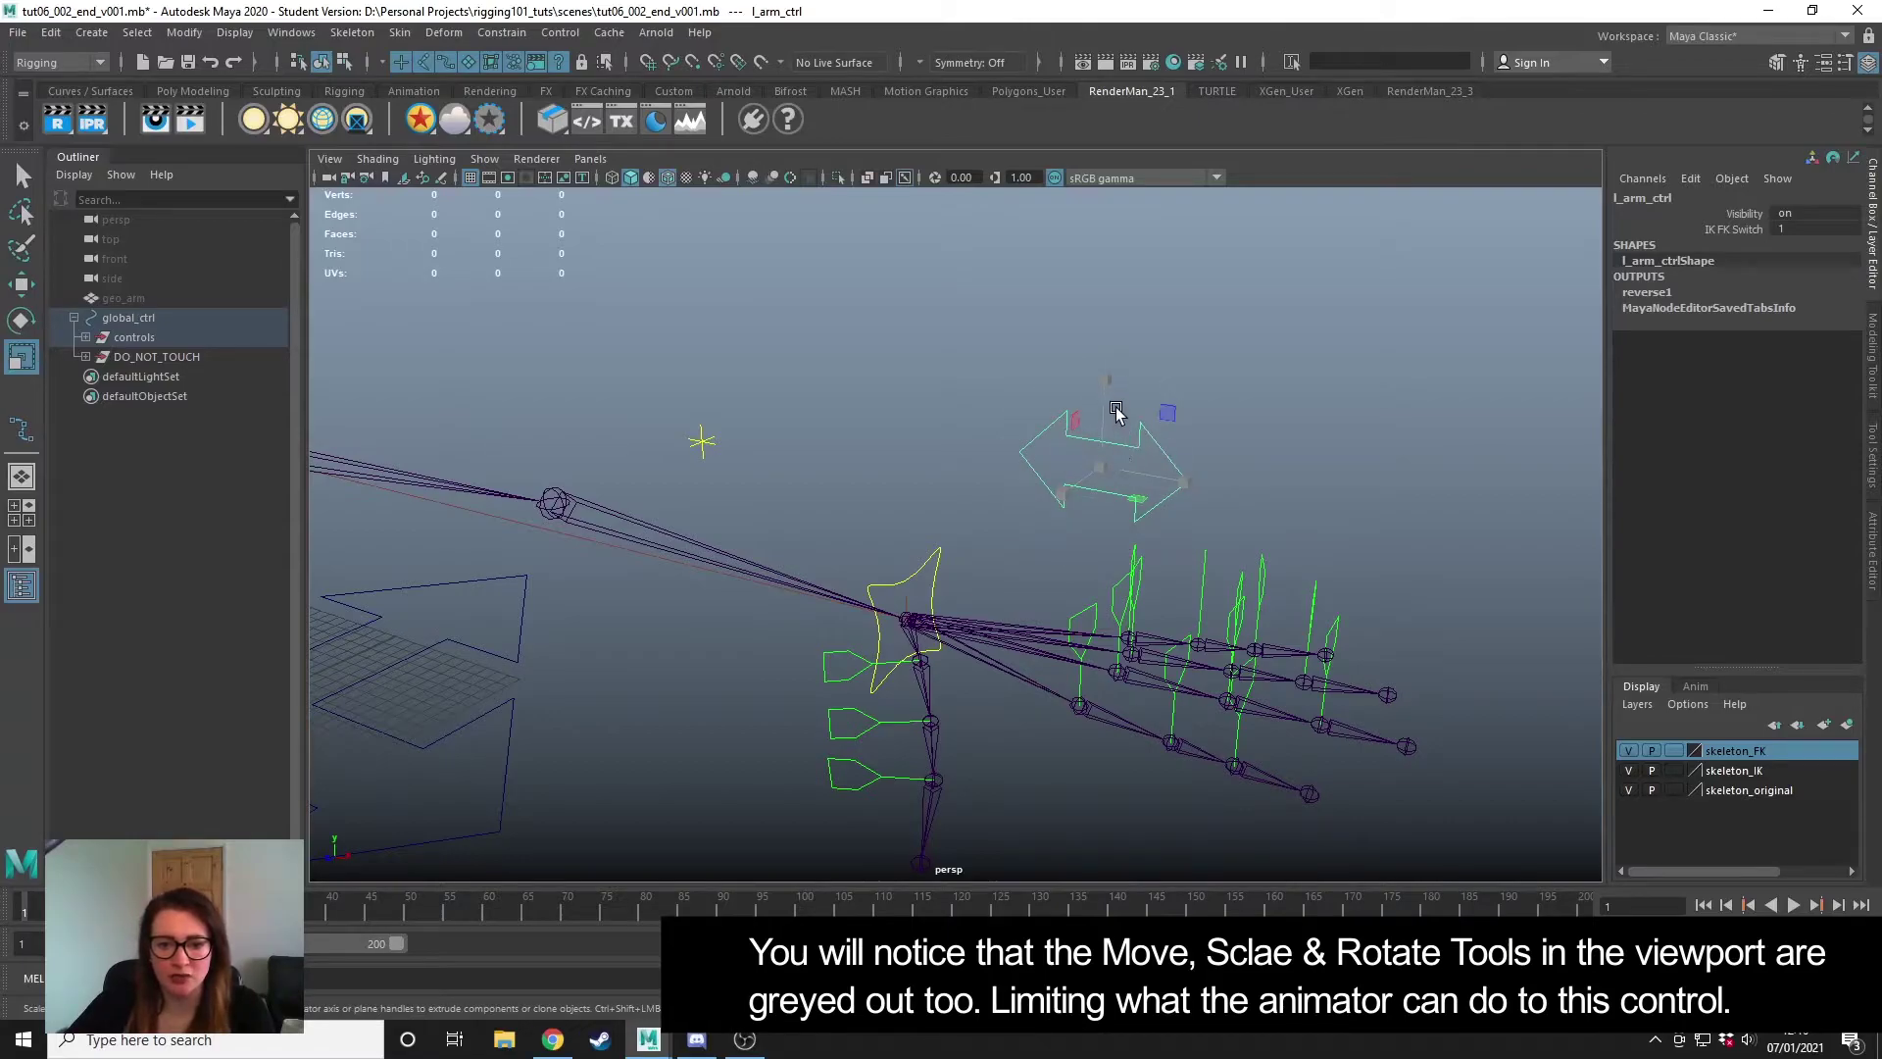
left_click(1132, 373)
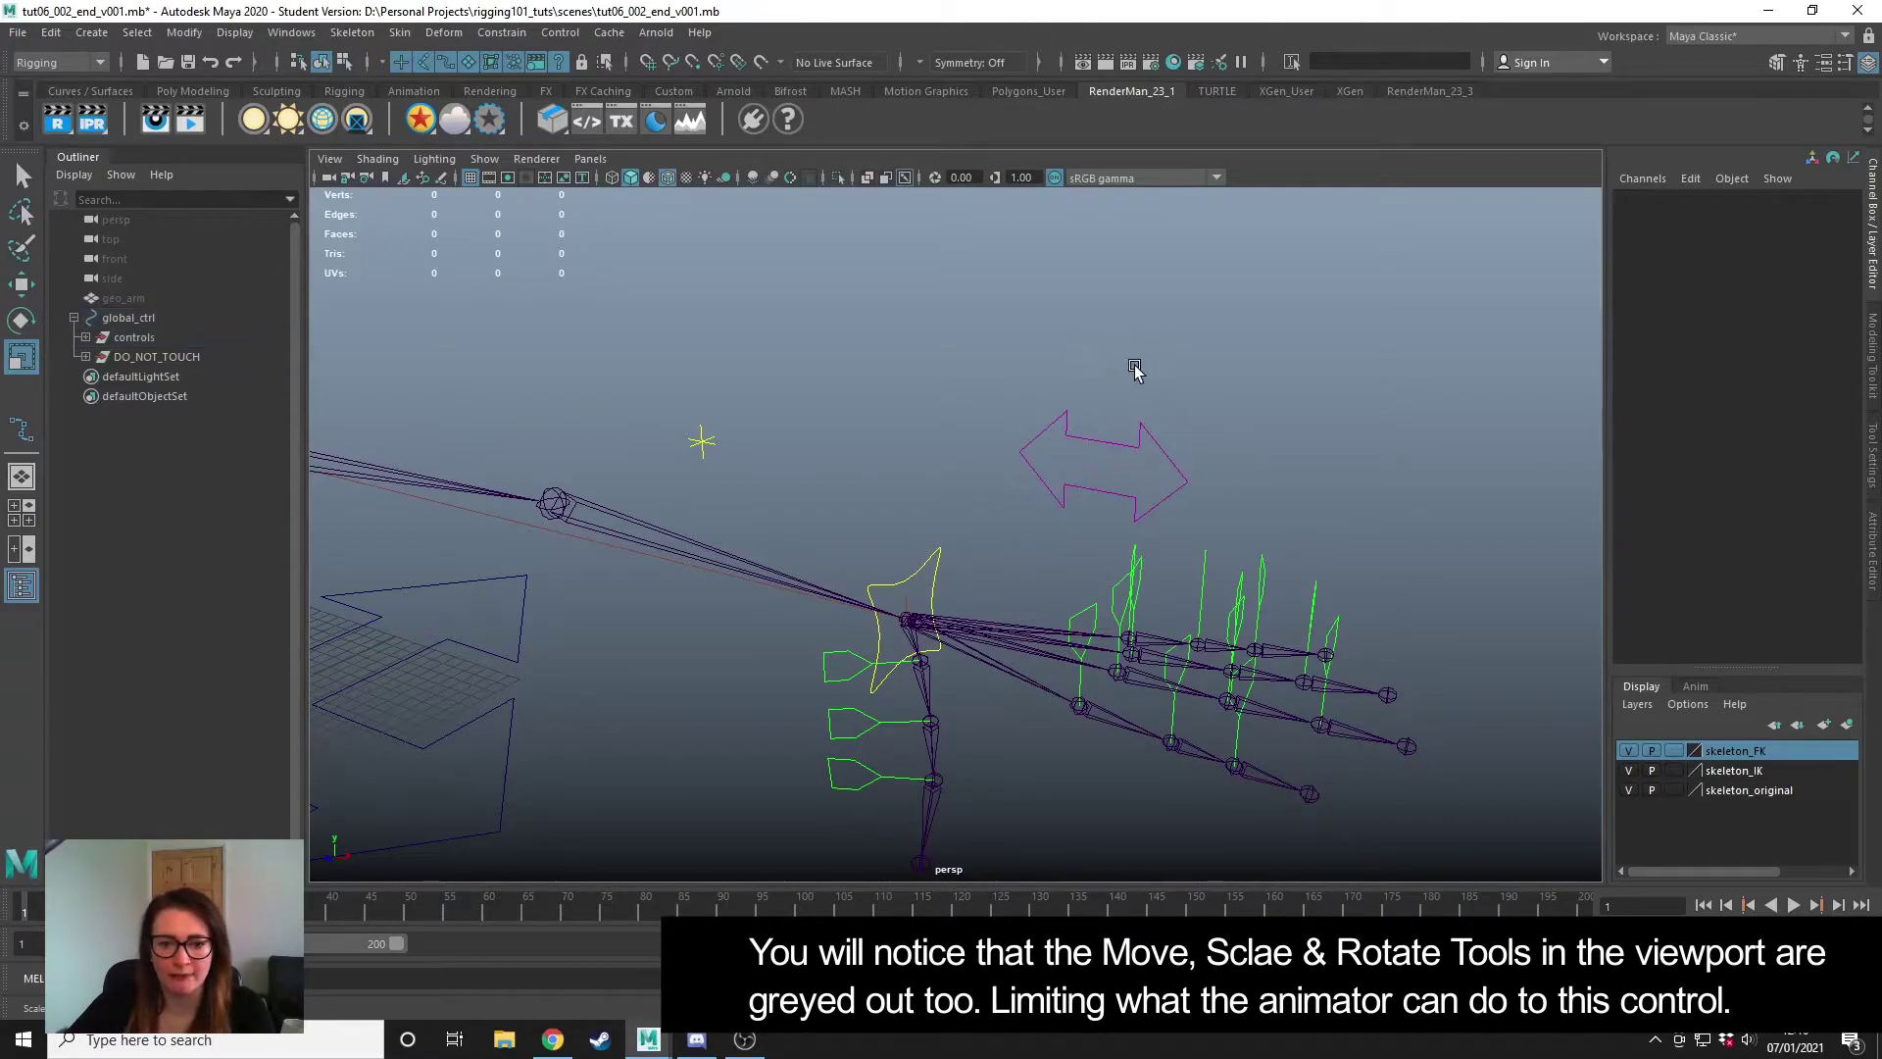
left_click(1119, 443)
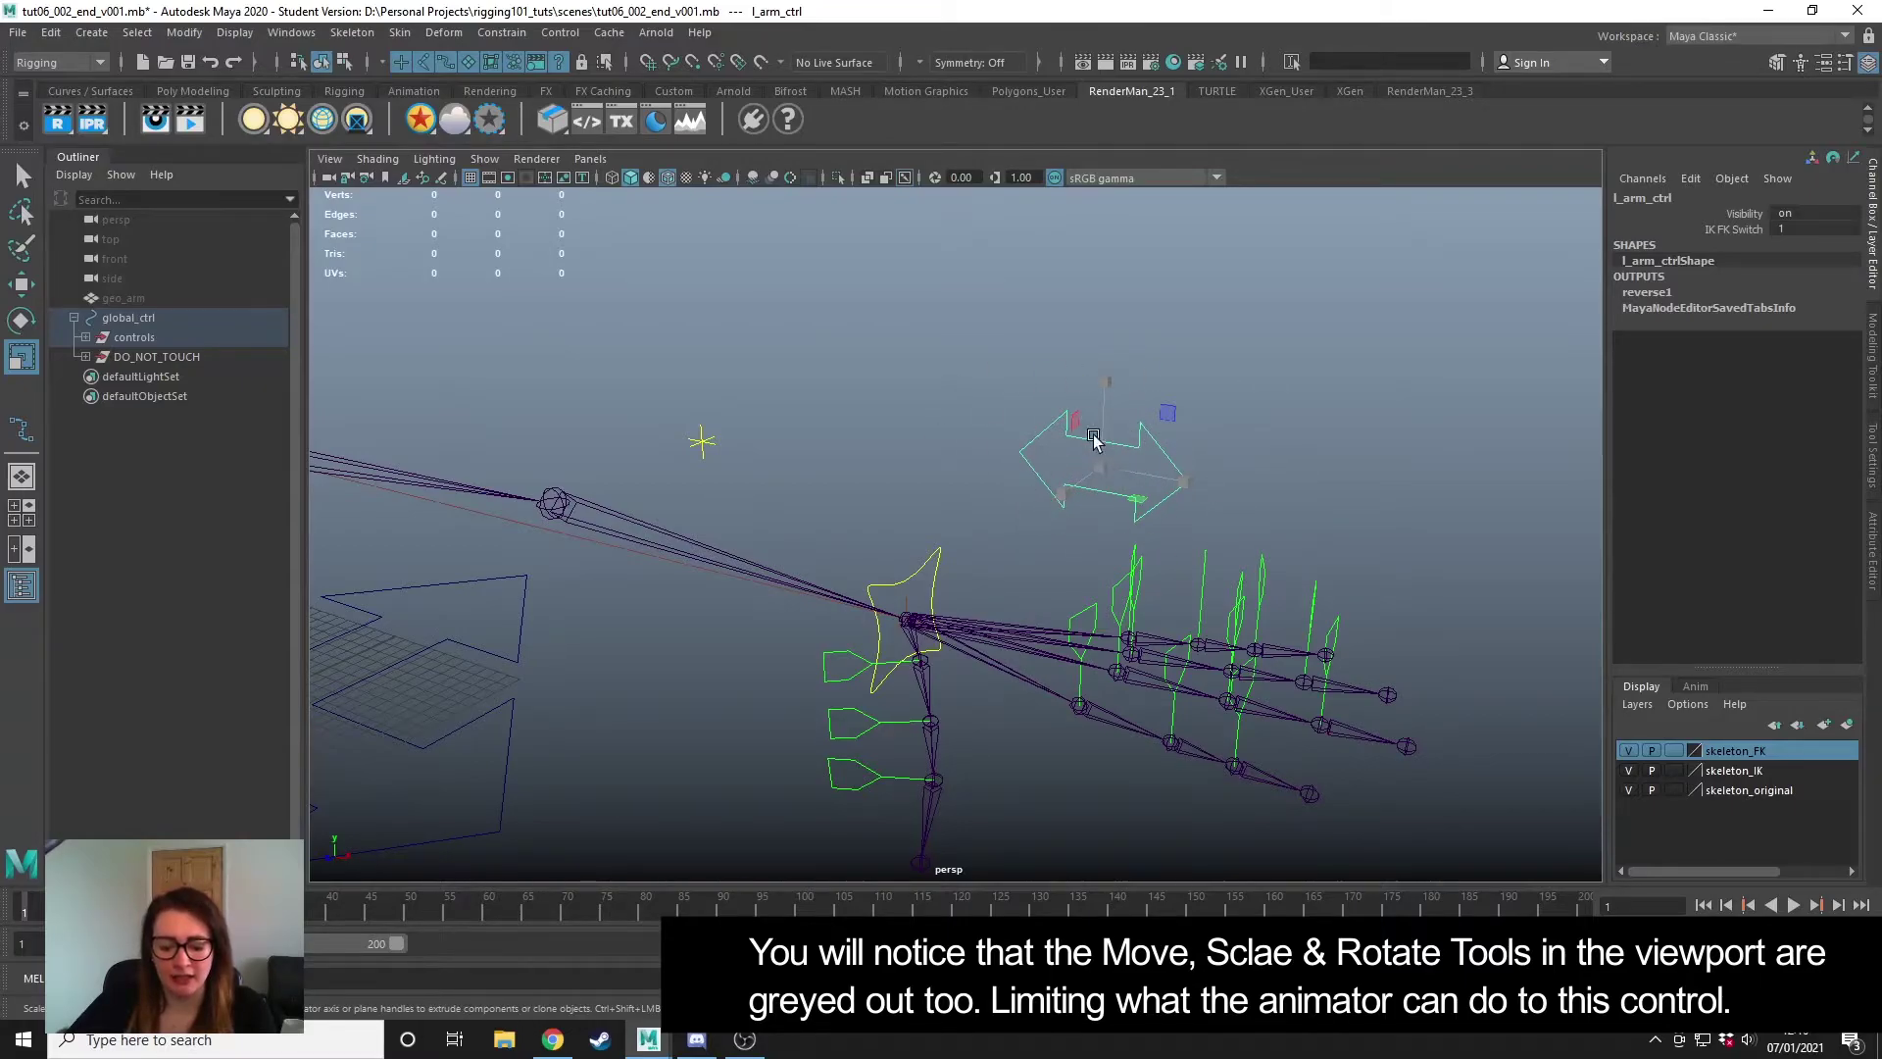
left_click(1739, 227)
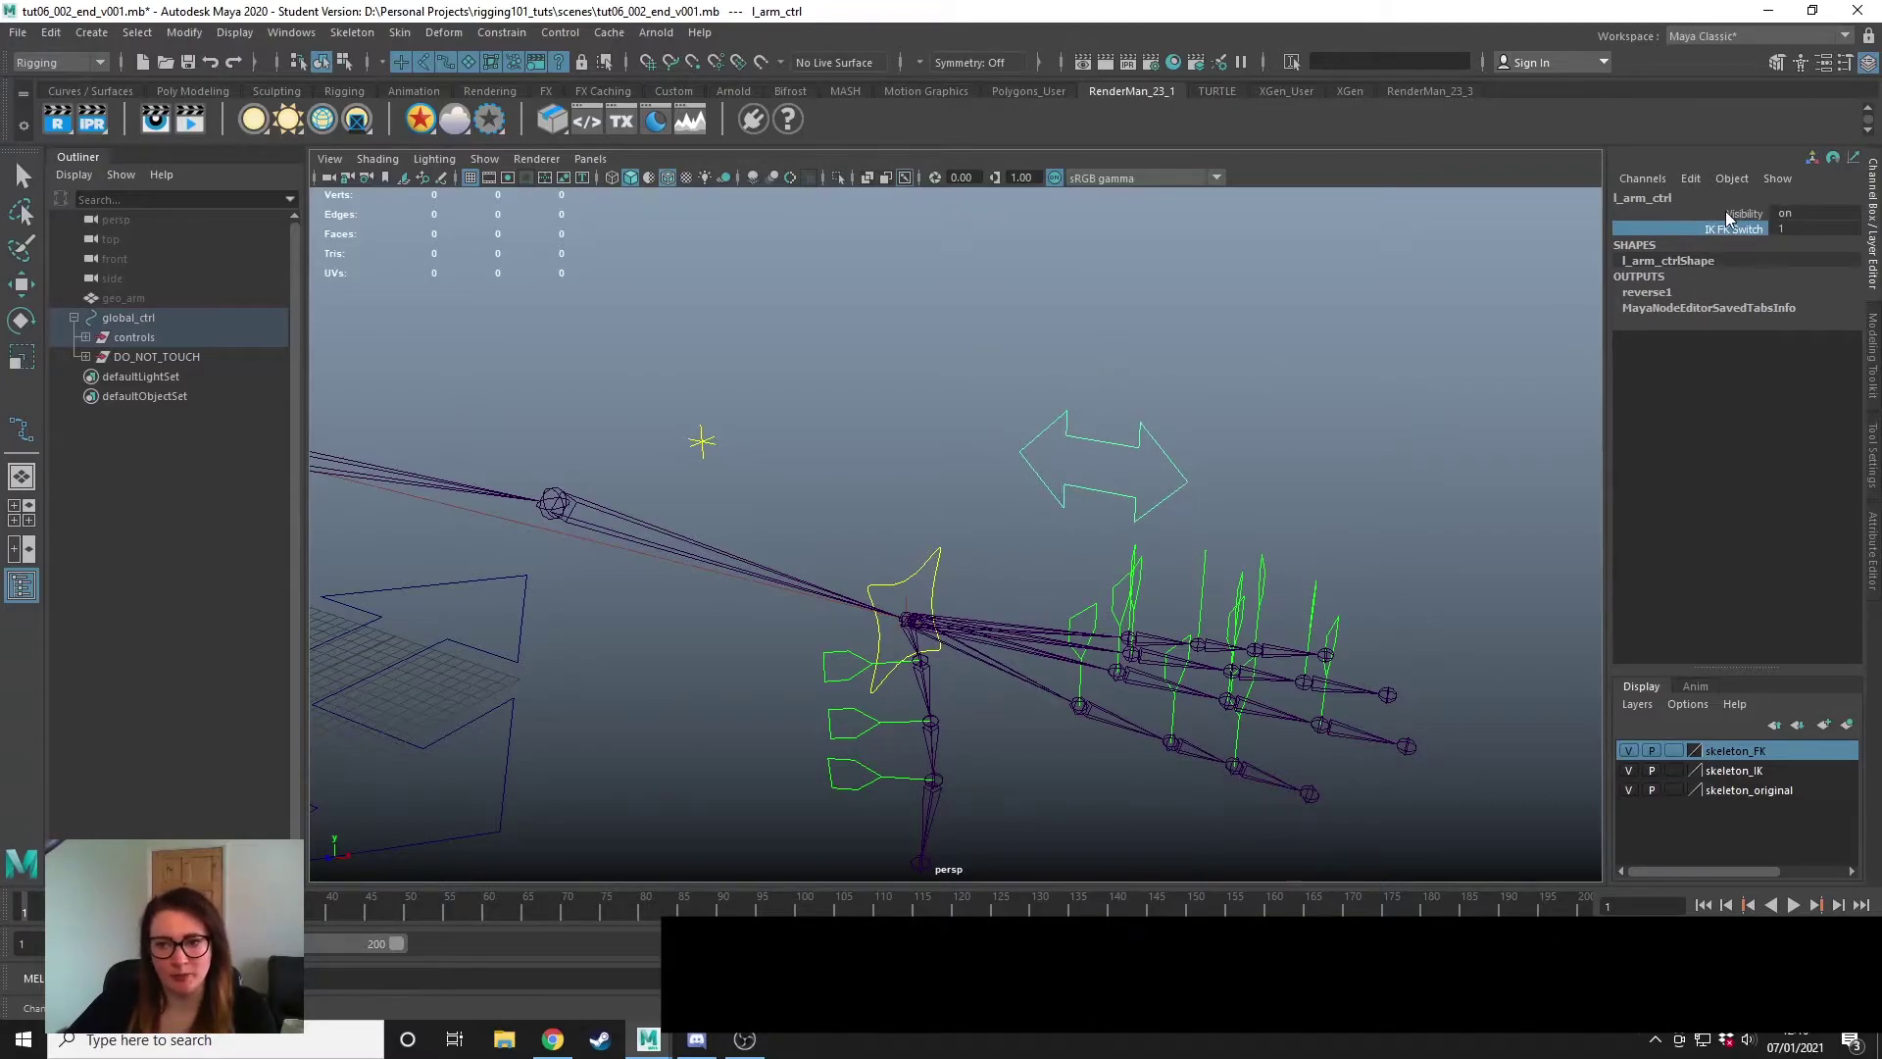
key("r")
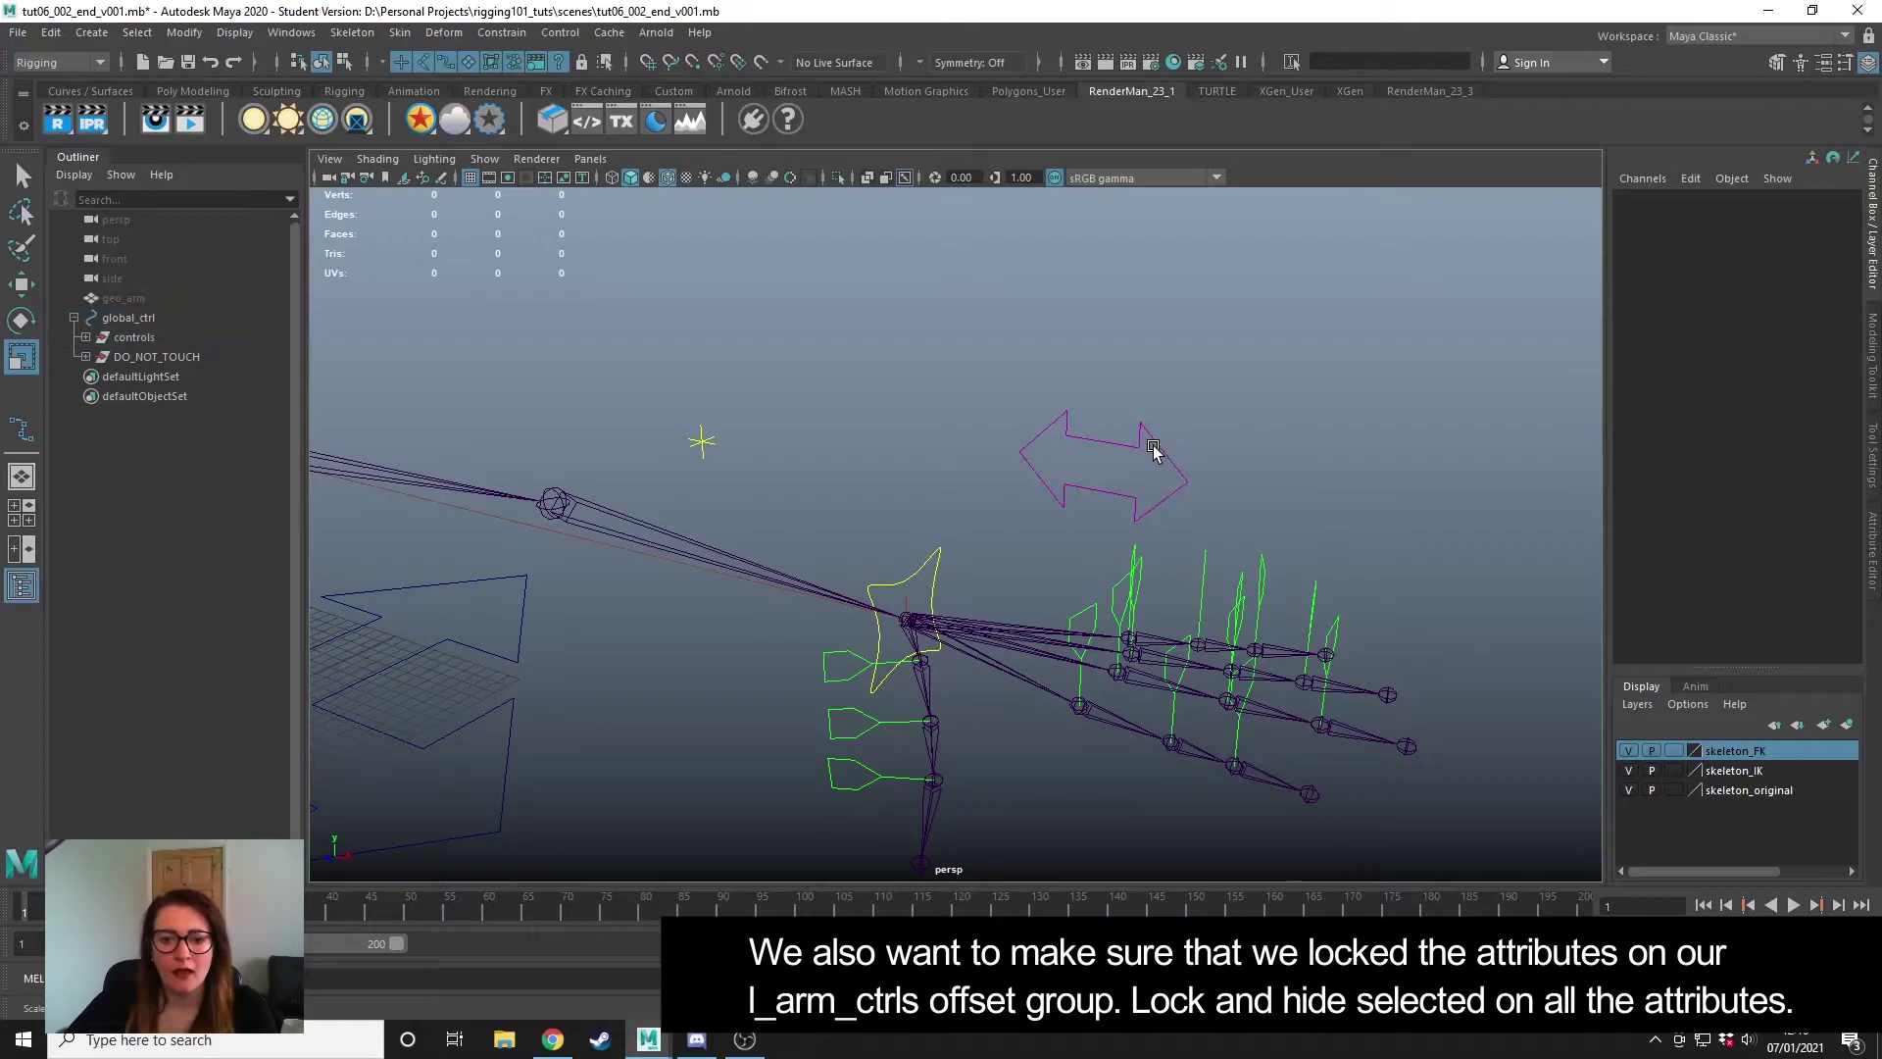
- Select l_arm_ctrl_offsetgrp from the controls group and lock and hide its Translate X–Scale Z channels
left_click(86, 337)
left_click(97, 435)
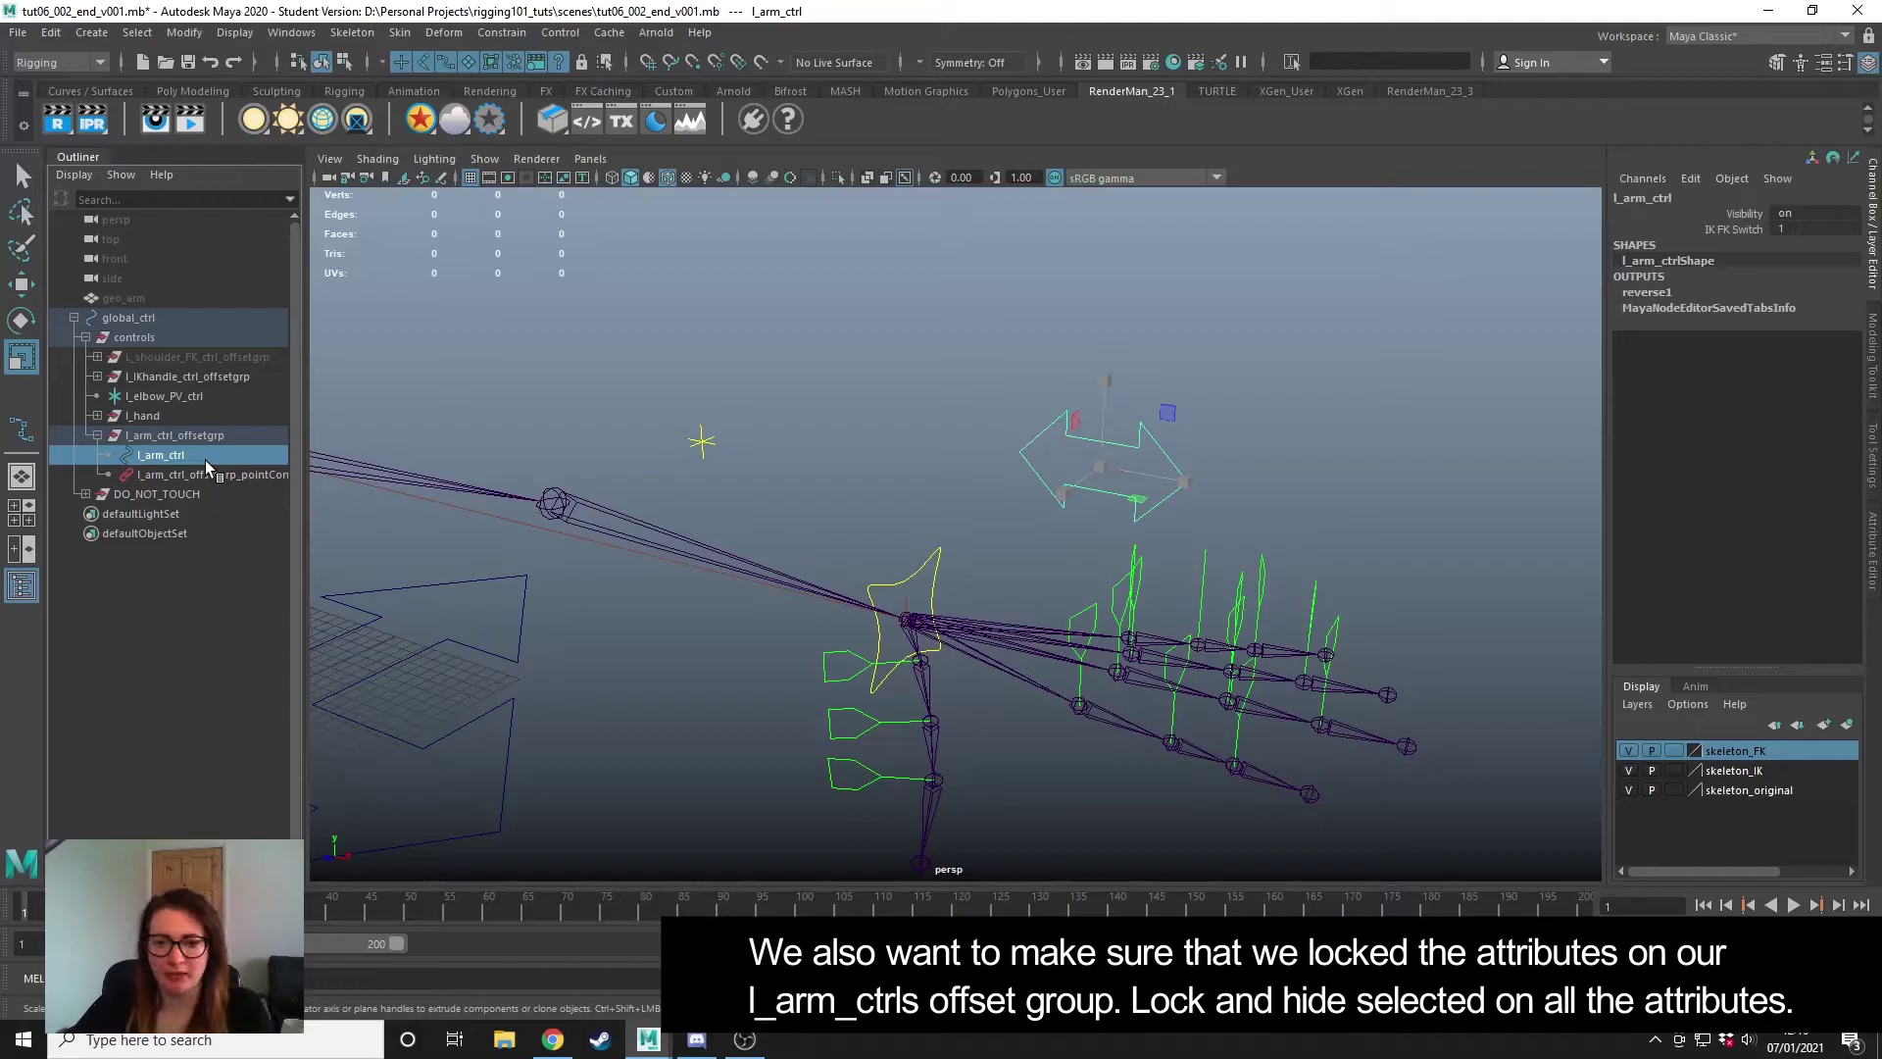
key("Up")
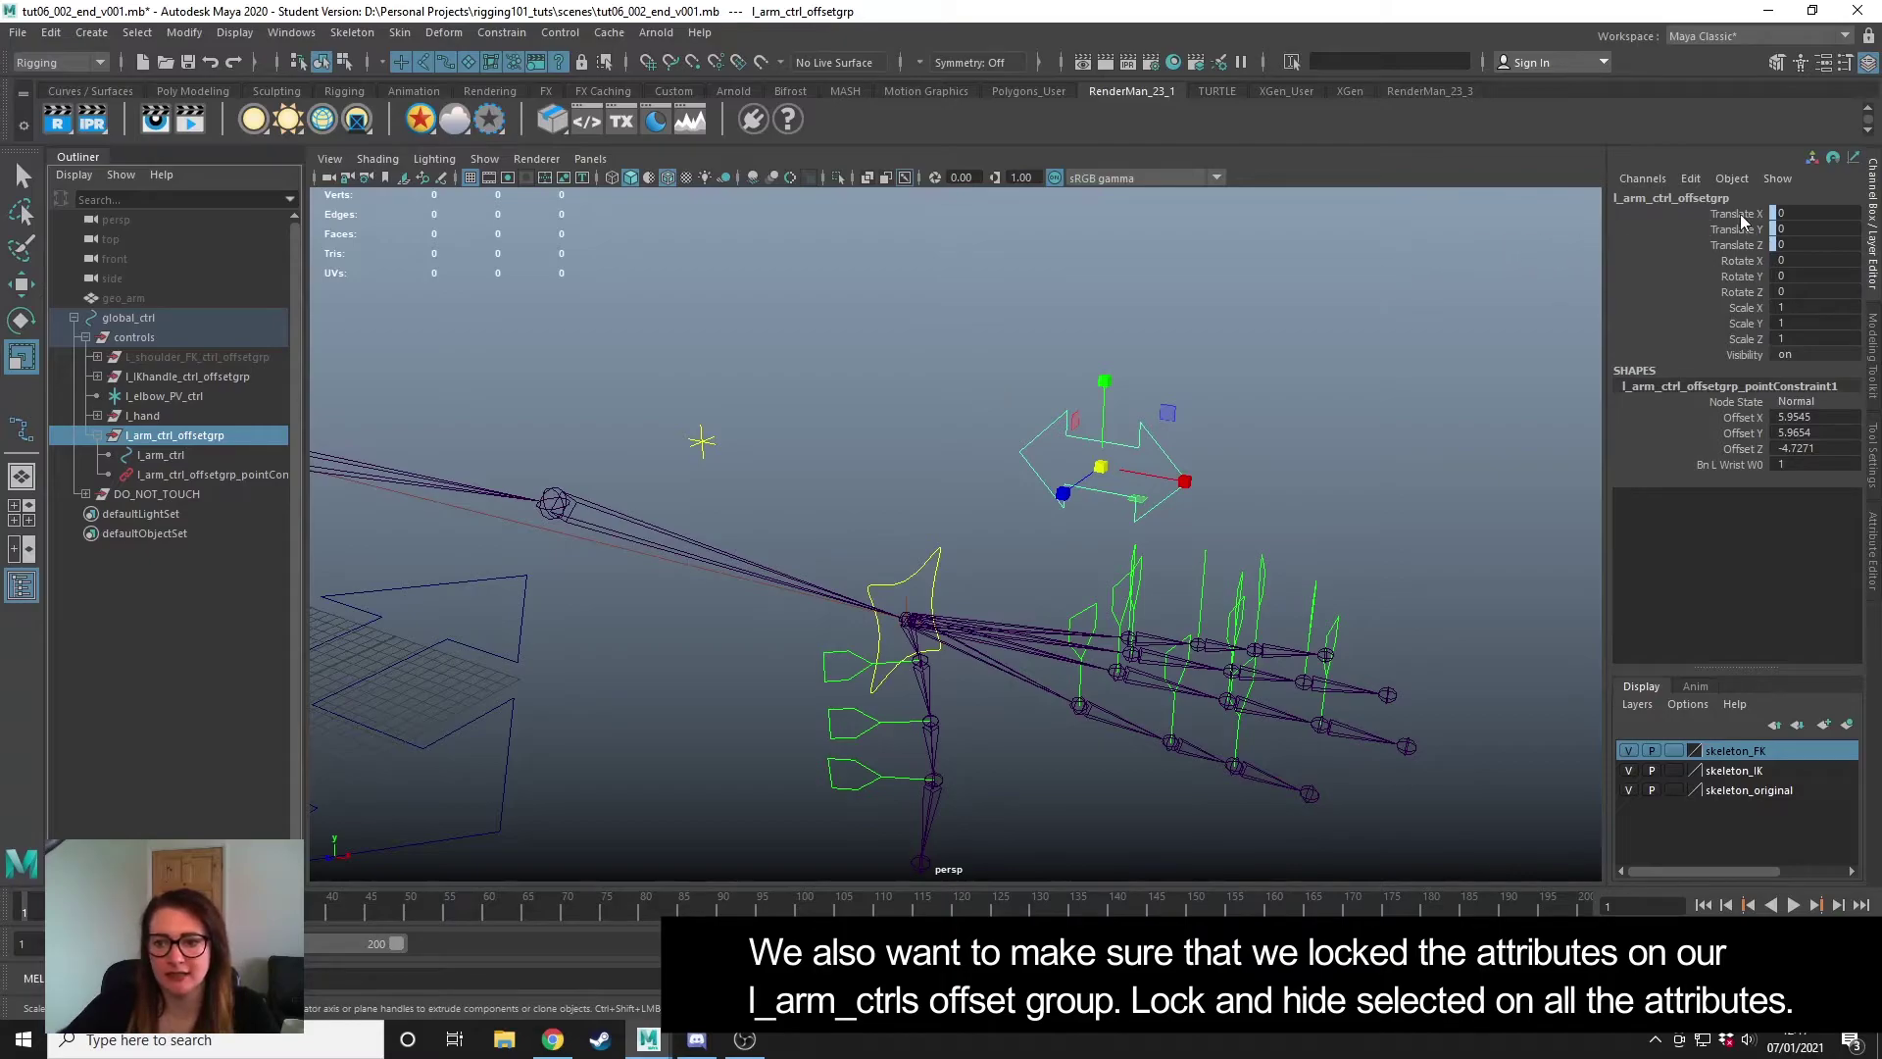
left_click_drag(1741, 216, 1742, 343)
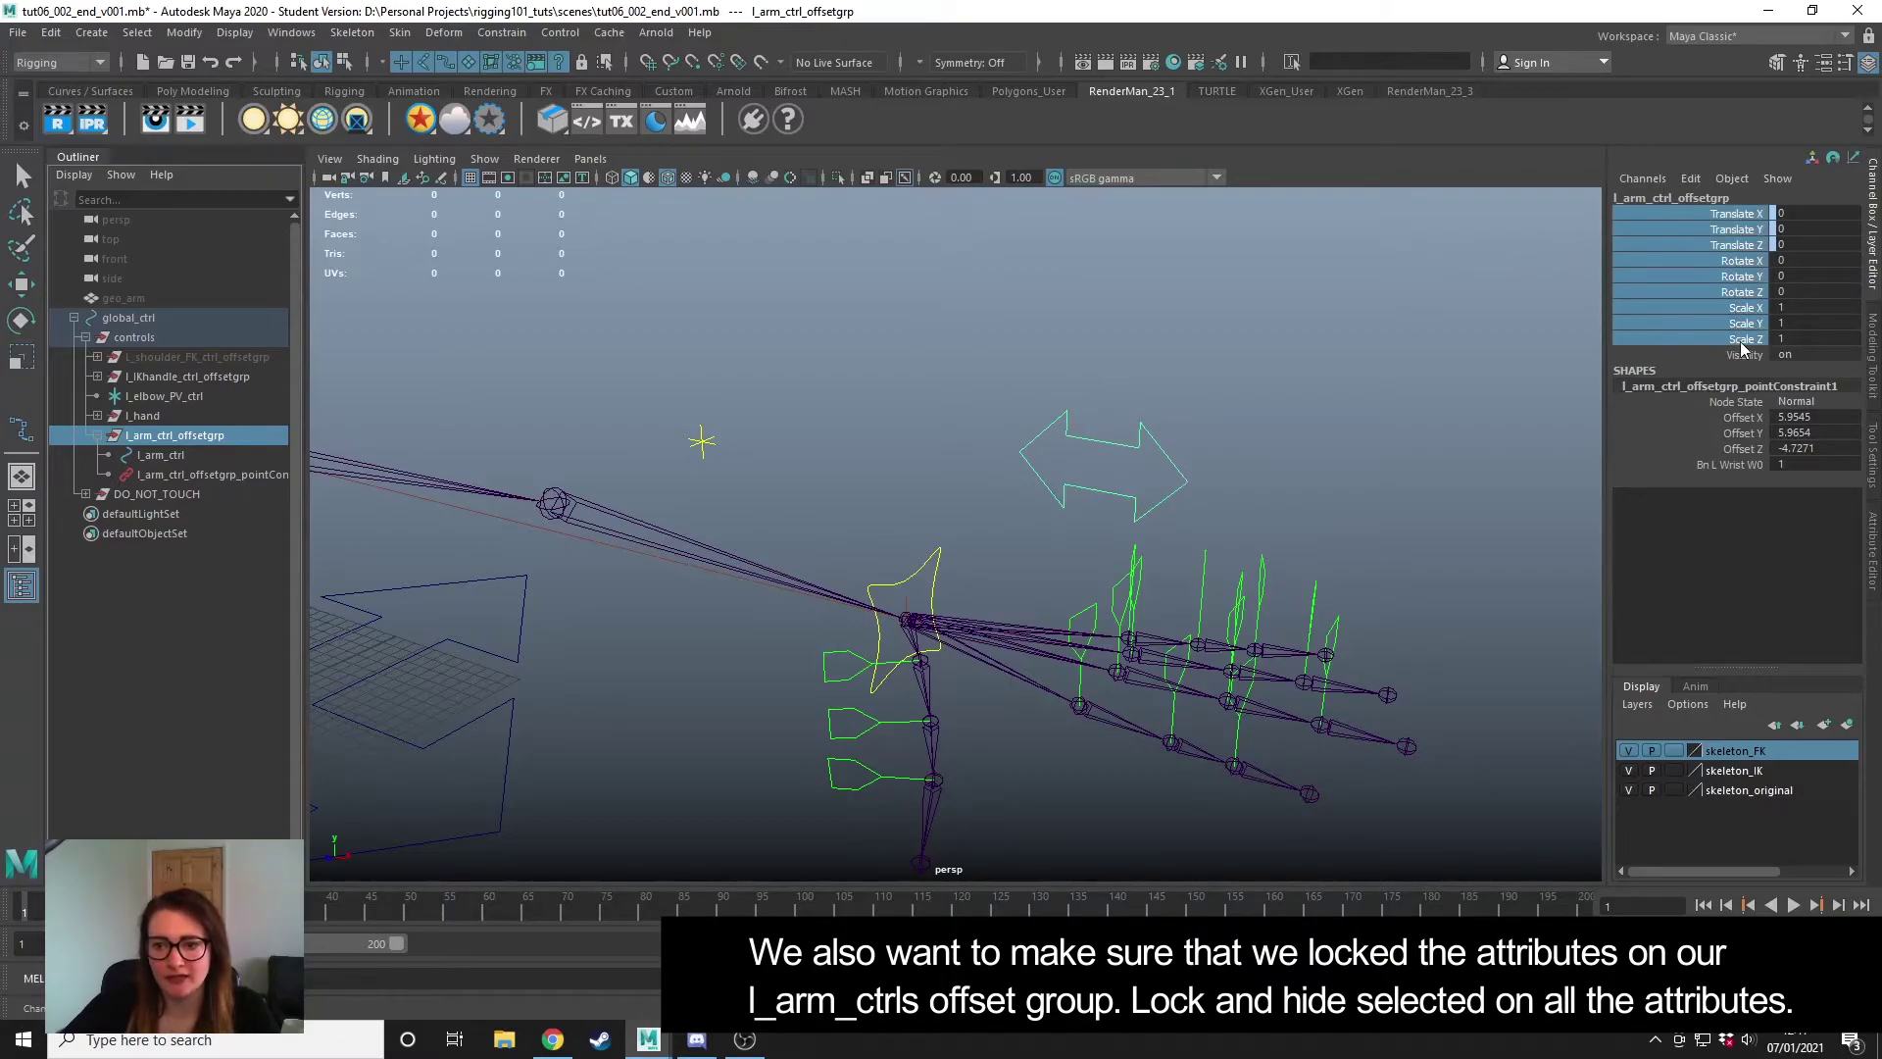
right_click(1742, 342)
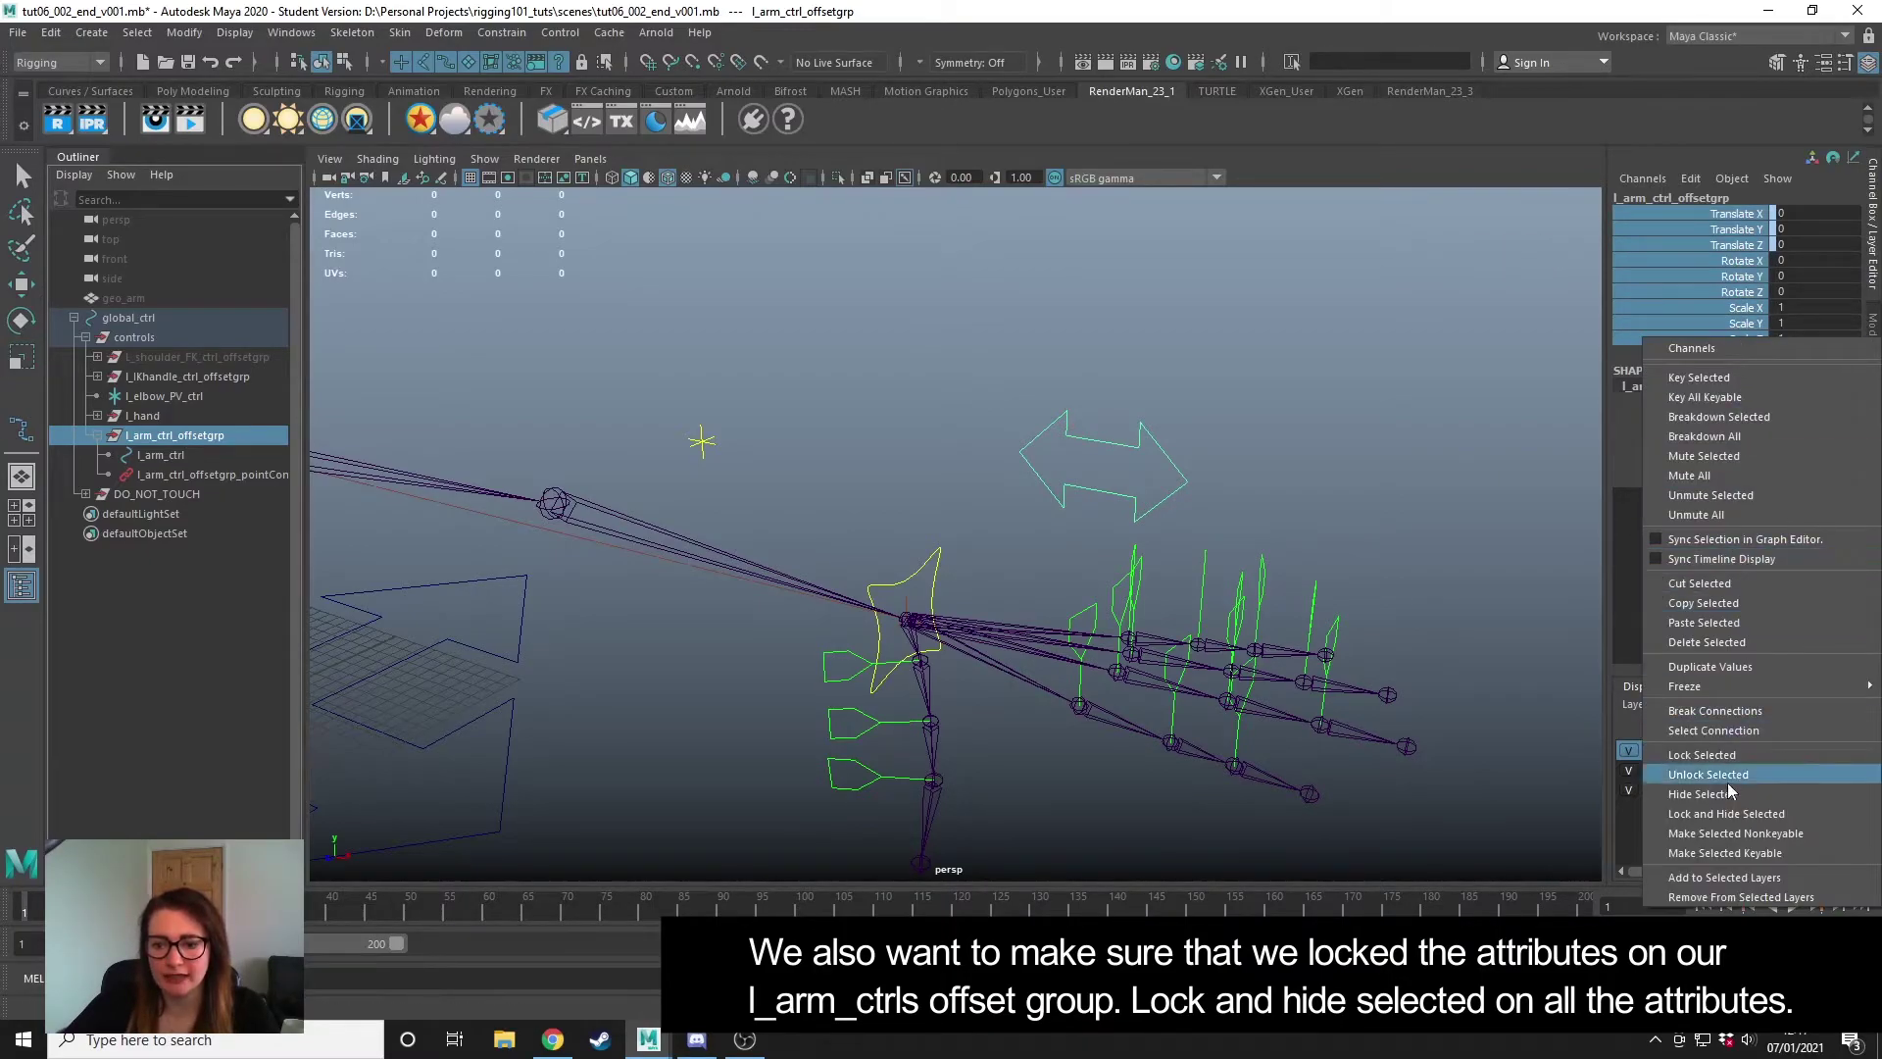
left_click(1723, 814)
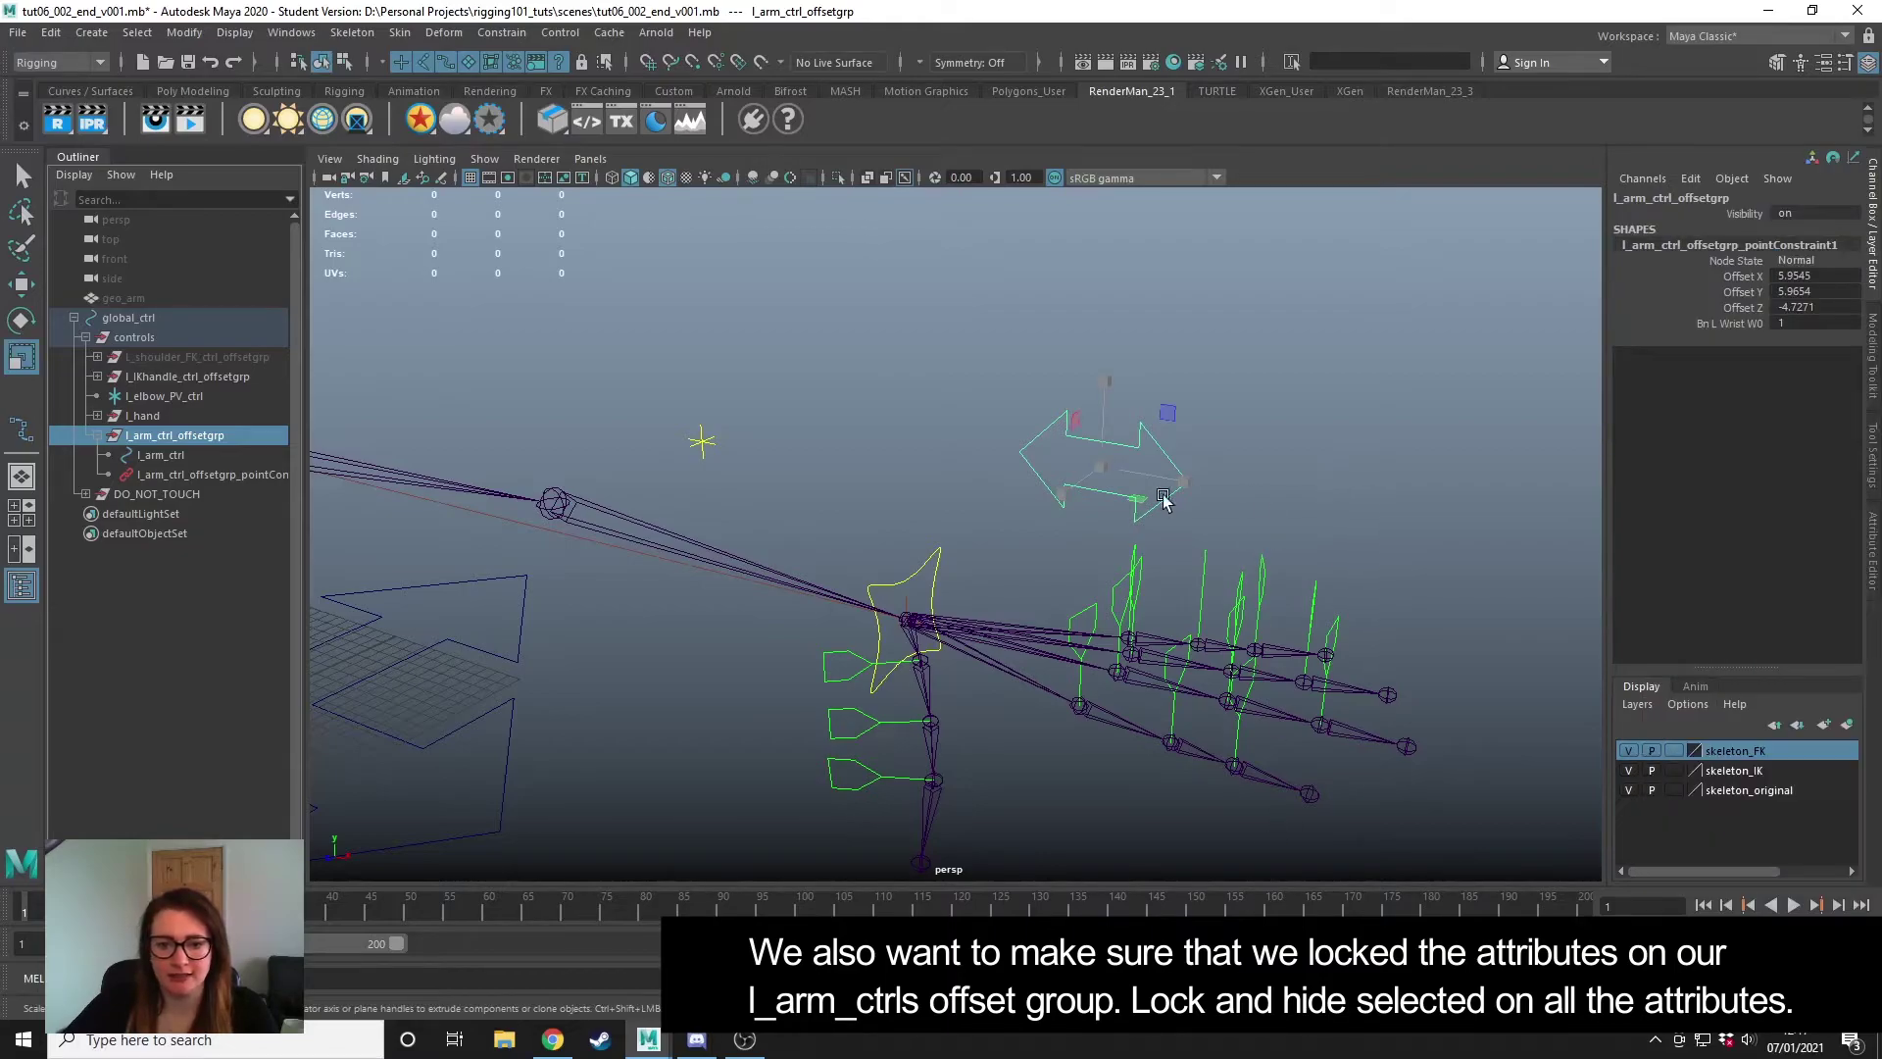
left_click(1326, 485)
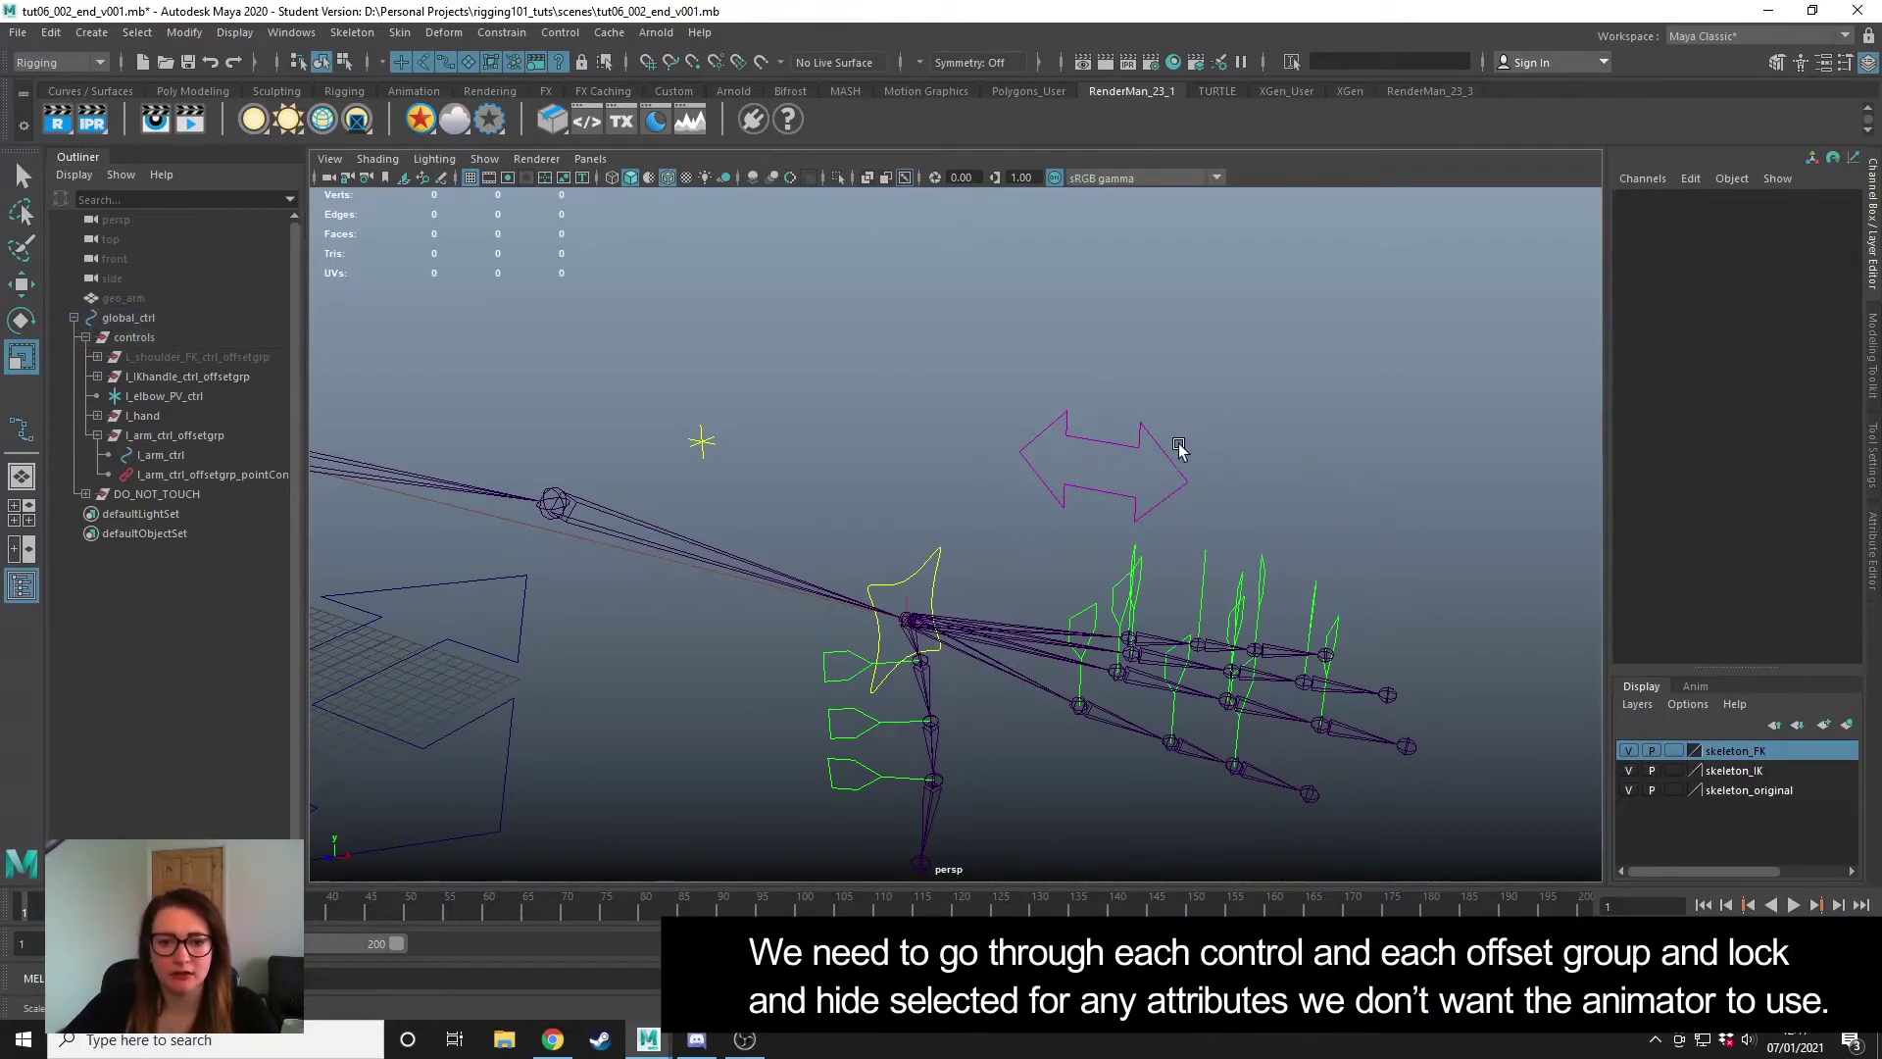
left_click(1165, 457)
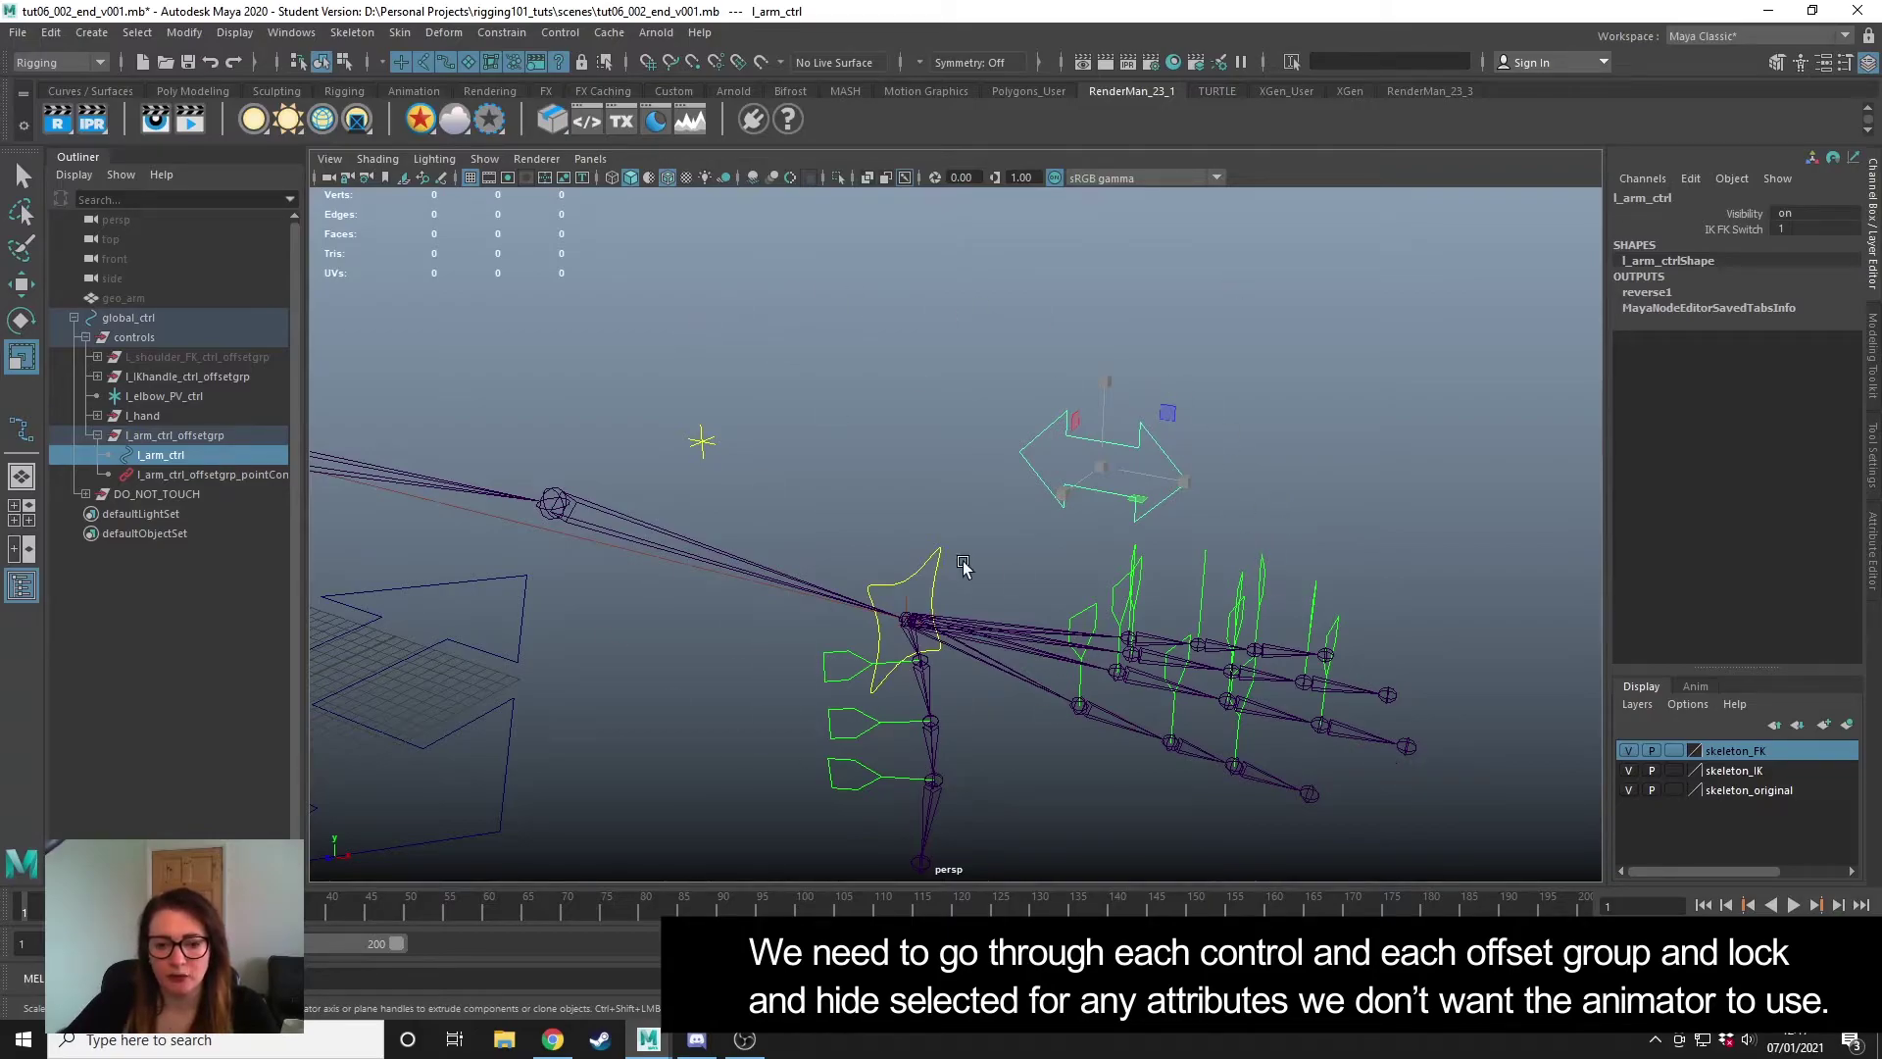
- Select all green finger controls plus the three thumb controls and lock and hide their Scale X, Y, Z
left_click_drag(1427, 617, 1298, 509, "alt")
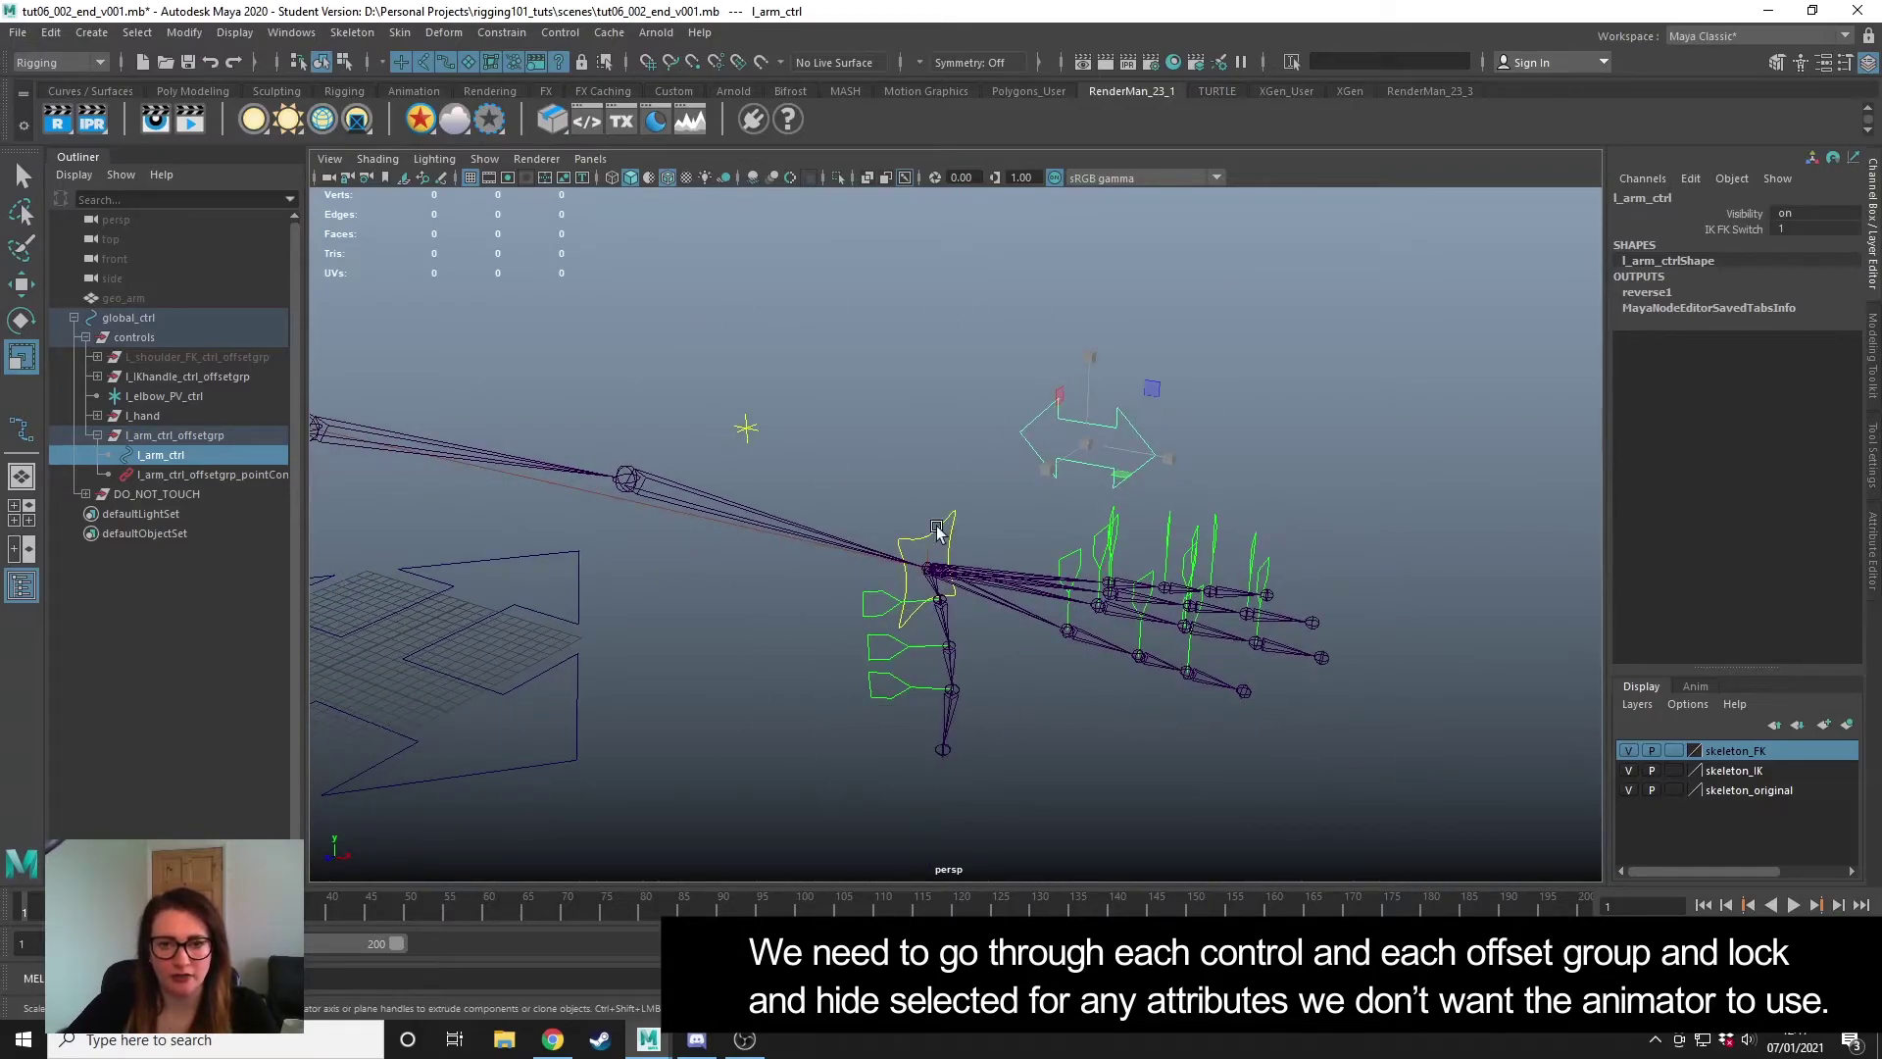
left_click_drag(1071, 723, 1204, 620, "alt")
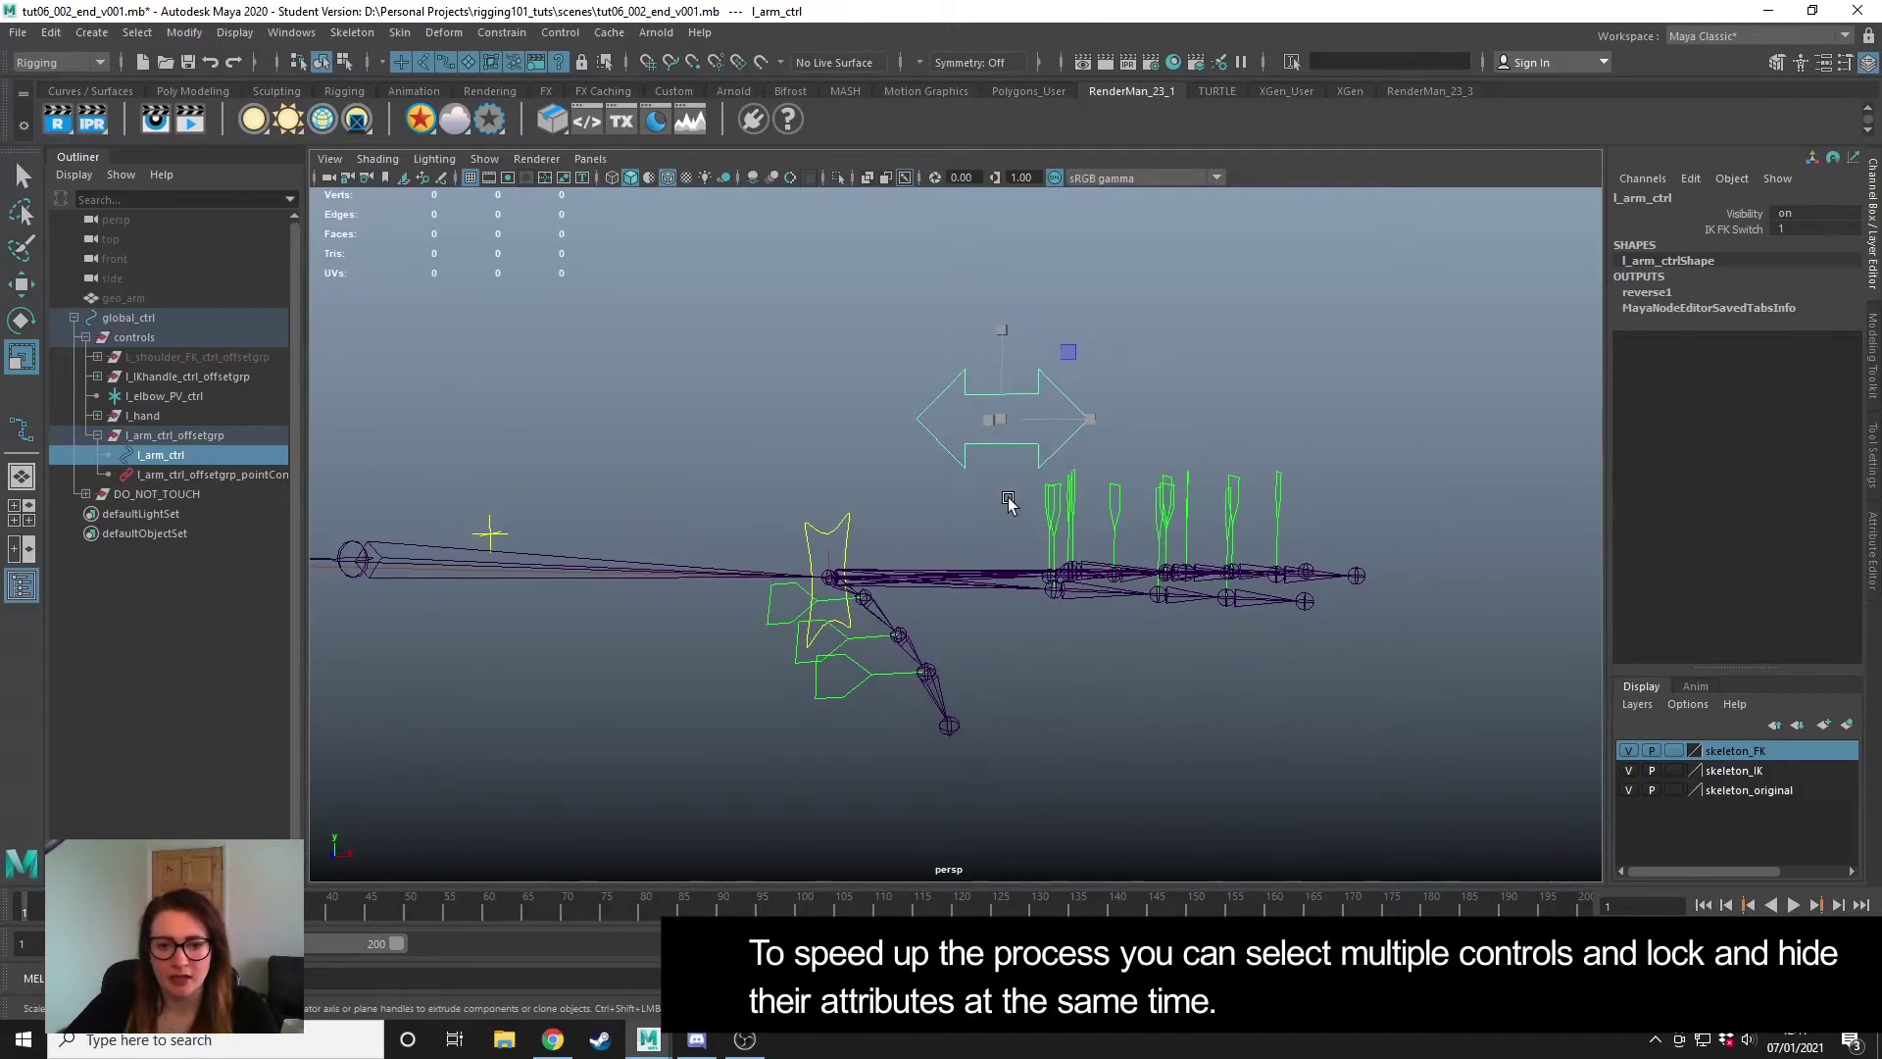
left_click_drag(992, 487, 1358, 537)
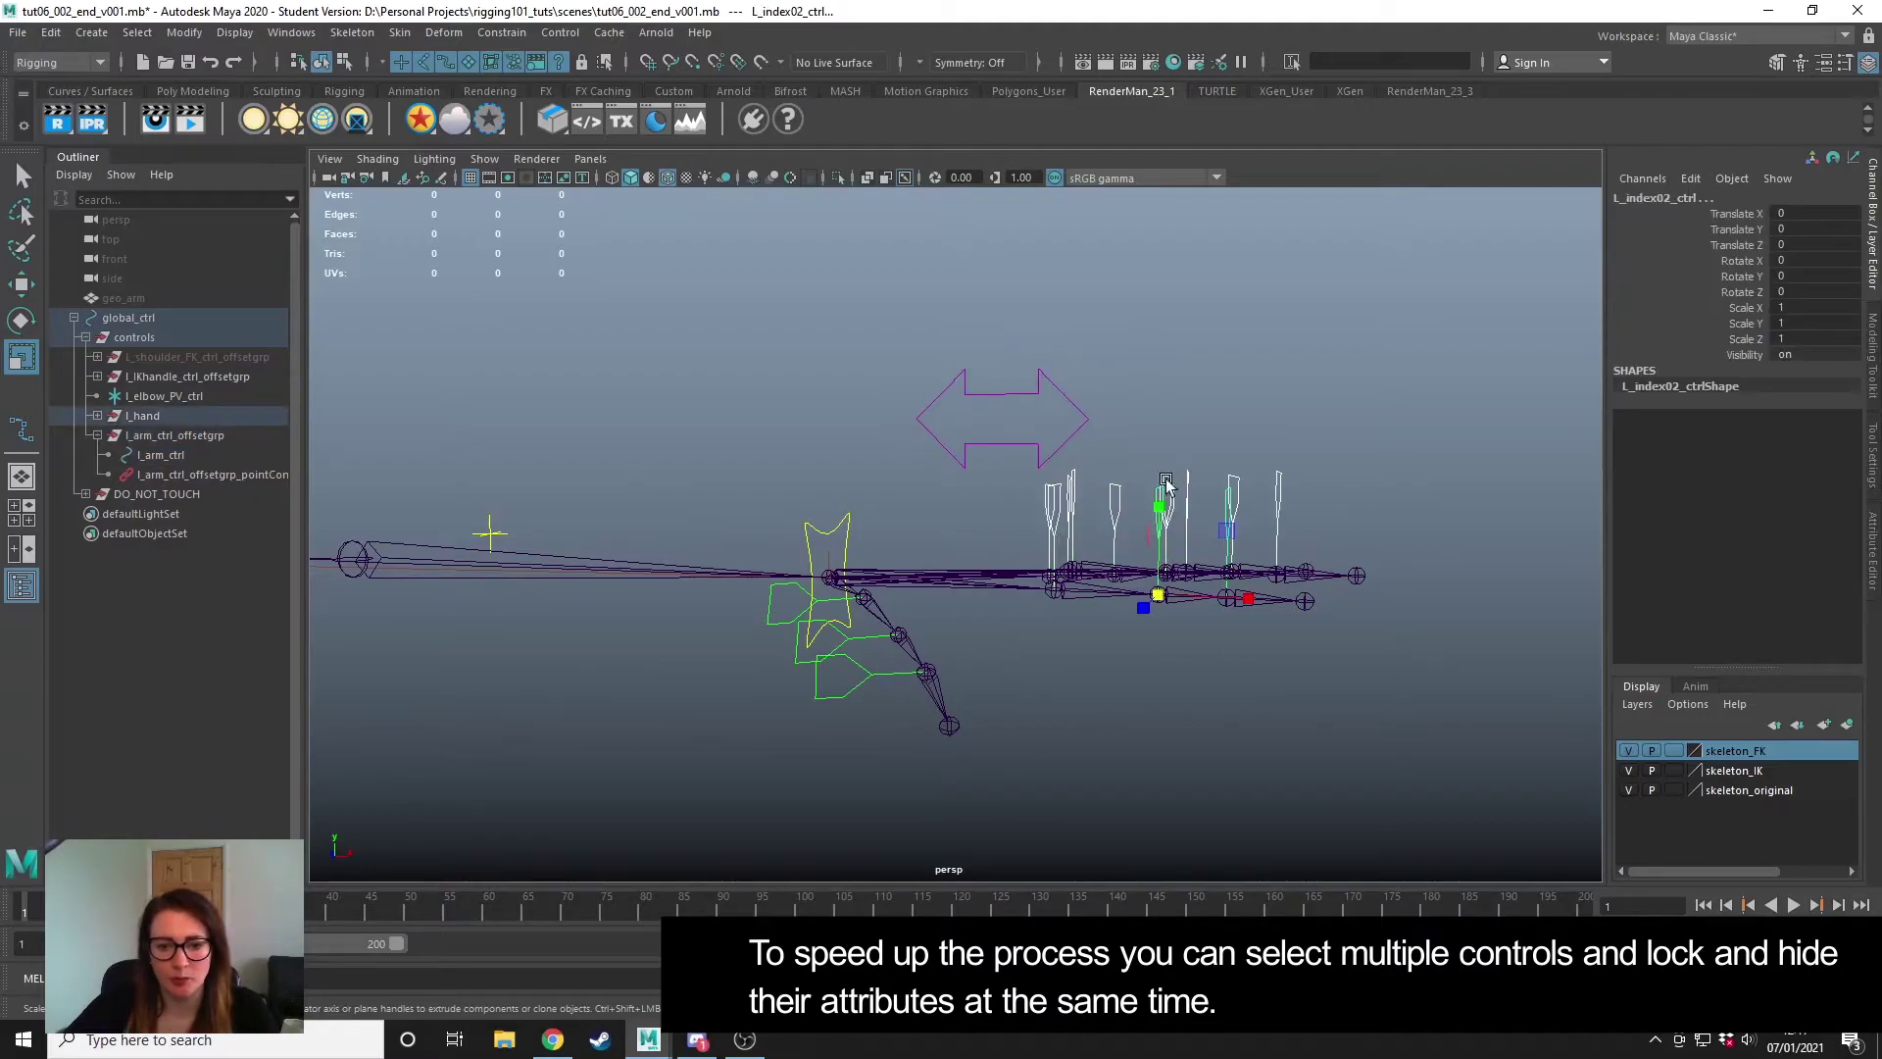
left_click_drag(1032, 753, 769, 621, "alt")
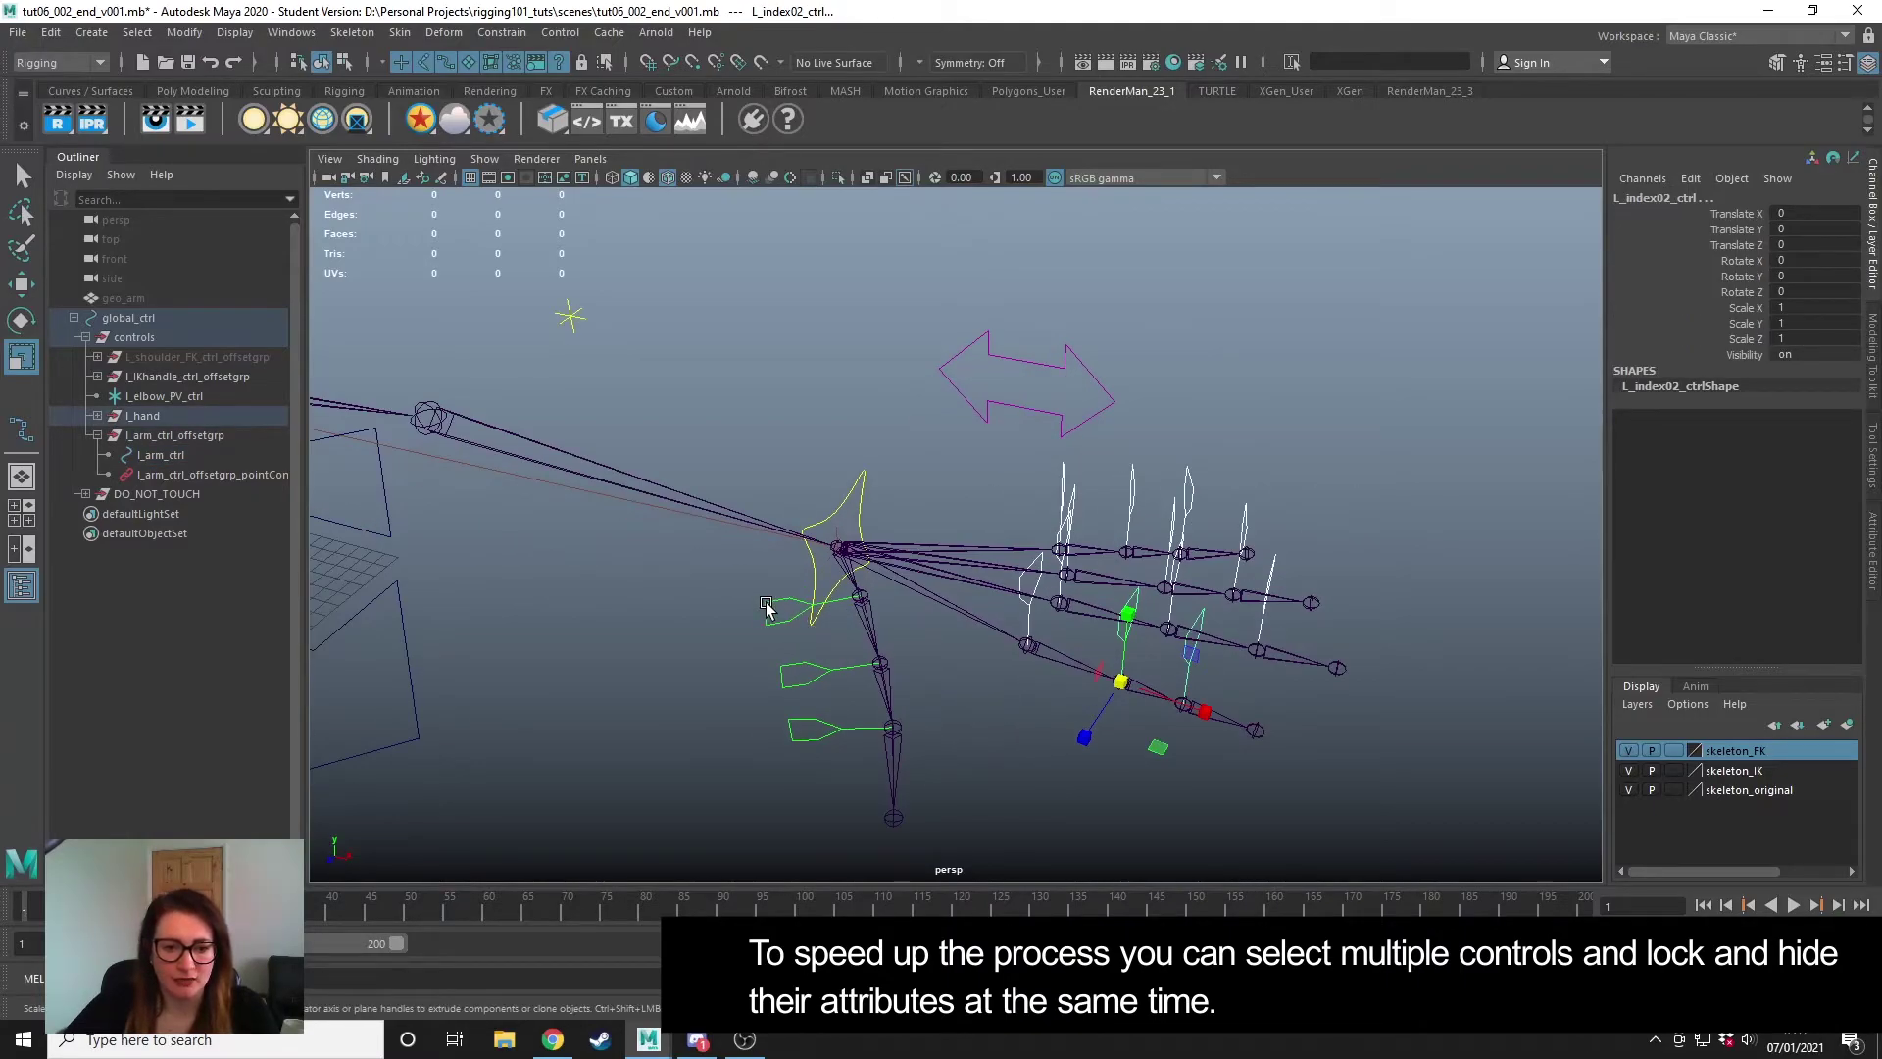
left_click(775, 614)
left_click(794, 674, "shift")
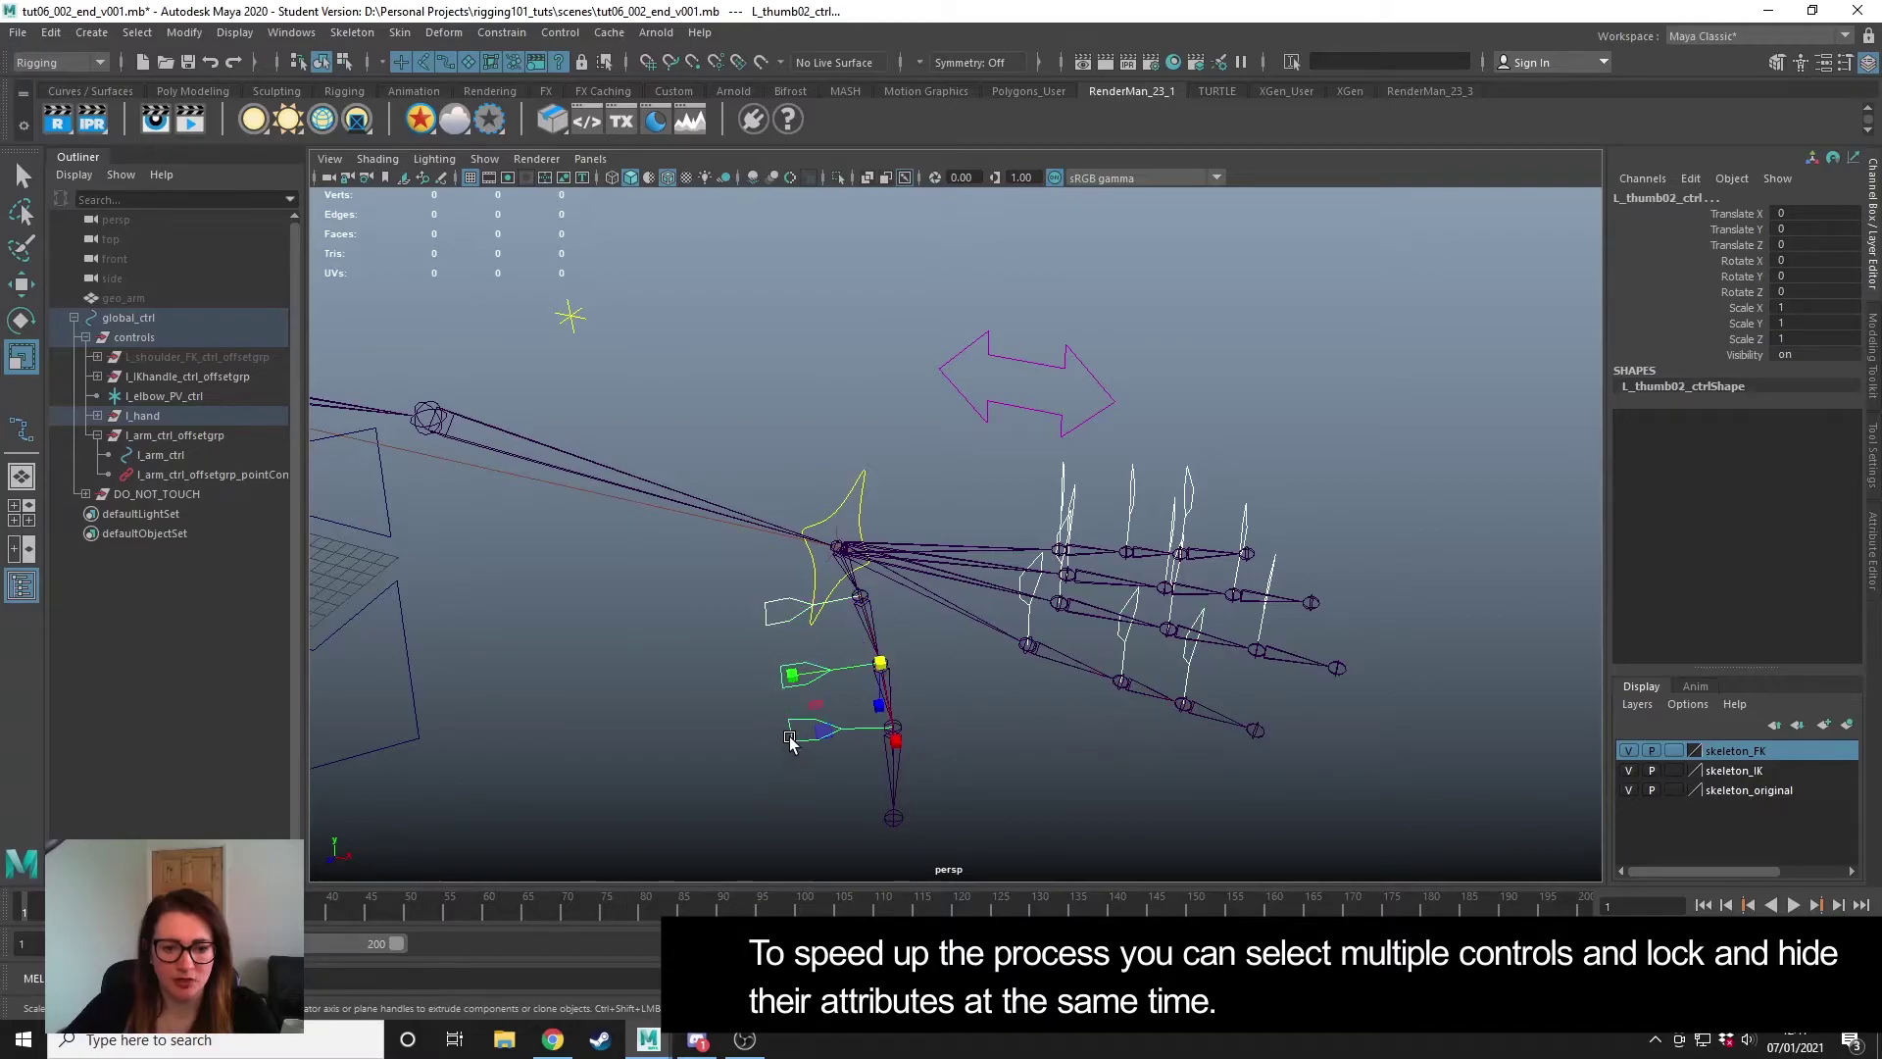
left_click(799, 735, "shift")
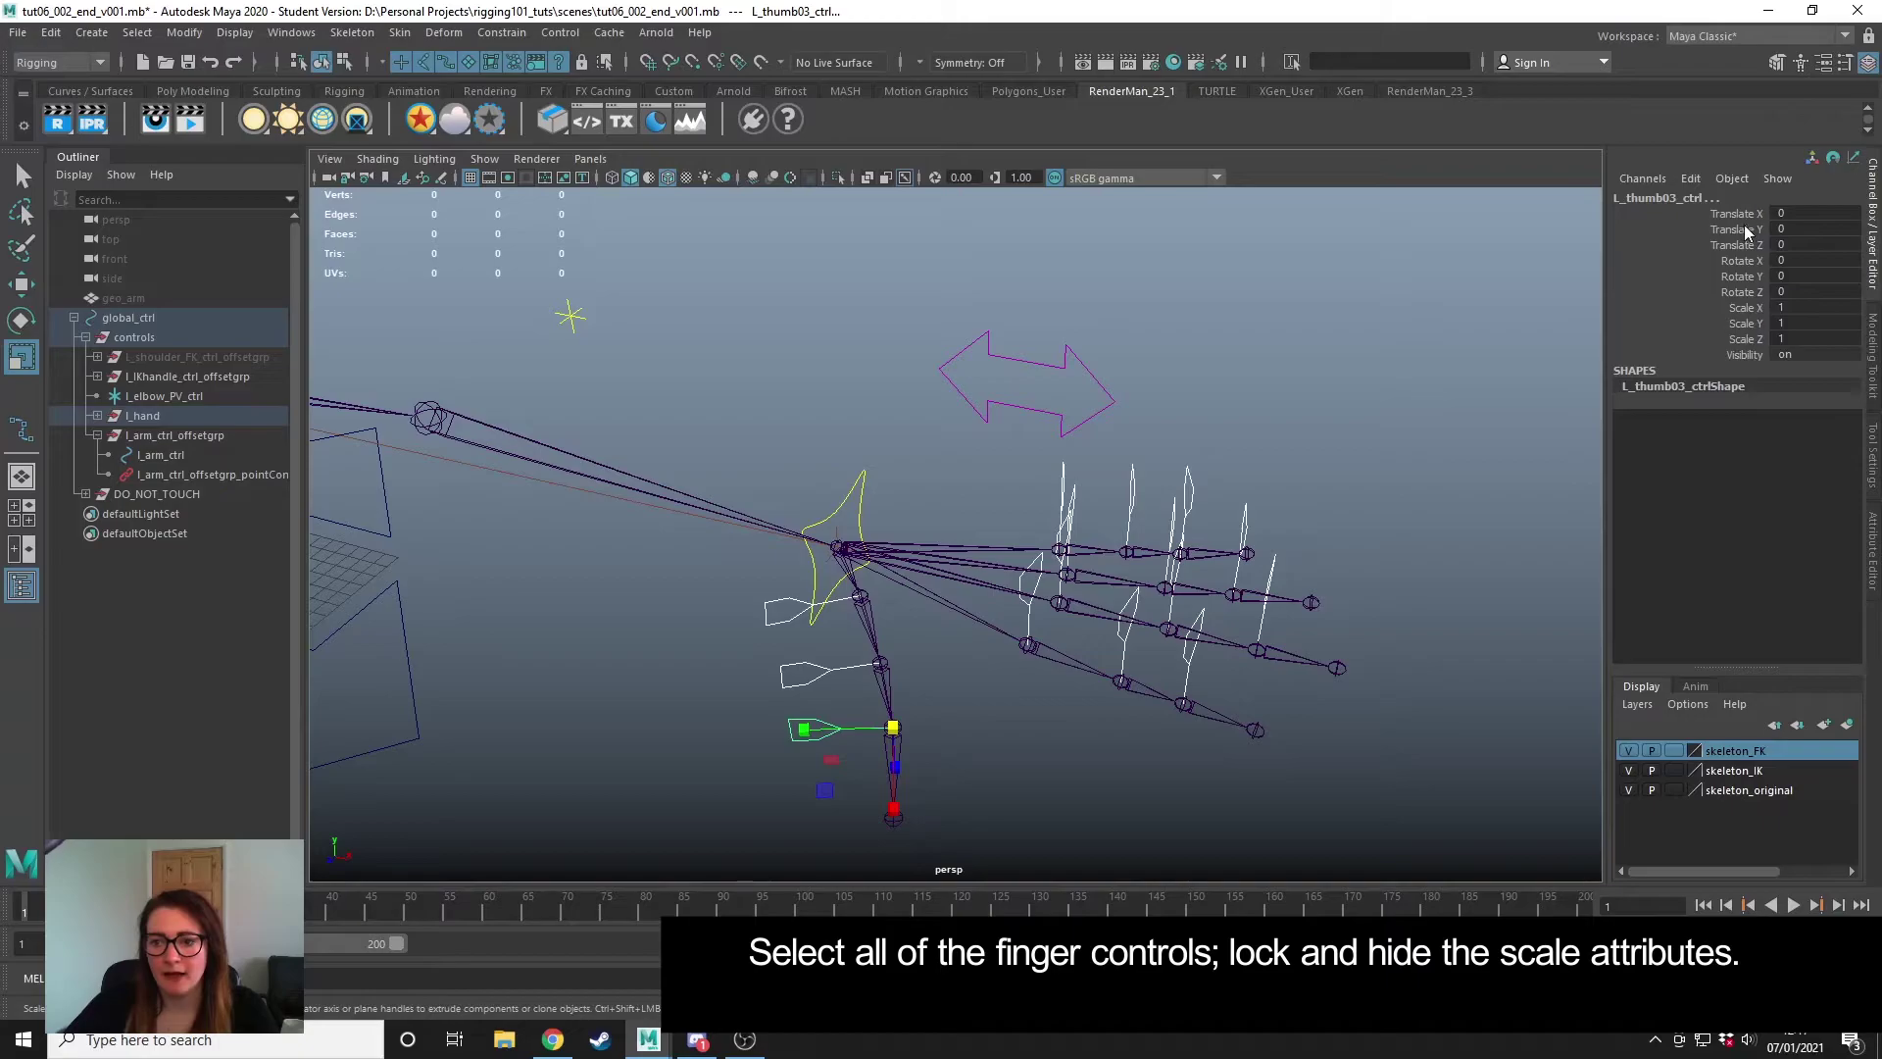
left_click_drag(1746, 313, 1744, 345)
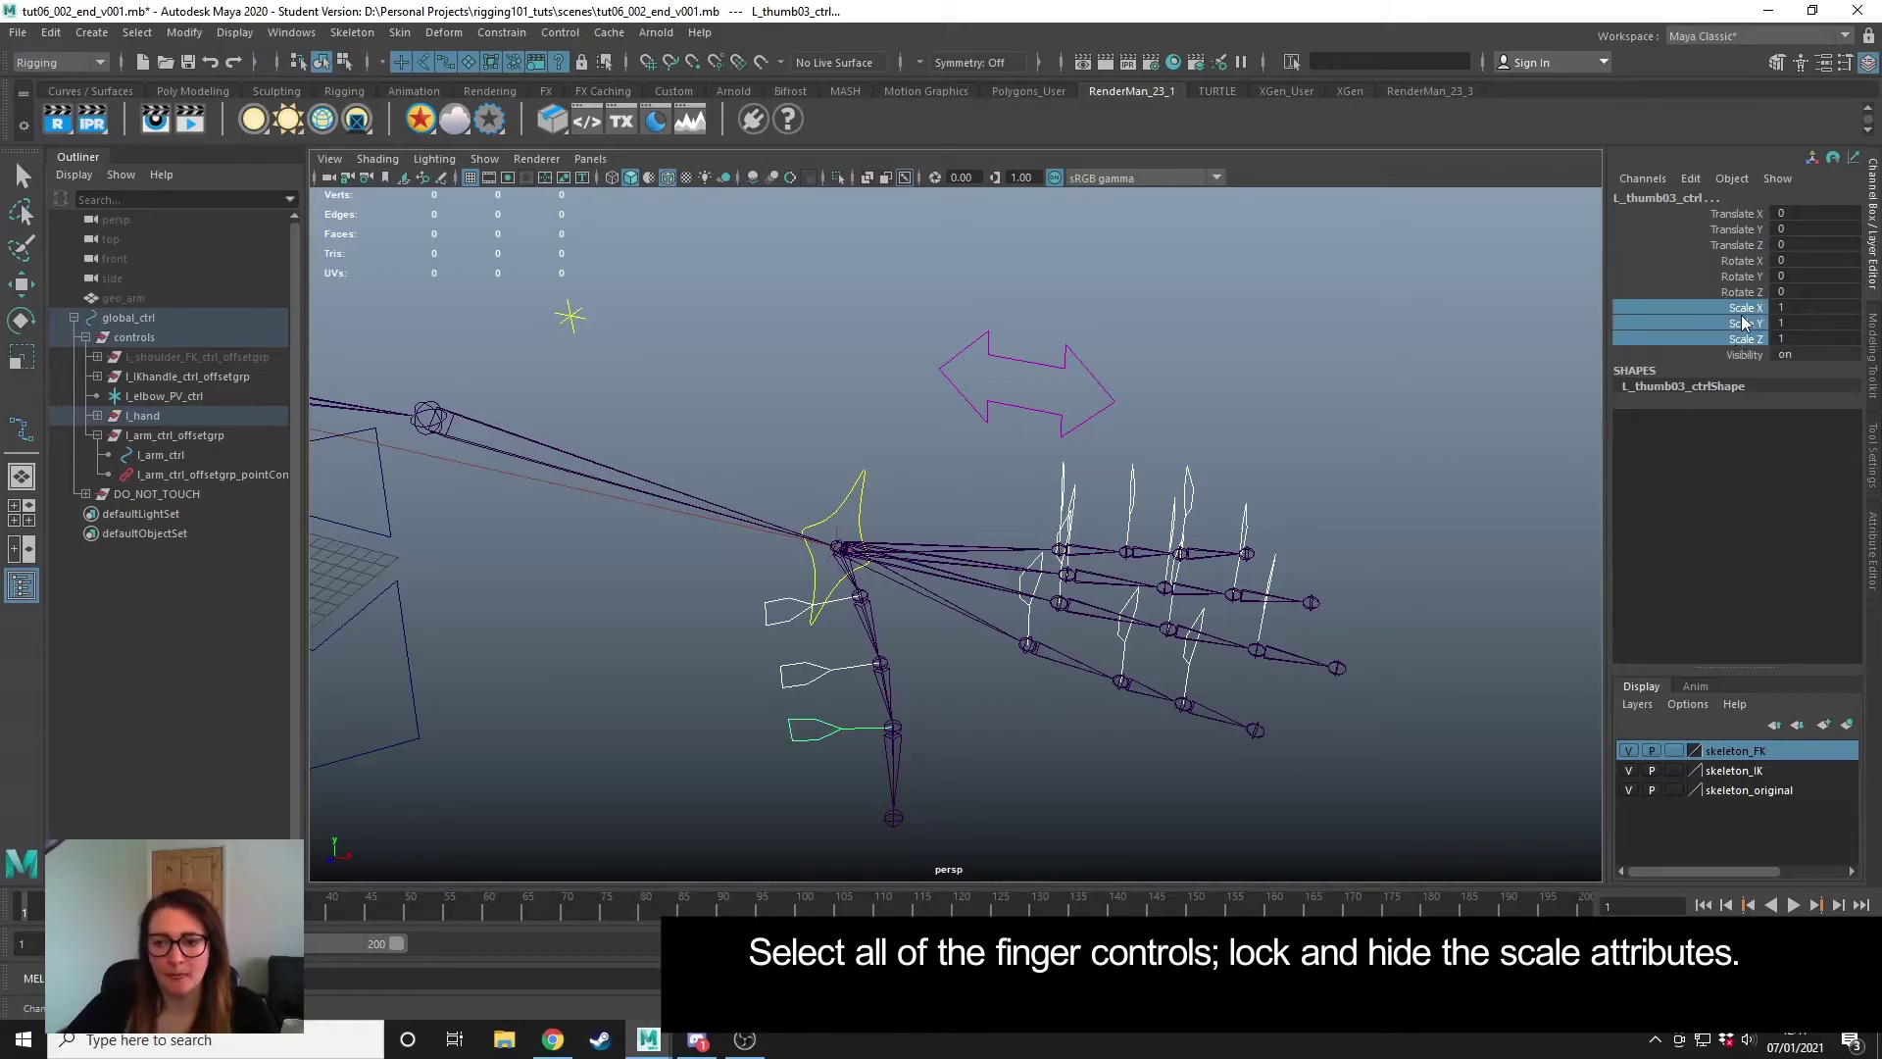
right_click(1743, 327)
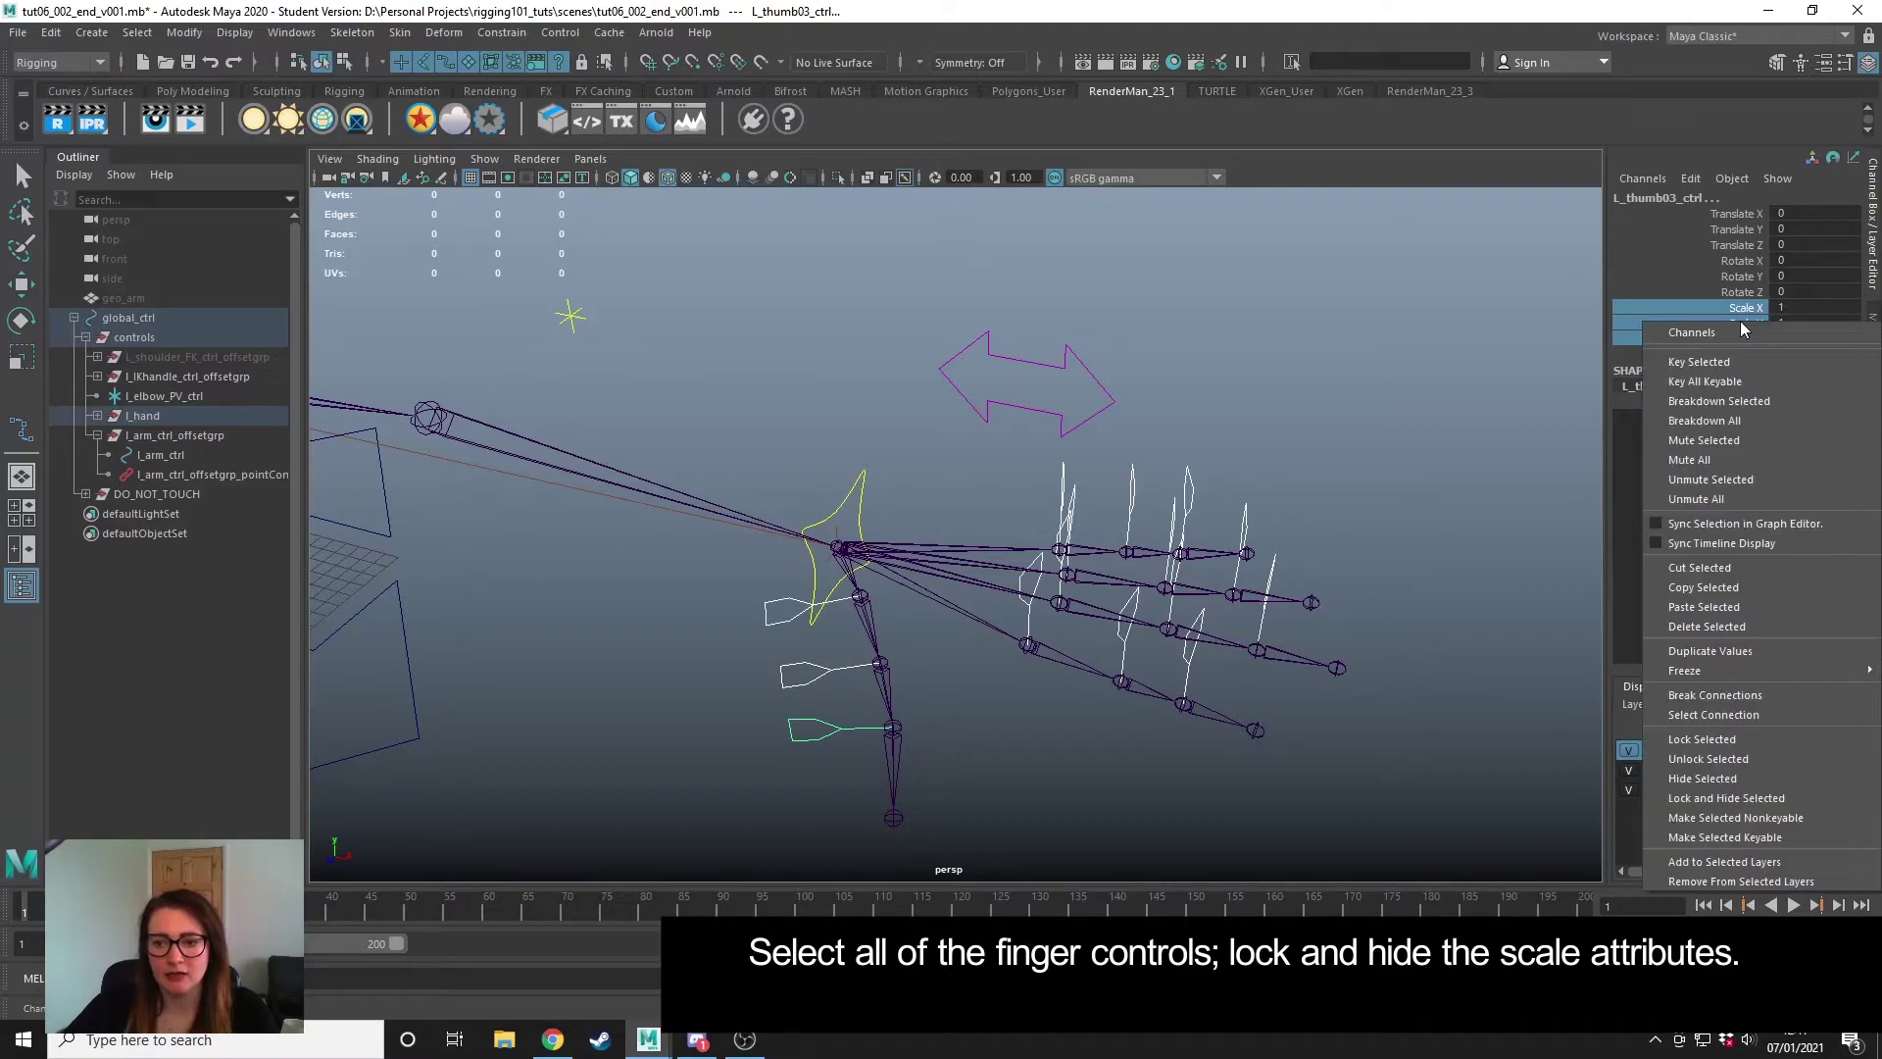
left_click(1748, 798)
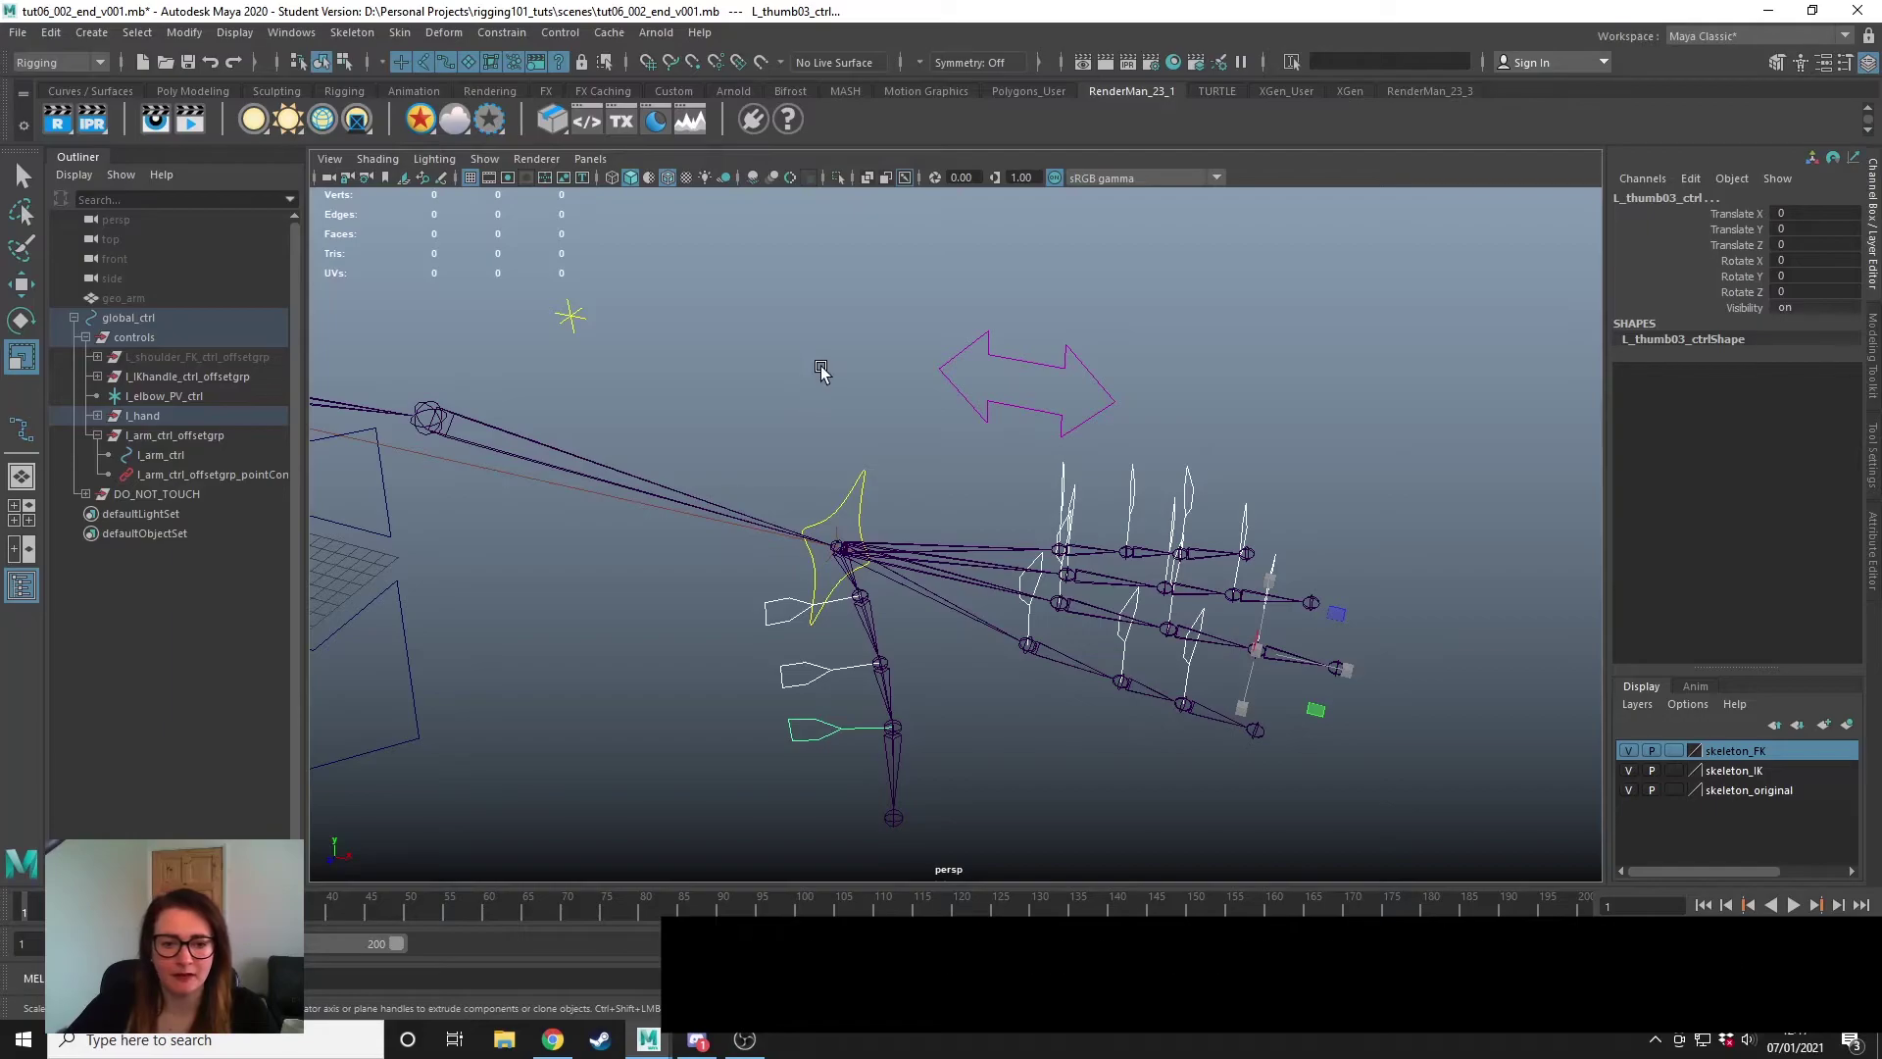
- Lock and hide the Scale X, Y, Z channels on l_IKhandle_ctrl
left_click(829, 431)
left_click(854, 508)
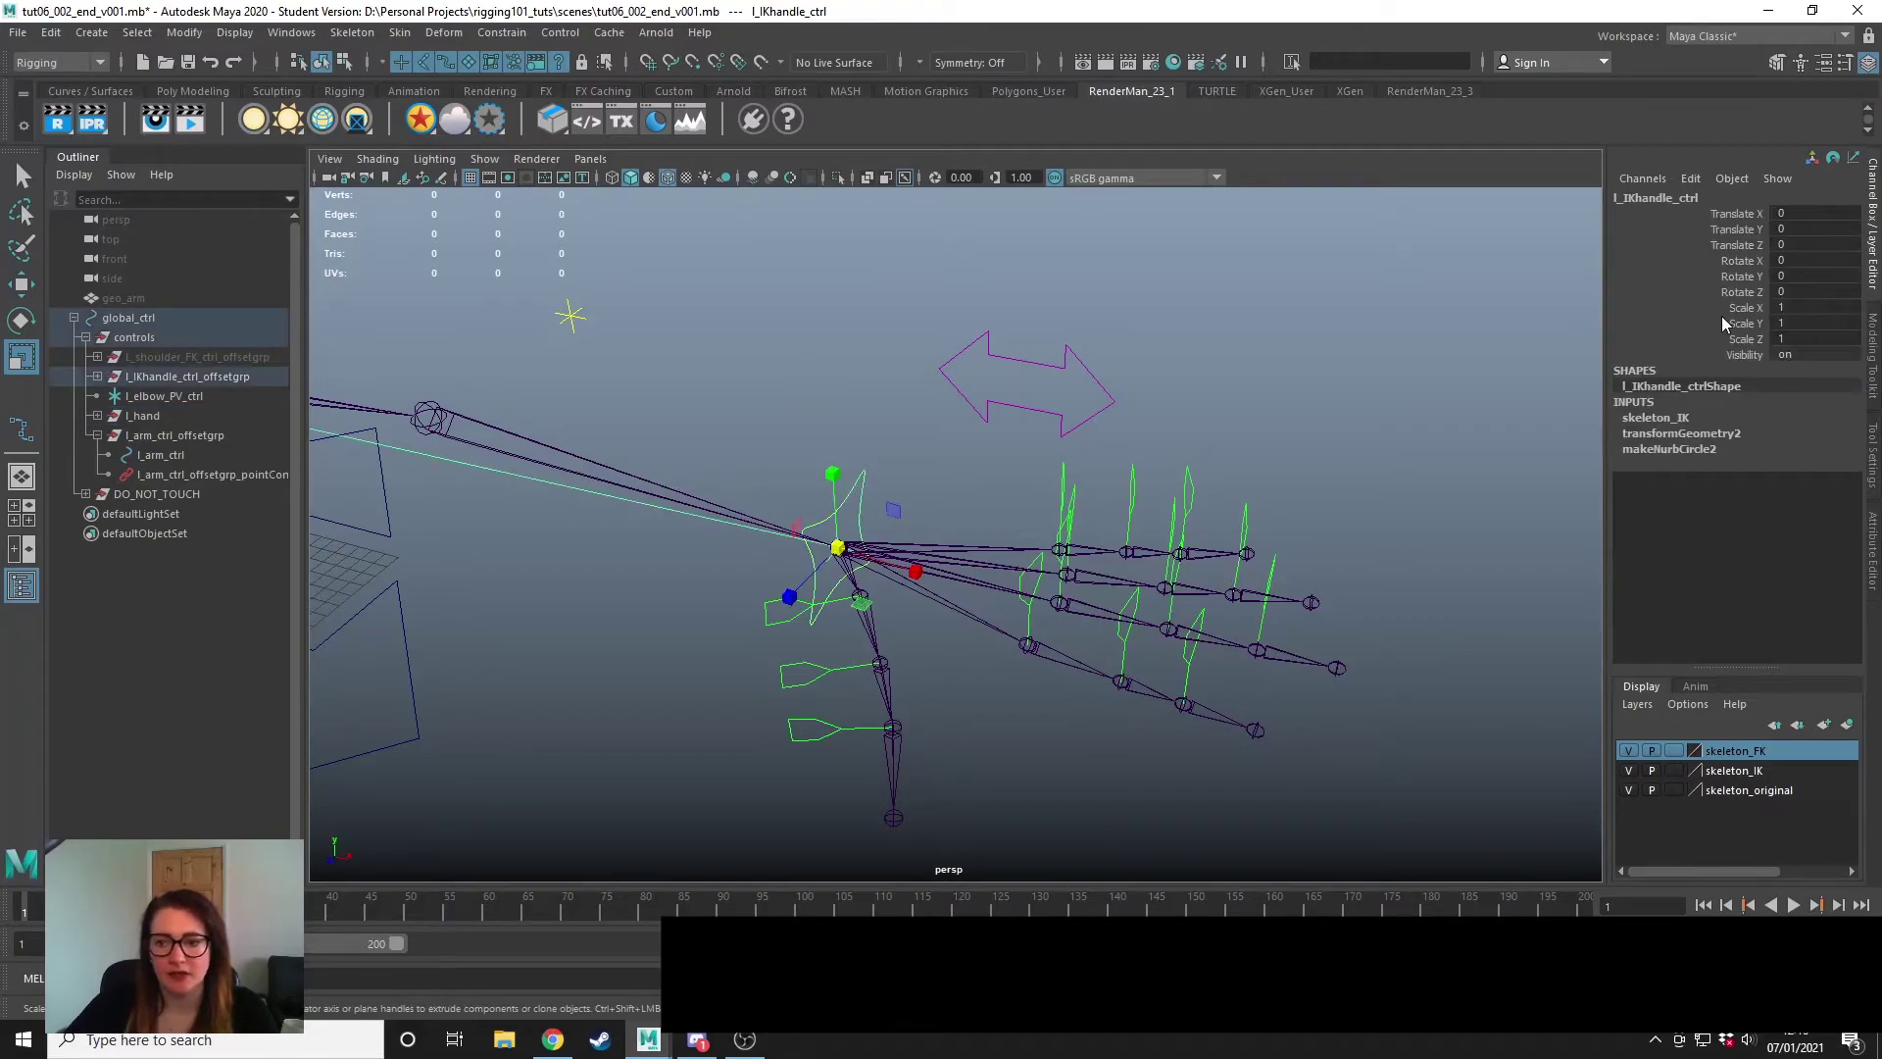
left_click_drag(1750, 309, 1753, 339)
right_click(1753, 339)
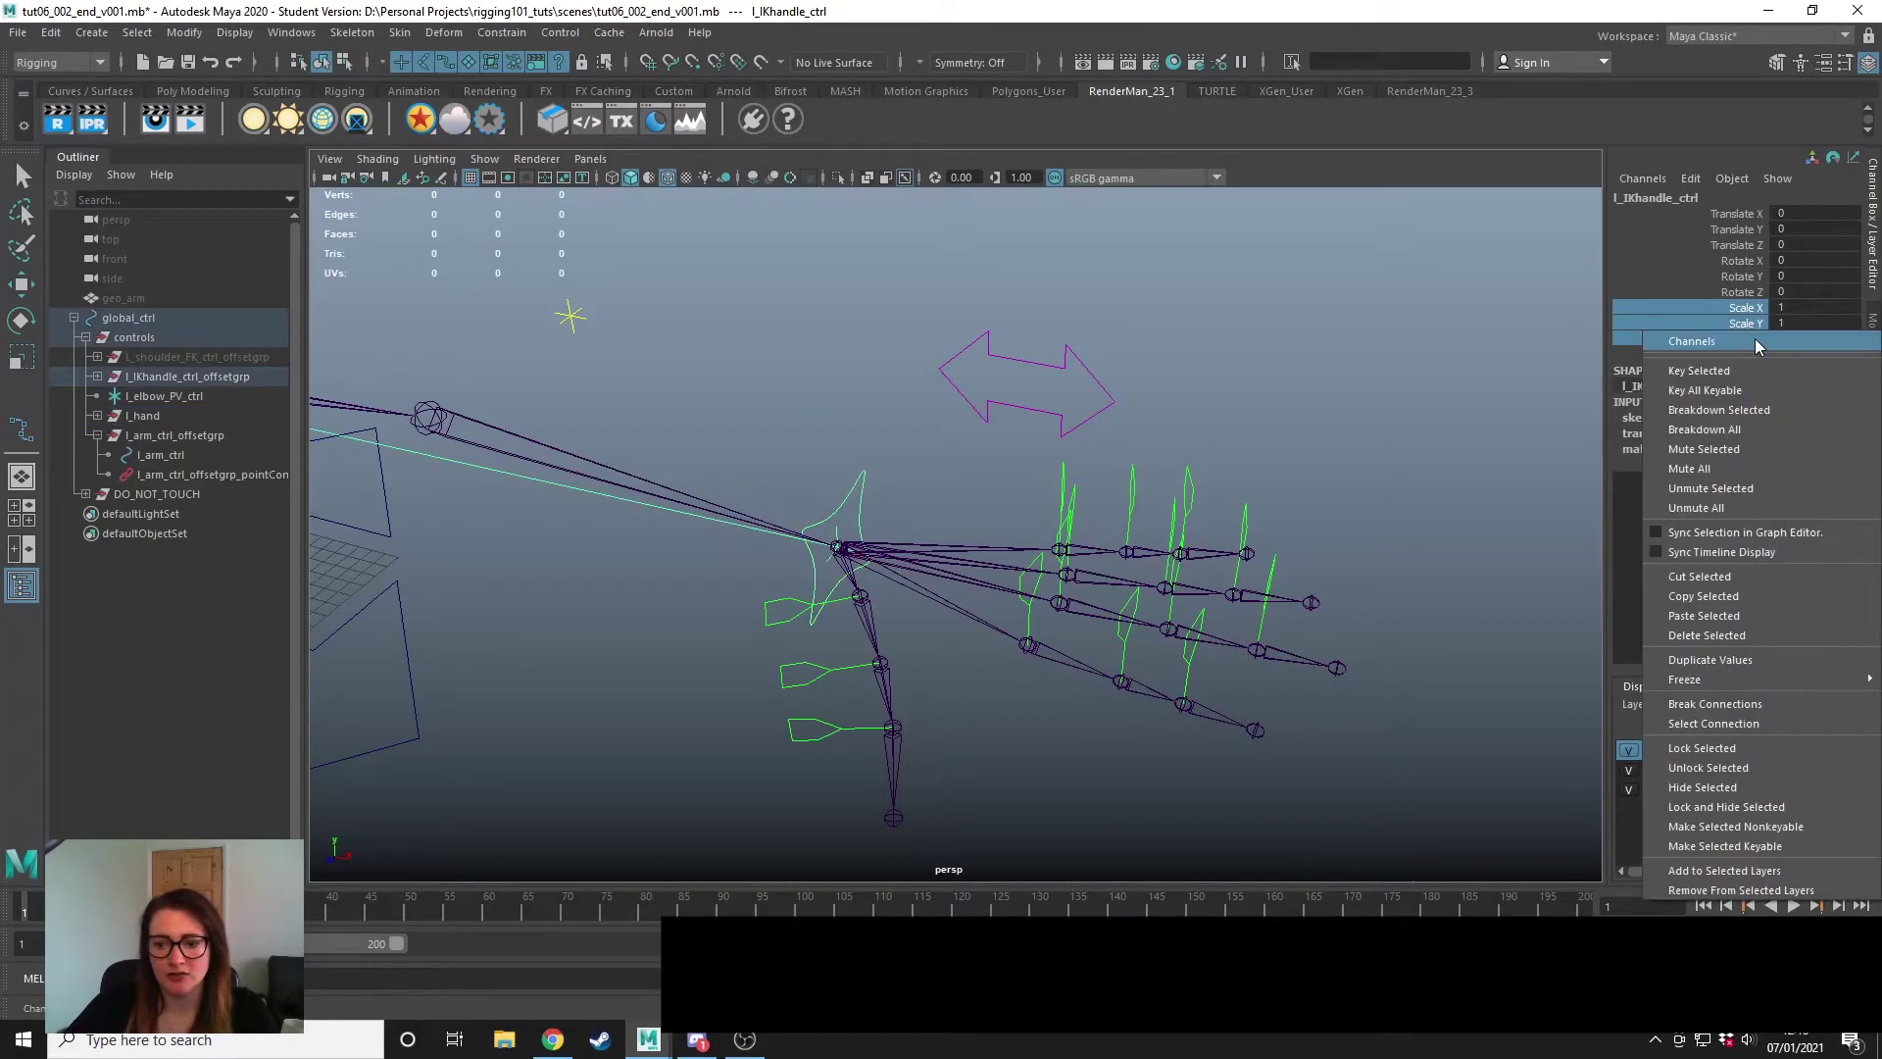
left_click(1752, 814)
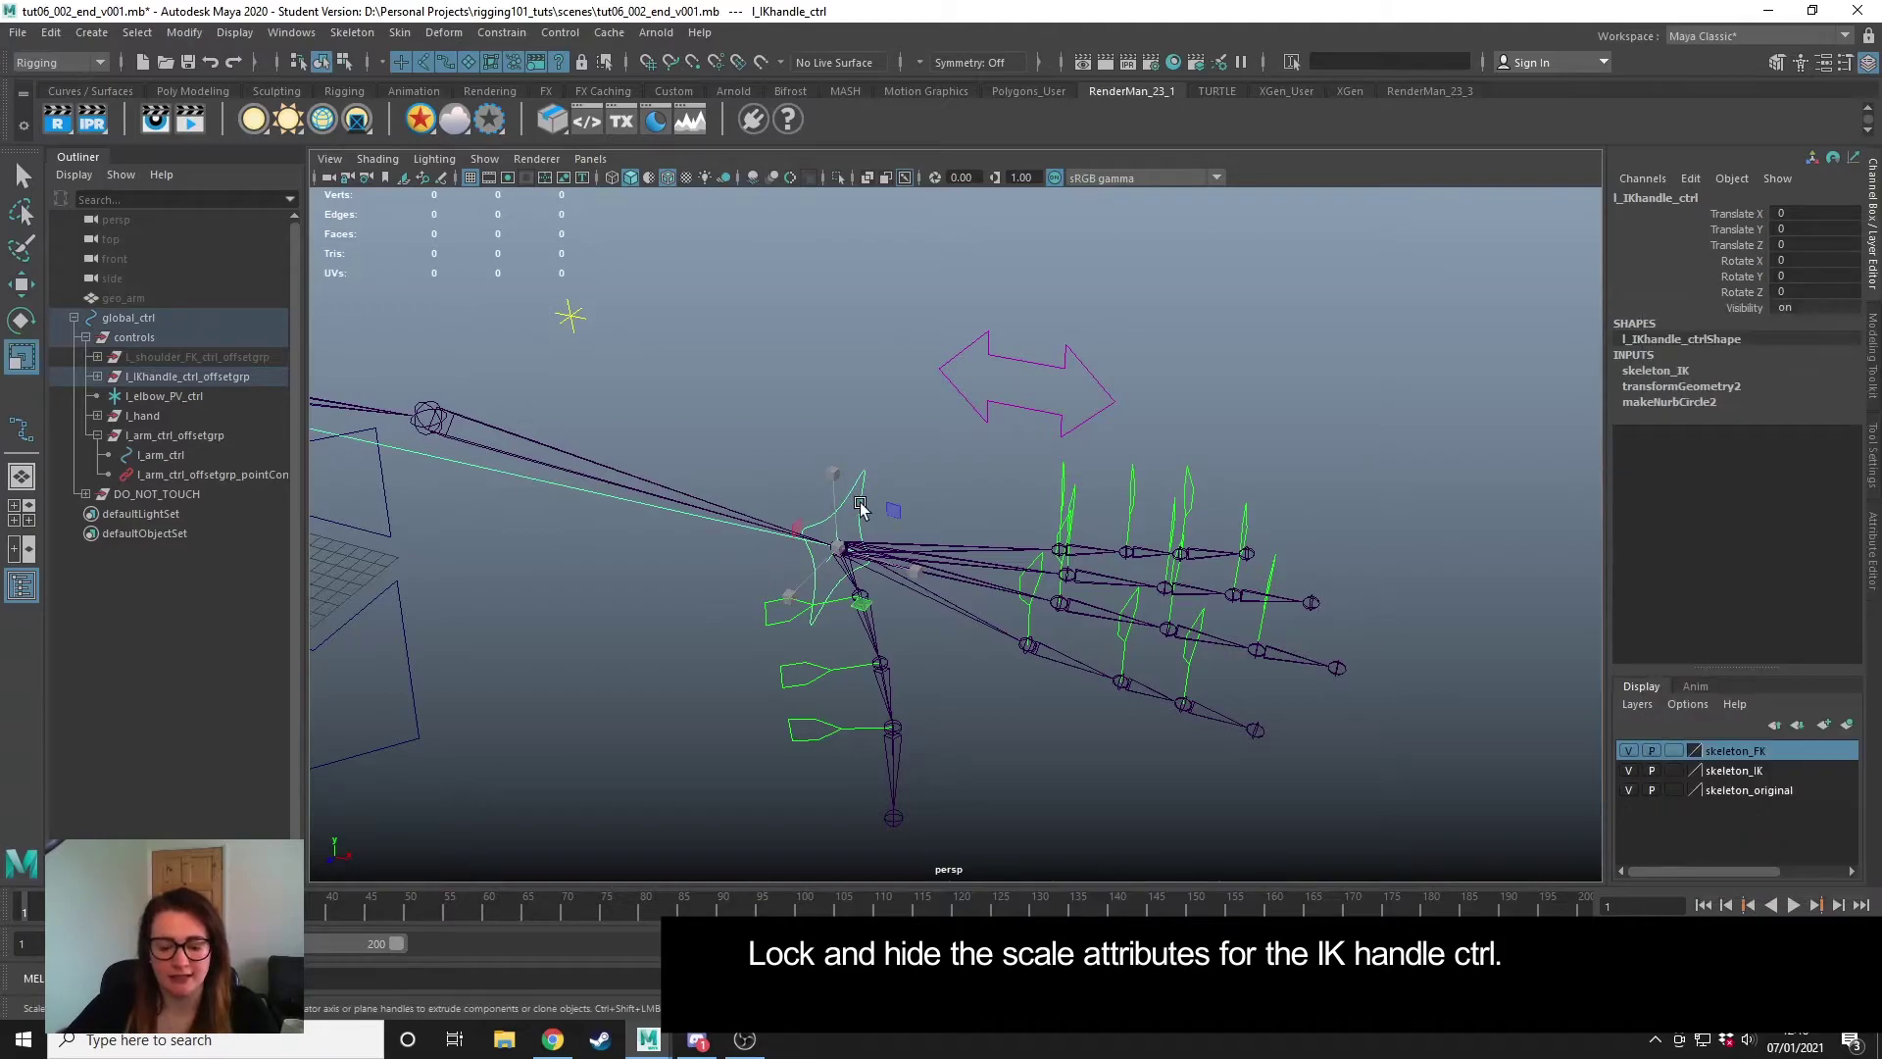
- Test-move the IK hand control, undo back to the original pose, and reframe toward the elbow
key("w")
left_click_drag(815, 546, 1000, 575)
key("e")
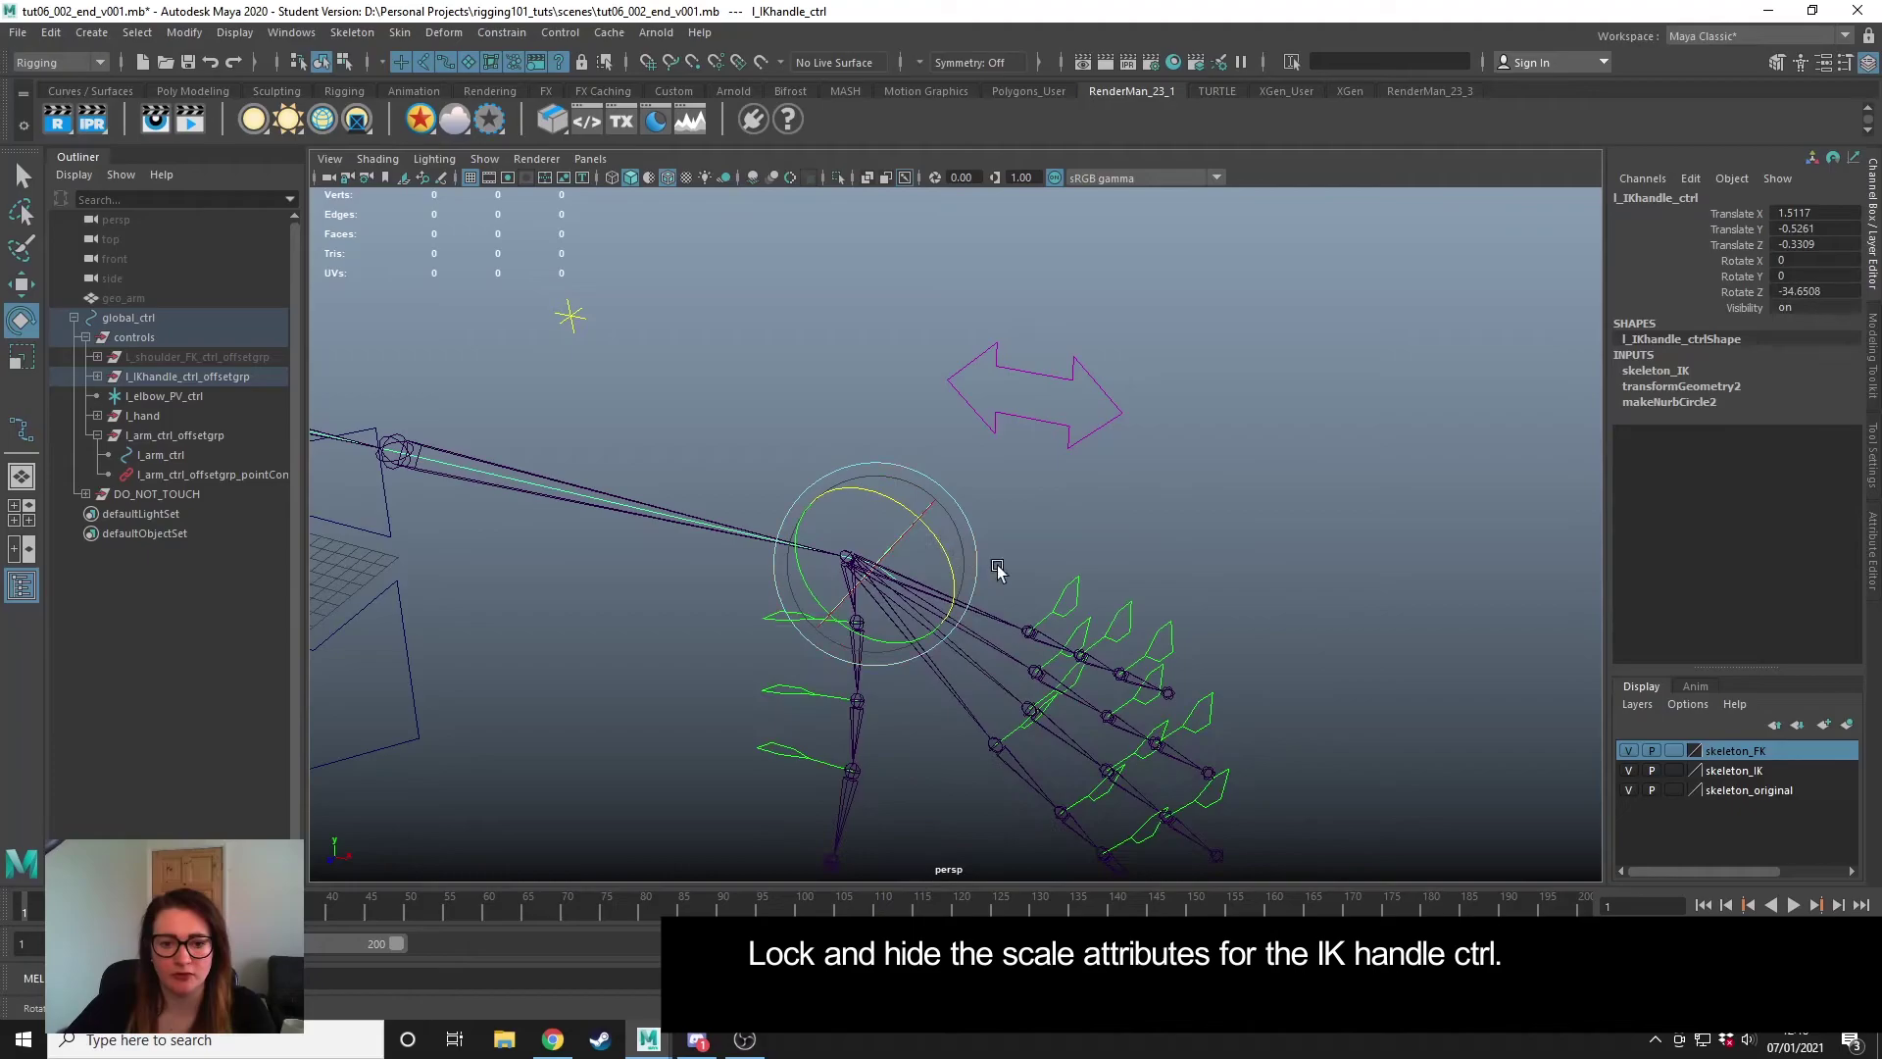
key("ctrl+z")
left_click(1392, 545)
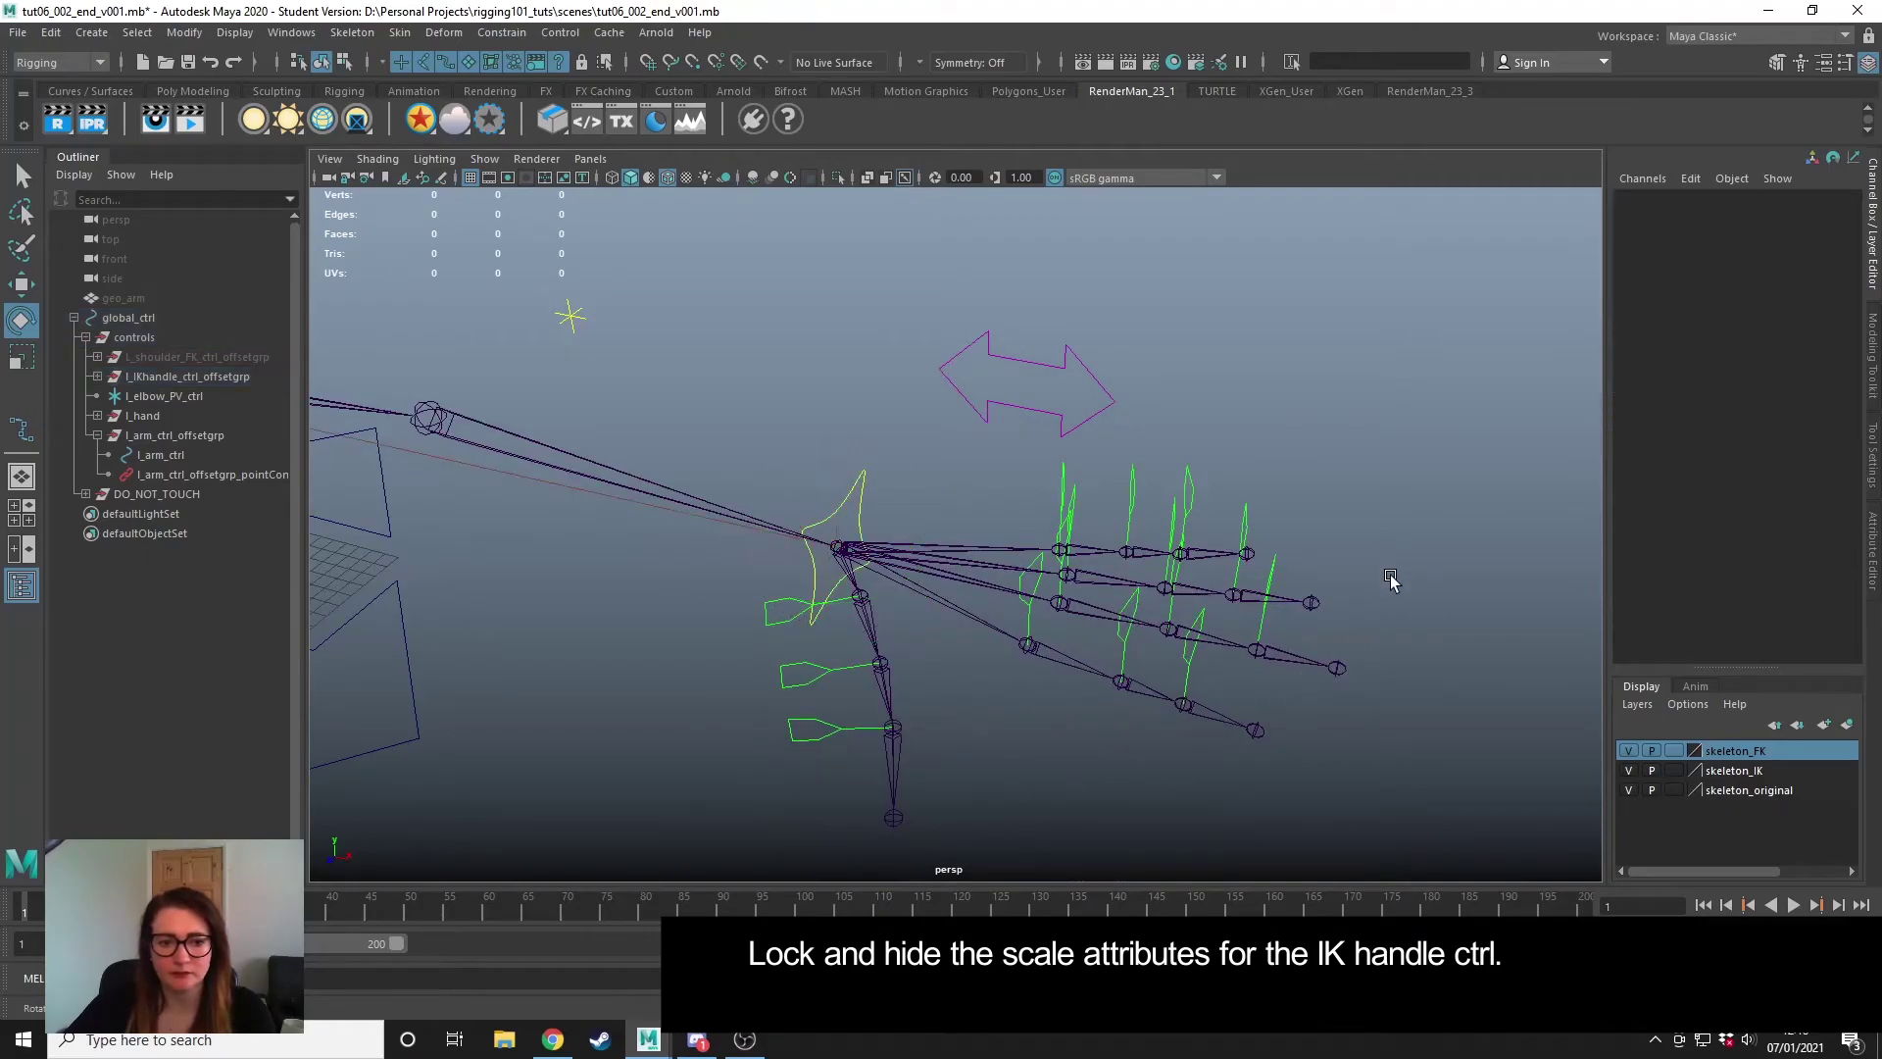
right_click_drag(1392, 545, 867, 600, "alt")
middle_click_drag(683, 468, 882, 432, "alt")
- Select l_elbow_PV_ctrl and test-move it downward, then undo the move
left_click(884, 431)
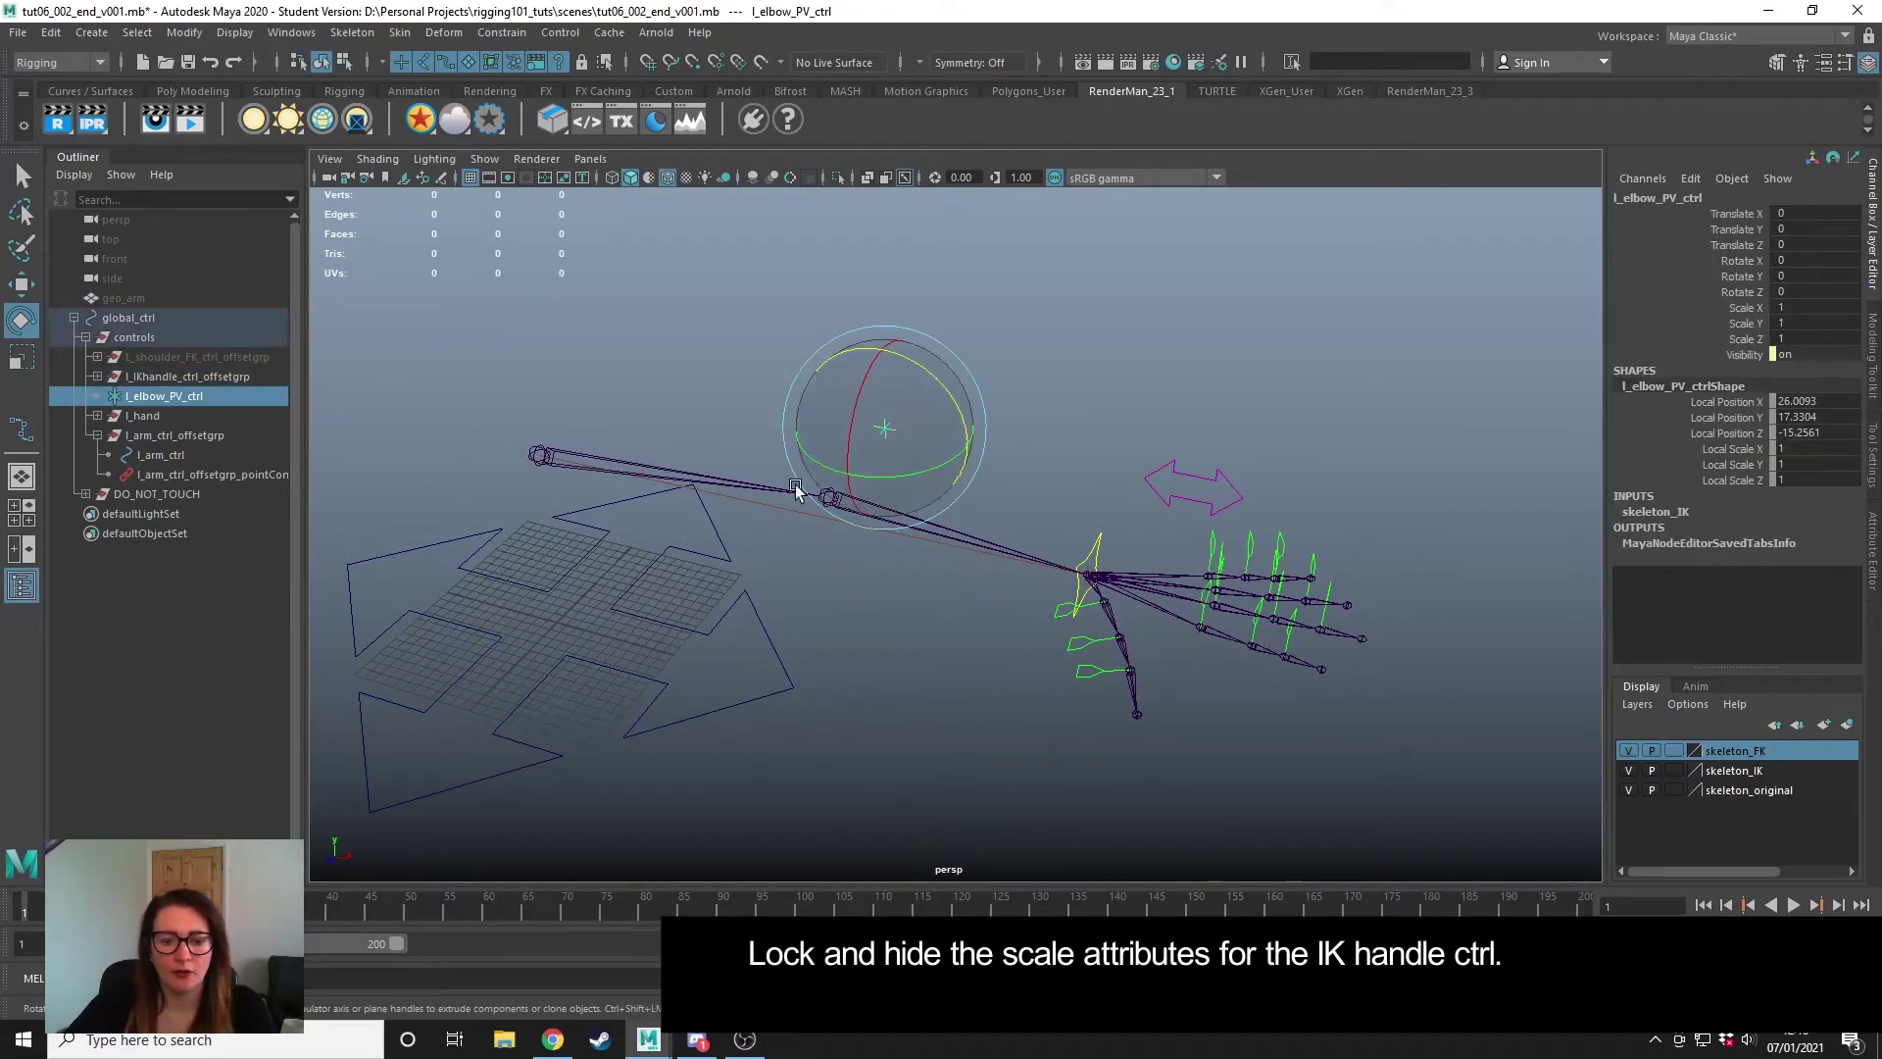
key("w")
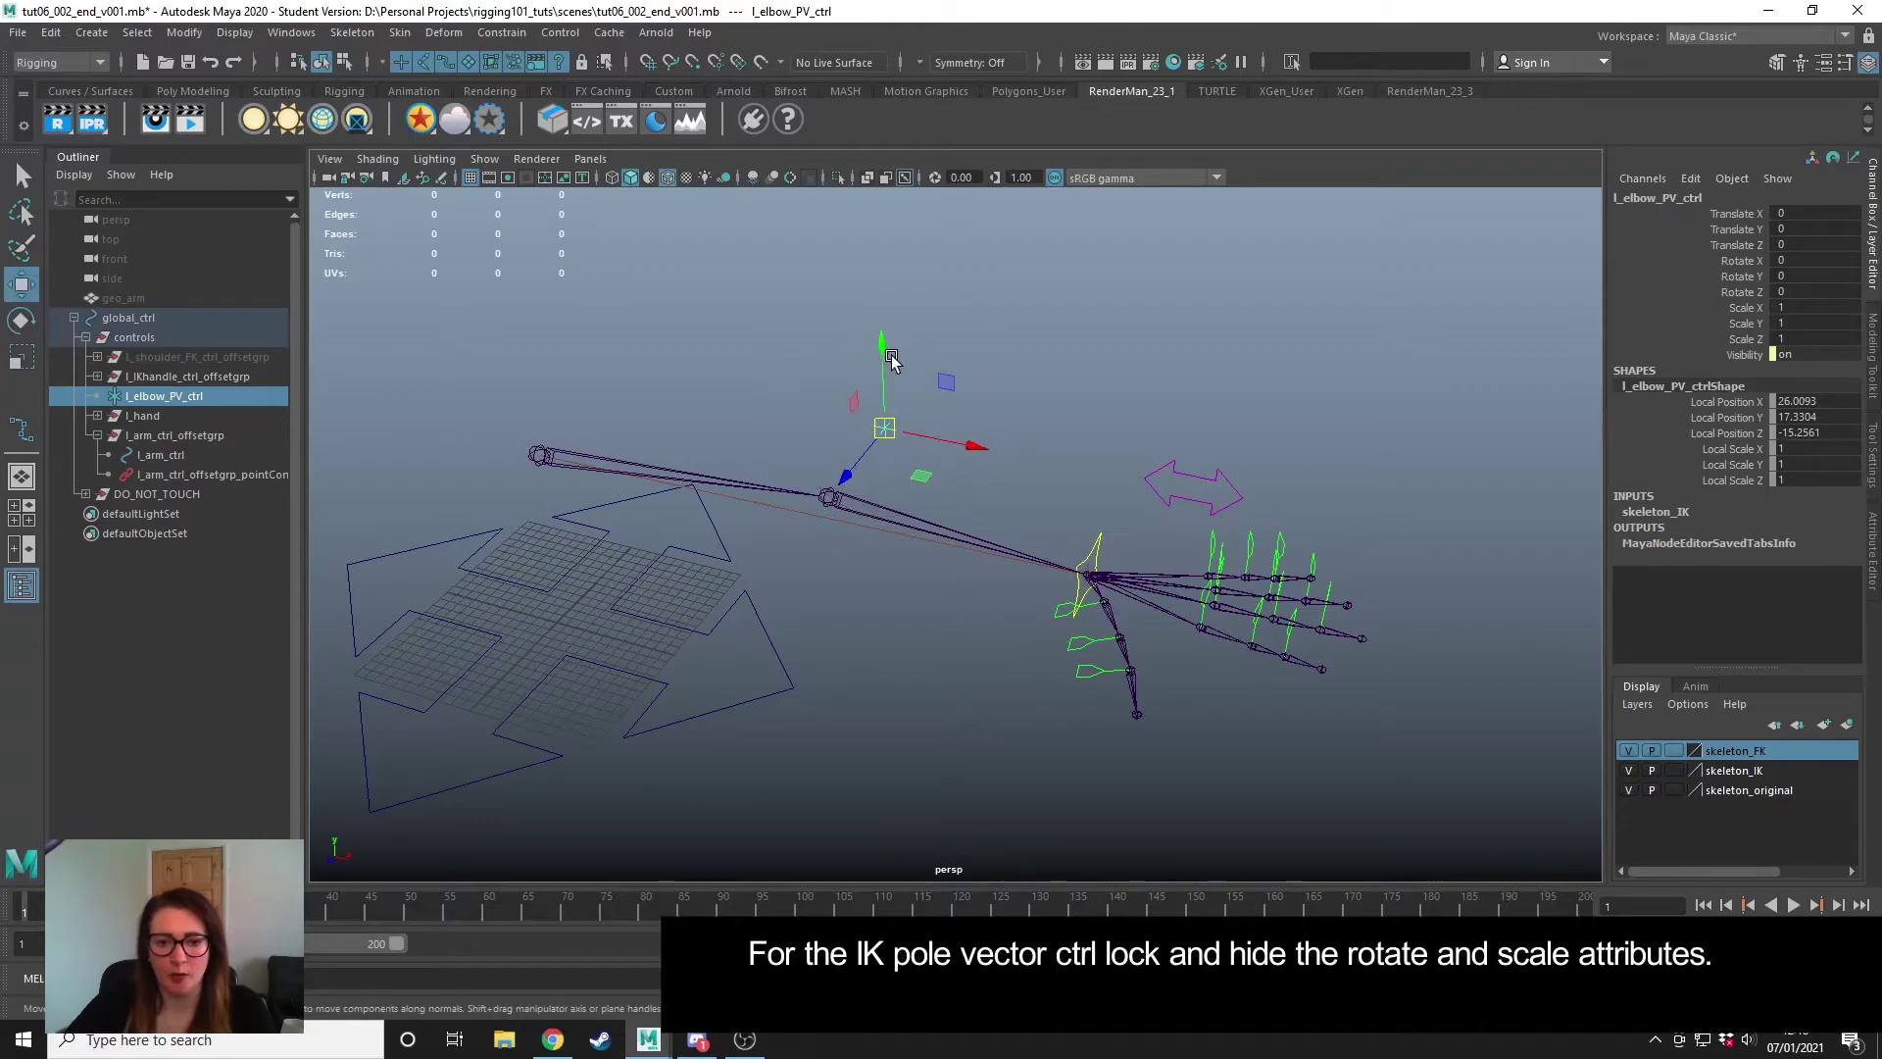
mouse_move(888, 360)
left_mouse_down()
mouse_move(892, 478)
mouse_move(883, 397)
left_mouse_up()
key("ctrl+z")
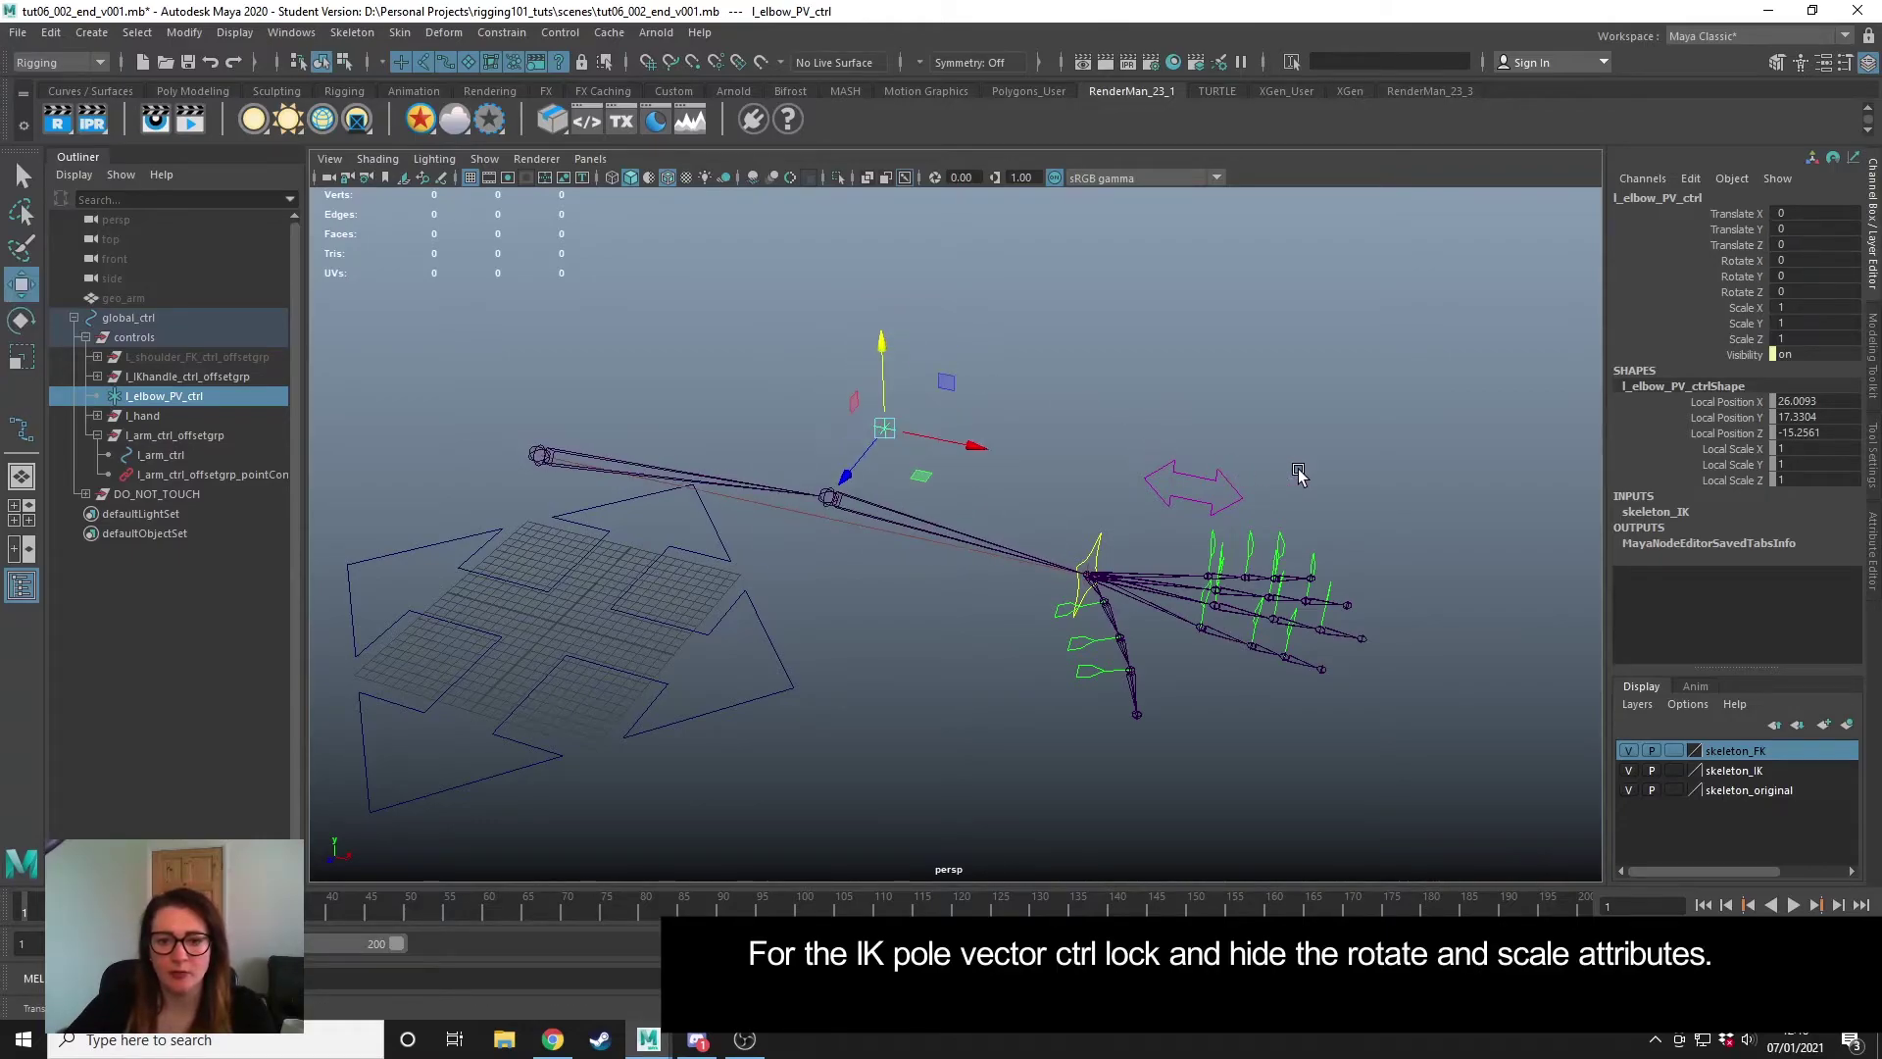
- Lock and hide the pole vector's Rotate X through Scale Z channels
left_click_drag(1747, 263, 1742, 342)
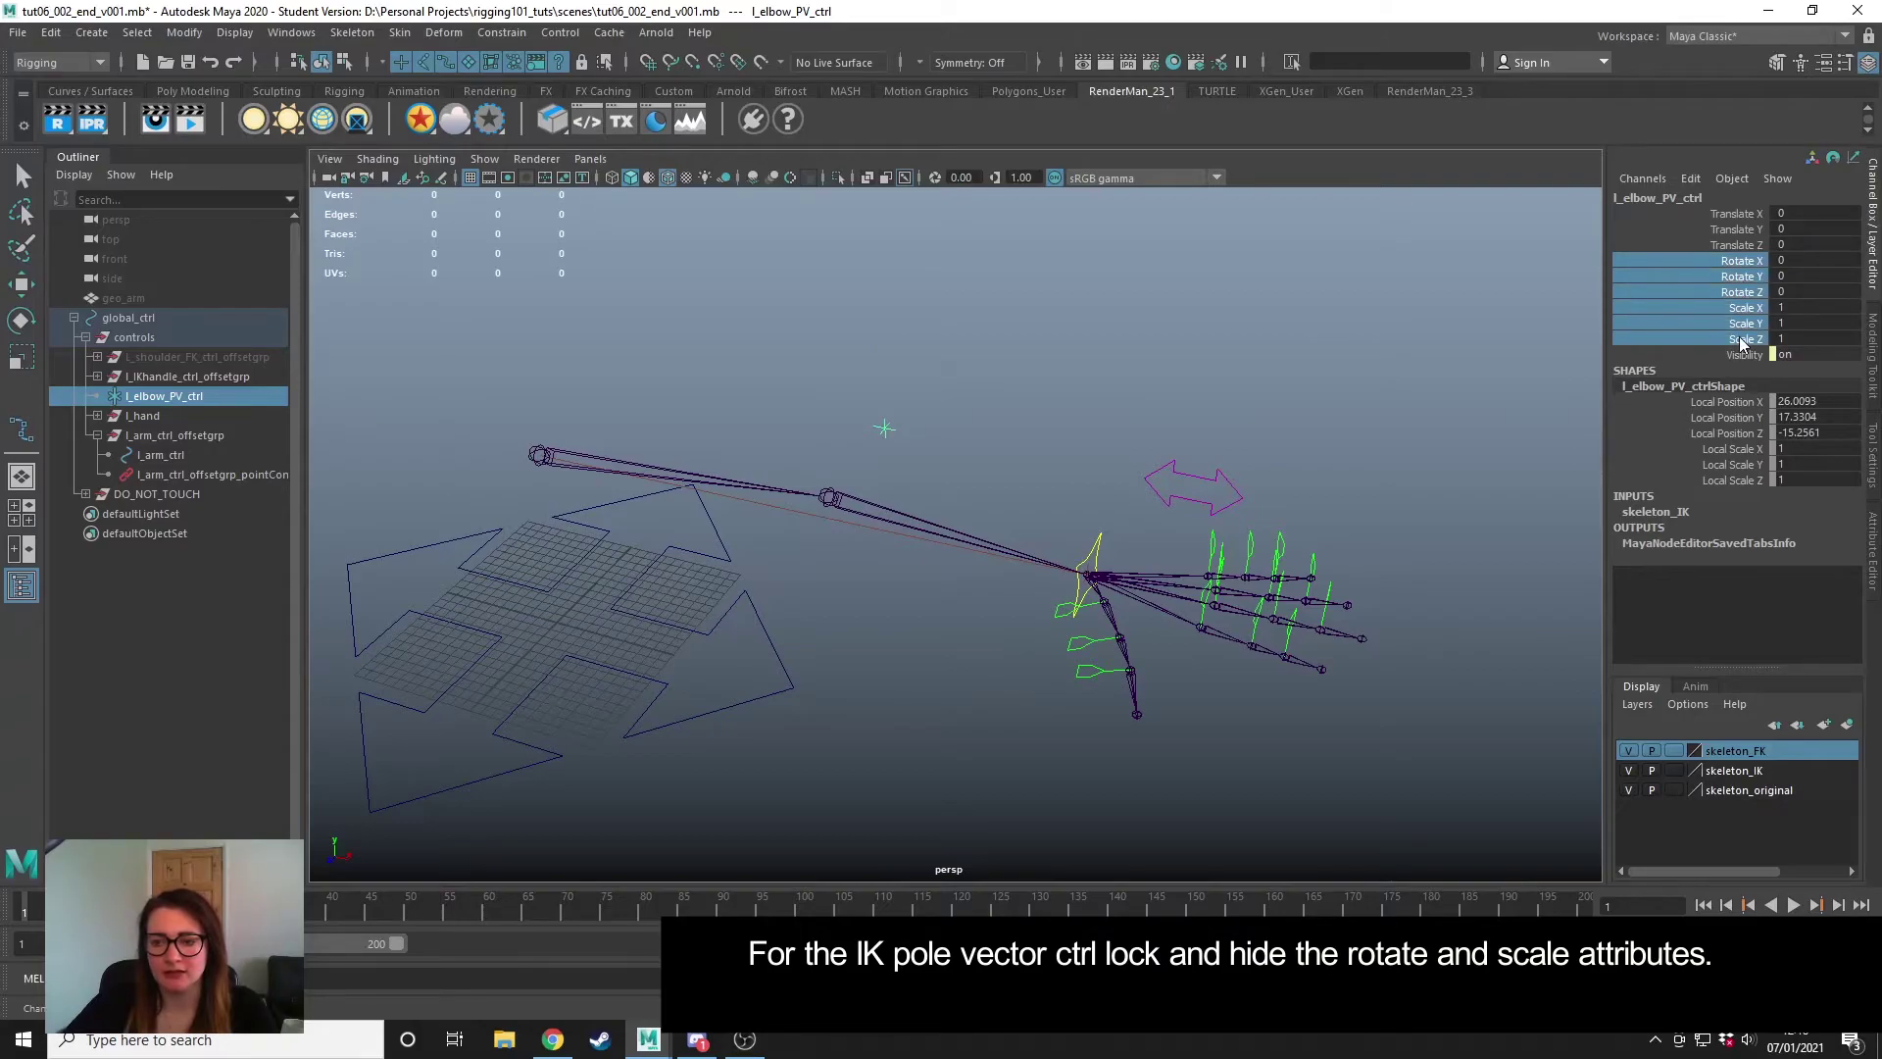
right_click(1741, 336)
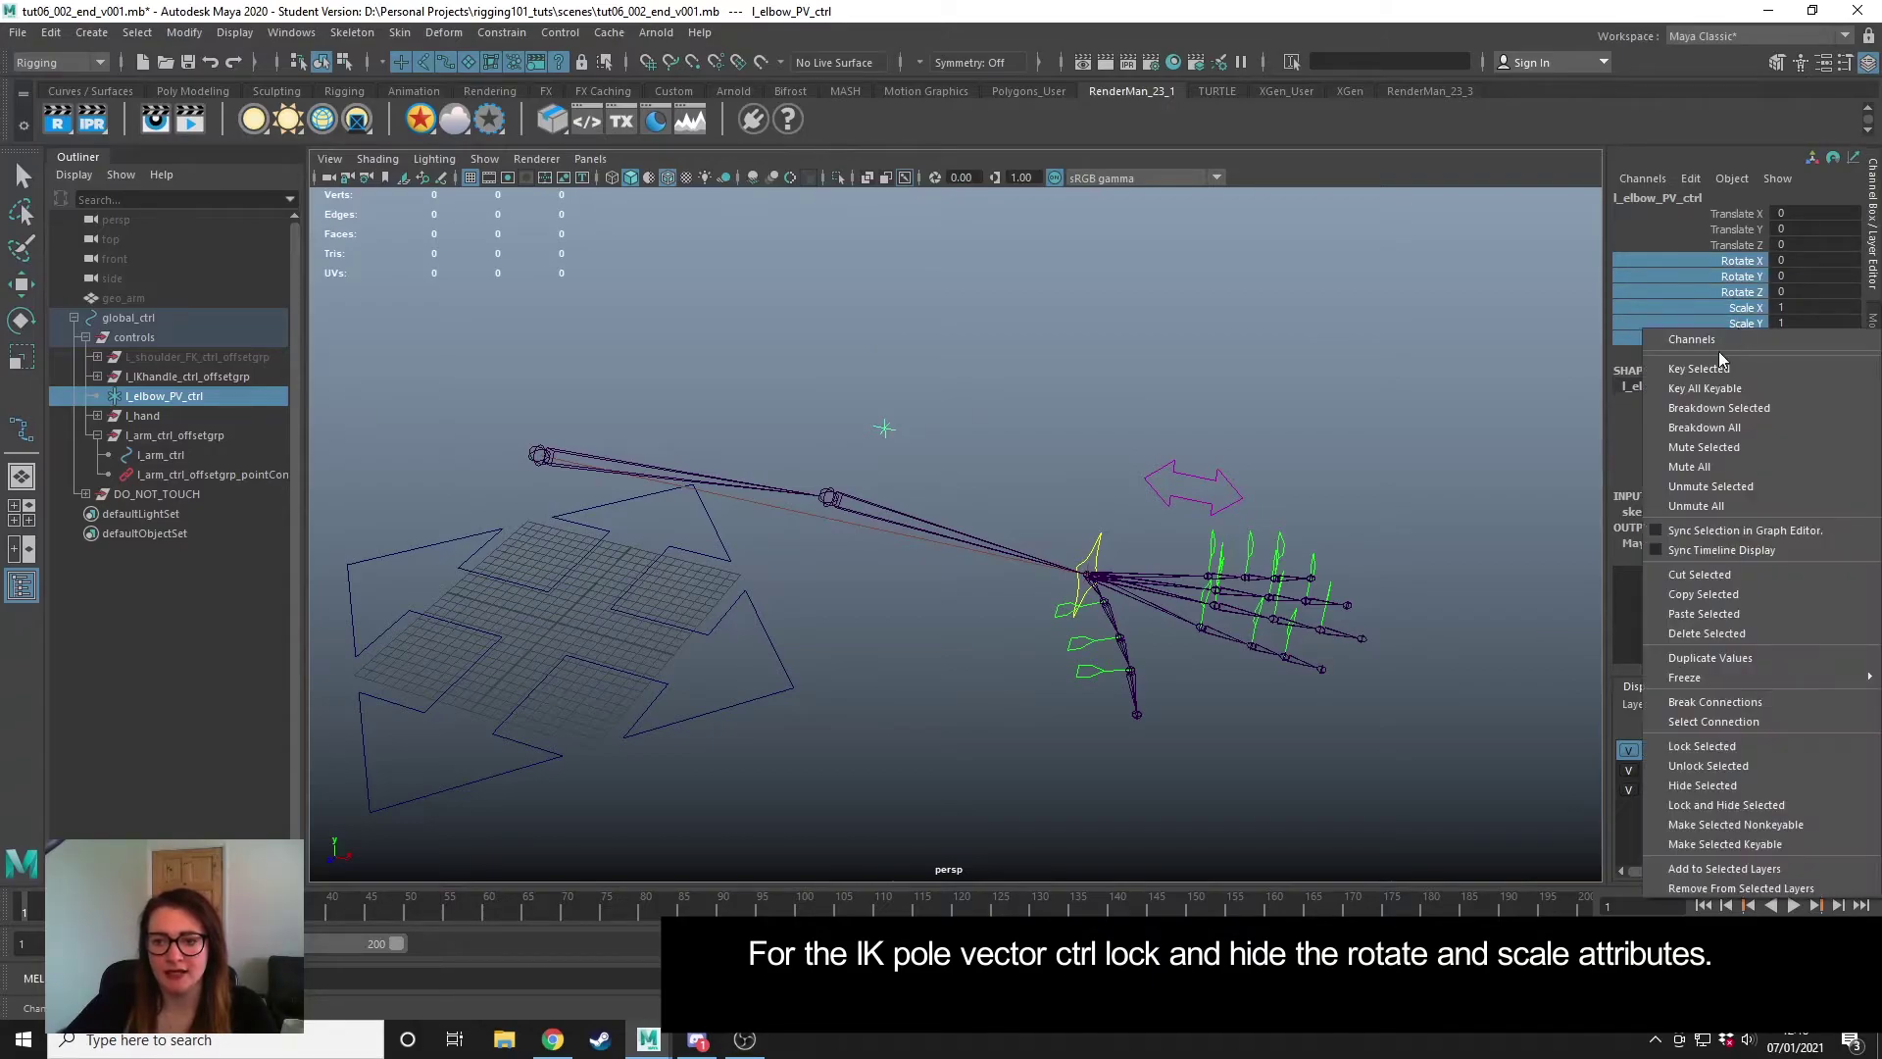
left_click(1699, 819)
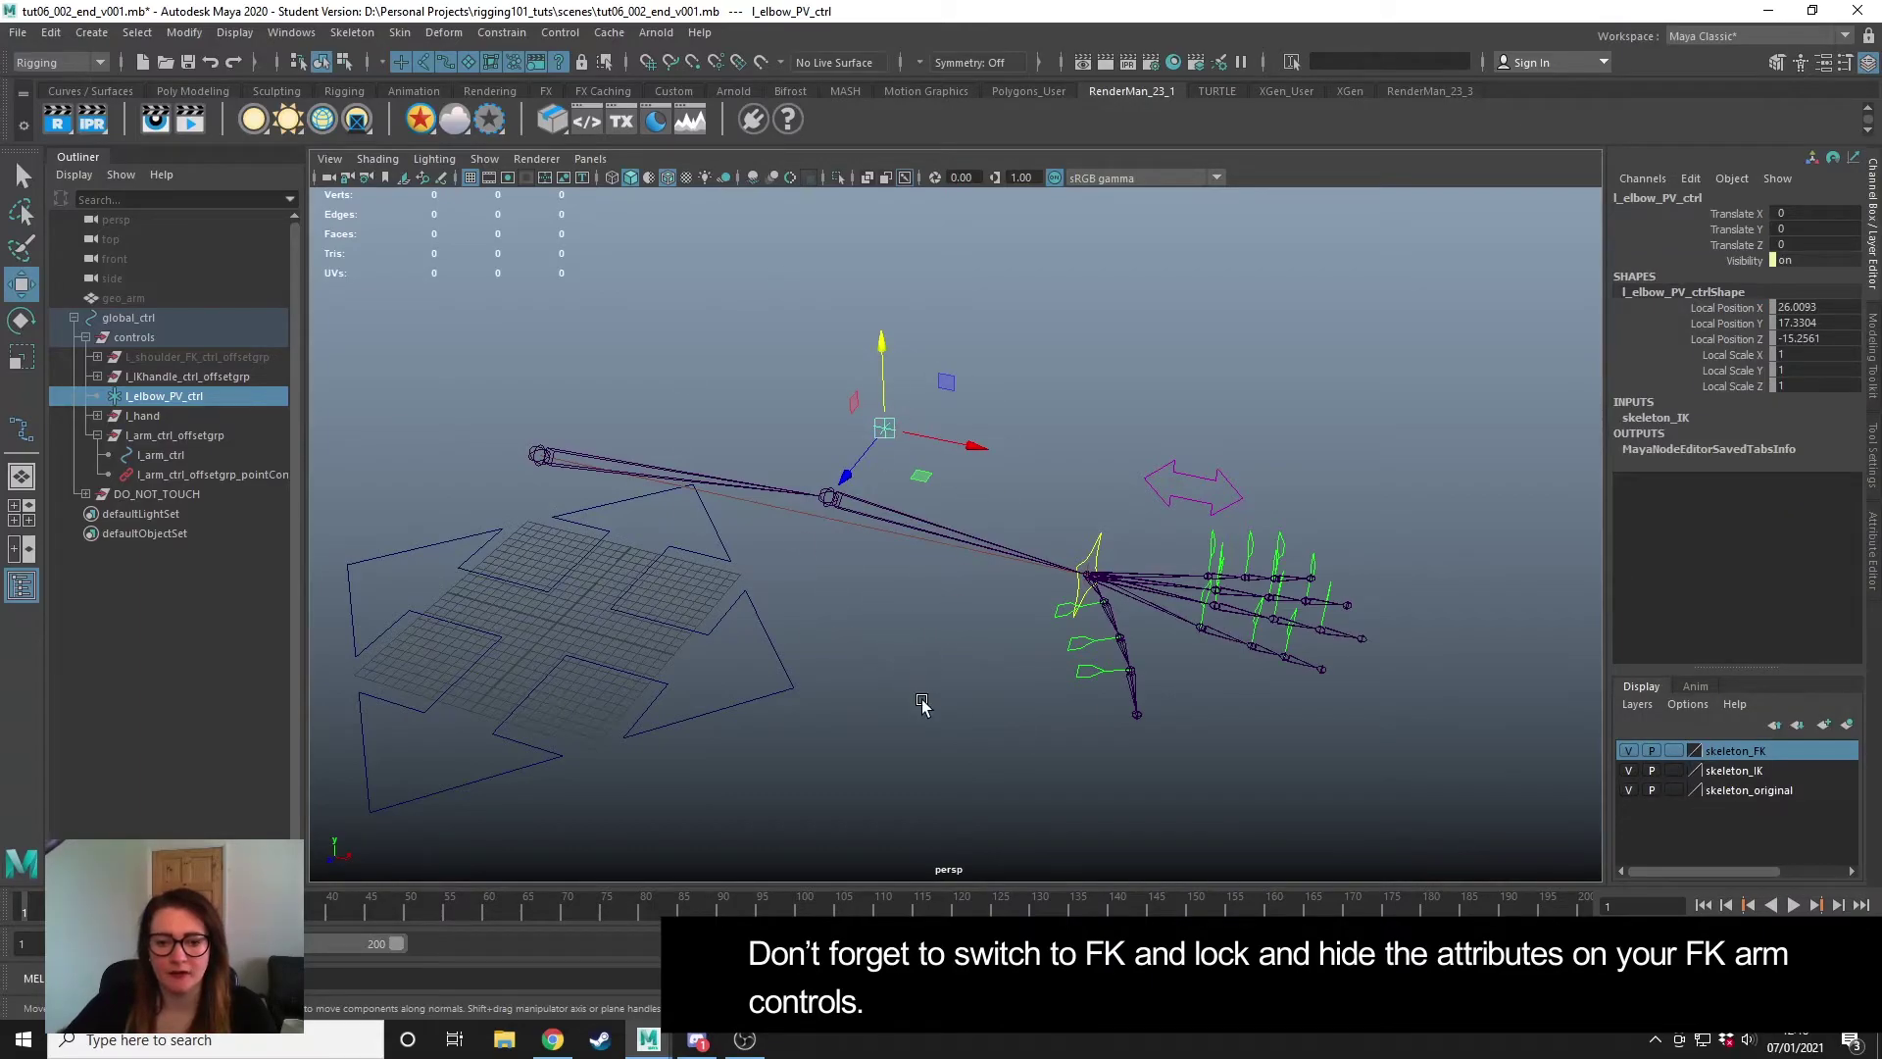
left_click(931, 731)
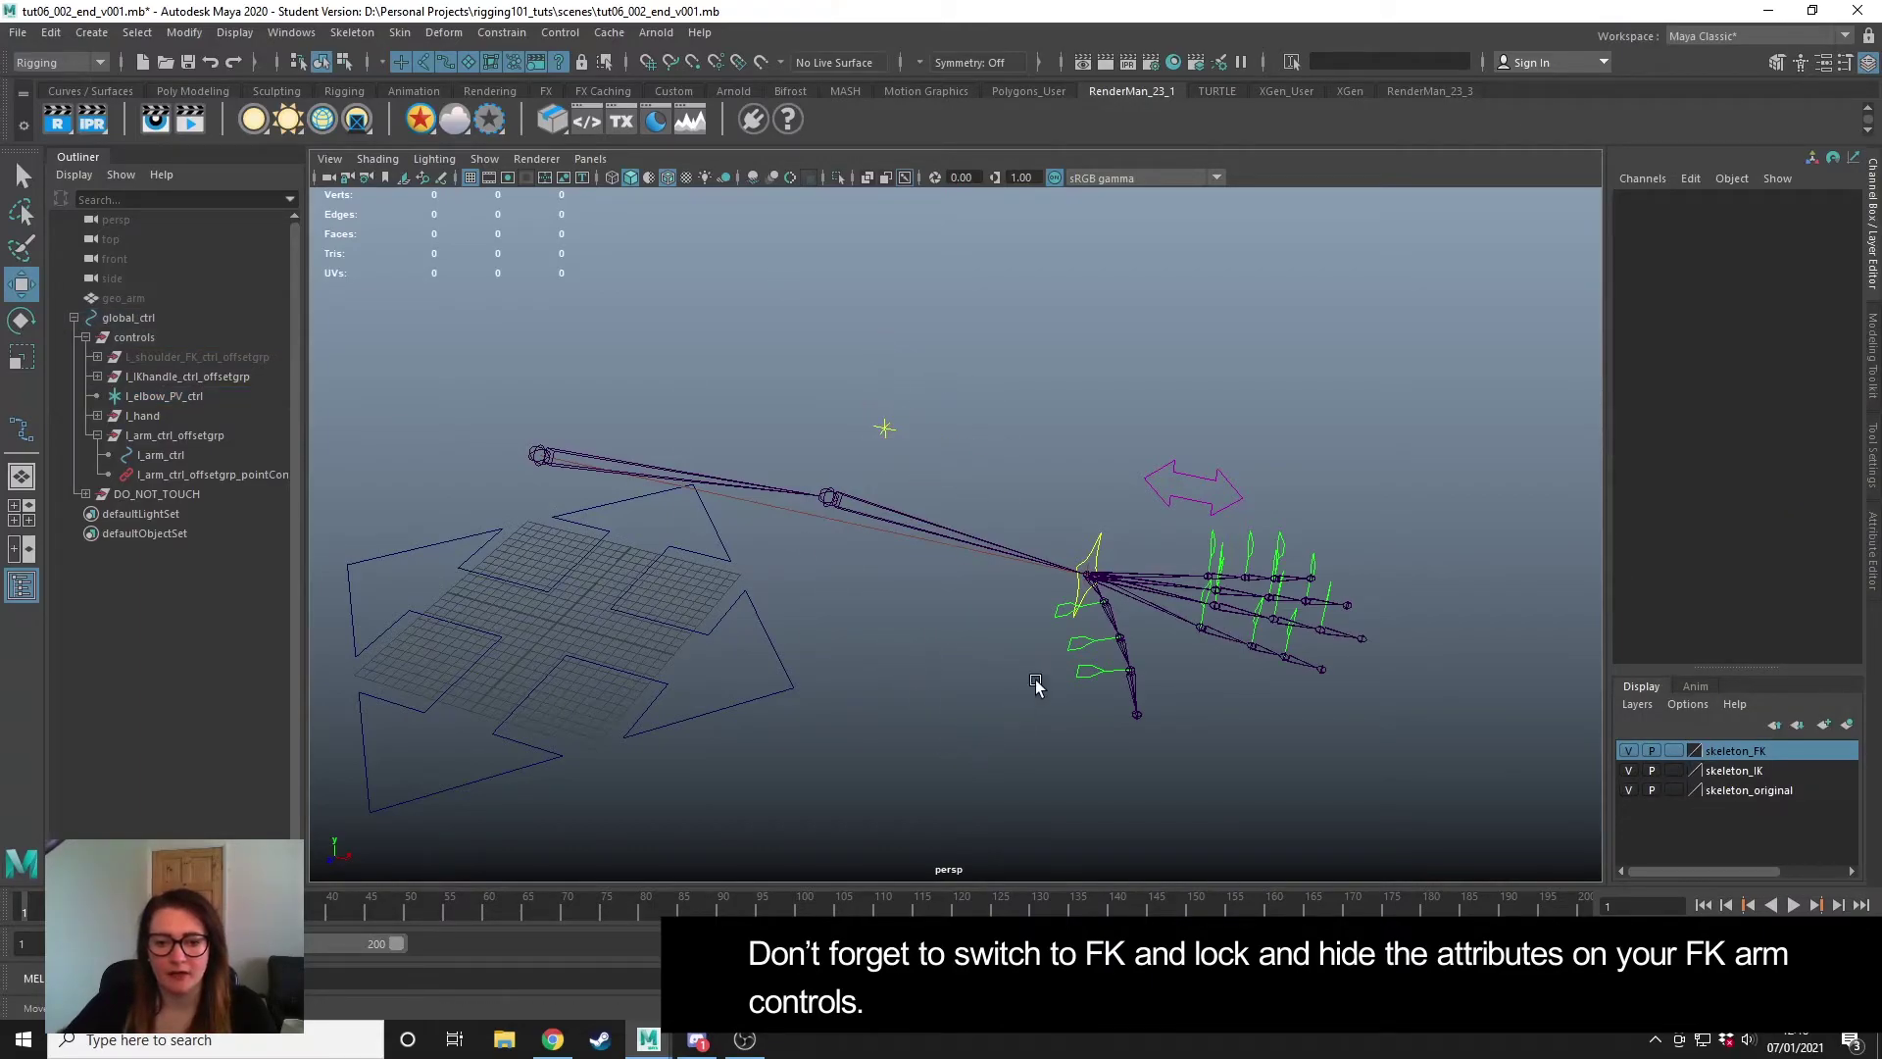
- Set l_arm_ctrl's IK FK Switch to 0 to put the arm in FK mode
left_click(1189, 477)
left_click(1751, 233)
middle_click_drag(1263, 446, 1281, 450)
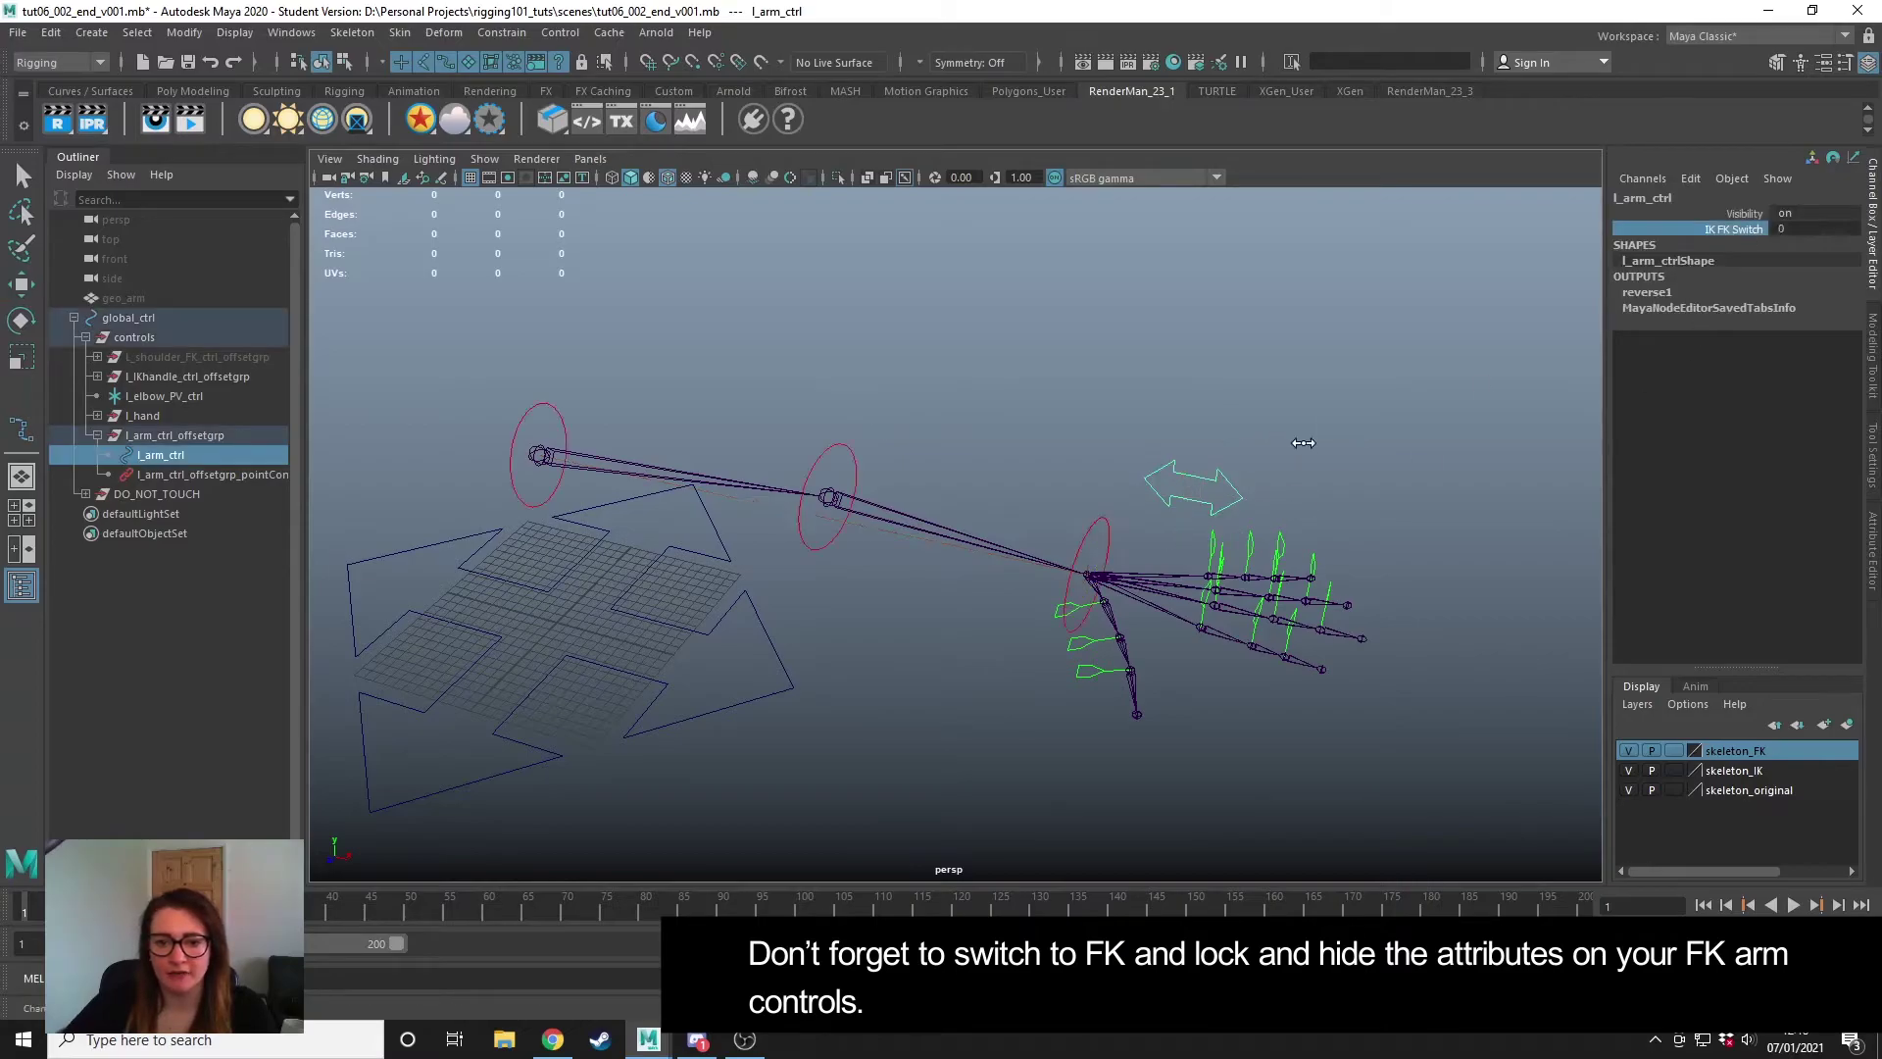
left_click(1001, 385)
key("w")
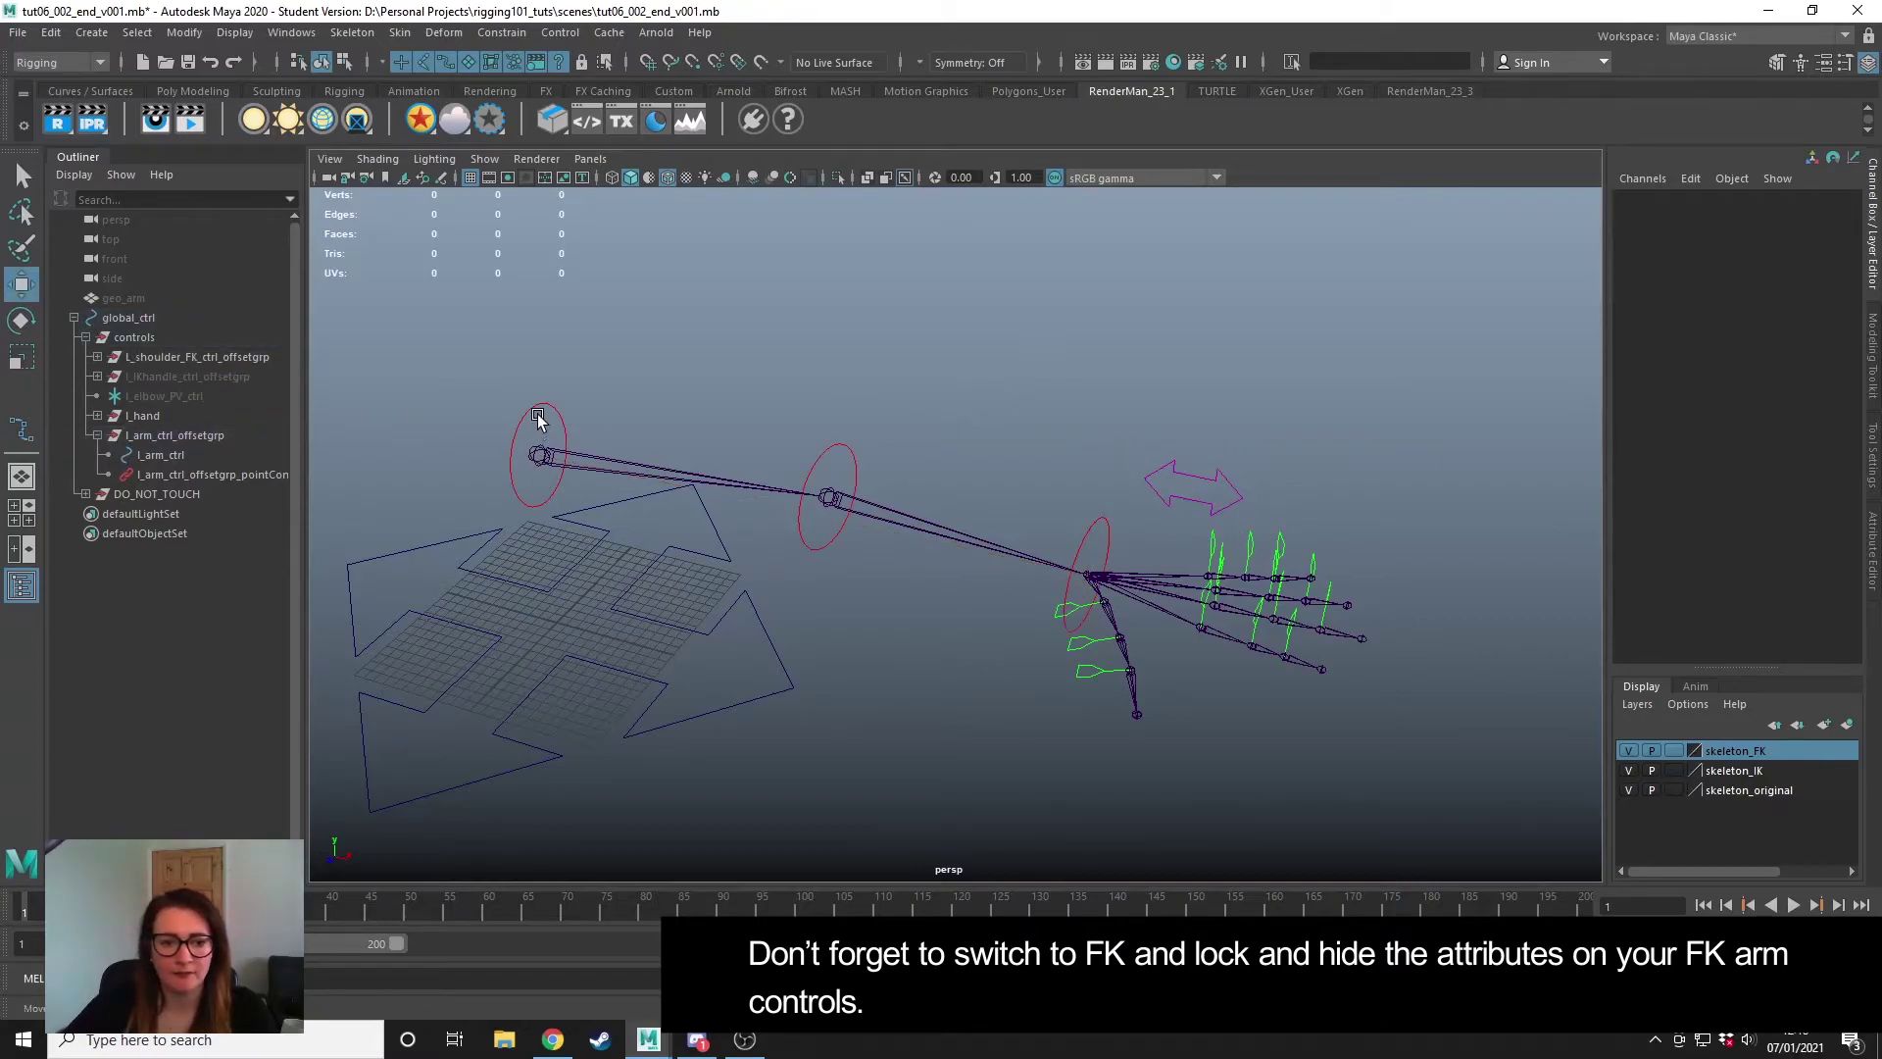
- Lock and hide translate and scale channels on the shoulder FK control
left_click(540, 402)
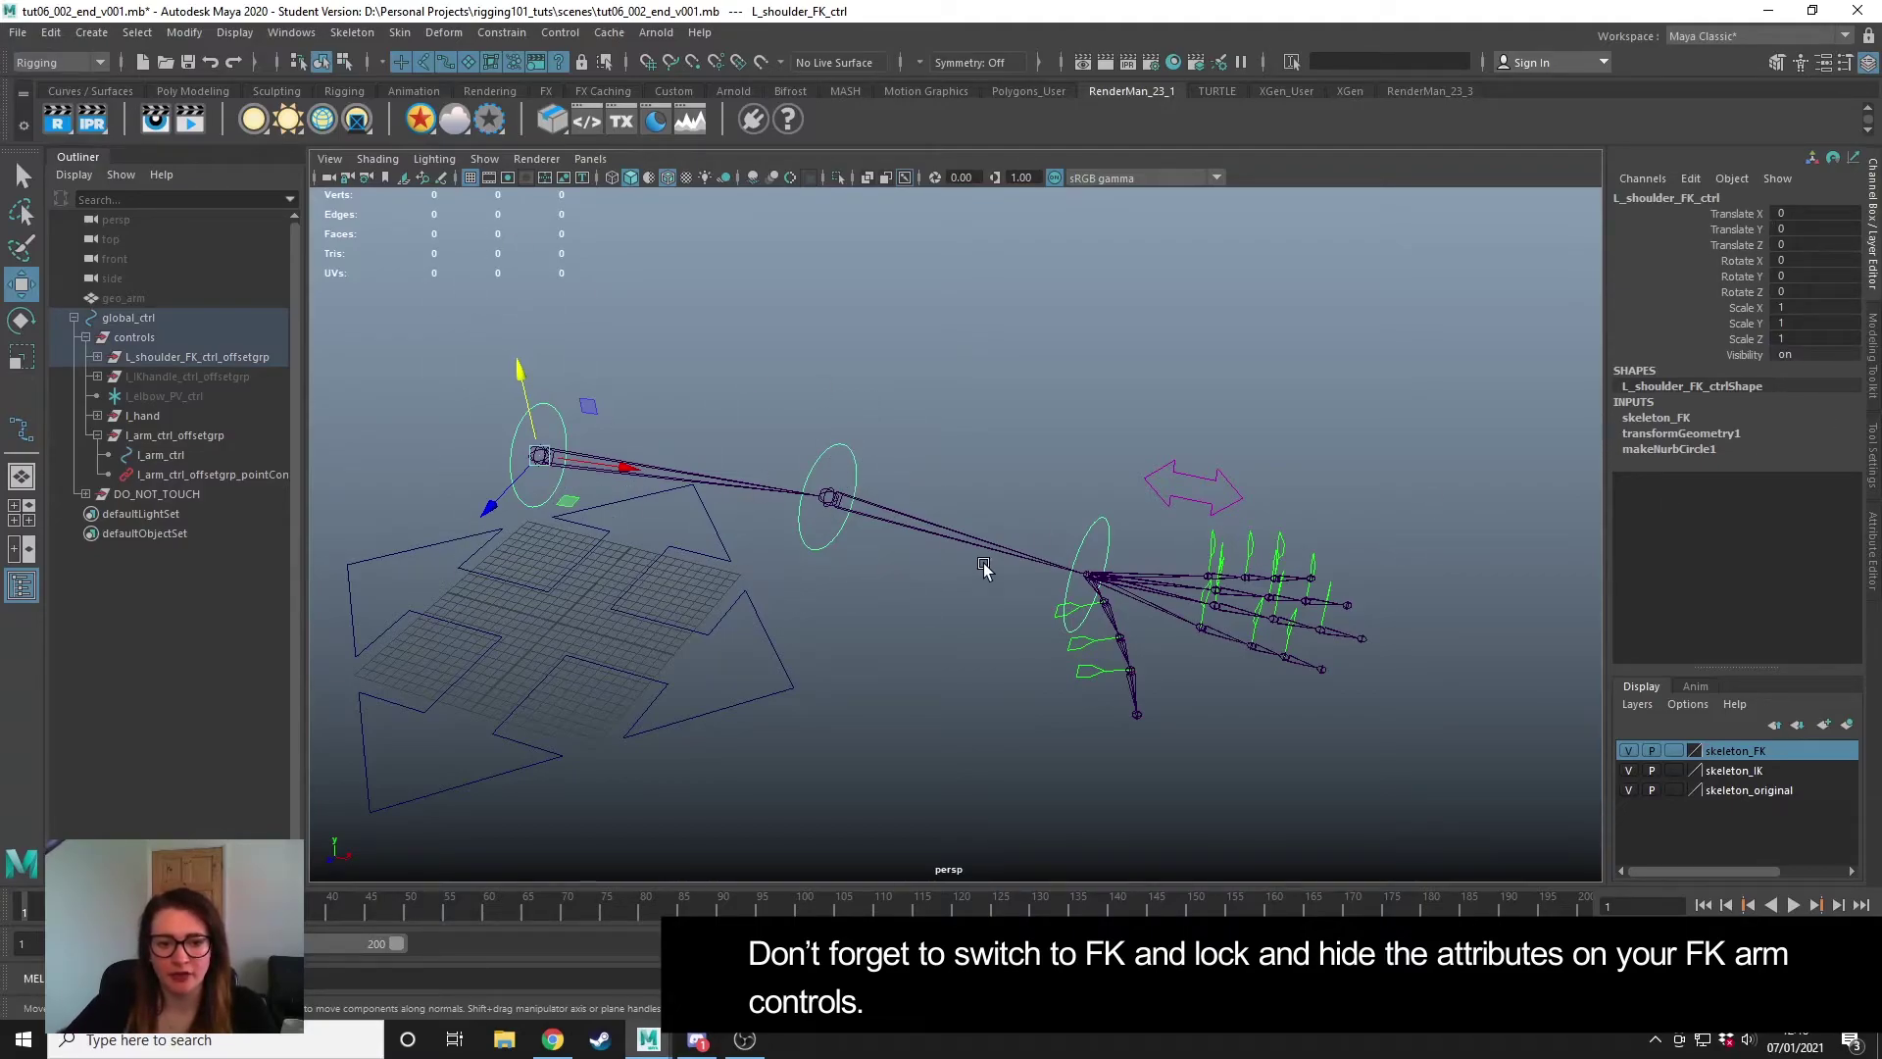
left_click_drag(1751, 220, 1745, 250)
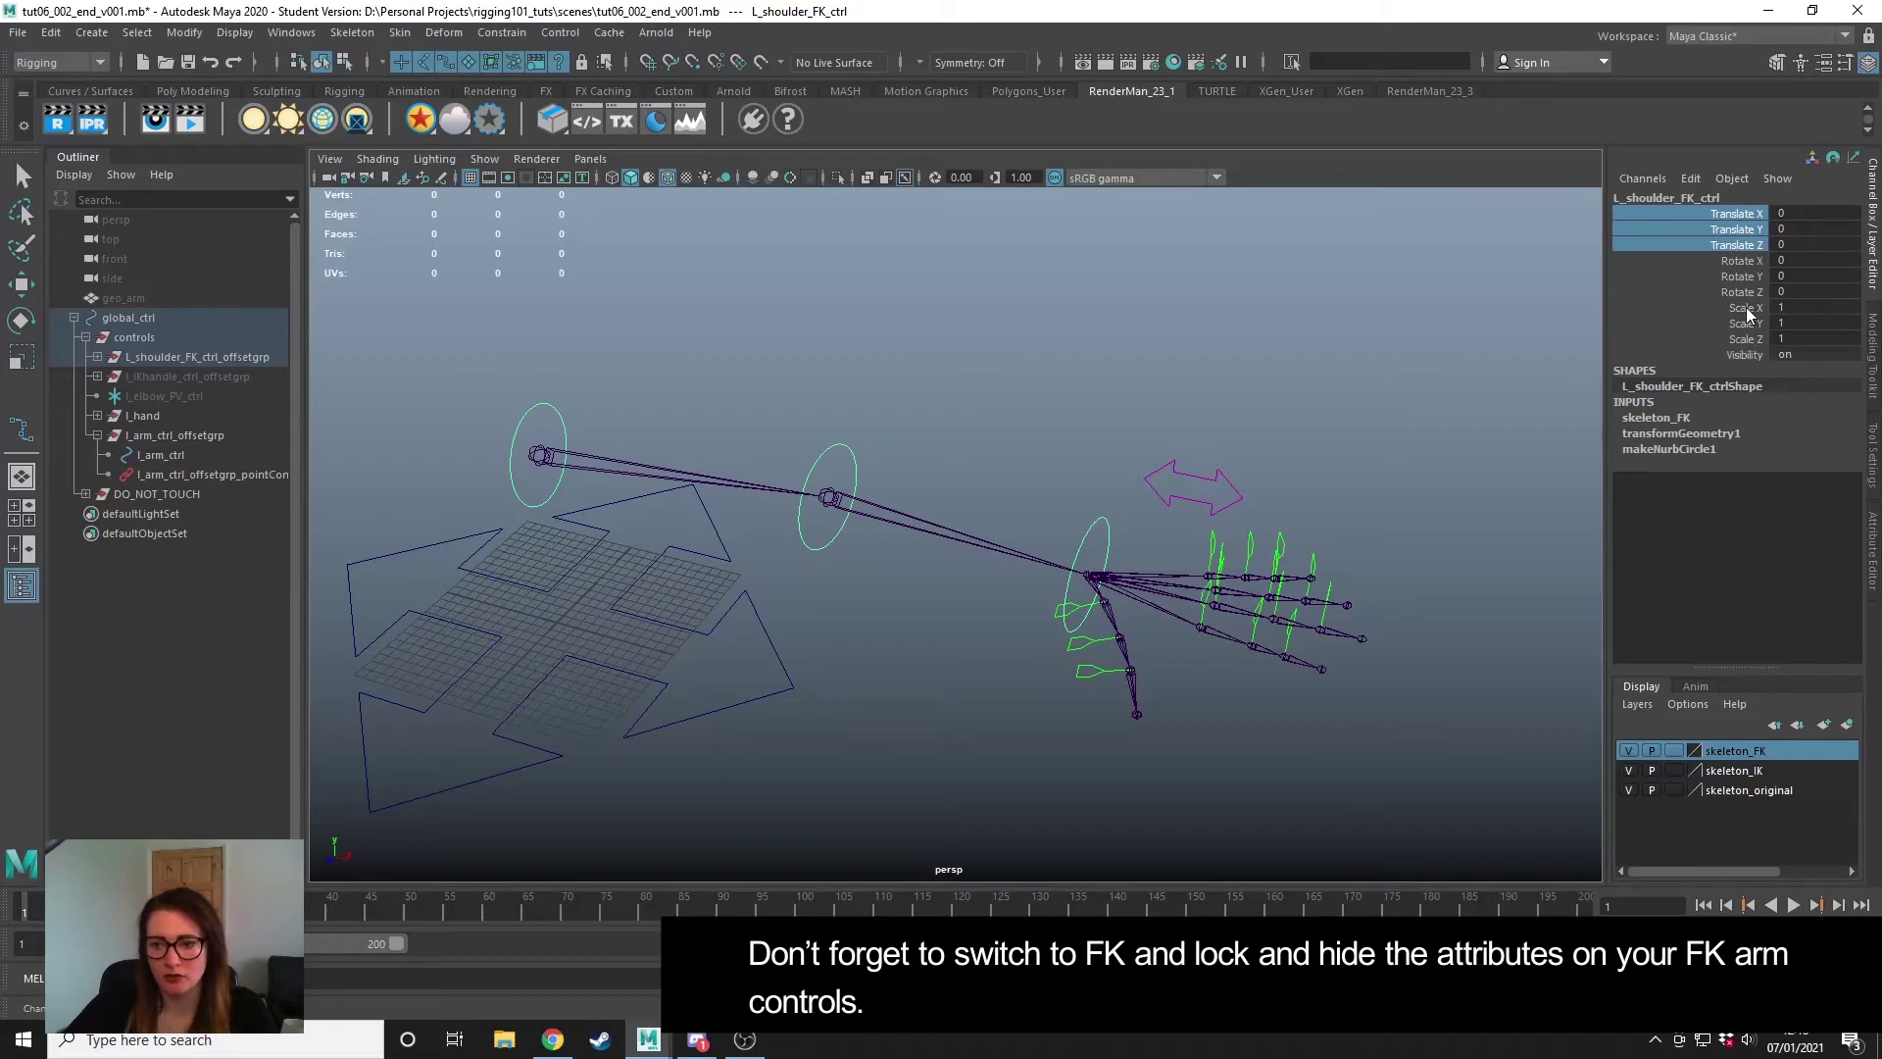
left_click_drag(1748, 313, 1746, 345, "ctrl")
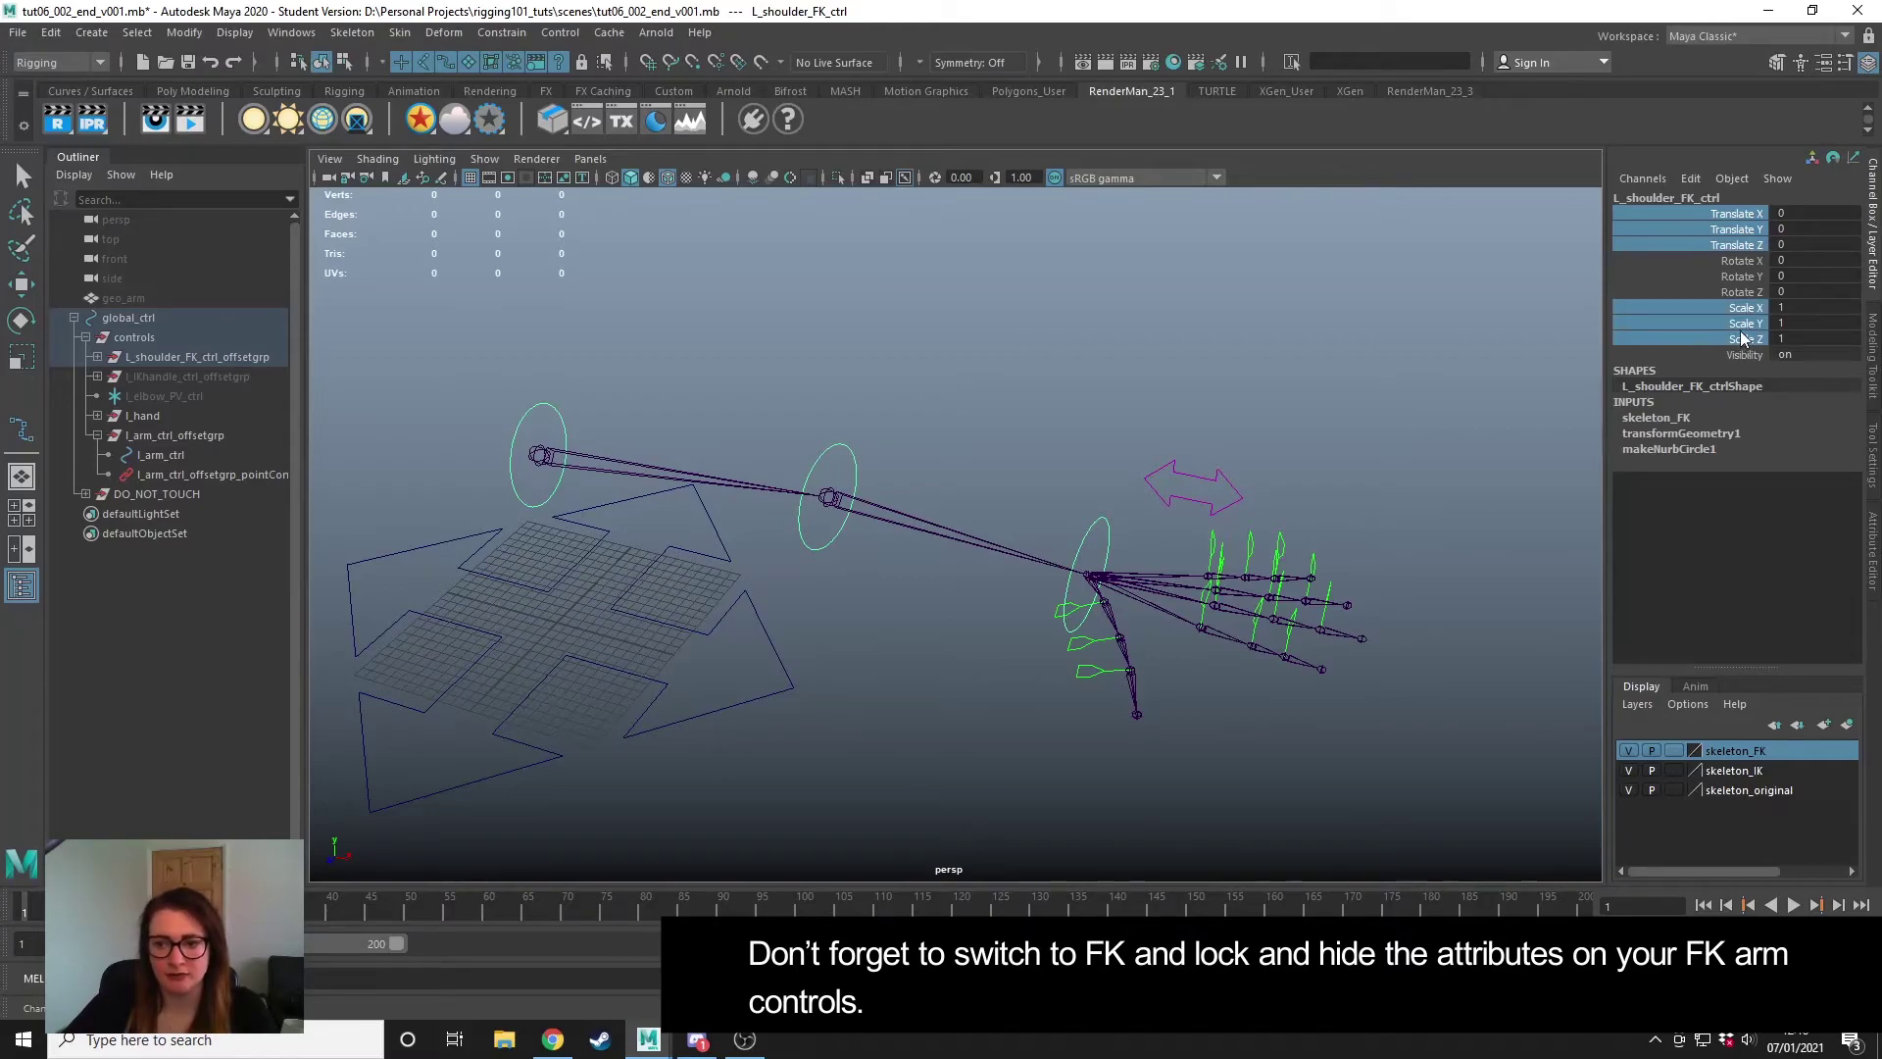
right_click(1746, 326)
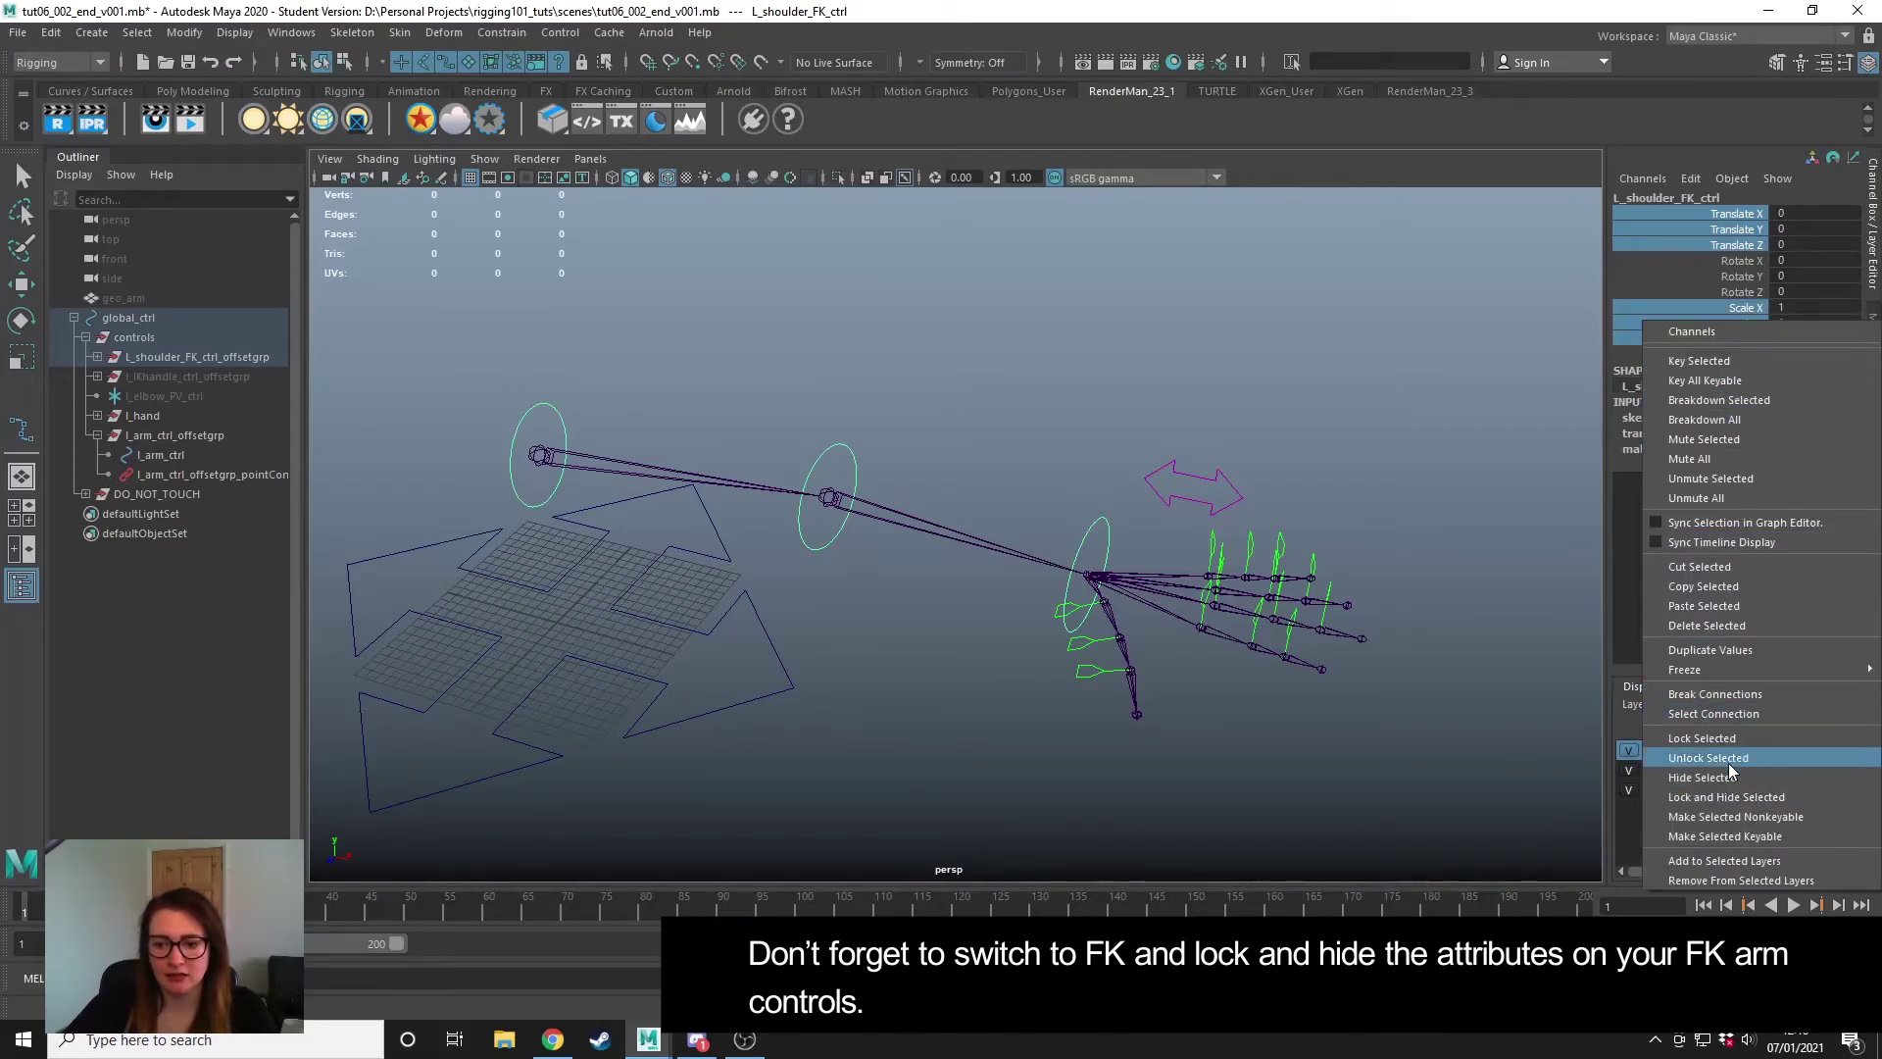
left_click(1727, 797)
key("w")
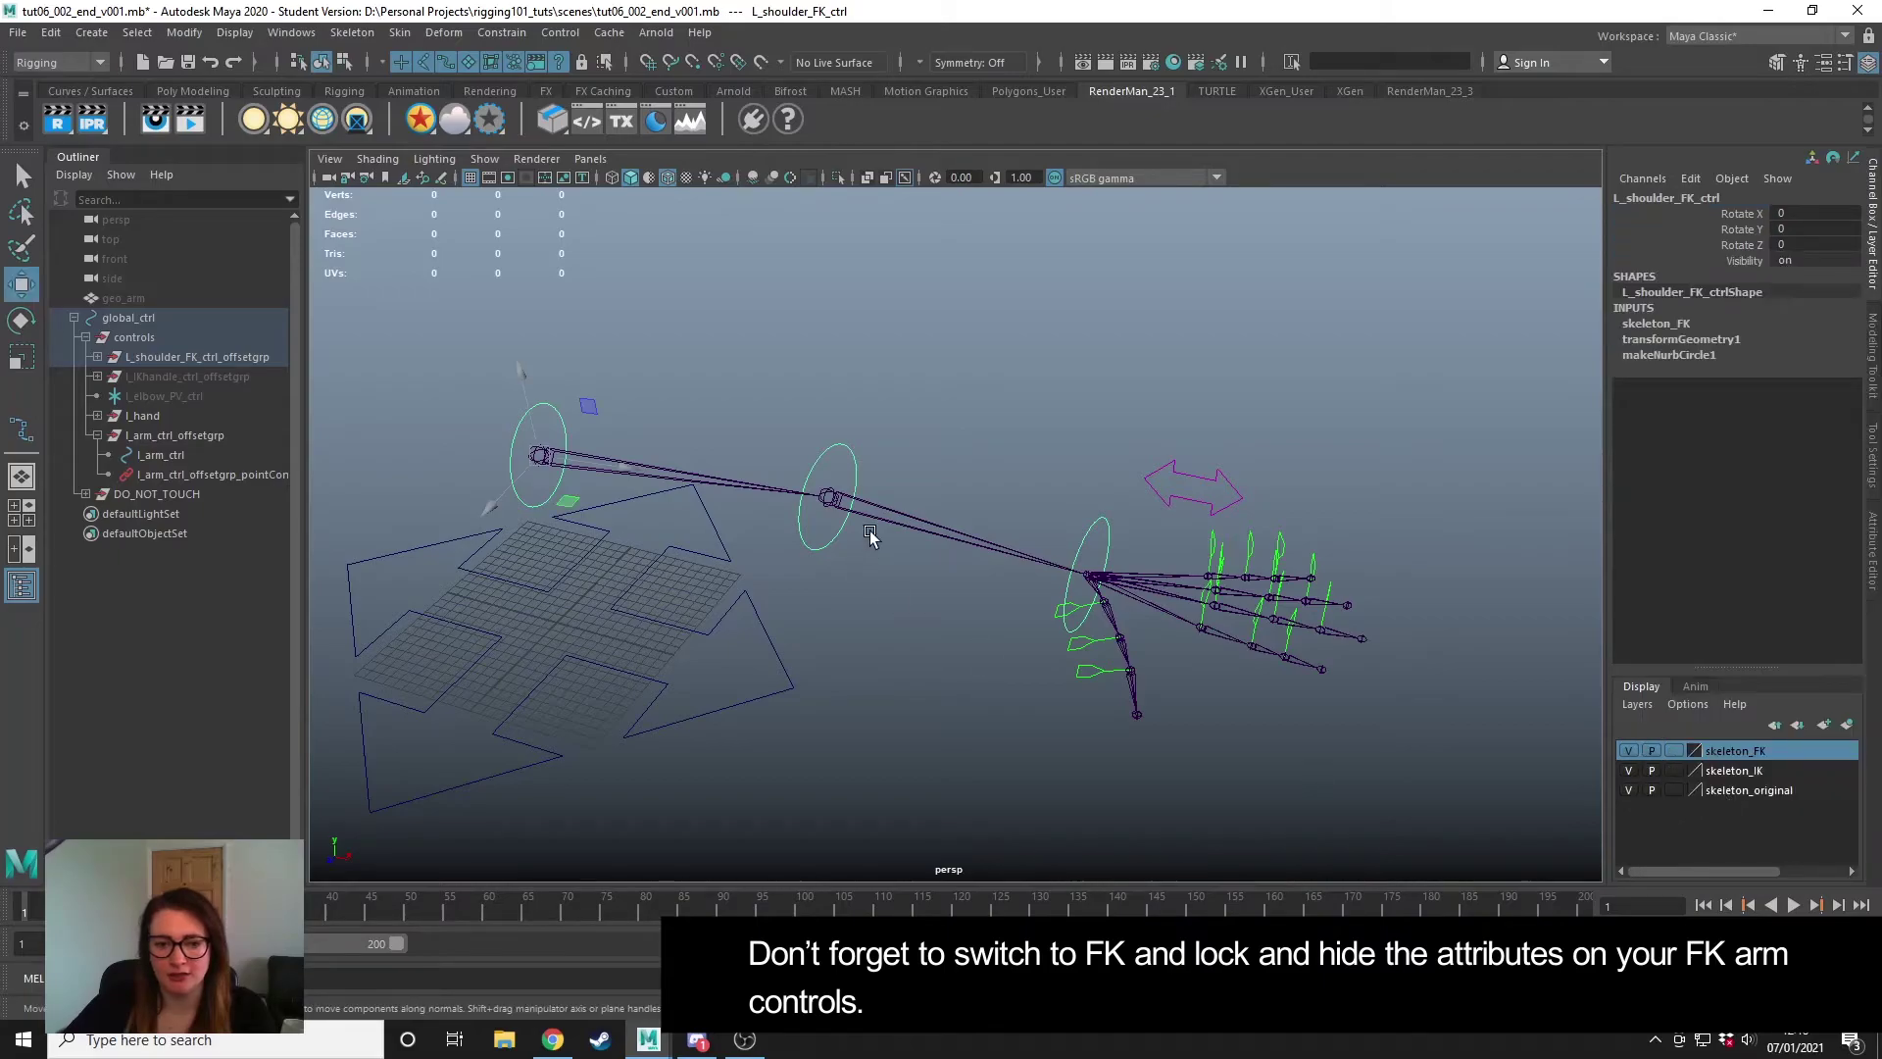
- Lock and hide translate and scale on both L_elbow_FK_ctrl and L_wrist_FK_ctrl
left_click(849, 364)
left_click(833, 467)
left_click(1079, 531, "shift")
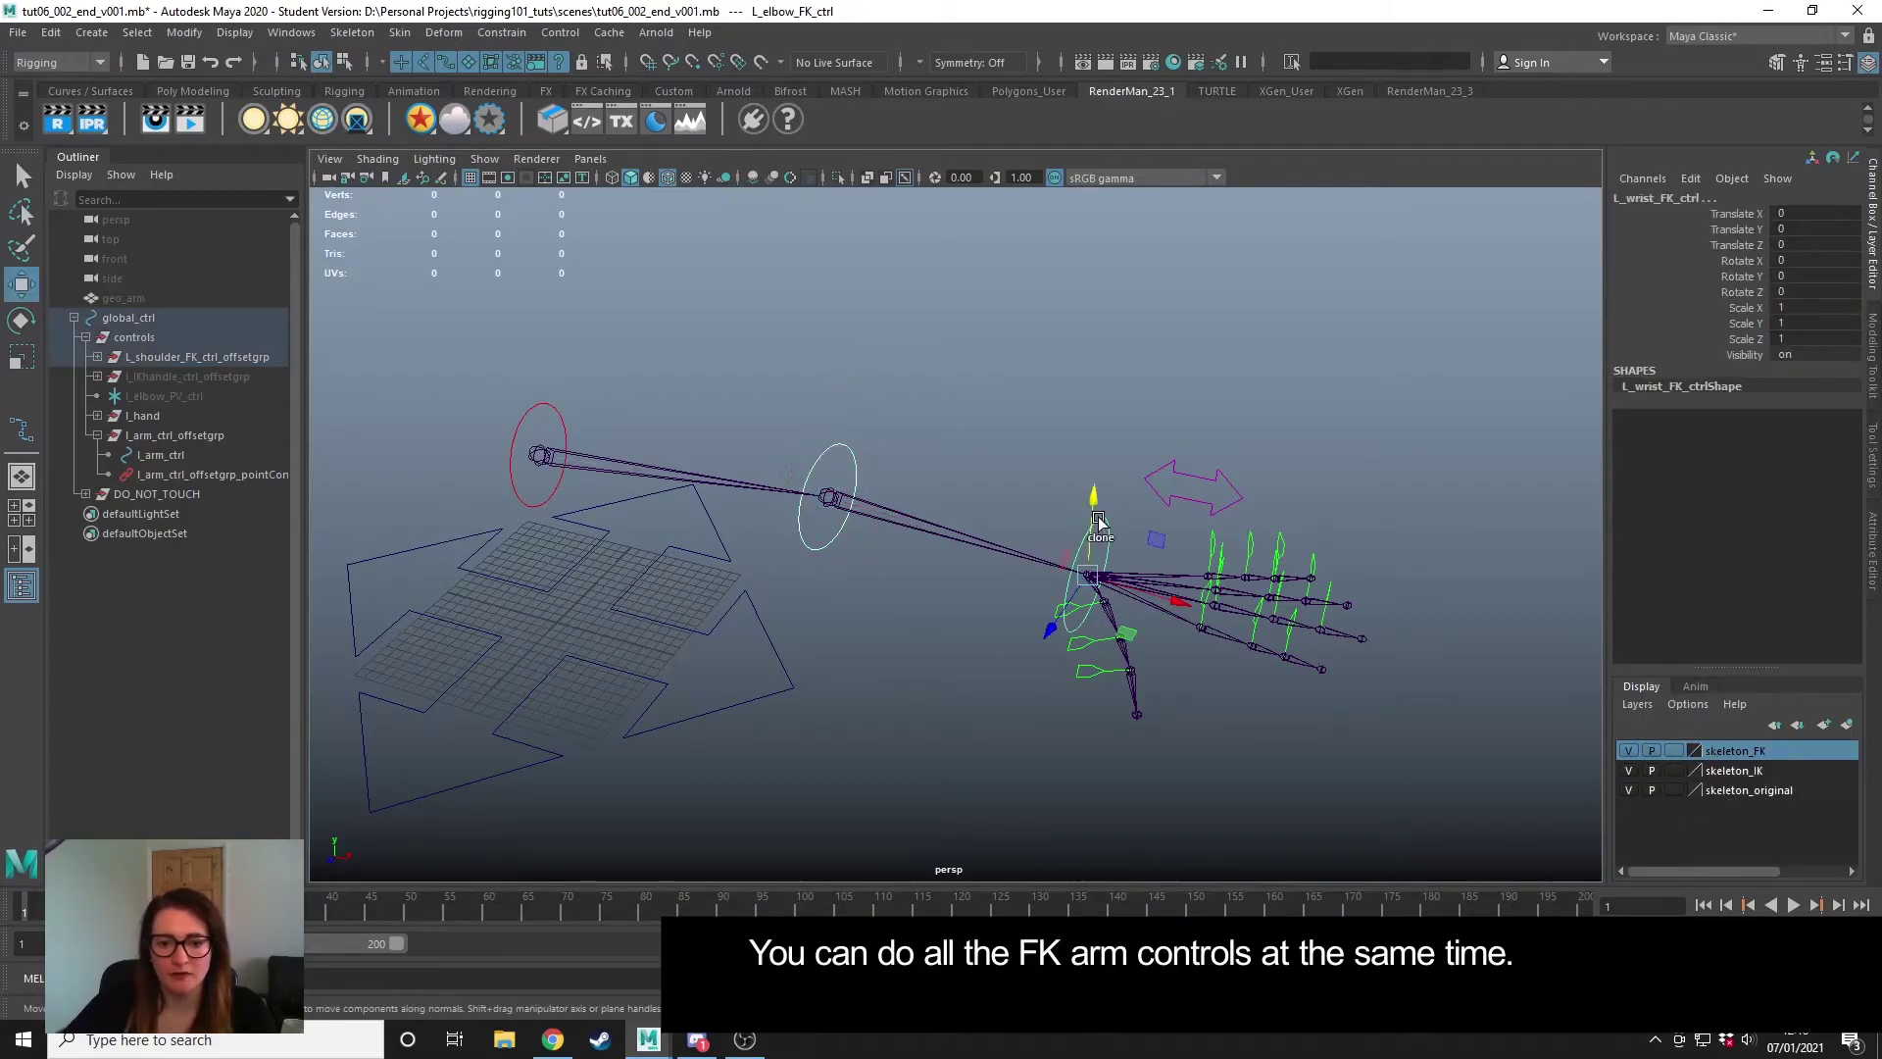
left_click_drag(1741, 215, 1745, 247)
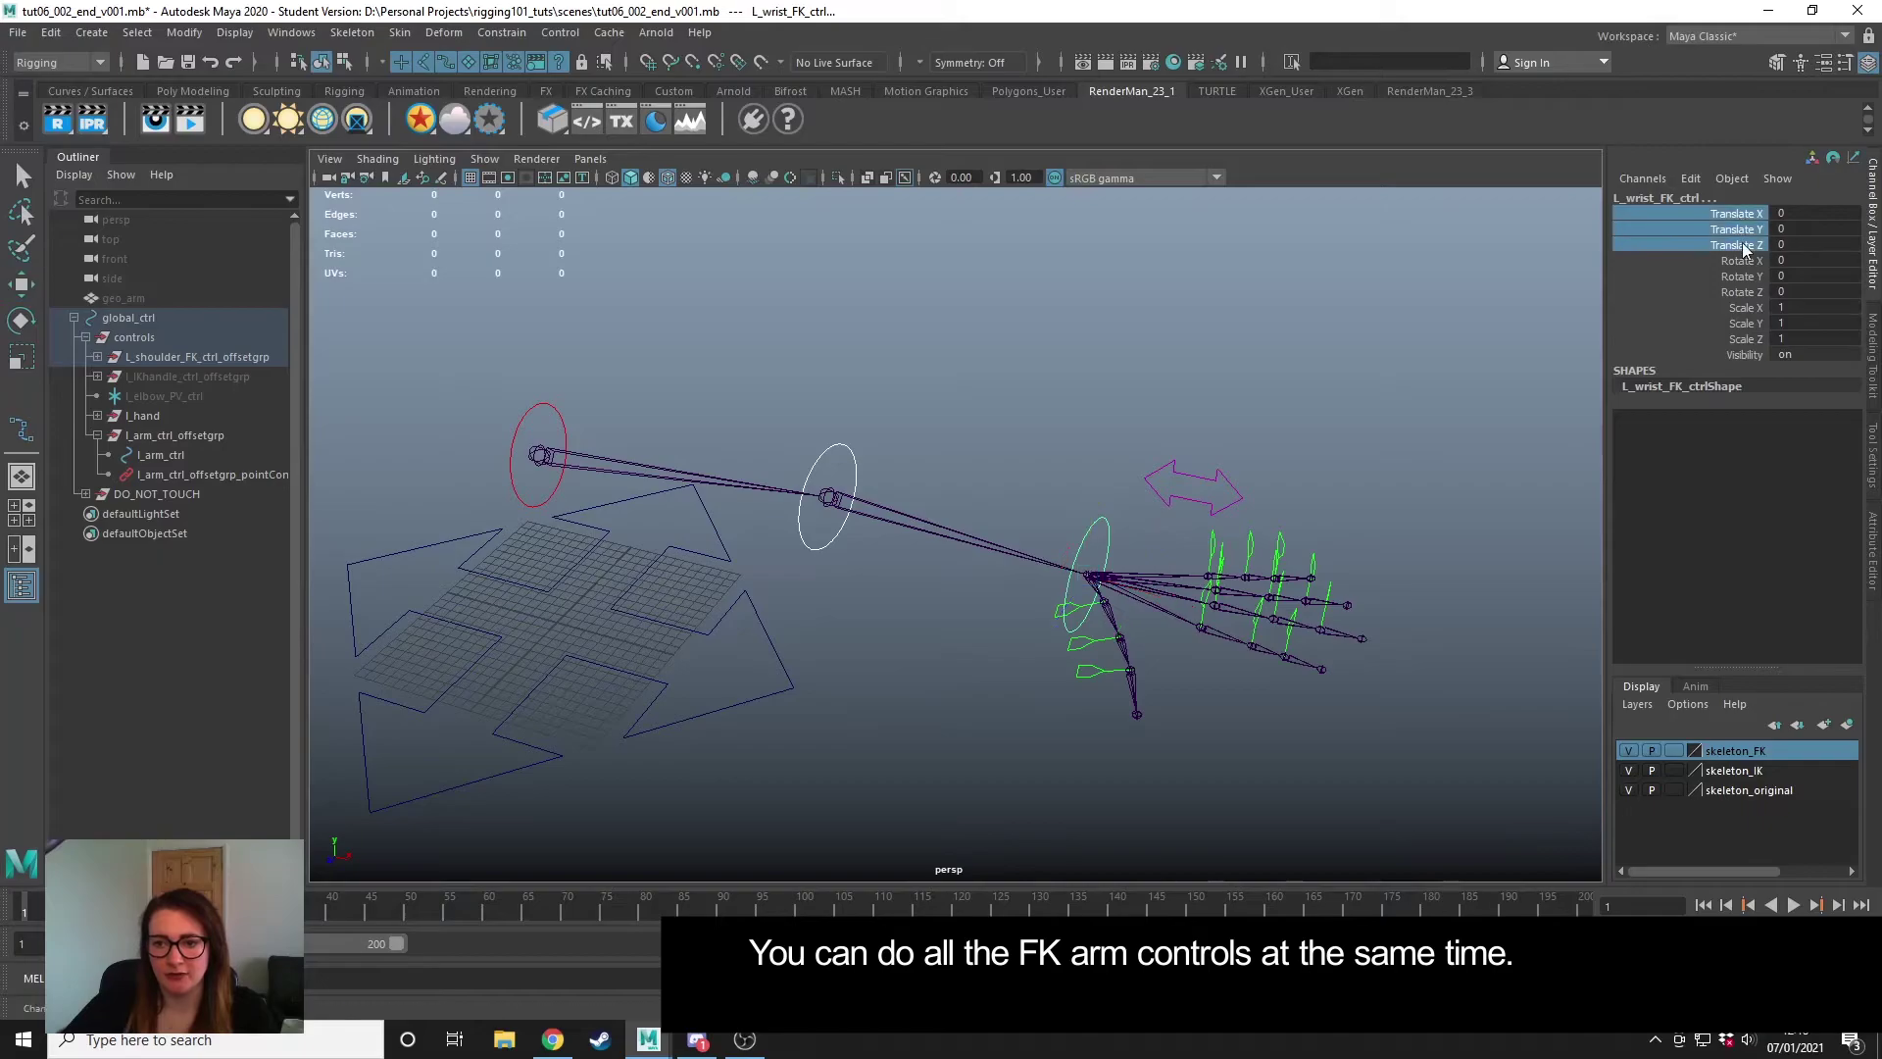
left_click_drag(1754, 311, 1754, 343, "ctrl")
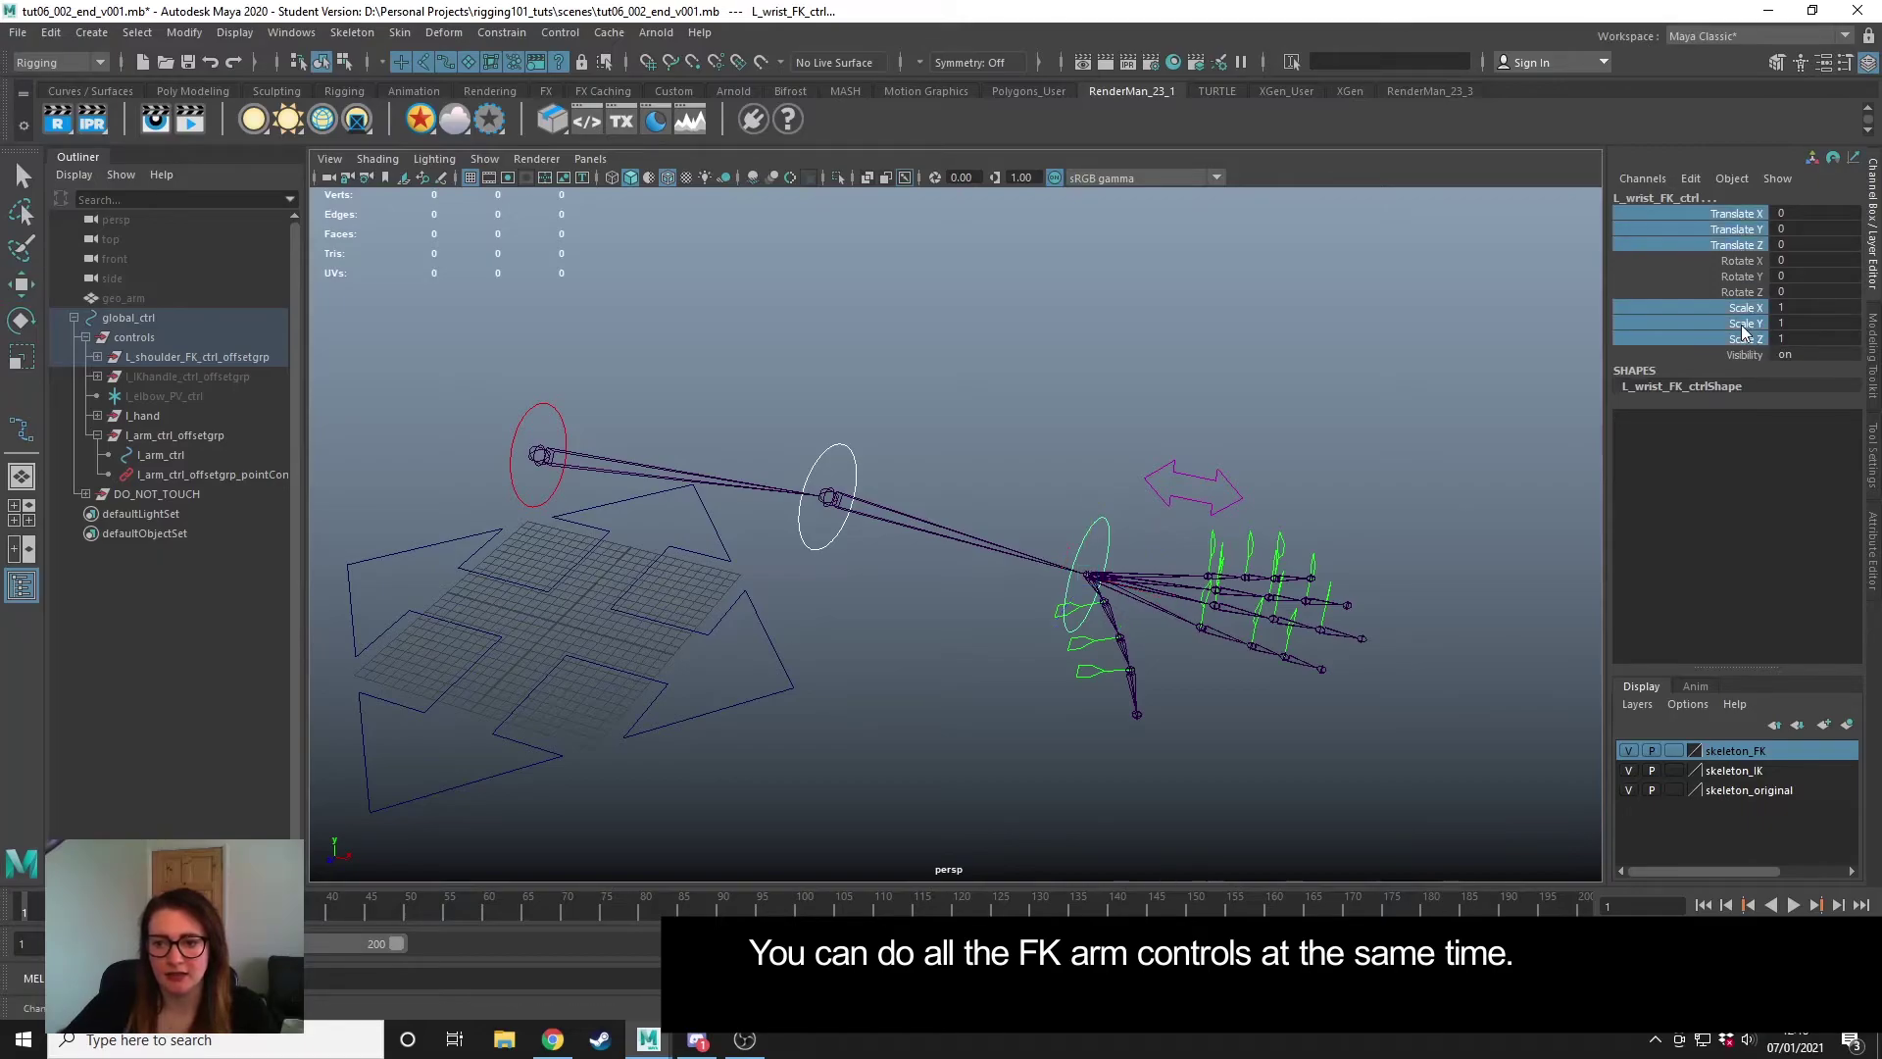
right_click(1743, 332)
left_click(1755, 815)
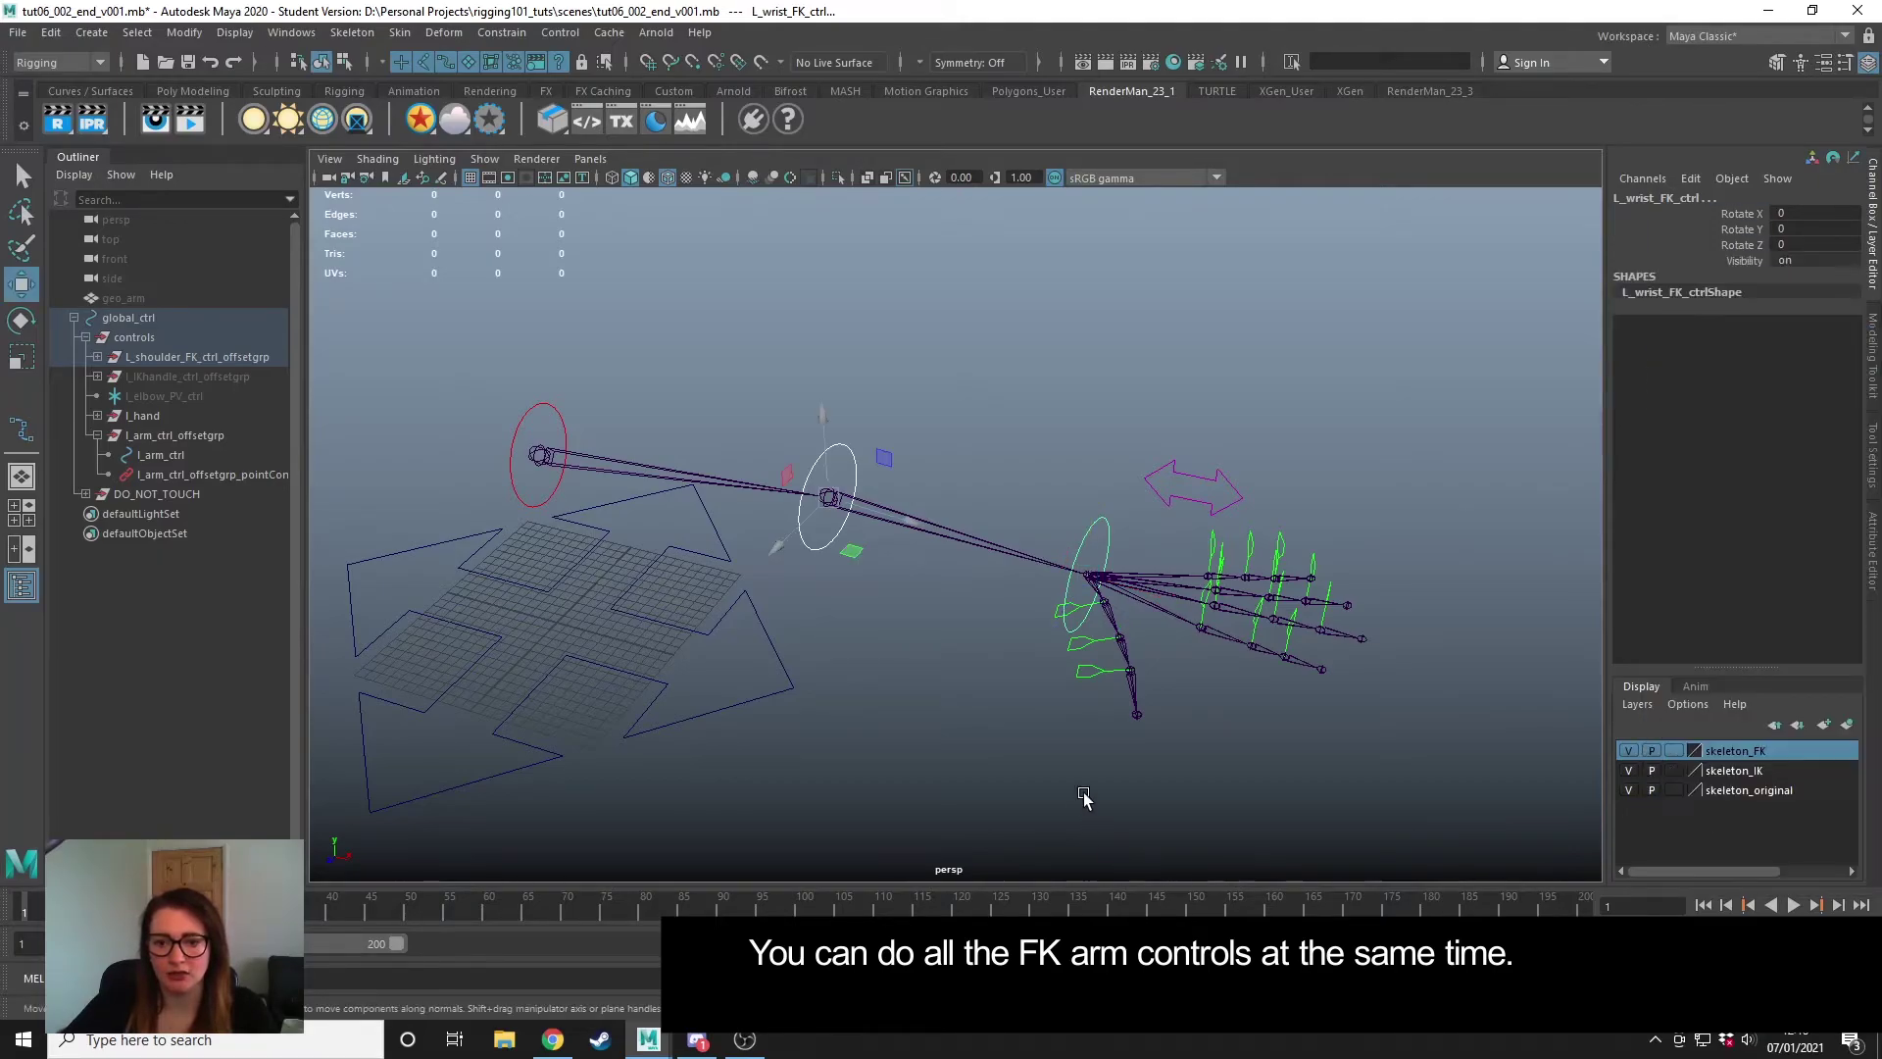
left_click(1050, 399)
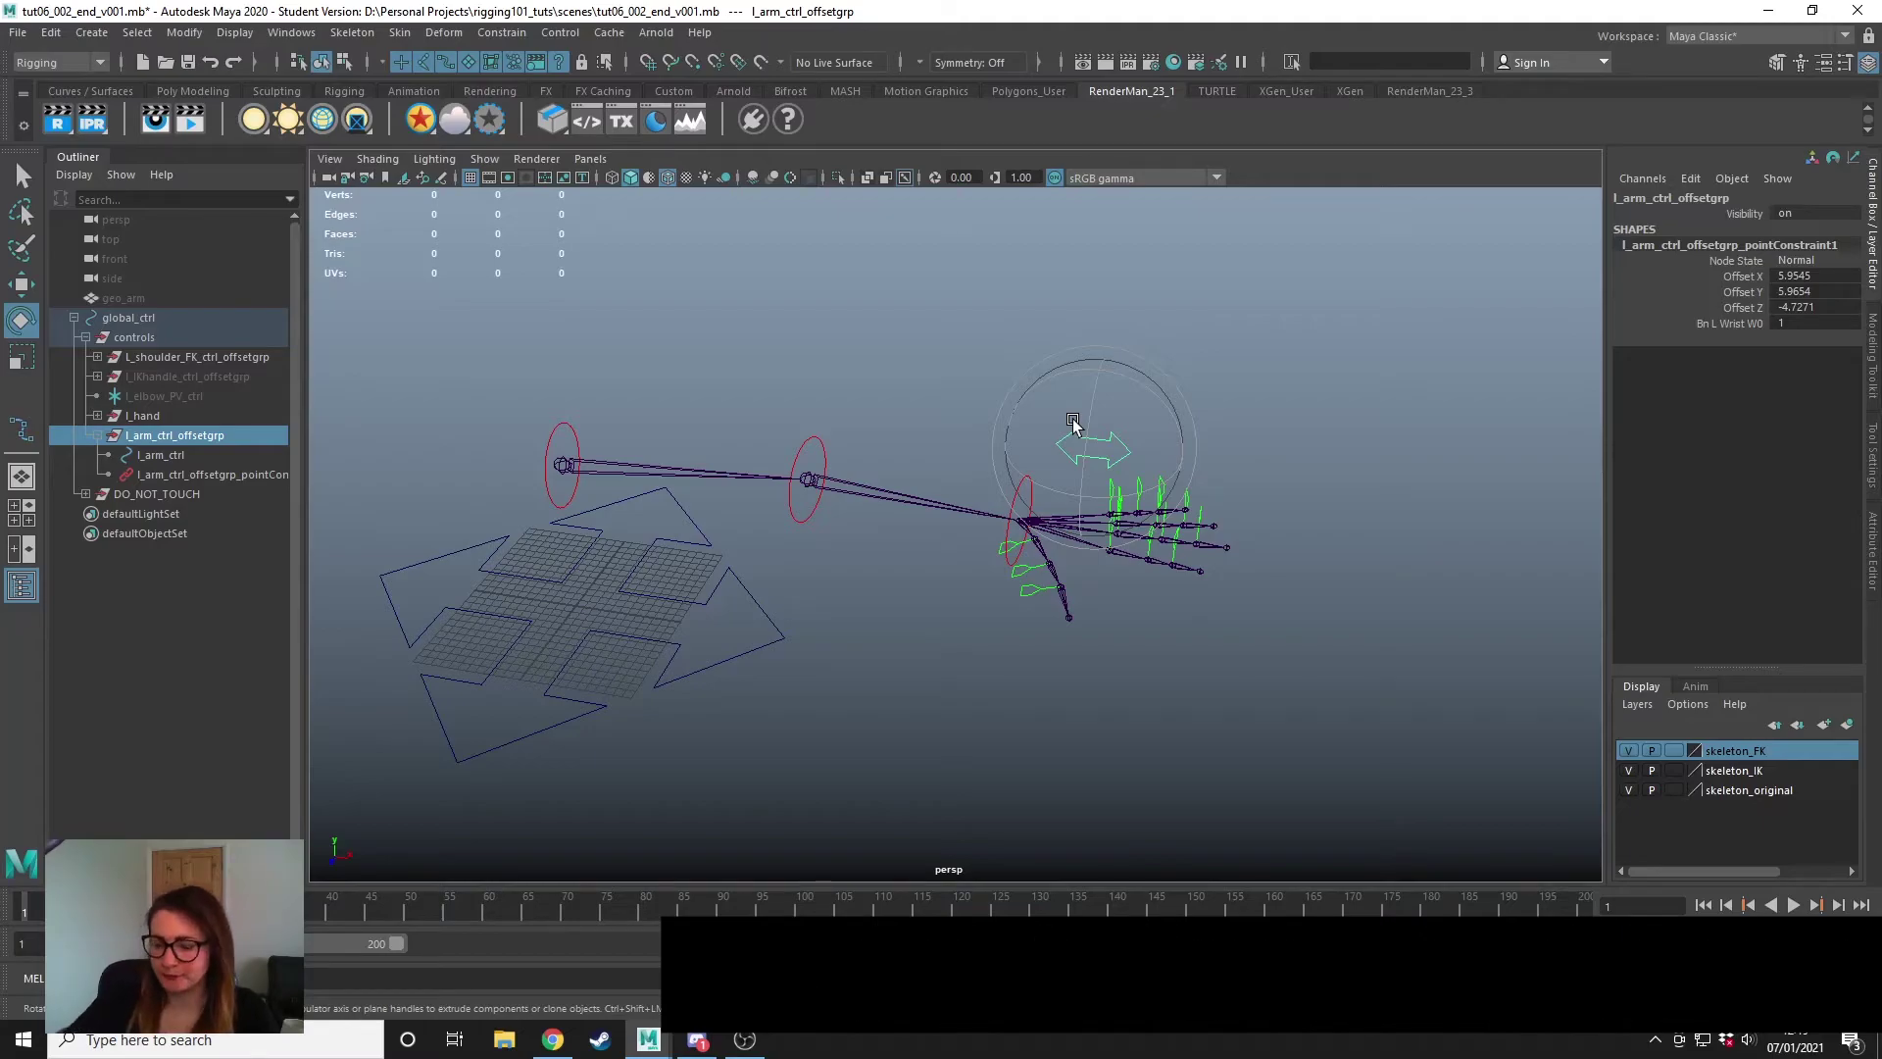
- Filter the Outliner by '*offsetgrp' and fully expand global_ctrl to list every offset group
left_click(872, 755)
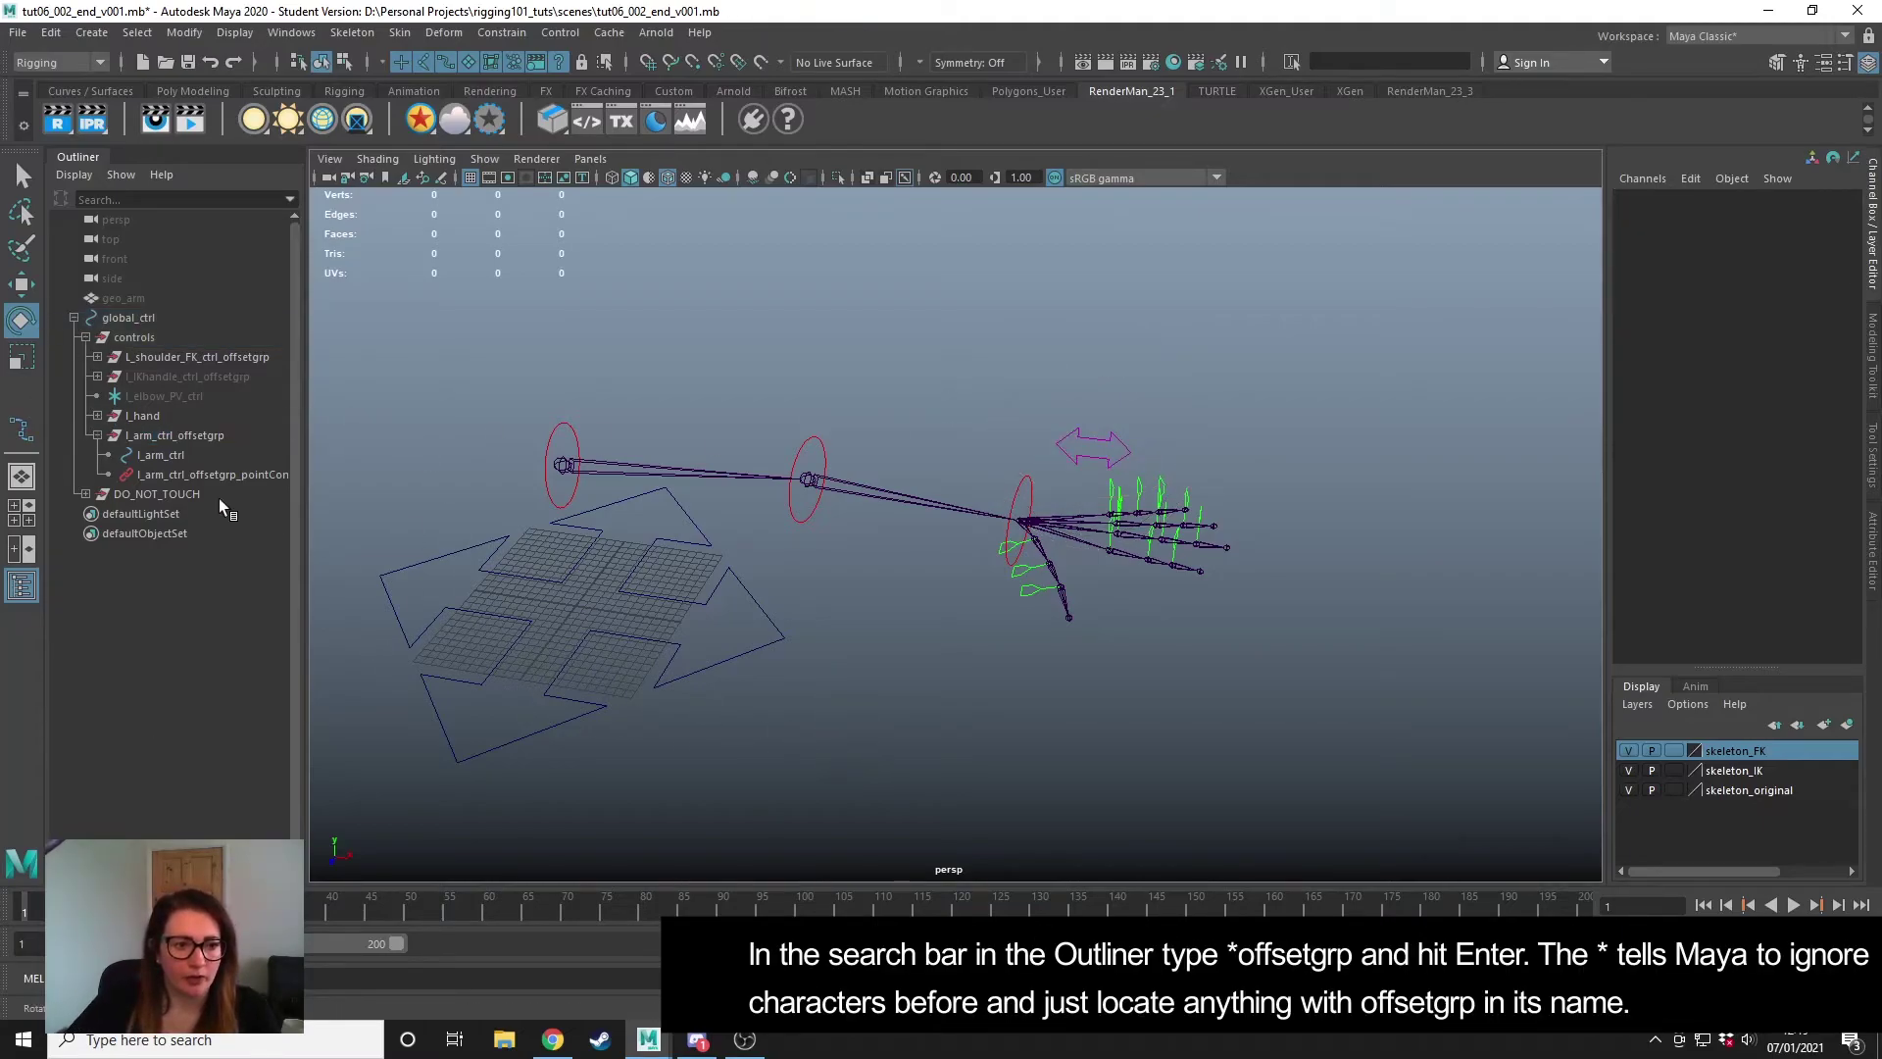
left_click(58, 198)
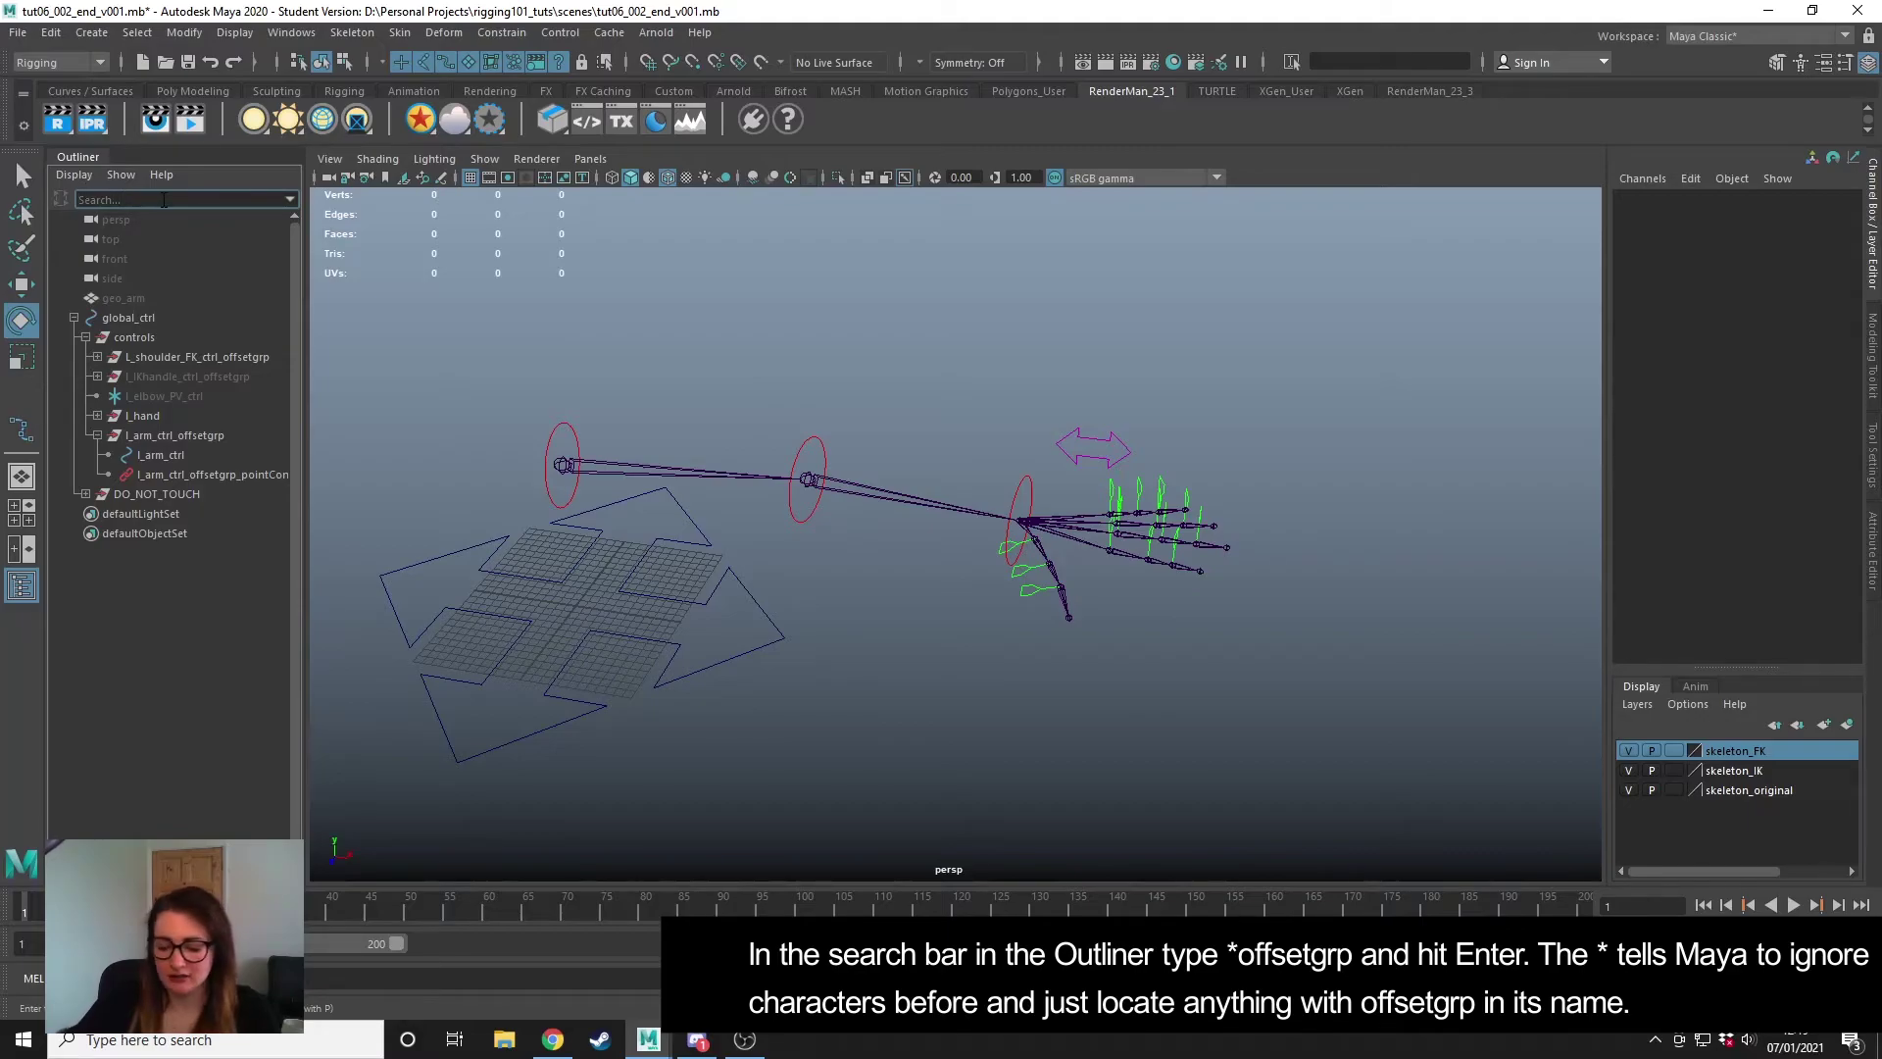
type("*")
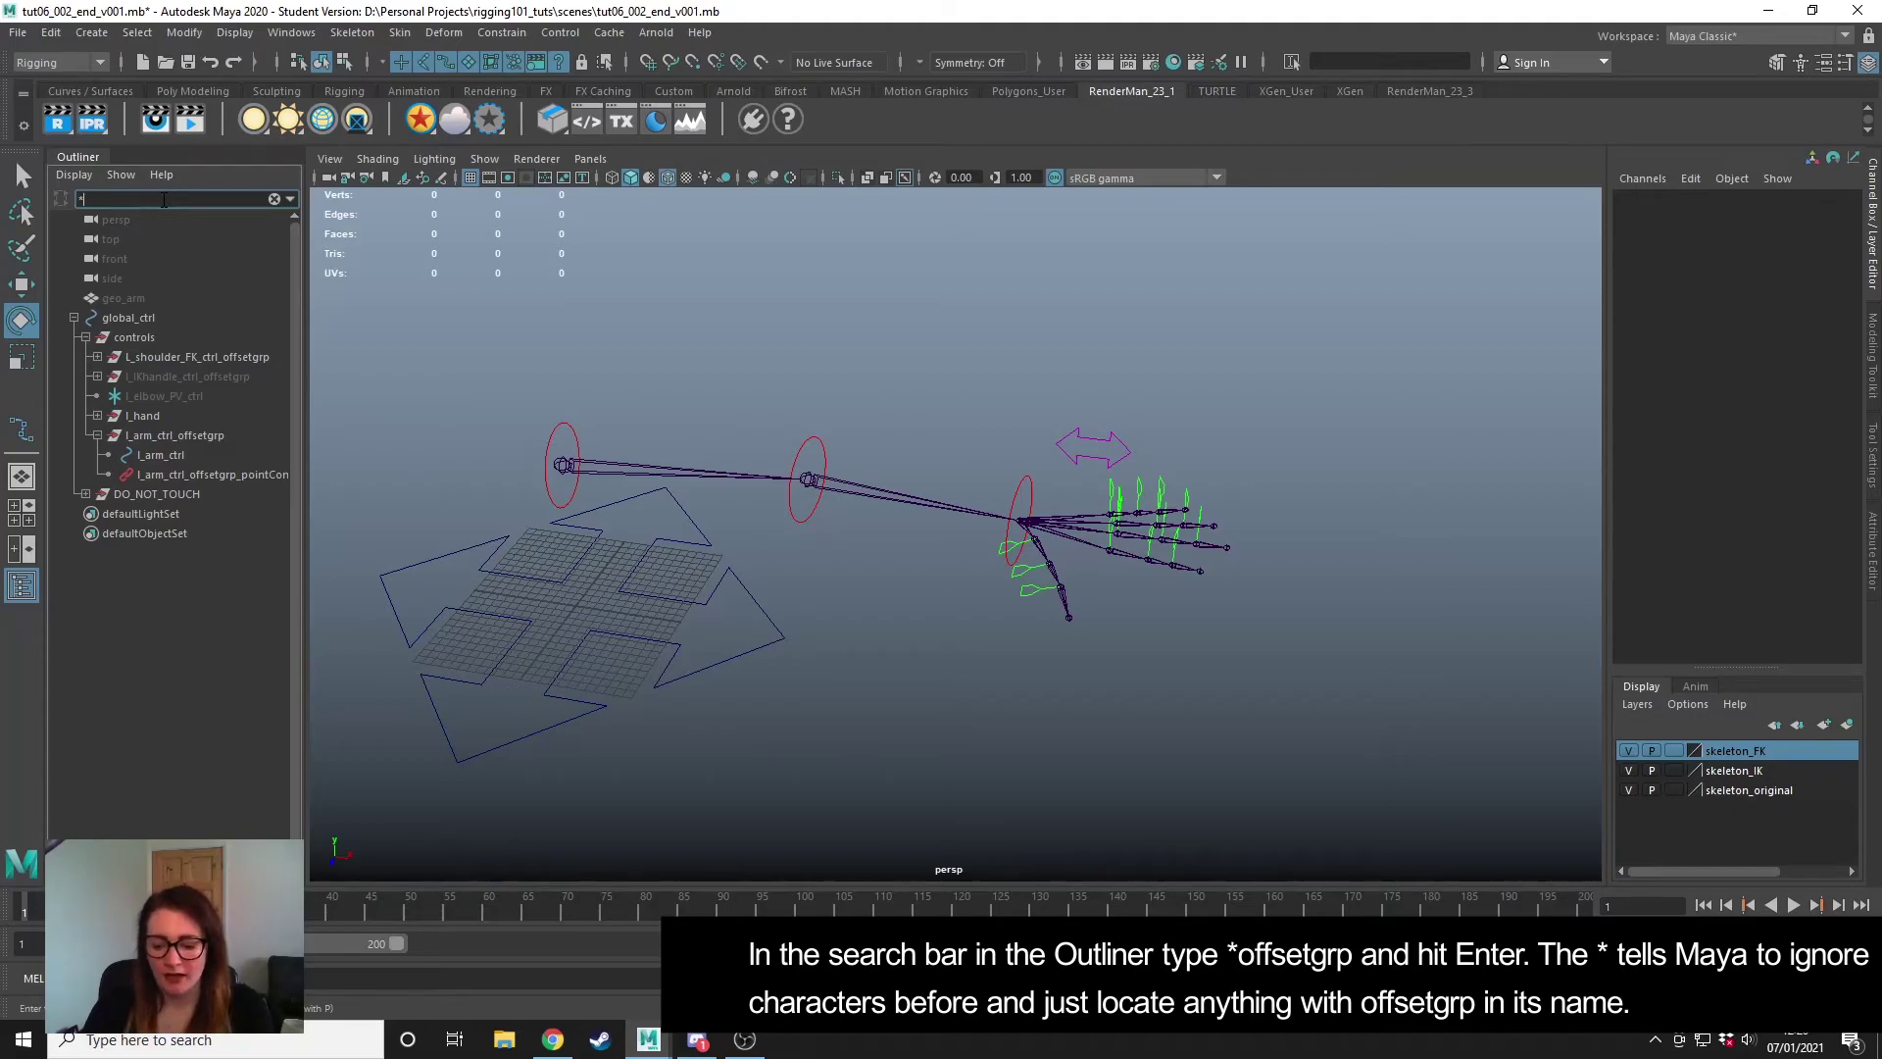
type("off")
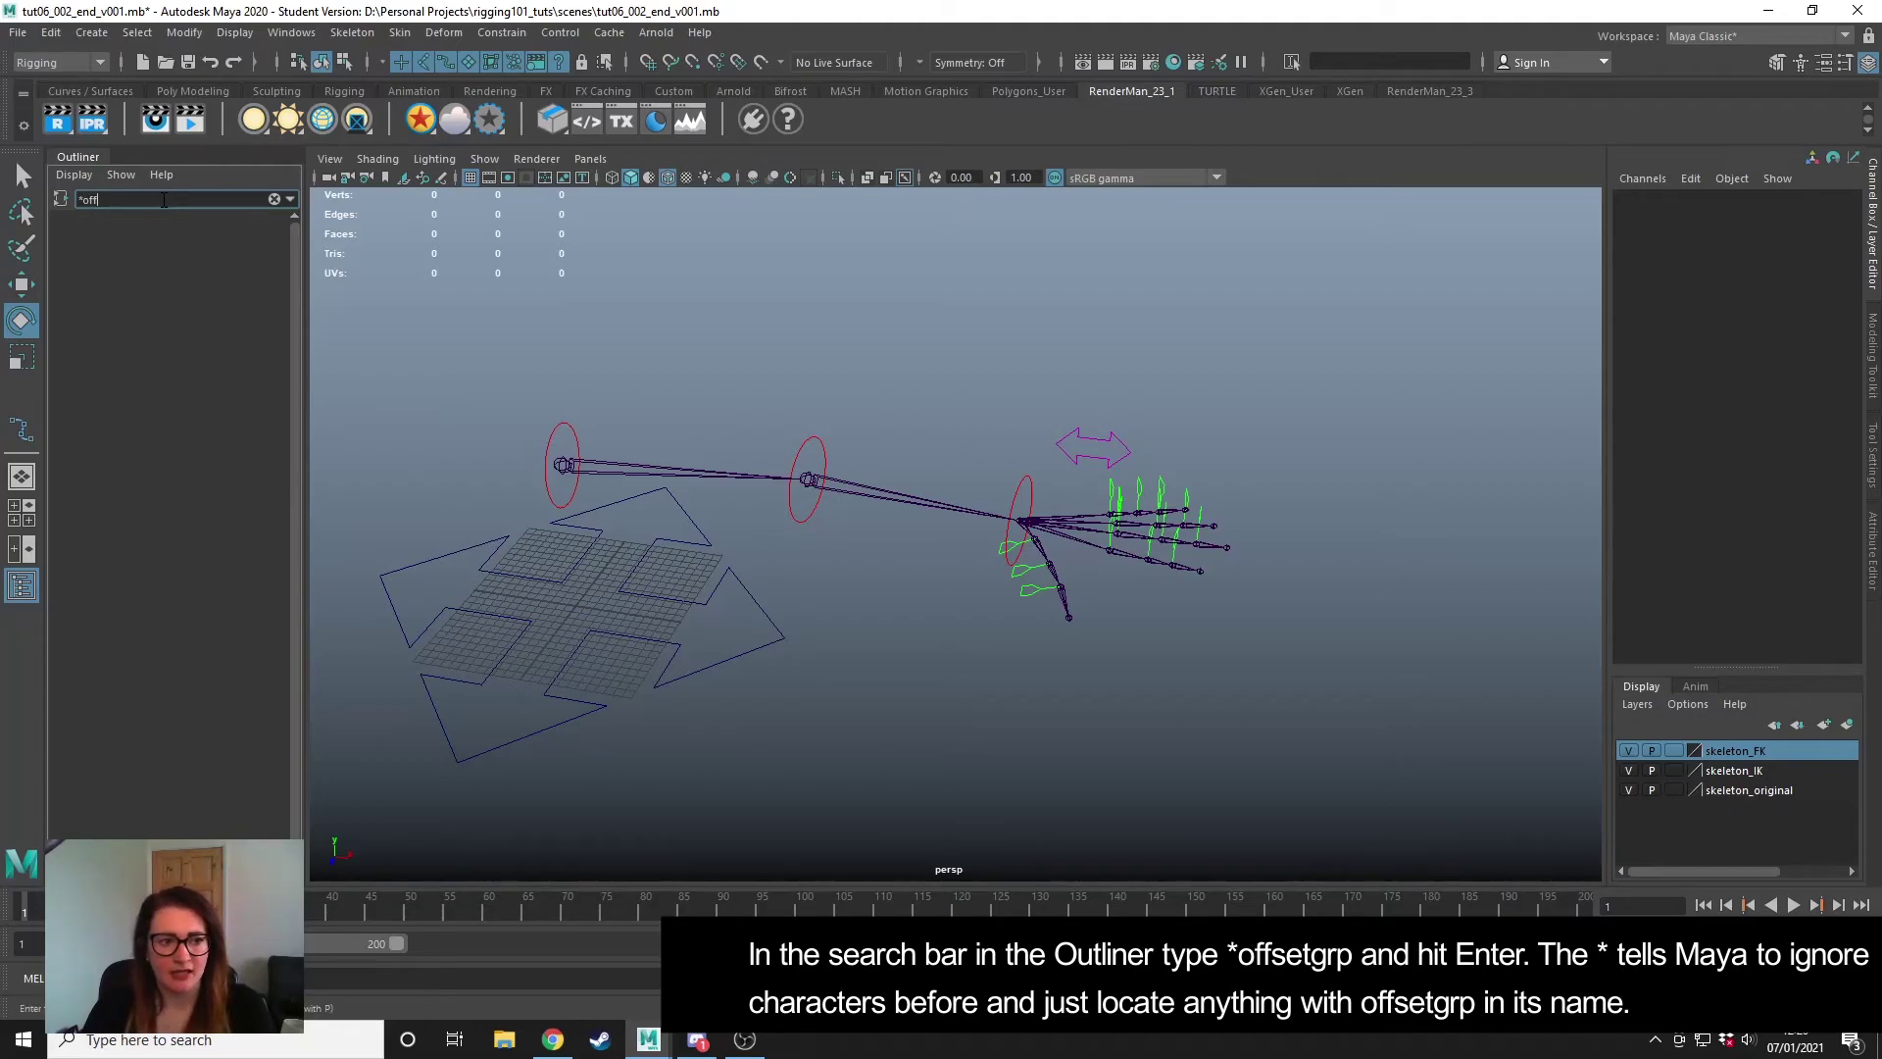
type("set")
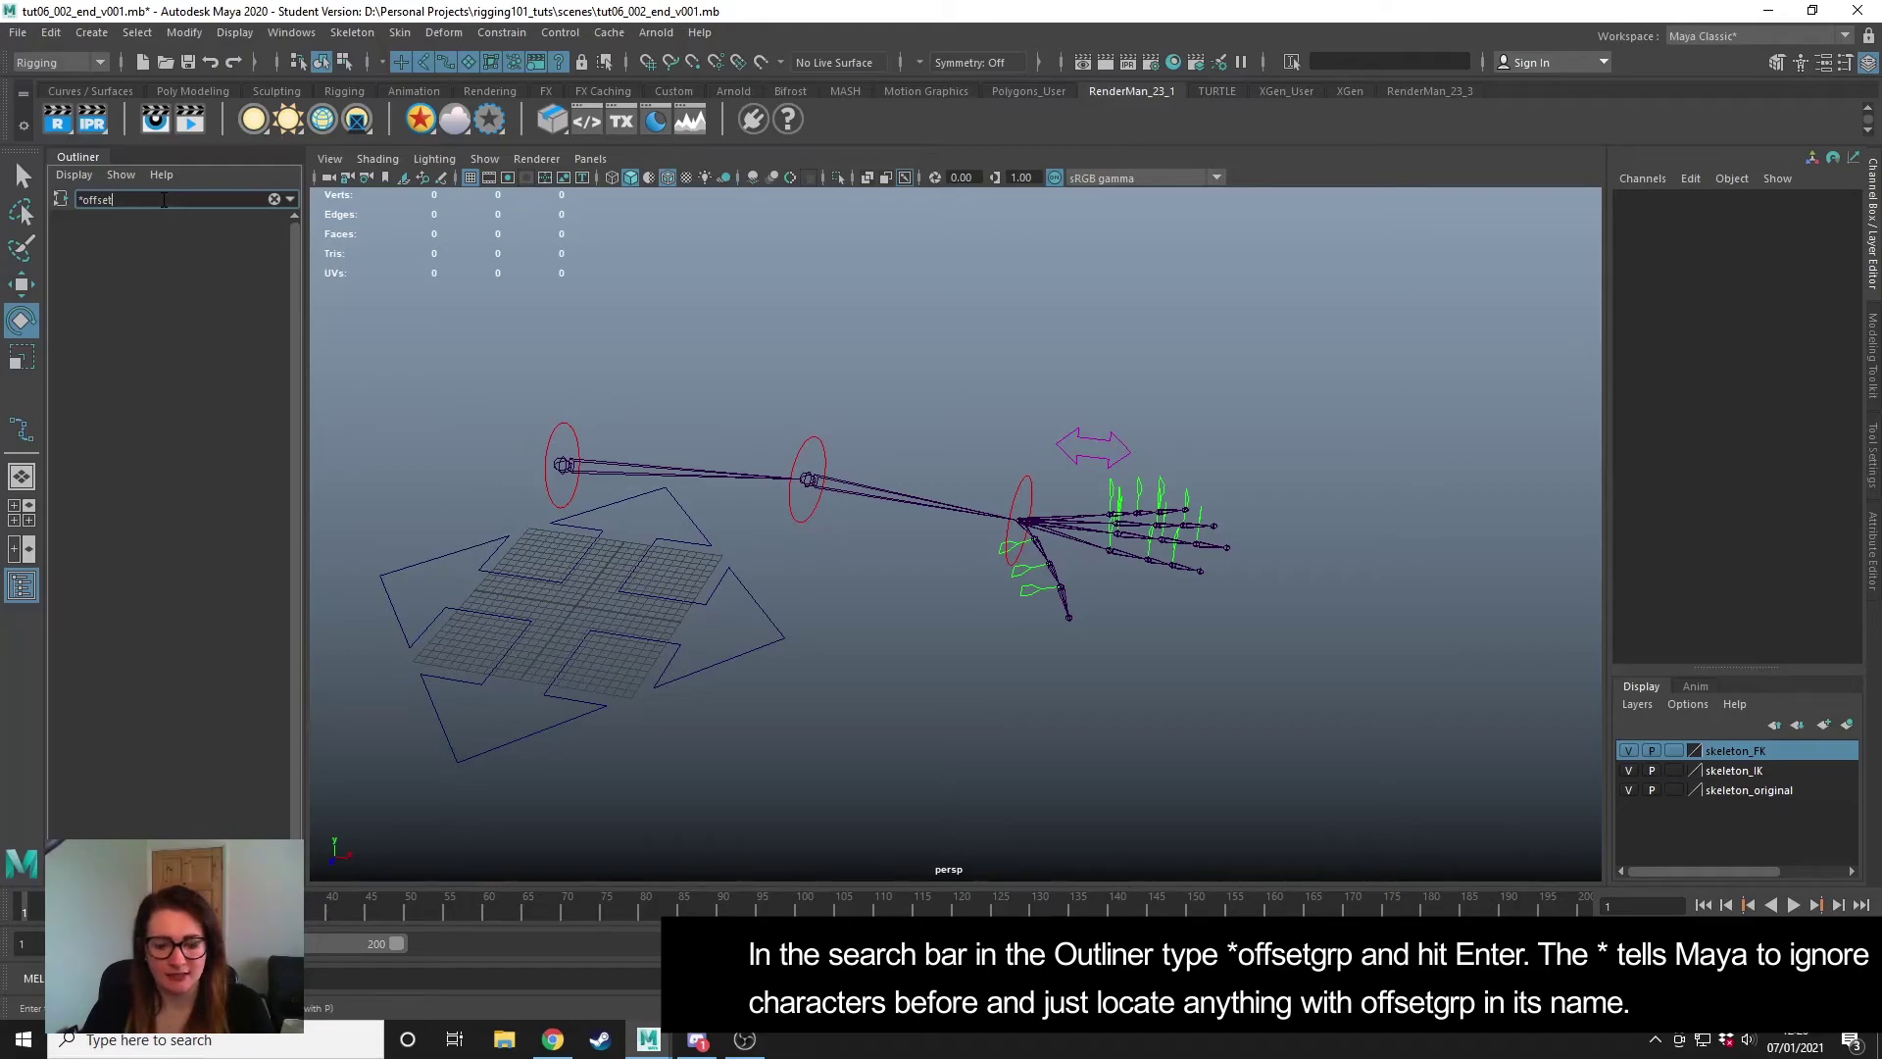
type("grp")
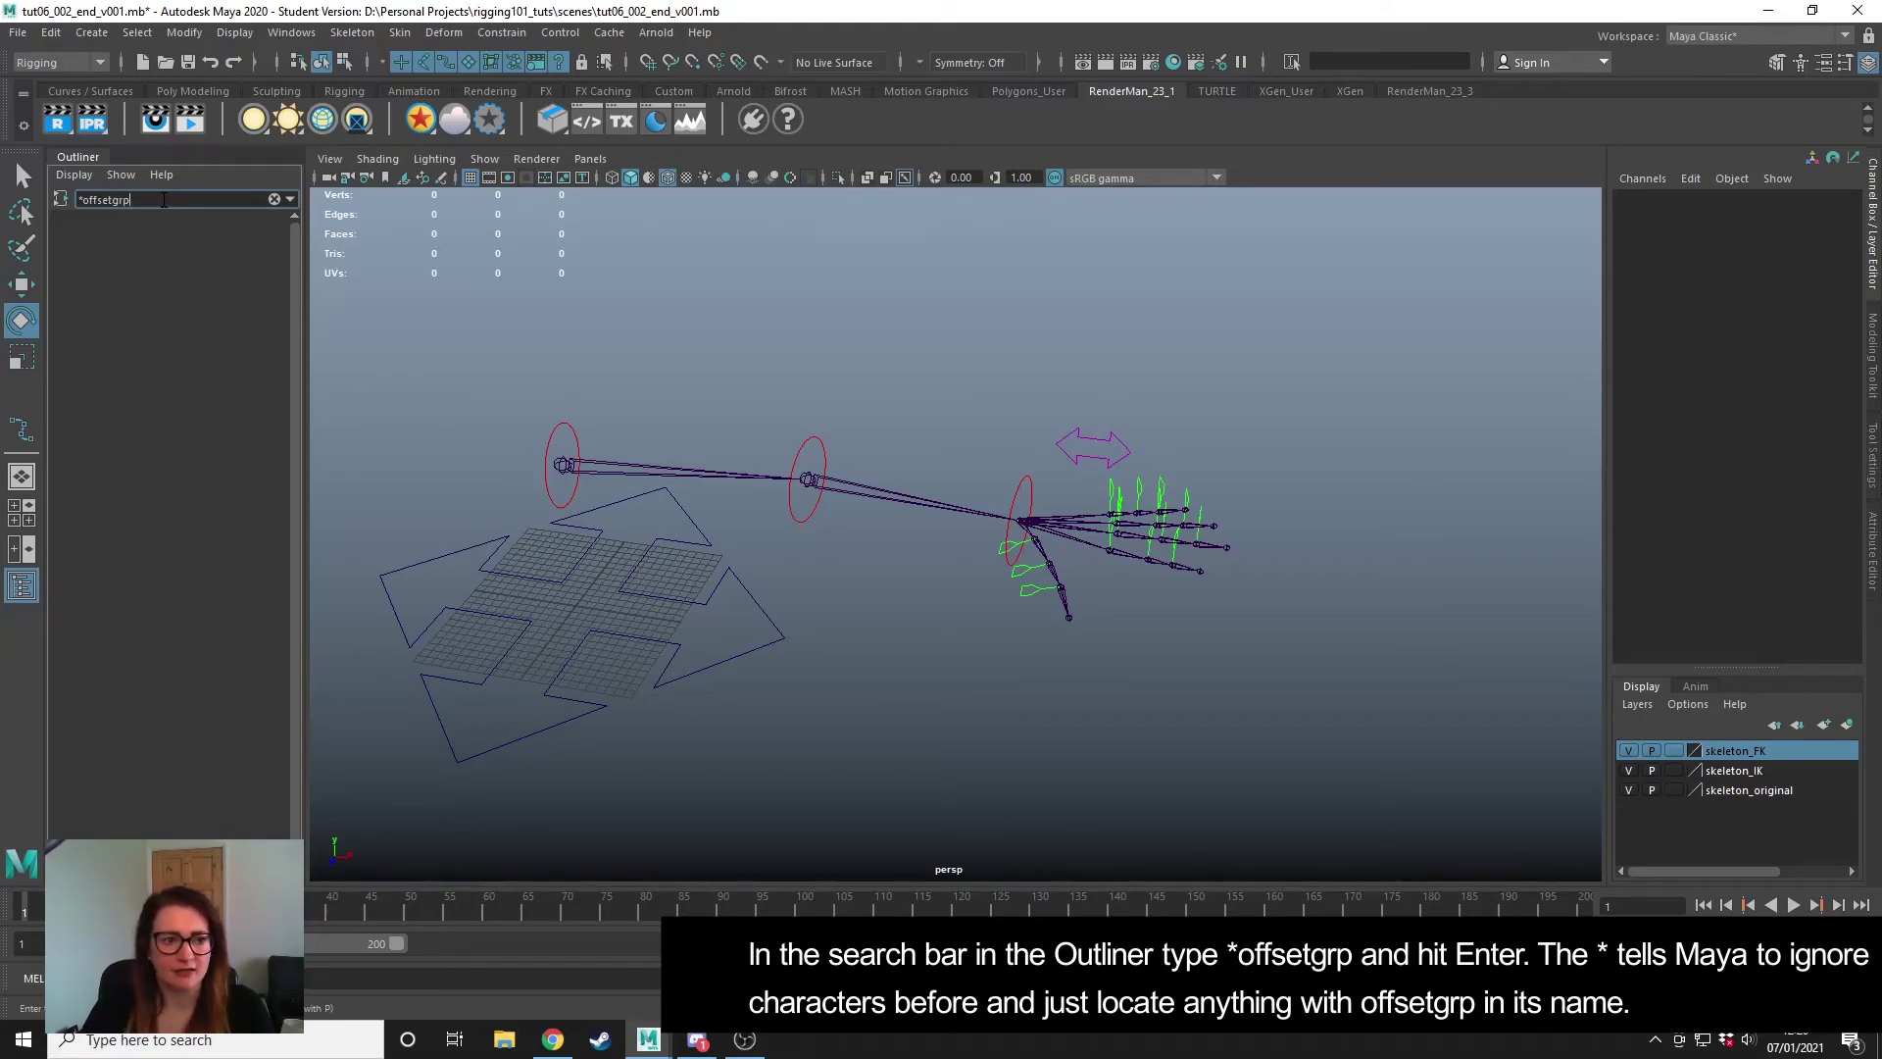
key("Return")
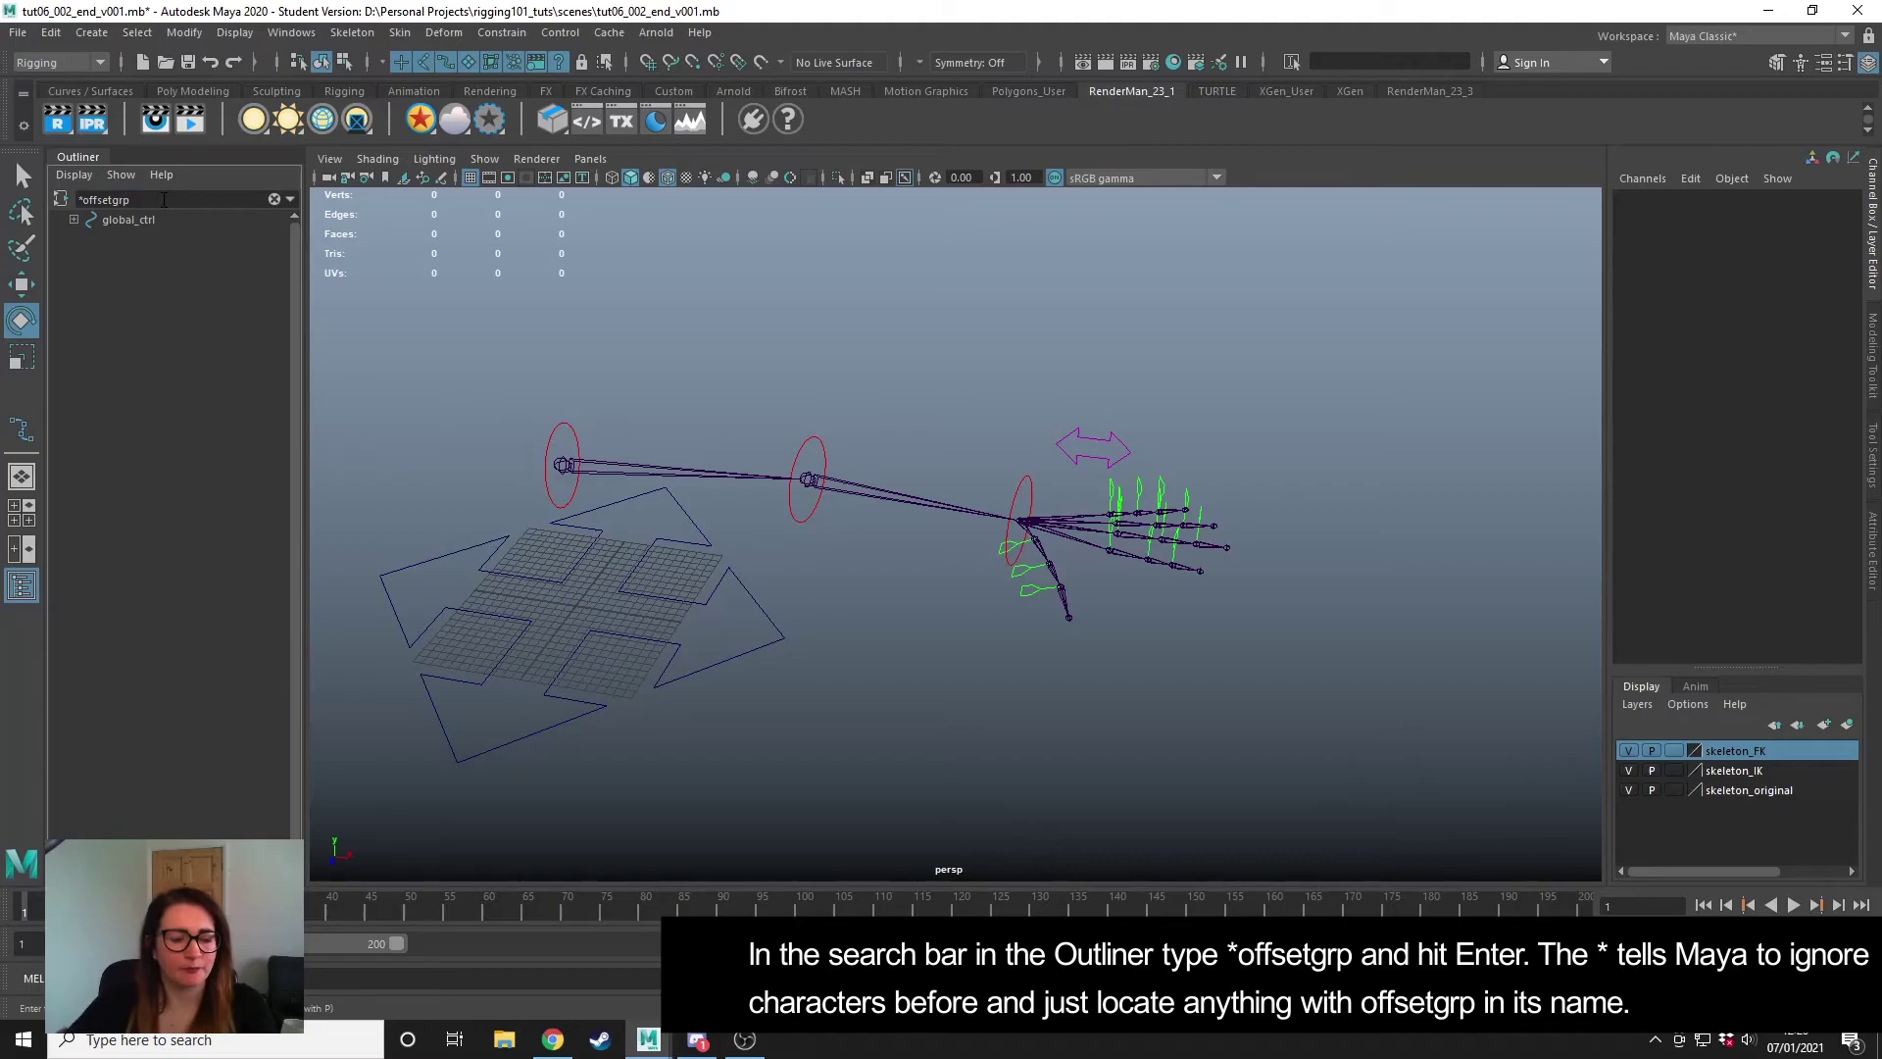
left_click(73, 220, "shift")
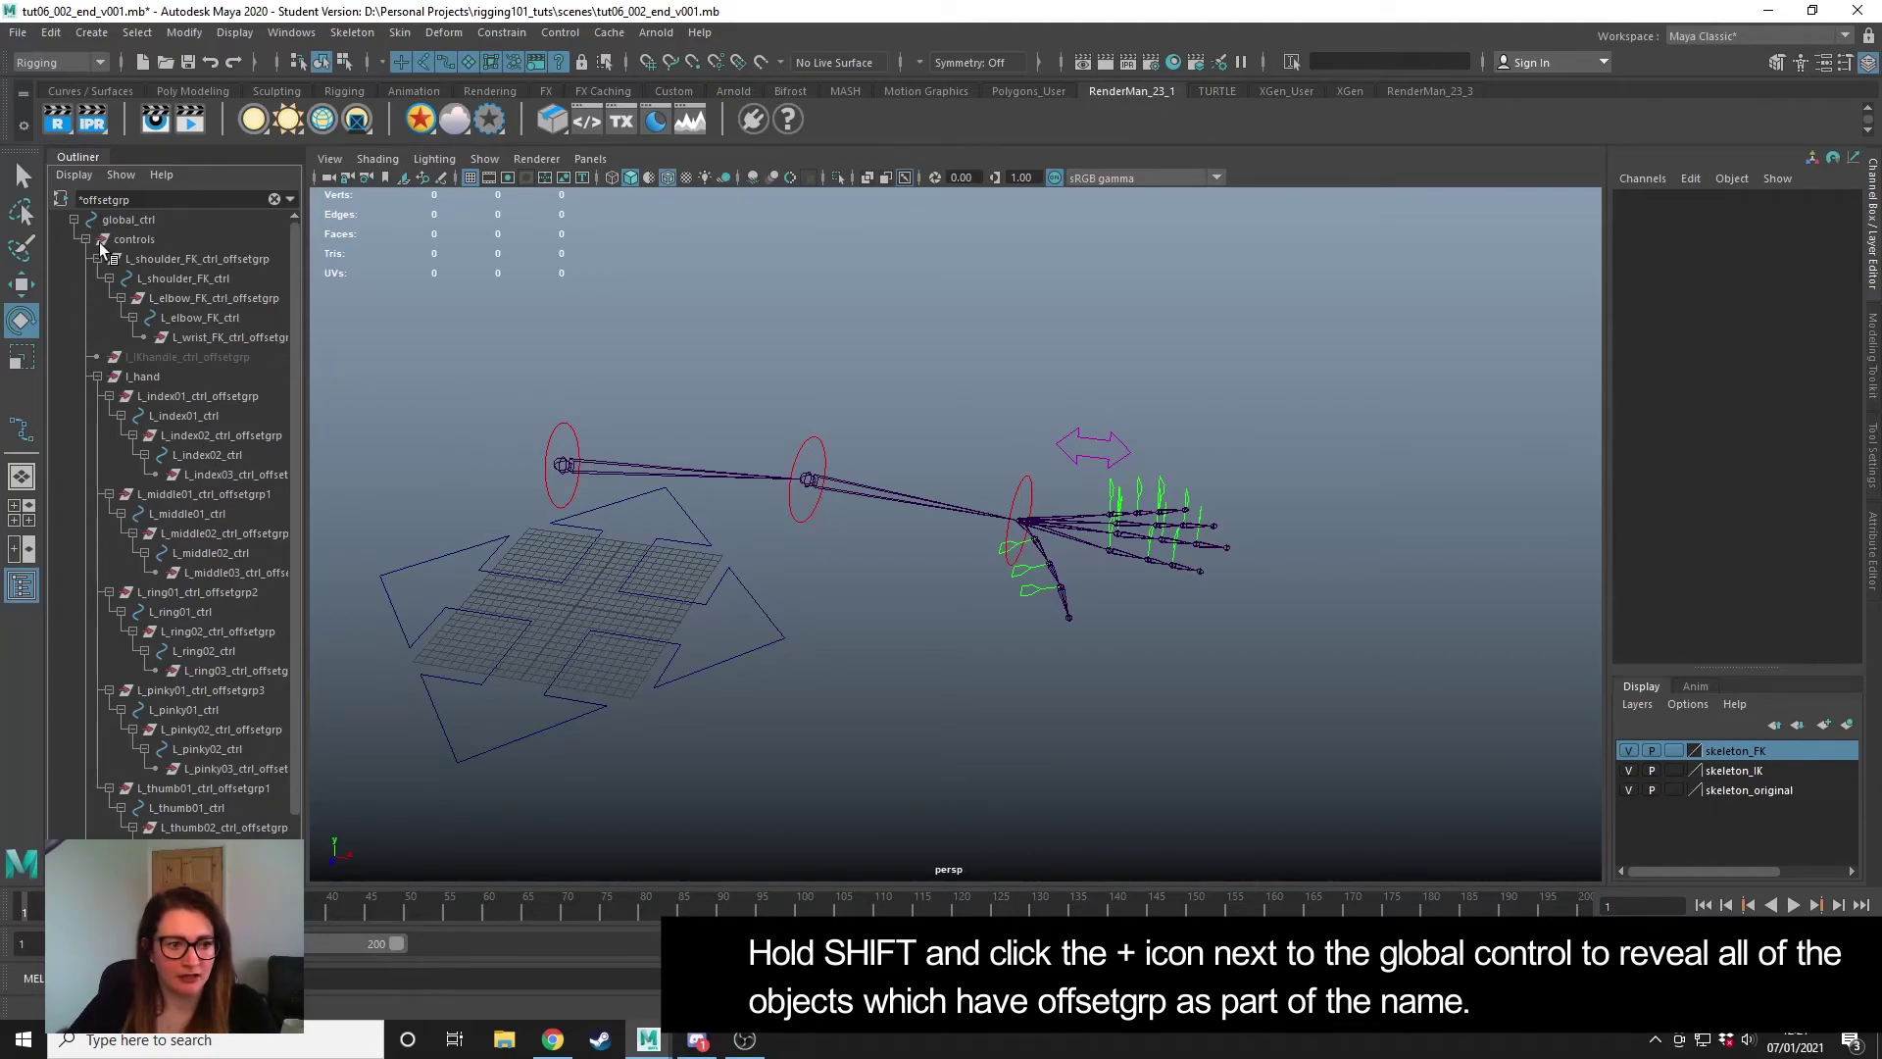
- Select the shoulder, elbow, wrist, IK handle, index and middle finger offset groups
left_click(257, 259)
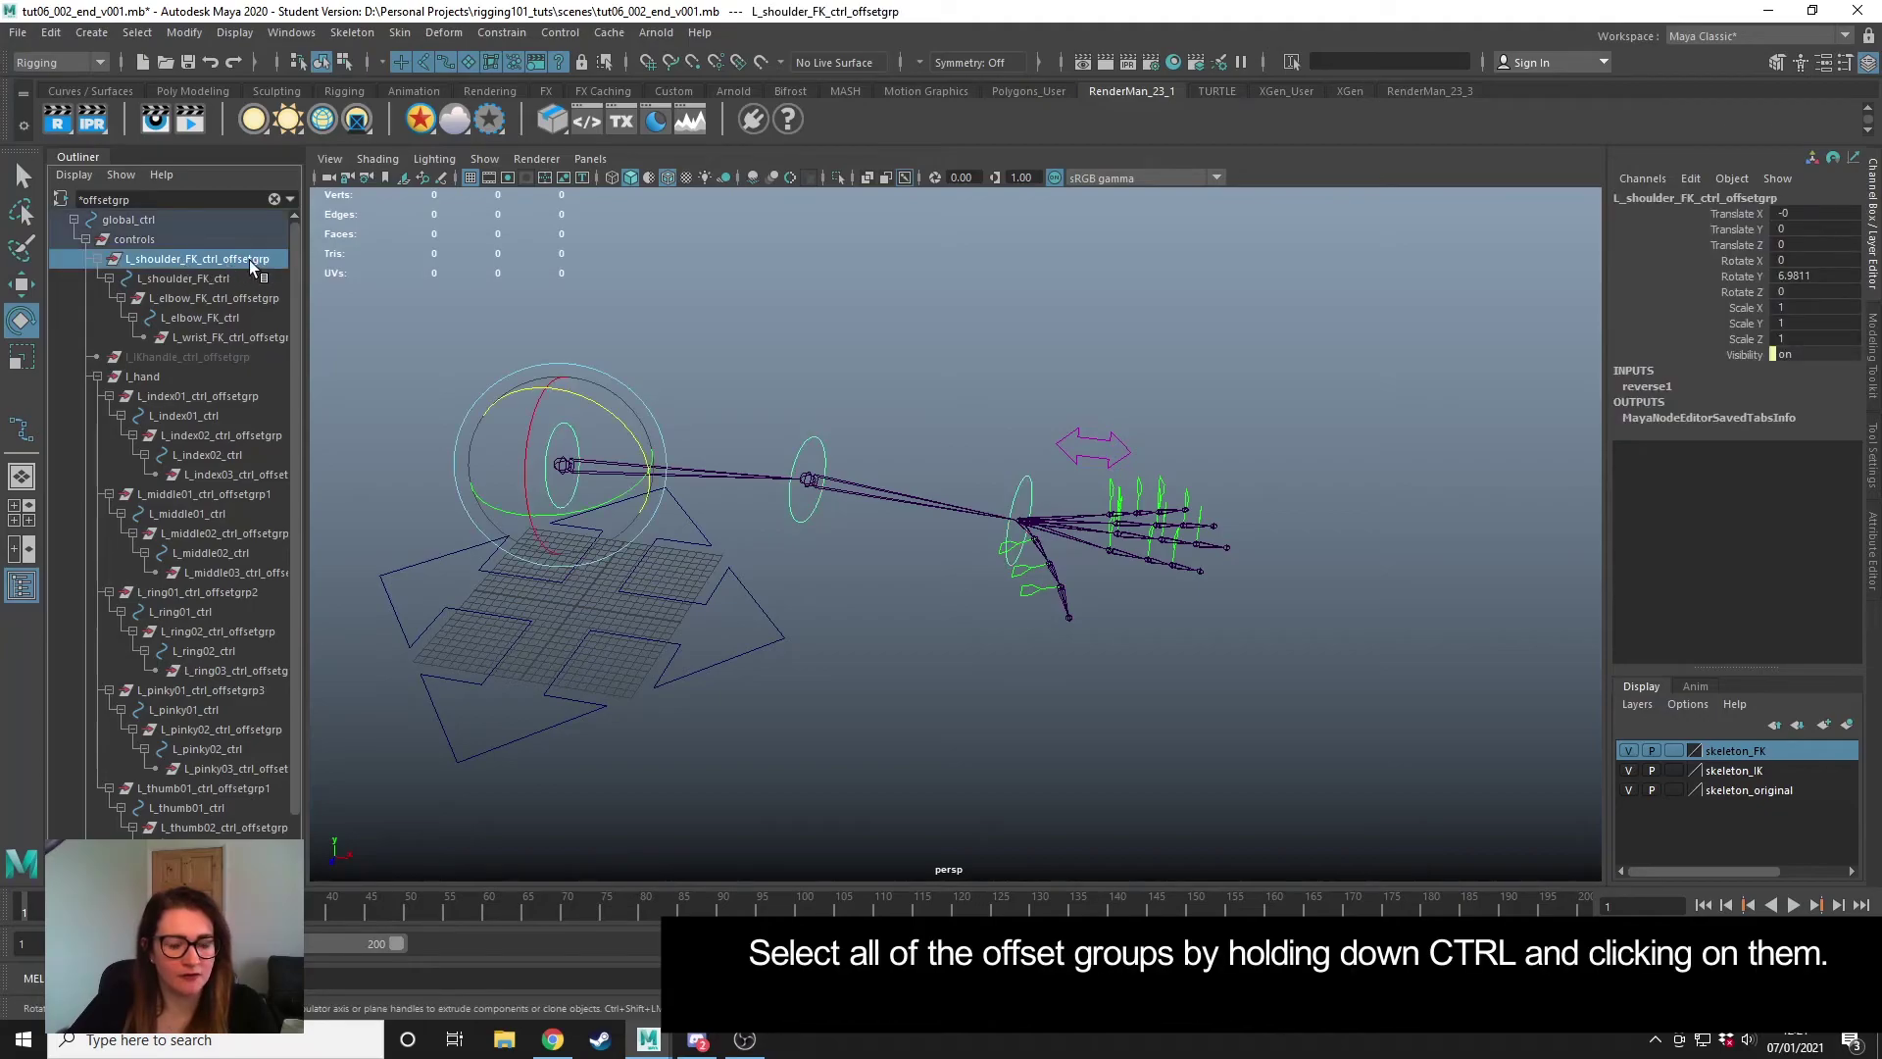
left_click(255, 298, "ctrl")
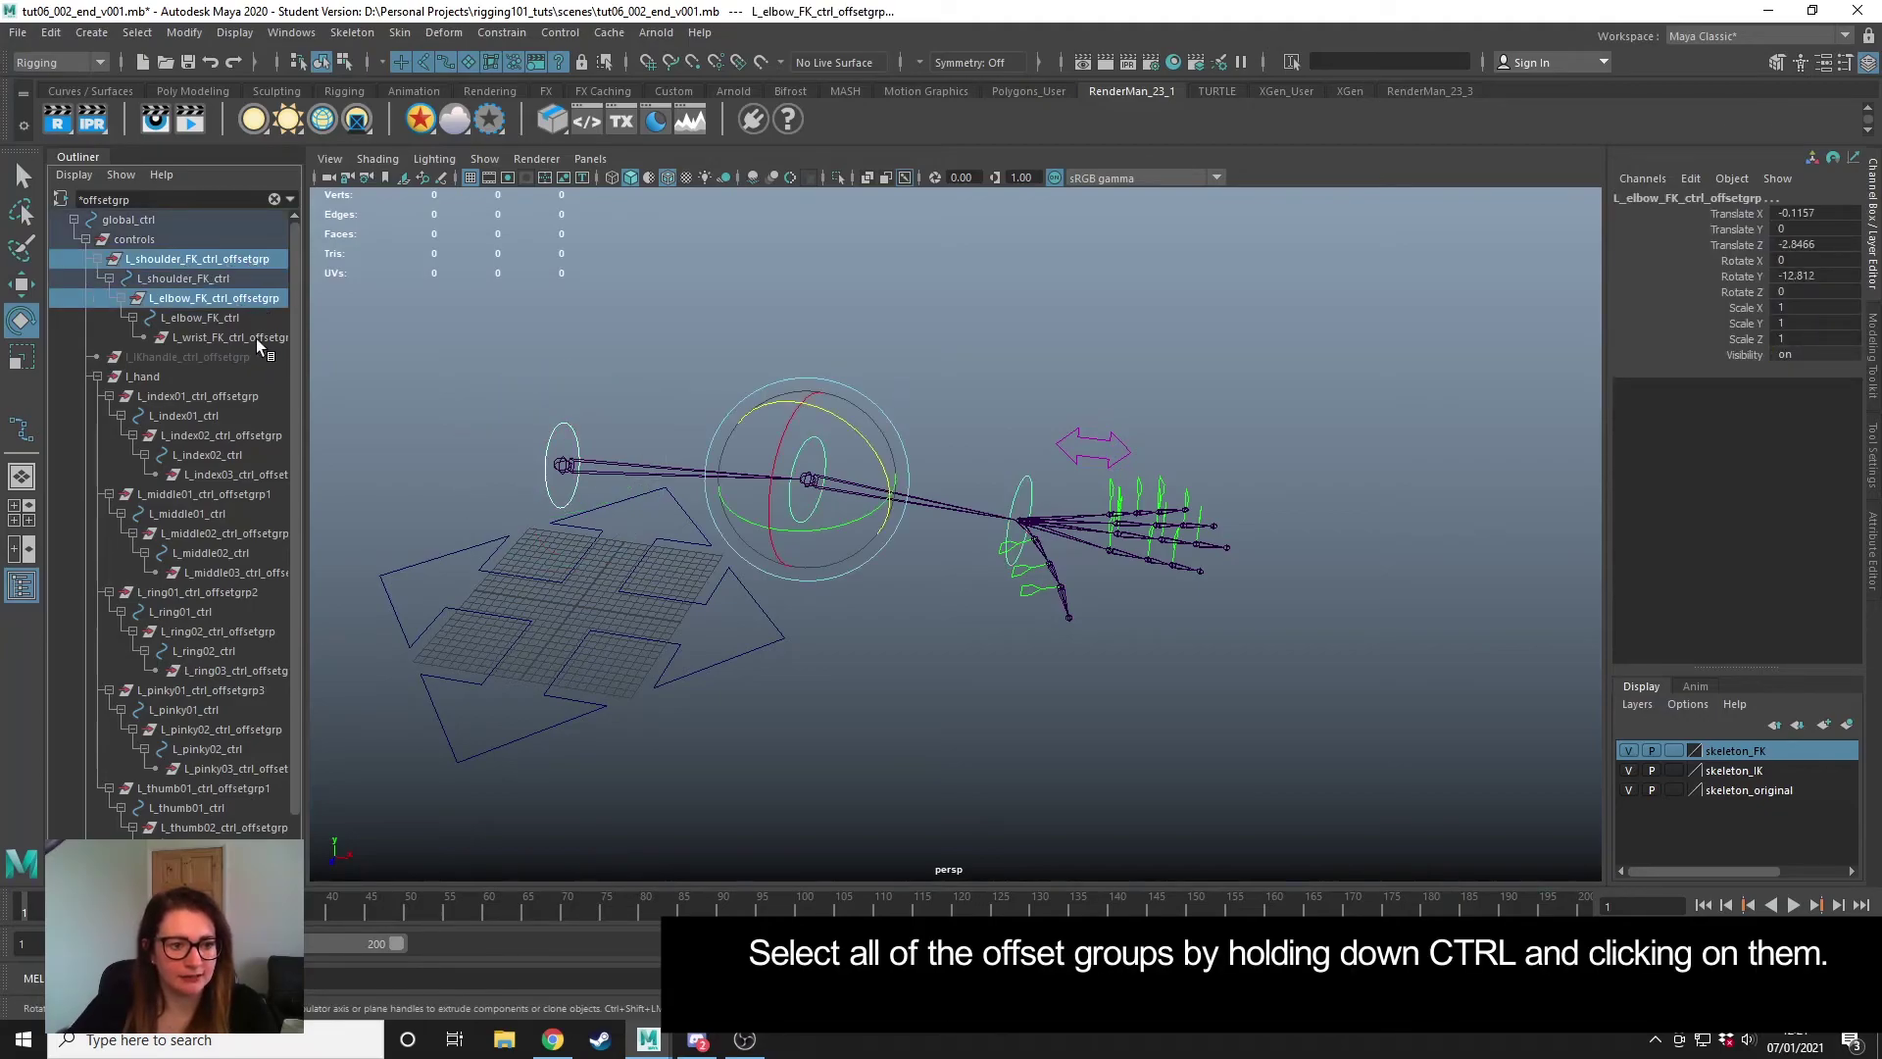
left_click(255, 338, "ctrl")
left_click(233, 357, "ctrl")
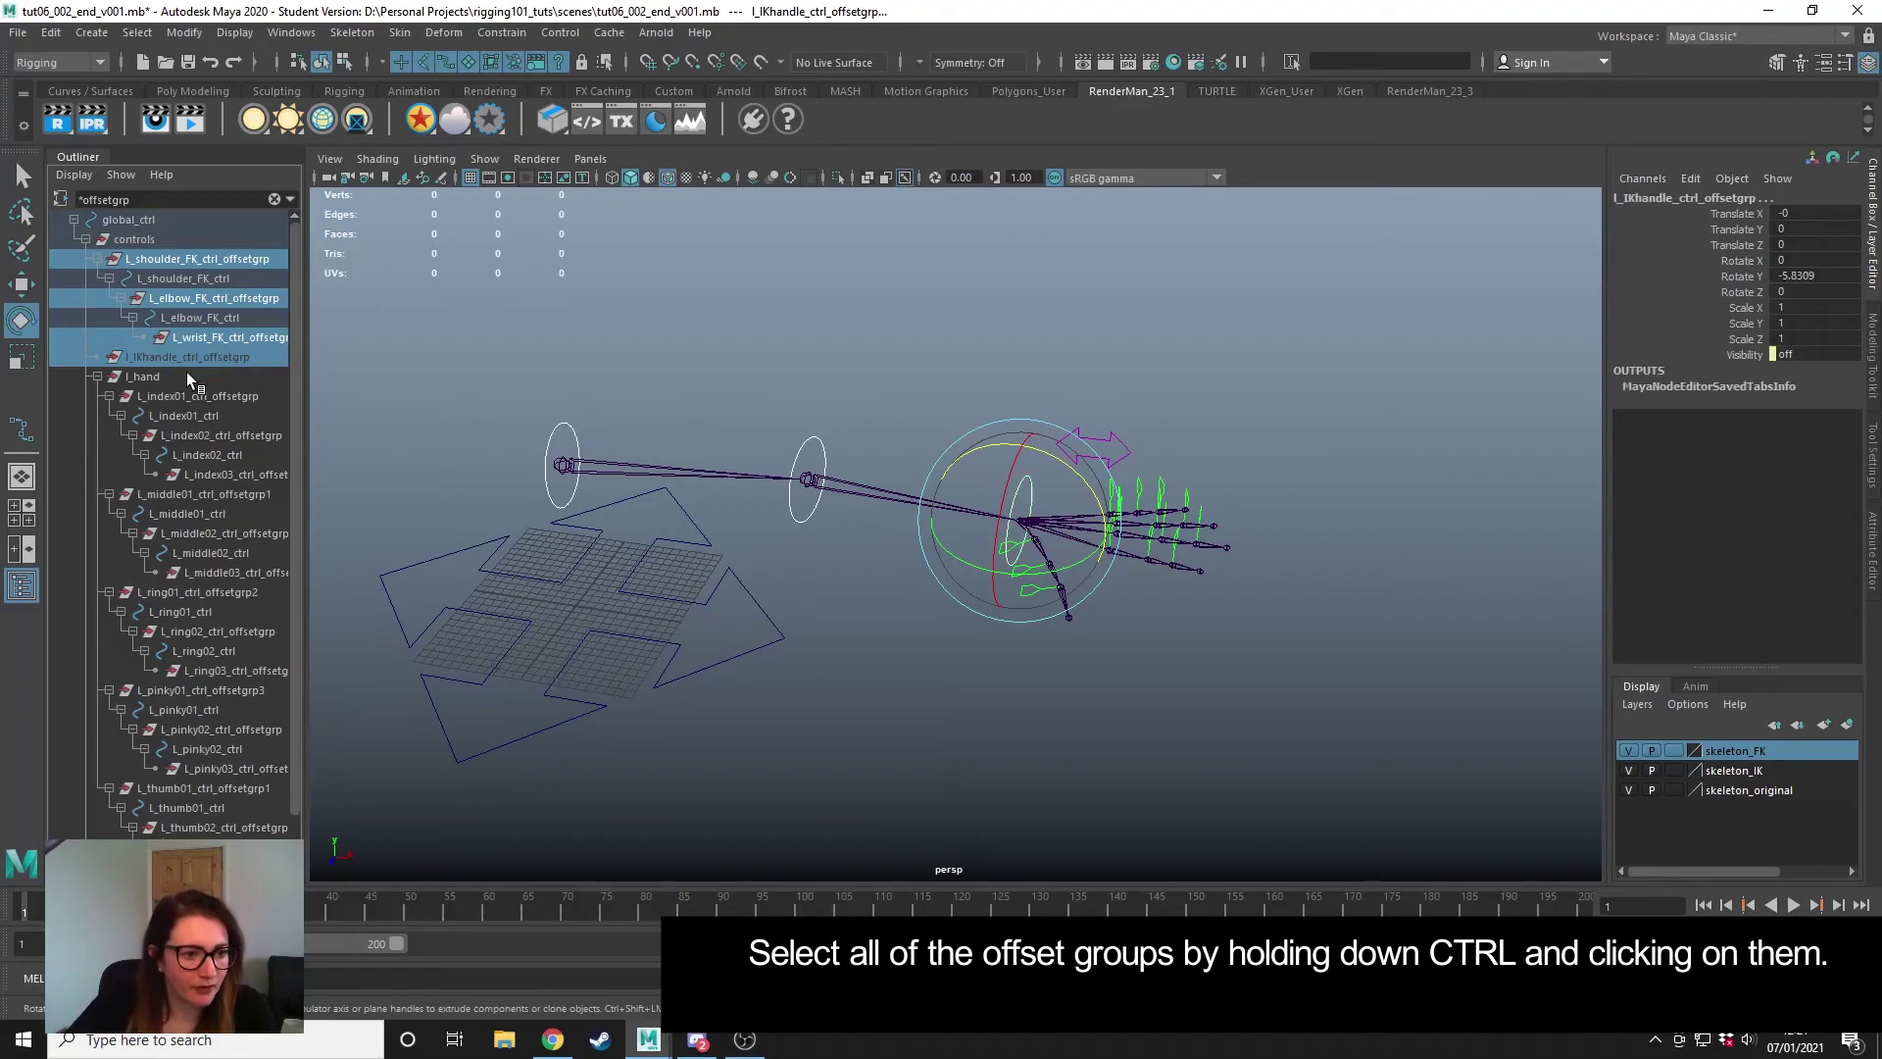
left_click(206, 394, "ctrl")
left_click(237, 435, "ctrl")
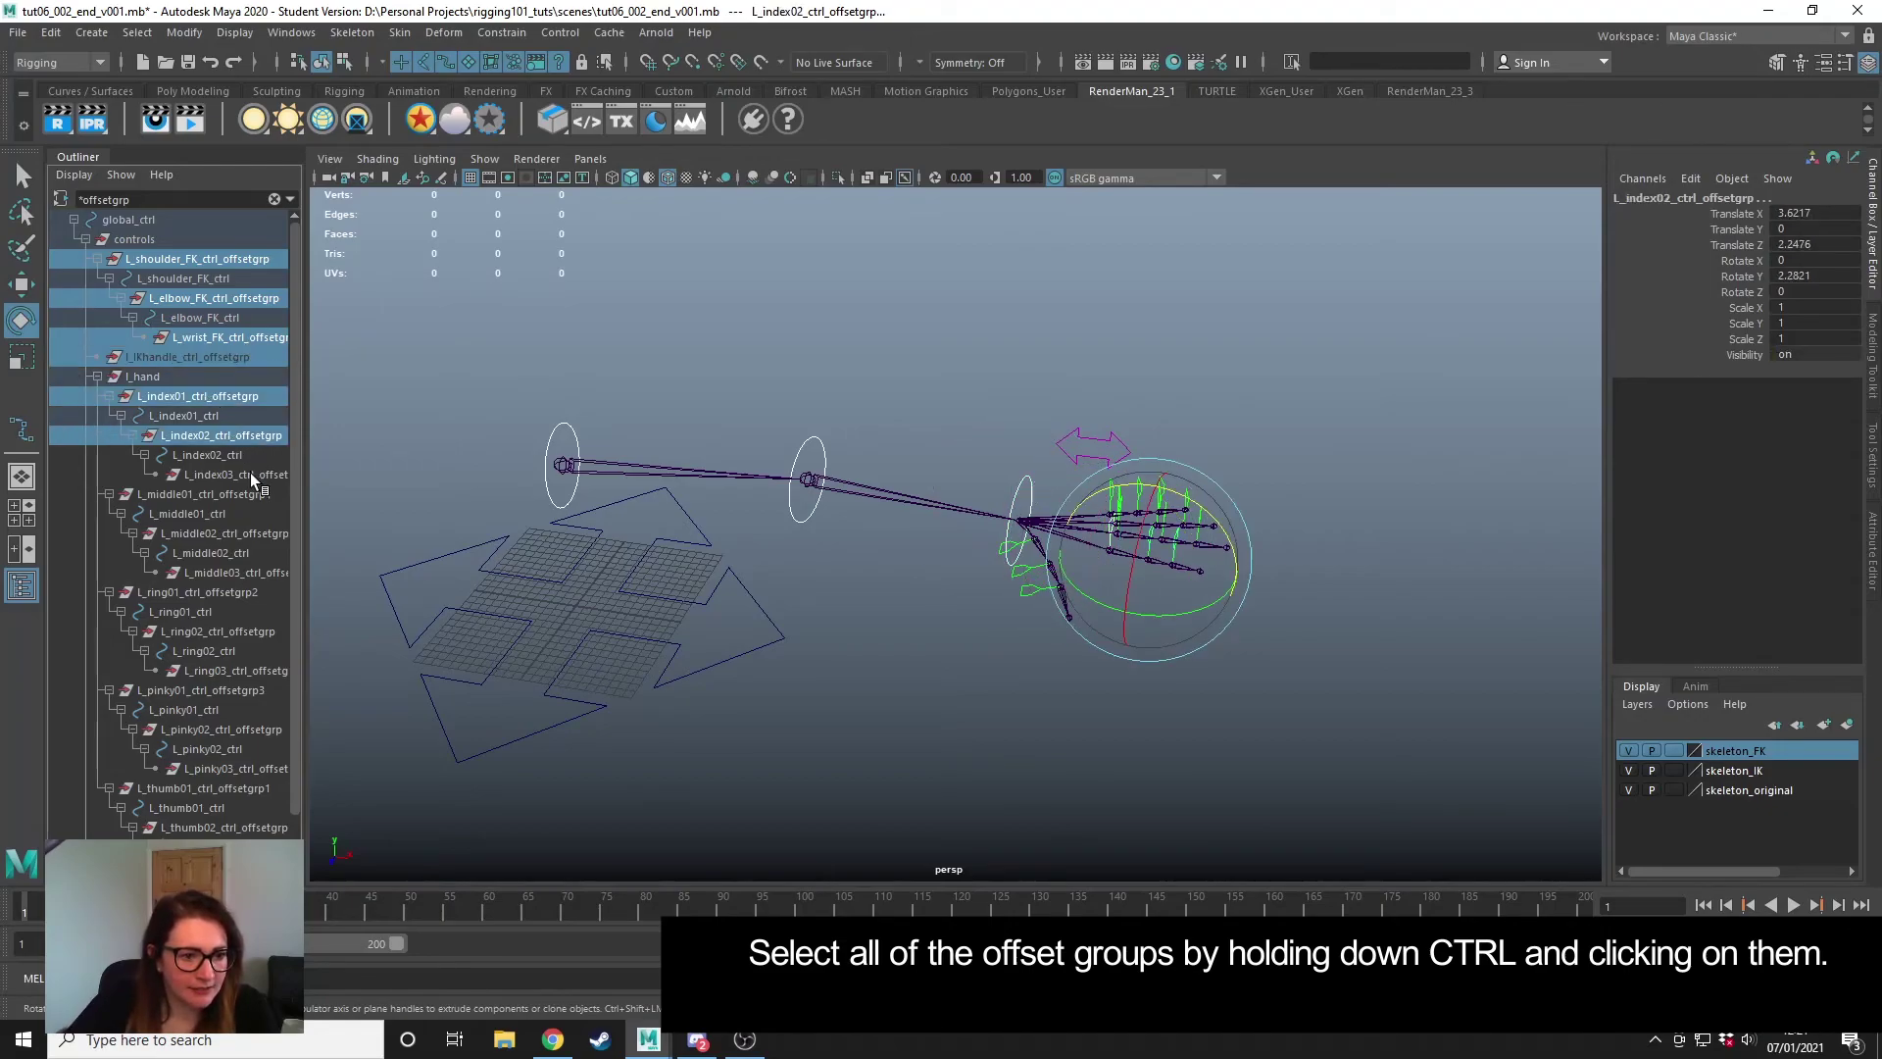
left_click(250, 474, "ctrl")
left_click(243, 494, "ctrl")
left_click(232, 532, "ctrl")
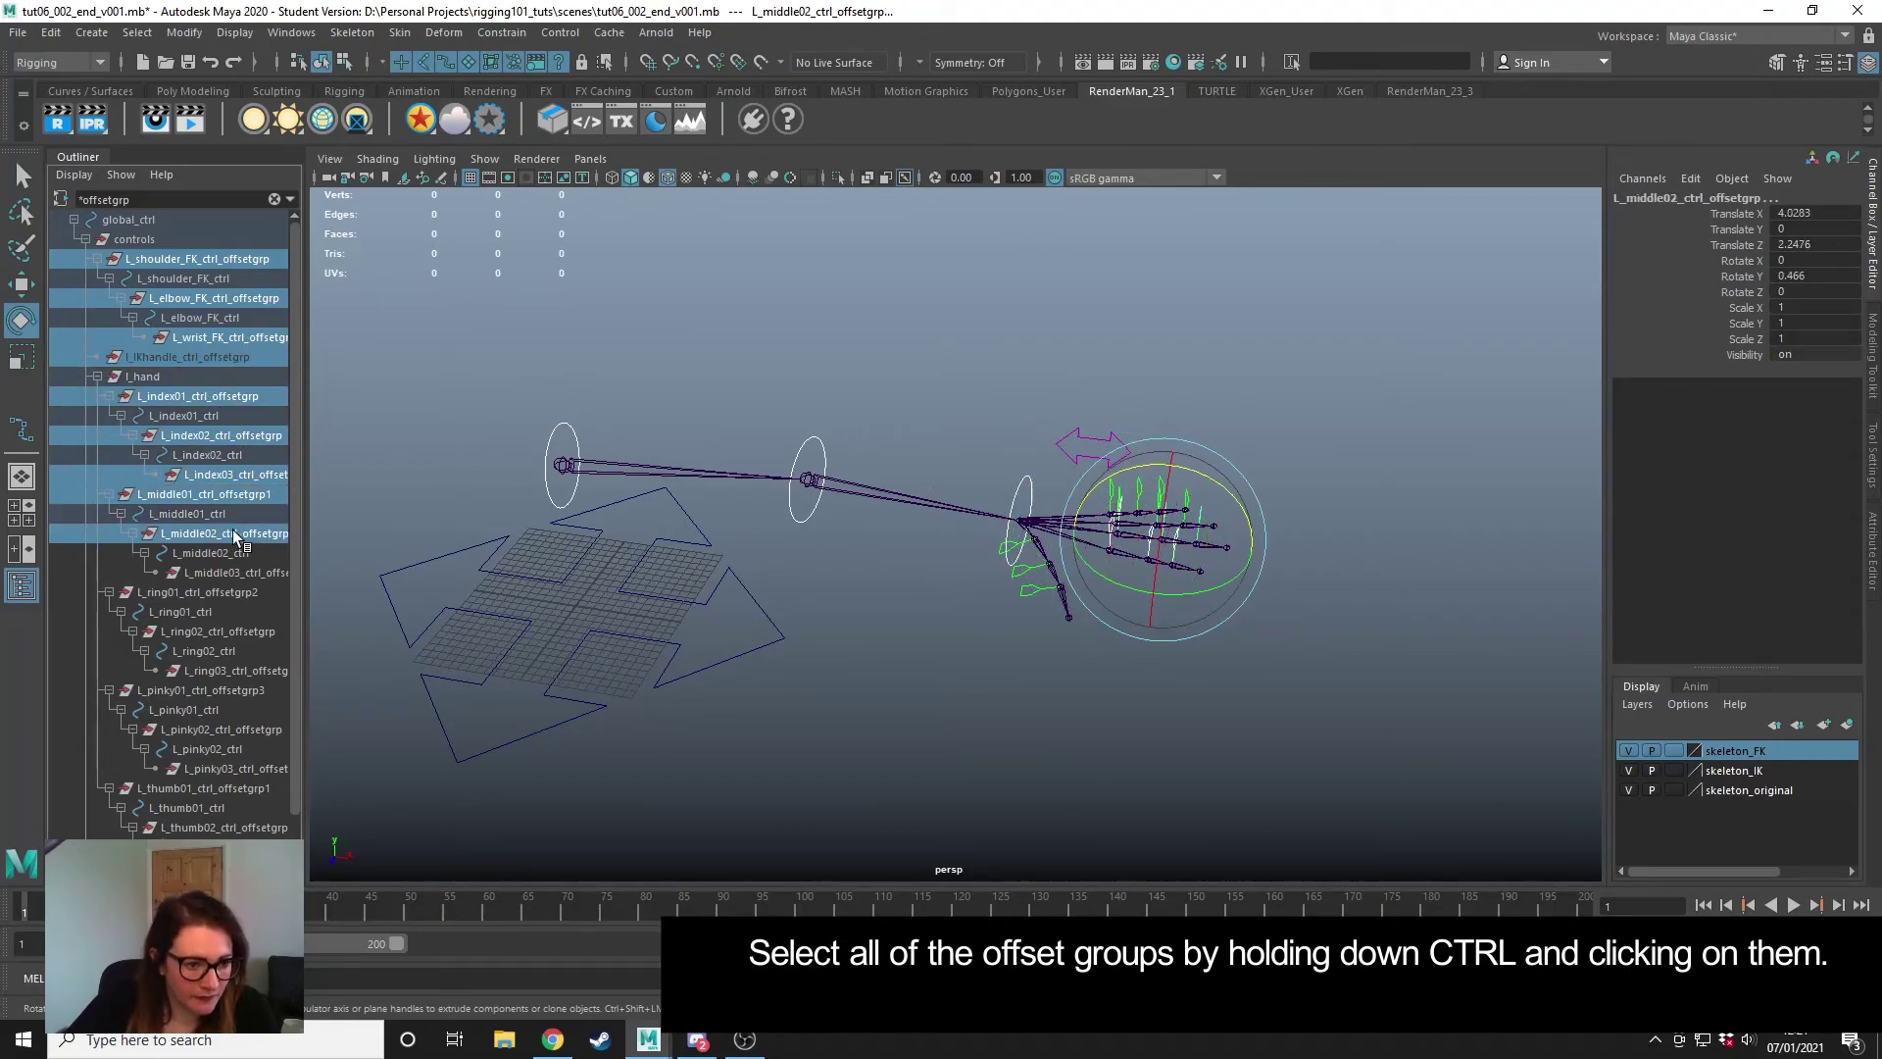
left_click(255, 573, "ctrl")
- Add the ring, pinky and thumb offset groups, undoing the accidental l_arm_ctrl_offsetgrp pick
left_click(238, 591, "ctrl")
left_click(251, 631, "ctrl")
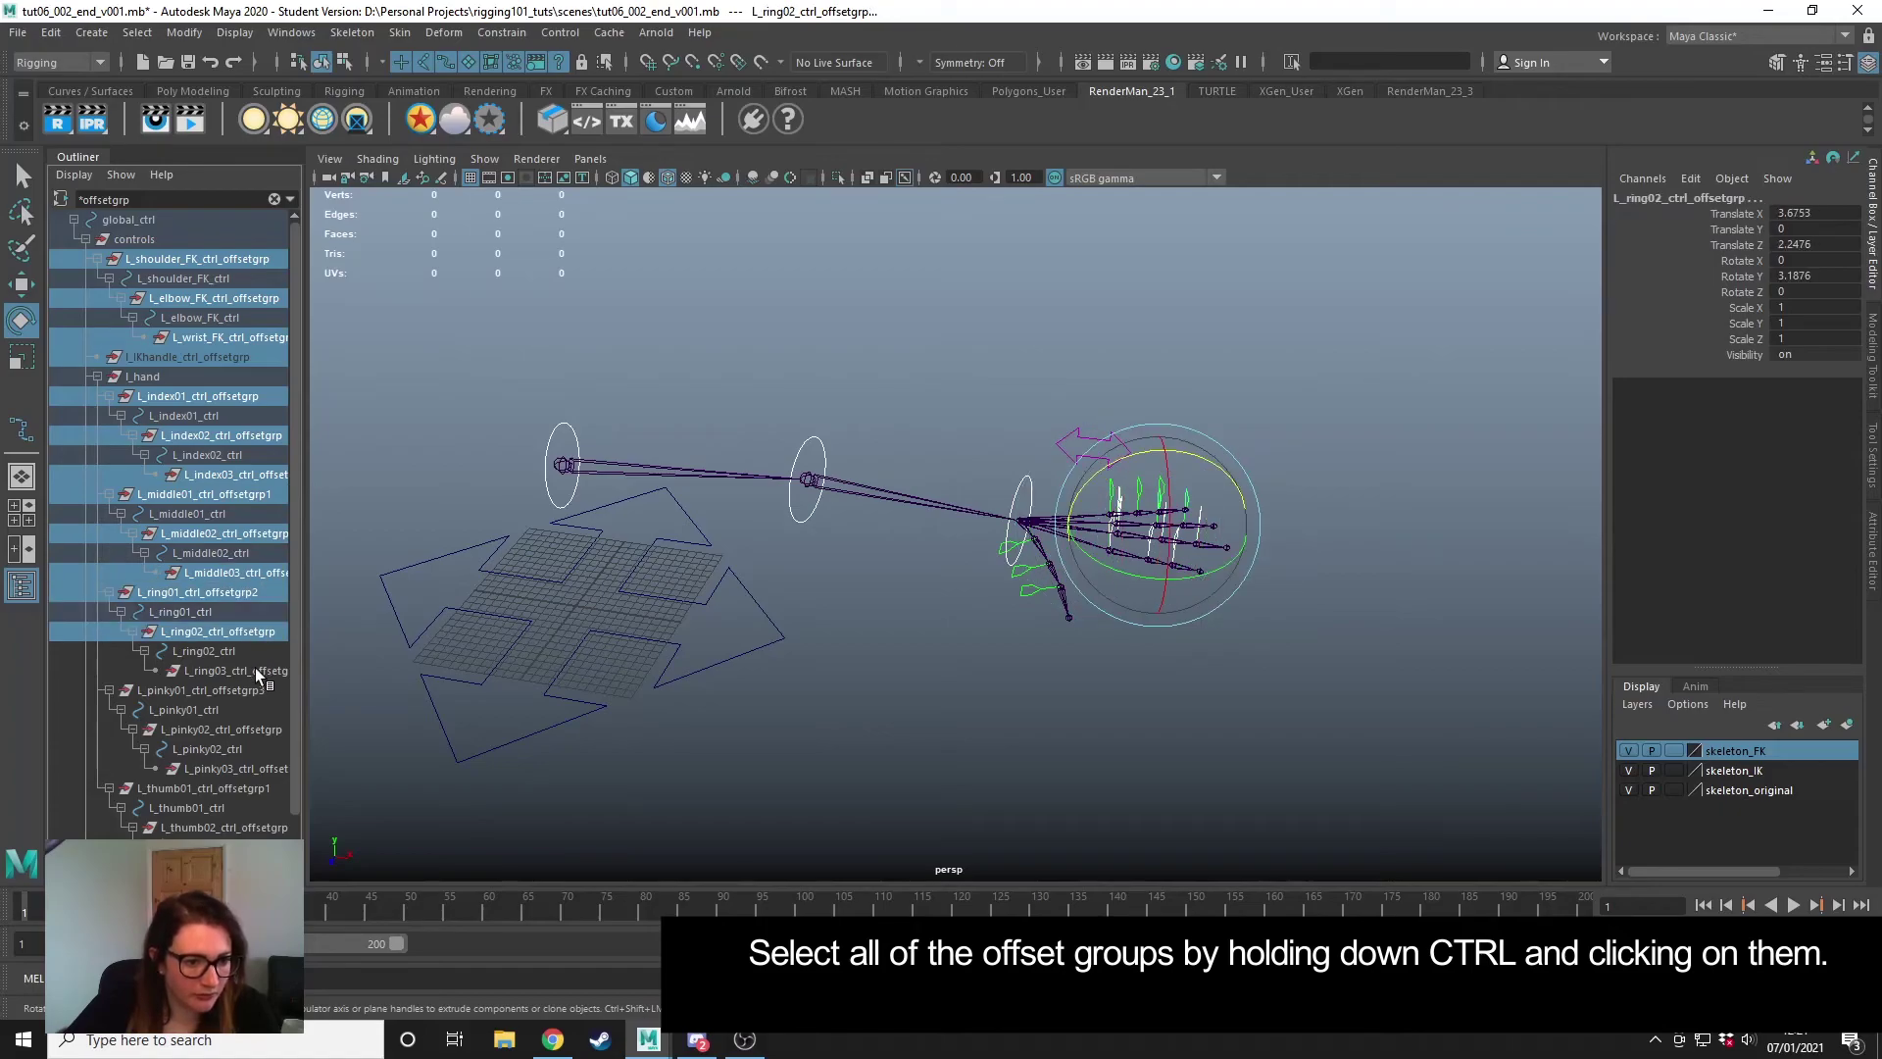
left_click(255, 670, "ctrl")
left_click(240, 689, "ctrl")
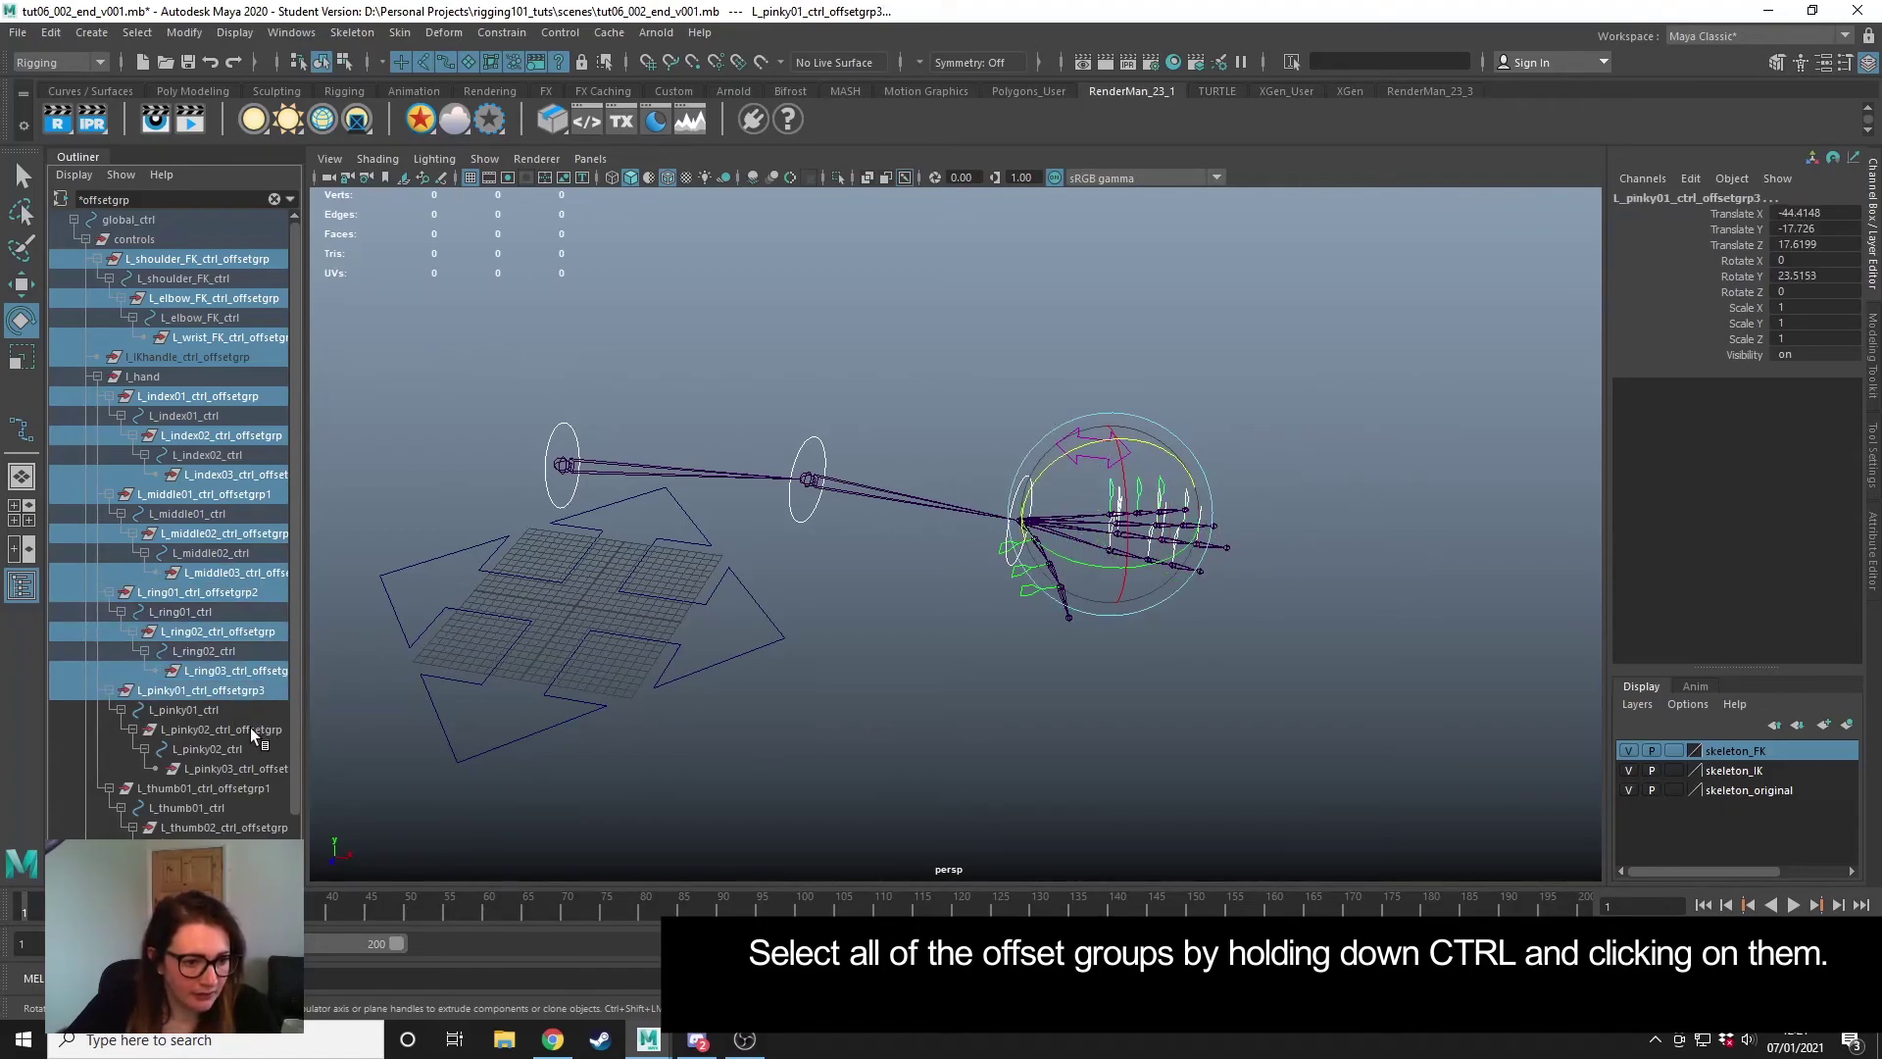
left_click(250, 729, "ctrl")
left_click_drag(293, 676, 295, 745)
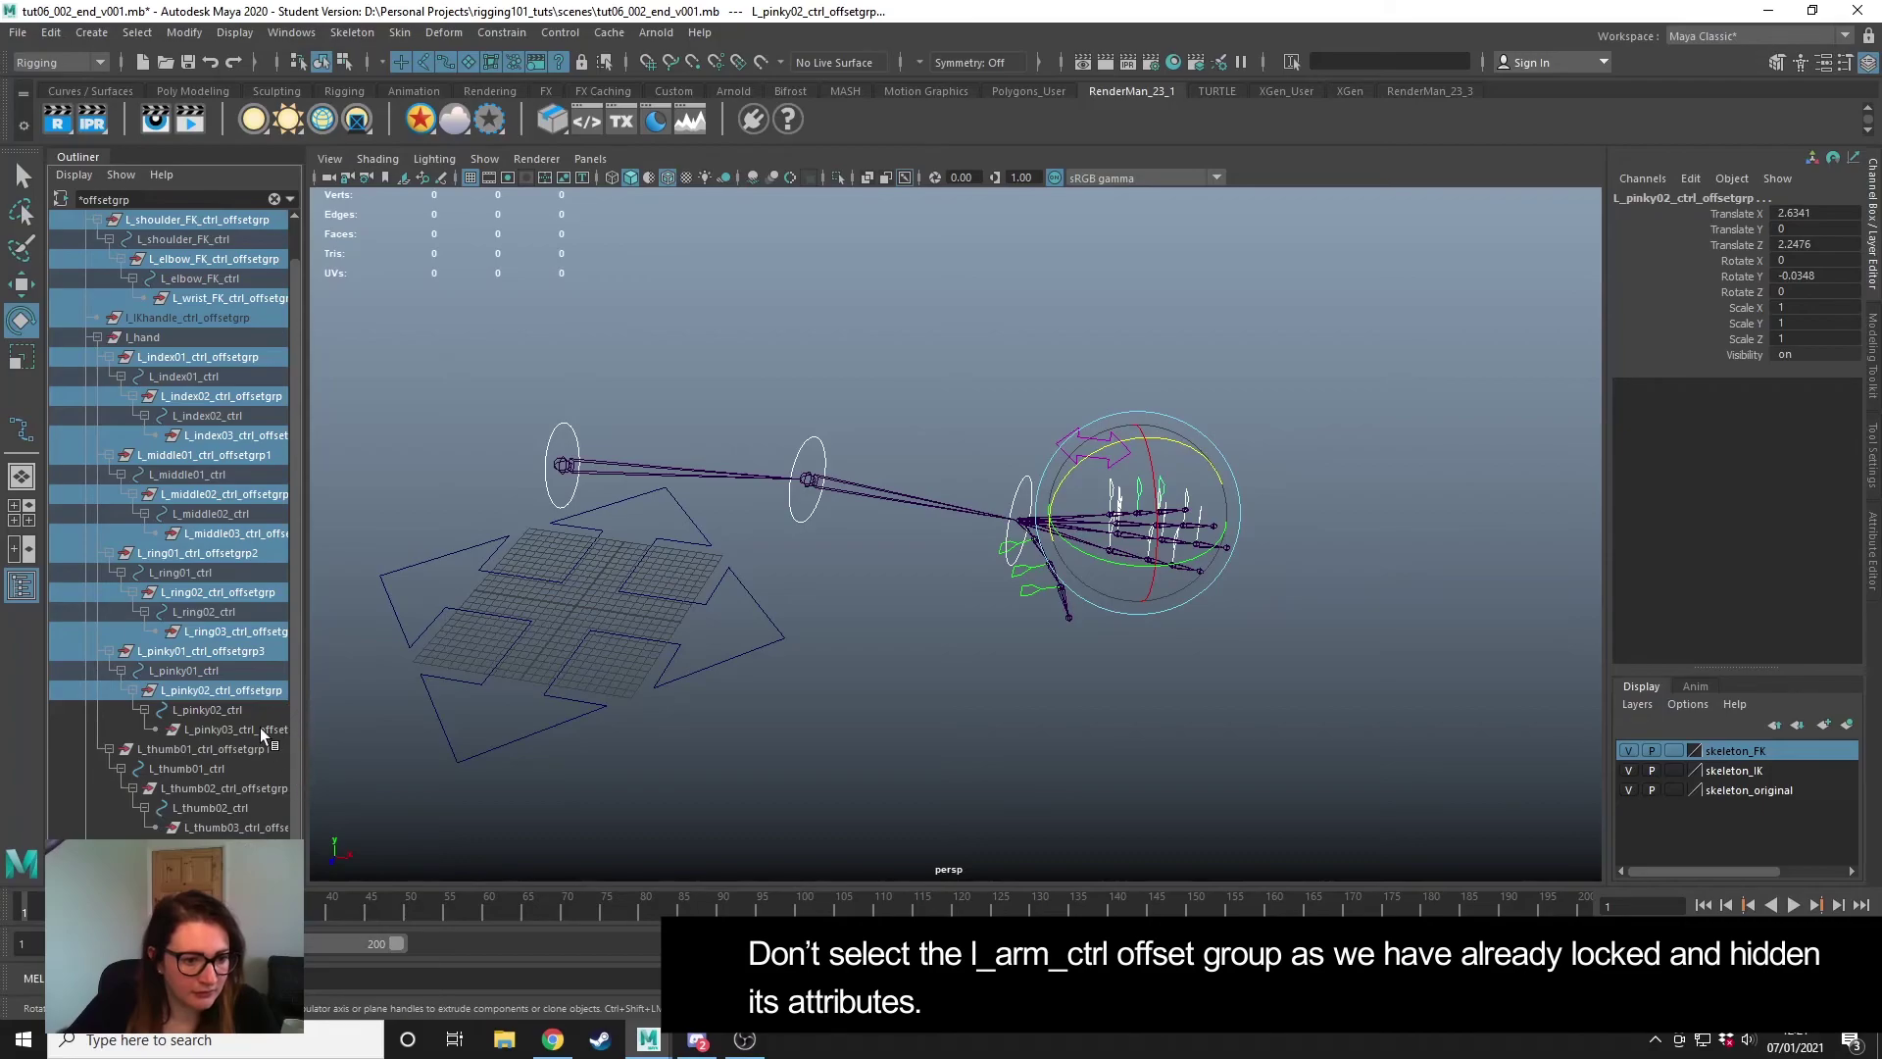
left_click(261, 729, "ctrl")
left_click(241, 748, "ctrl")
left_click(237, 787, "ctrl")
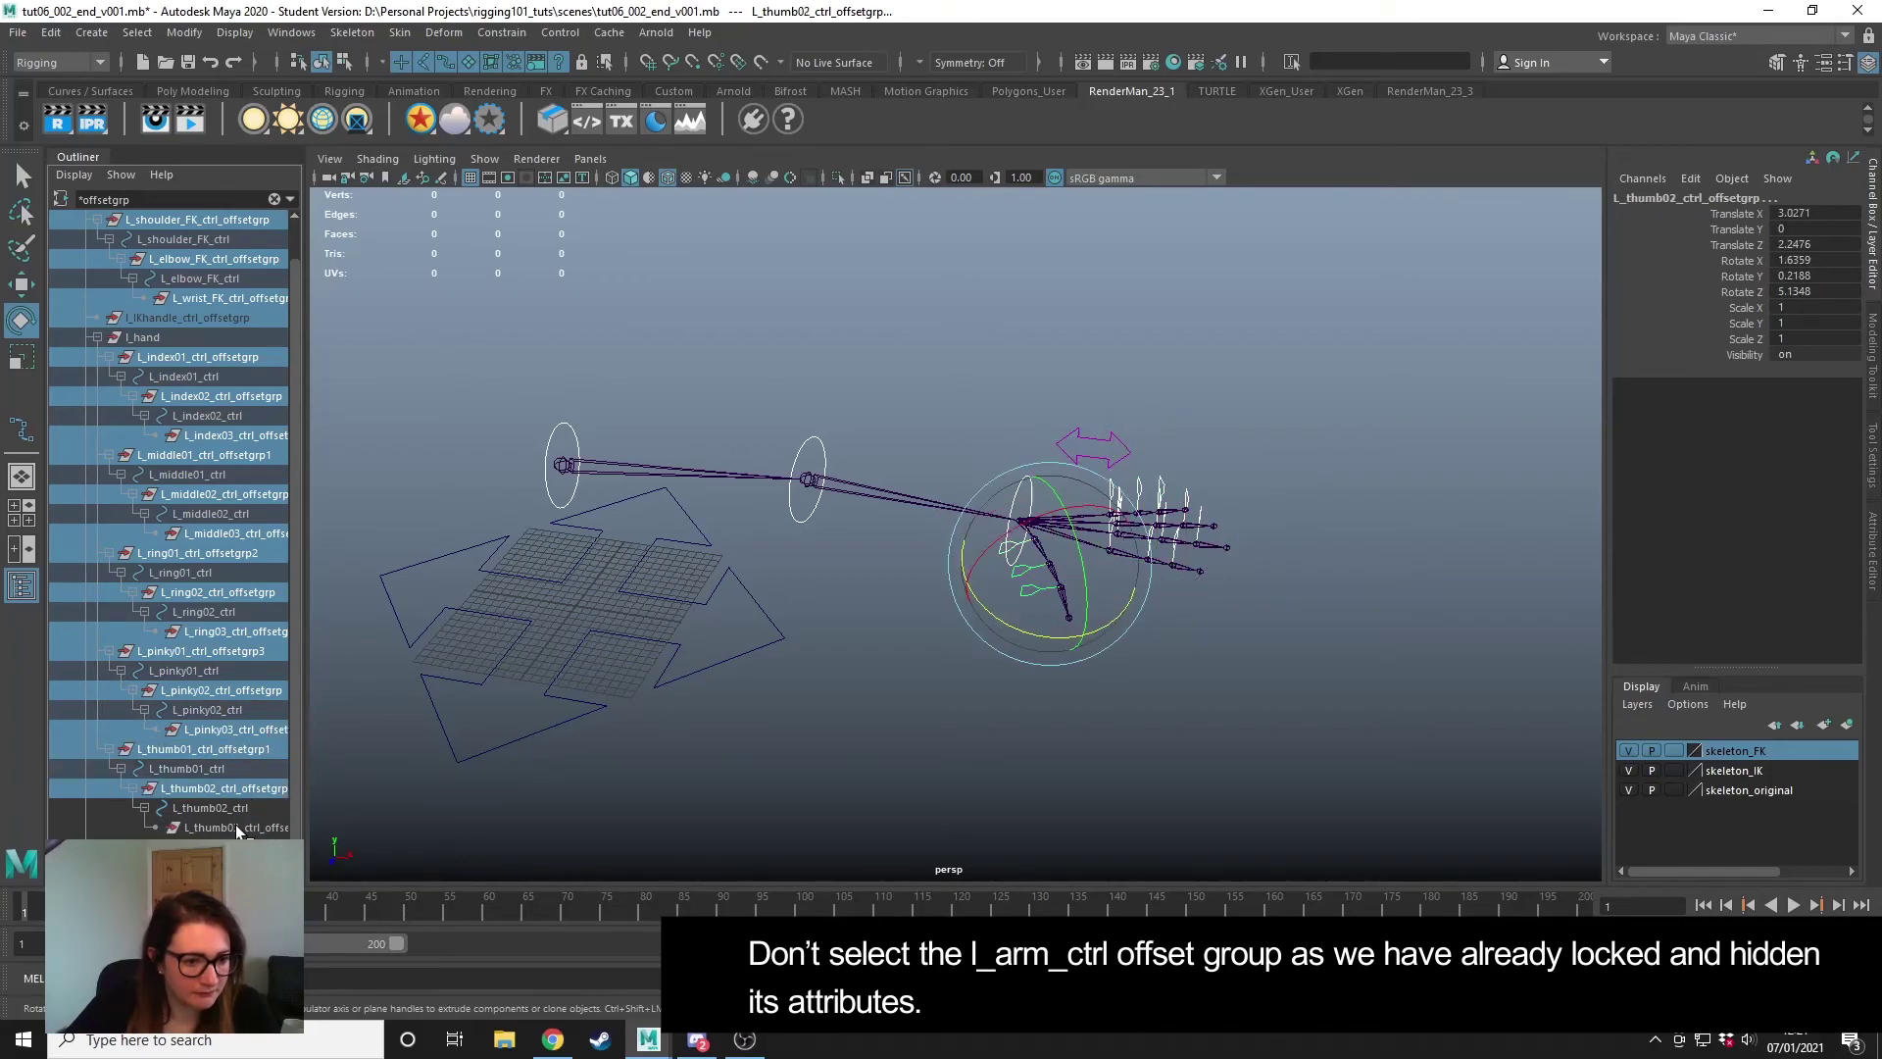
left_click(235, 825, "ctrl")
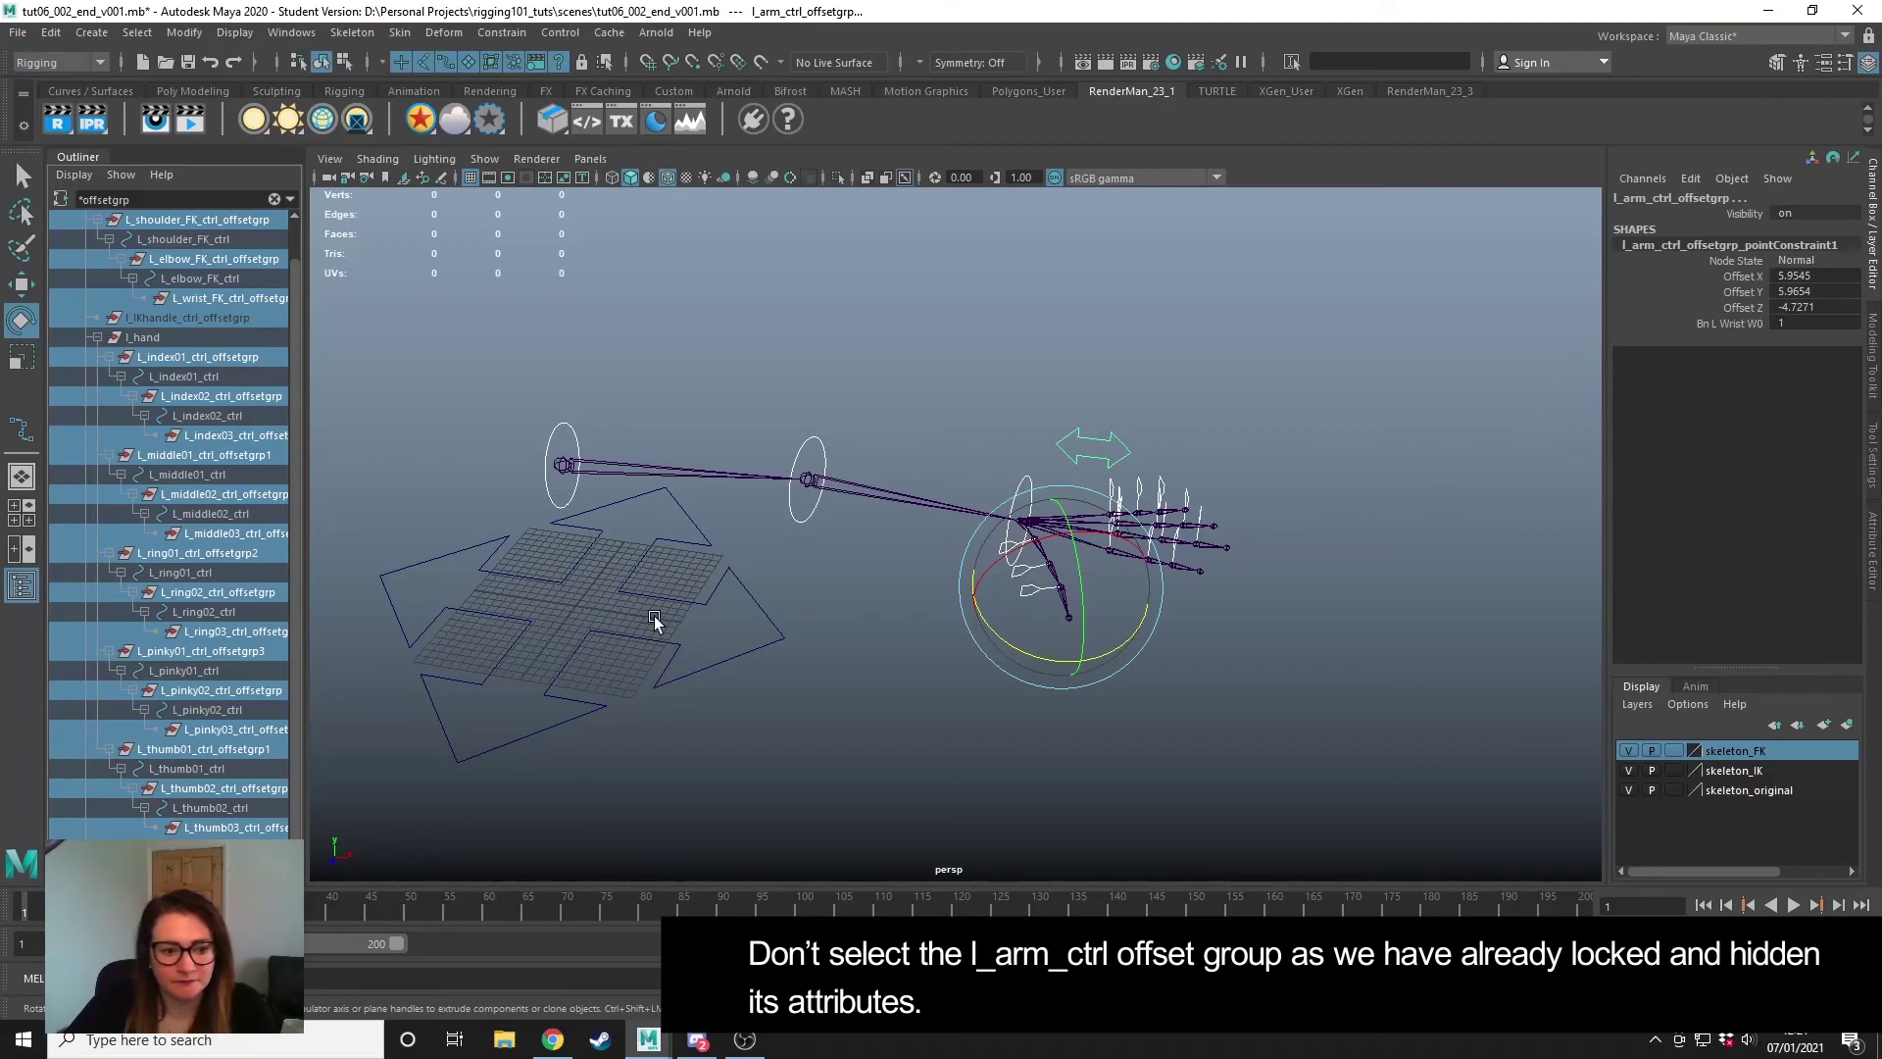
key("ctrl+z")
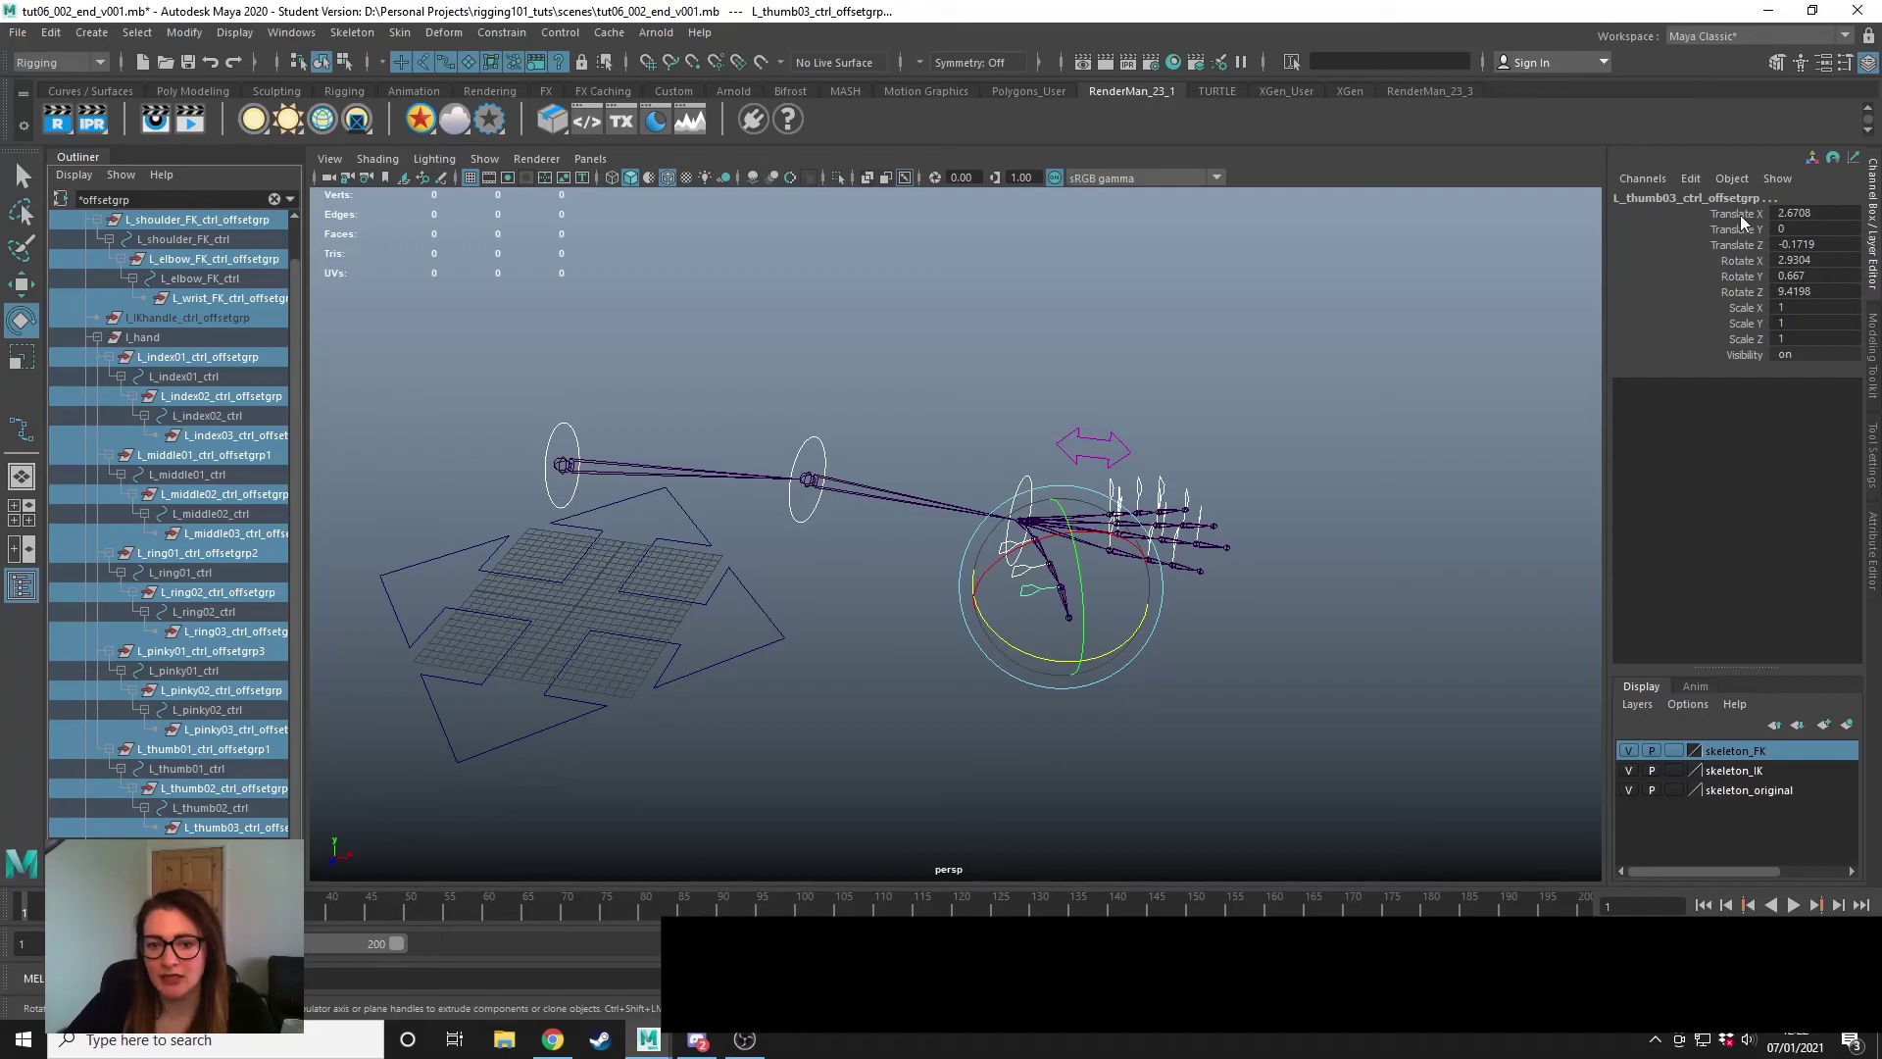
- Lock and hide Translate X through Scale Z on the selected offset groups, then deselect all
left_click_drag(1744, 212, 1744, 340)
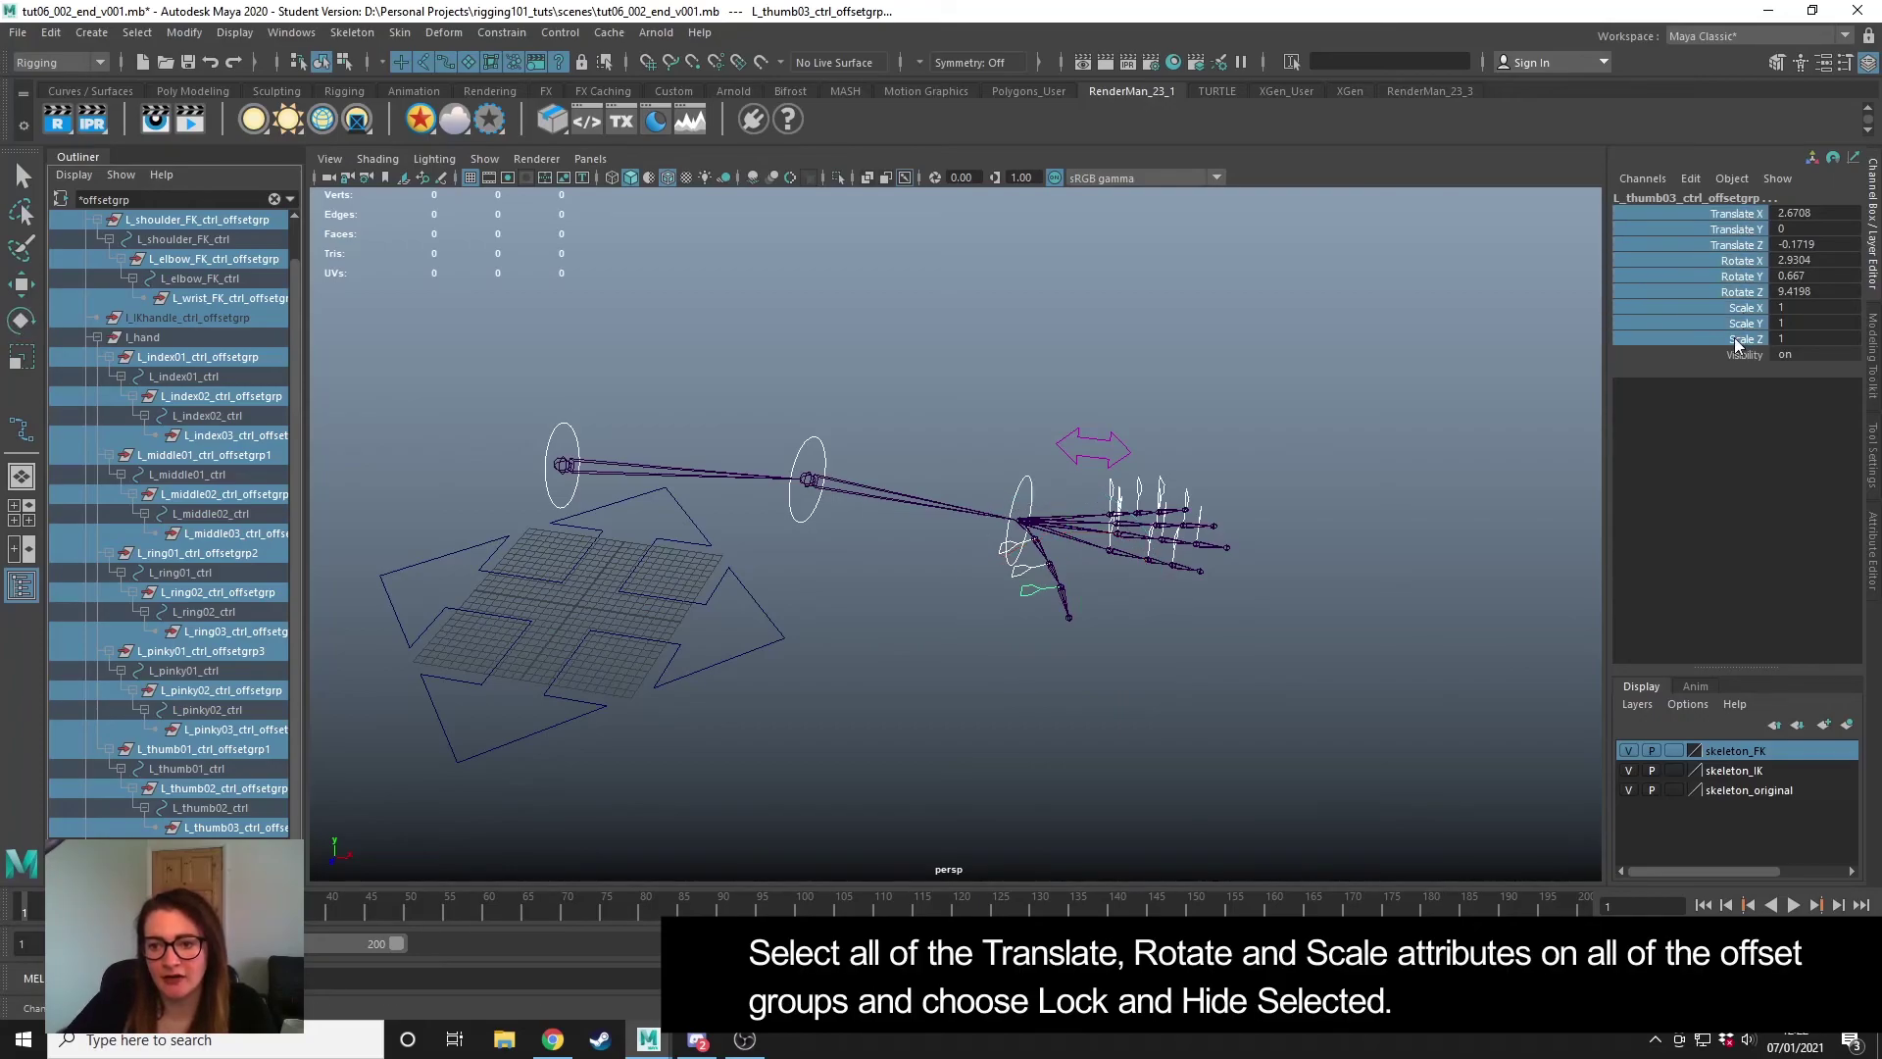
right_click(1737, 343)
left_click(1726, 815)
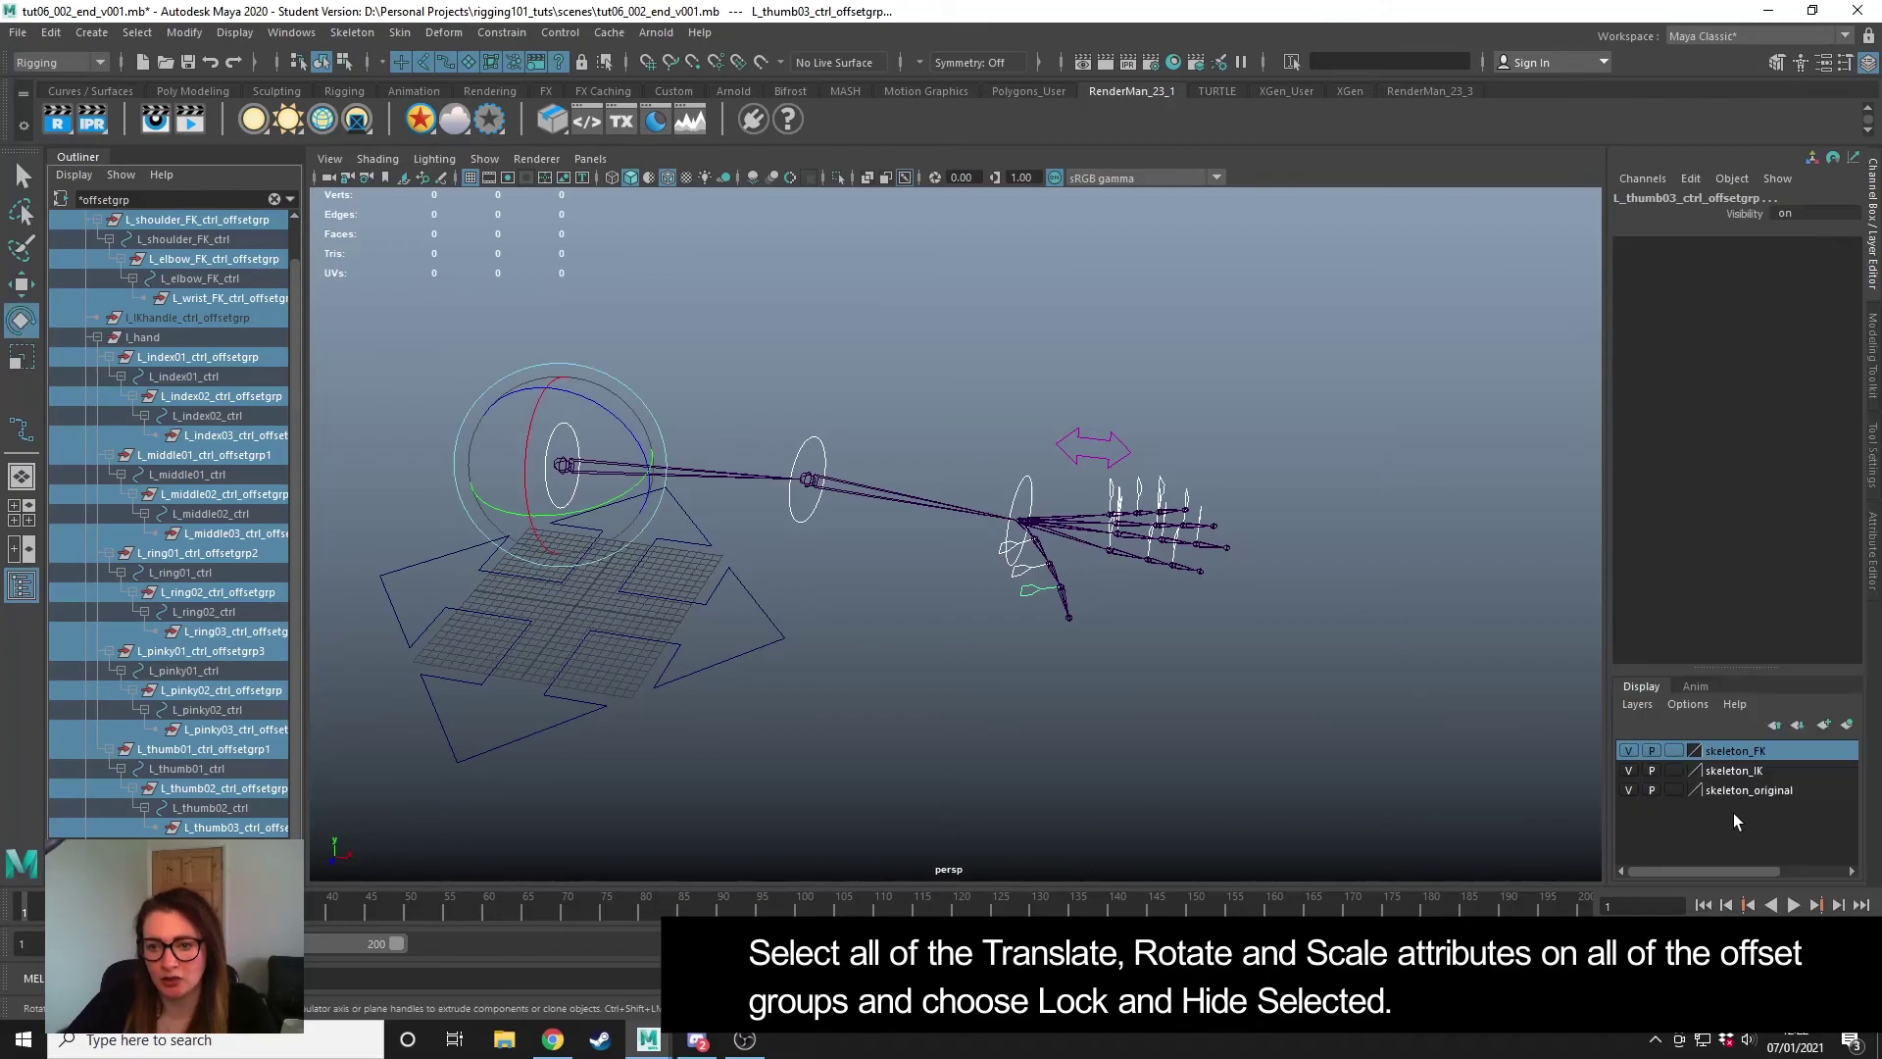
left_click(921, 664)
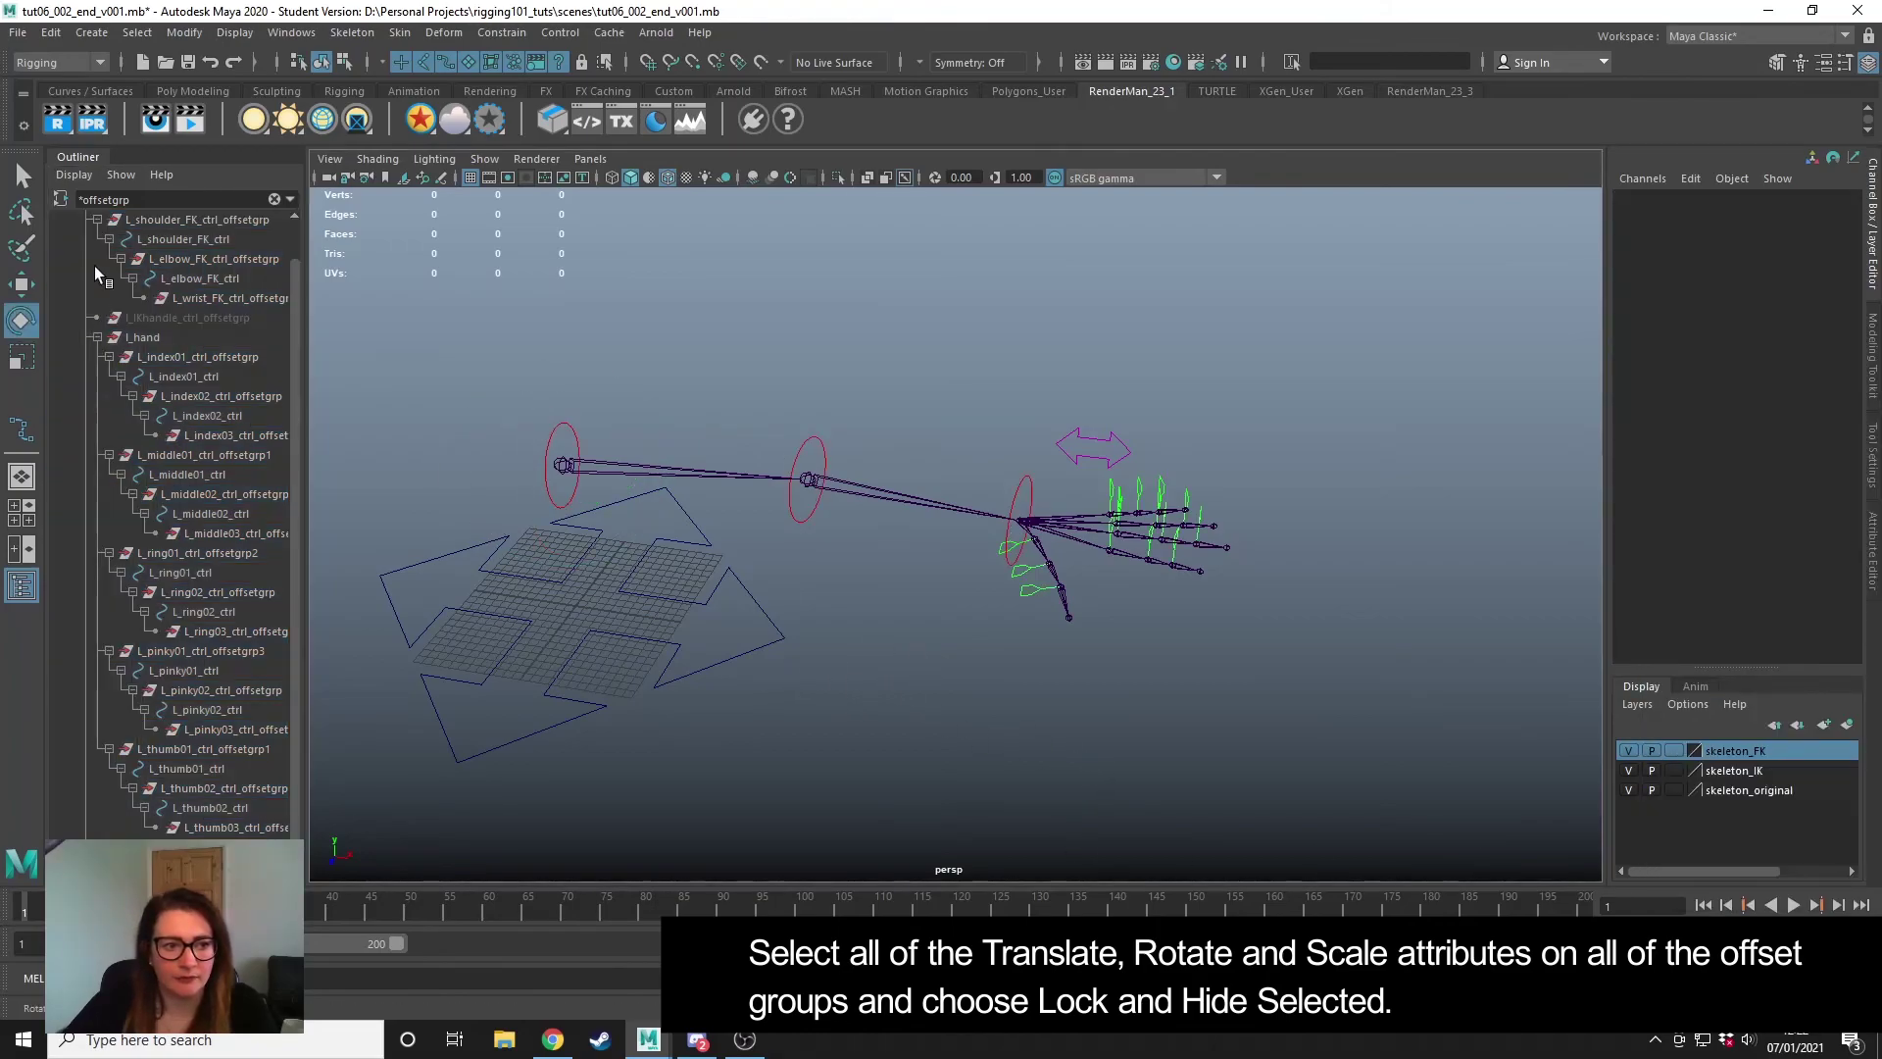
- Clear the offsetgrp Outliner filter and collapse the global_ctrl hierarchy
left_click(274, 200)
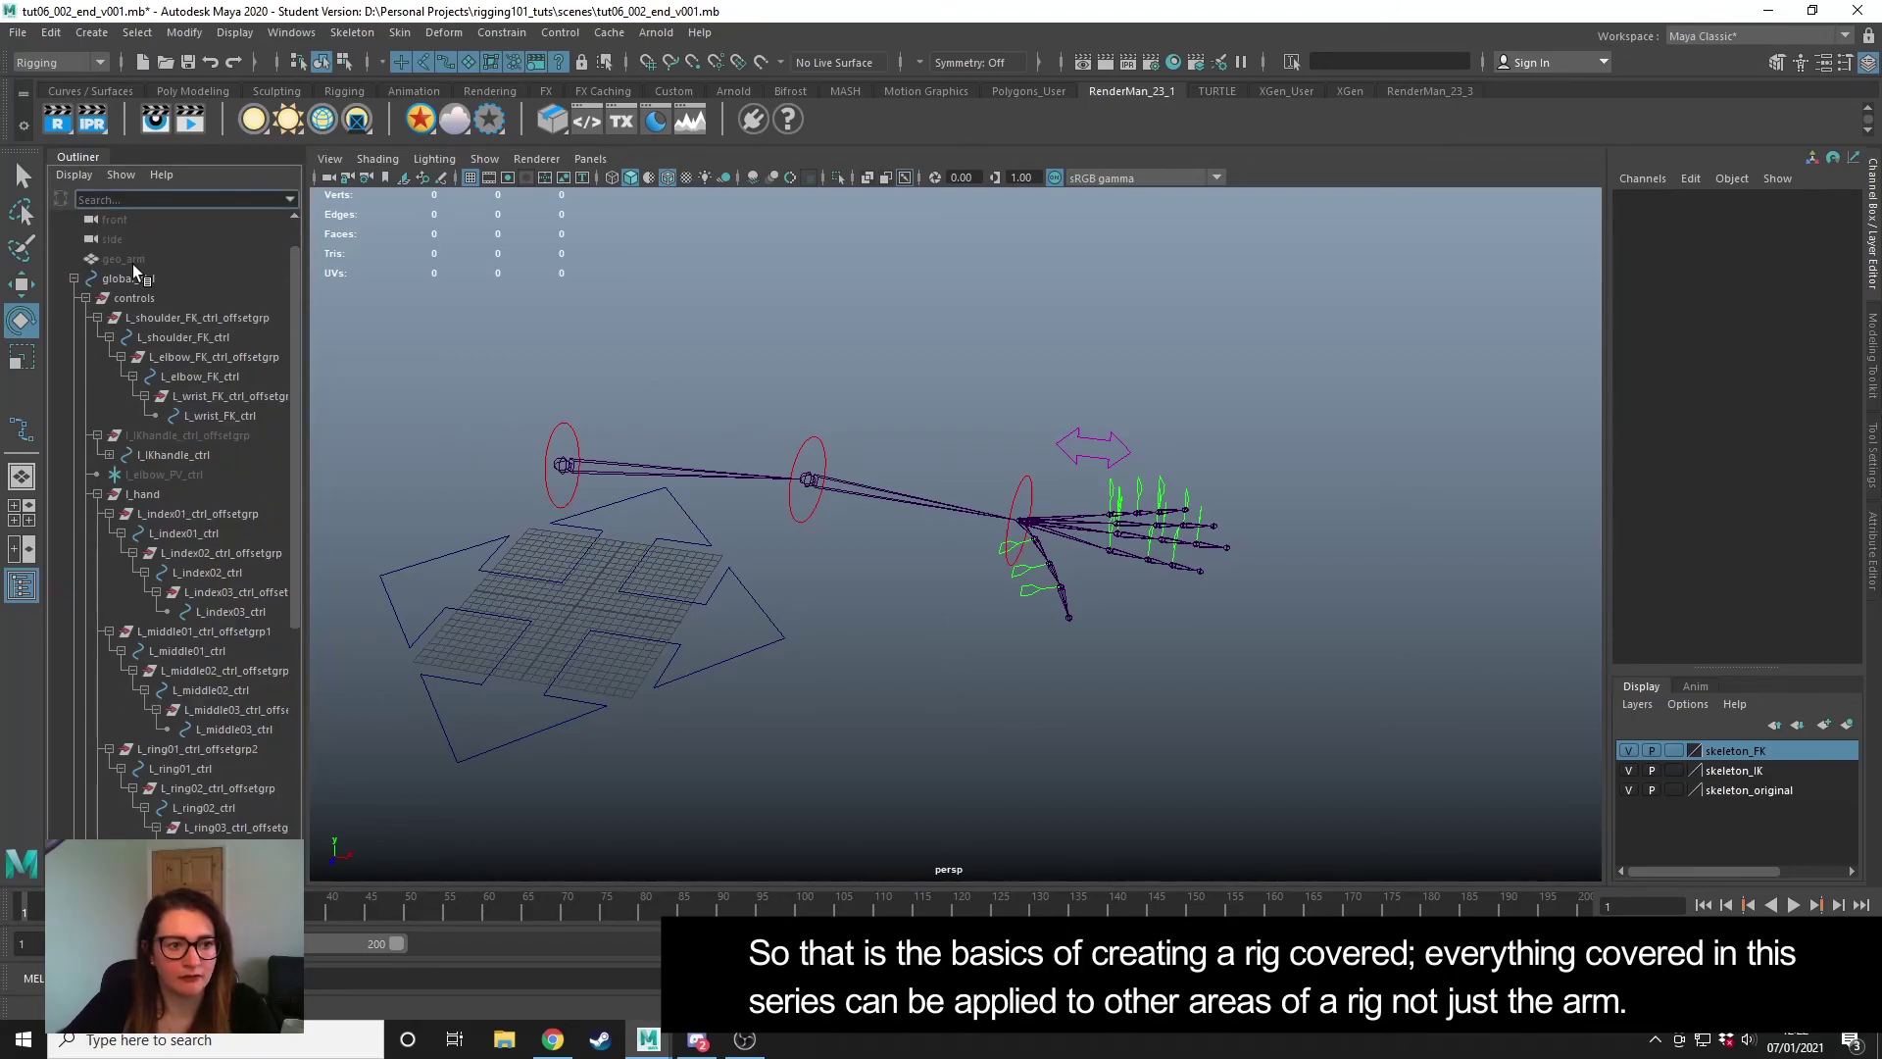
left_click(74, 279)
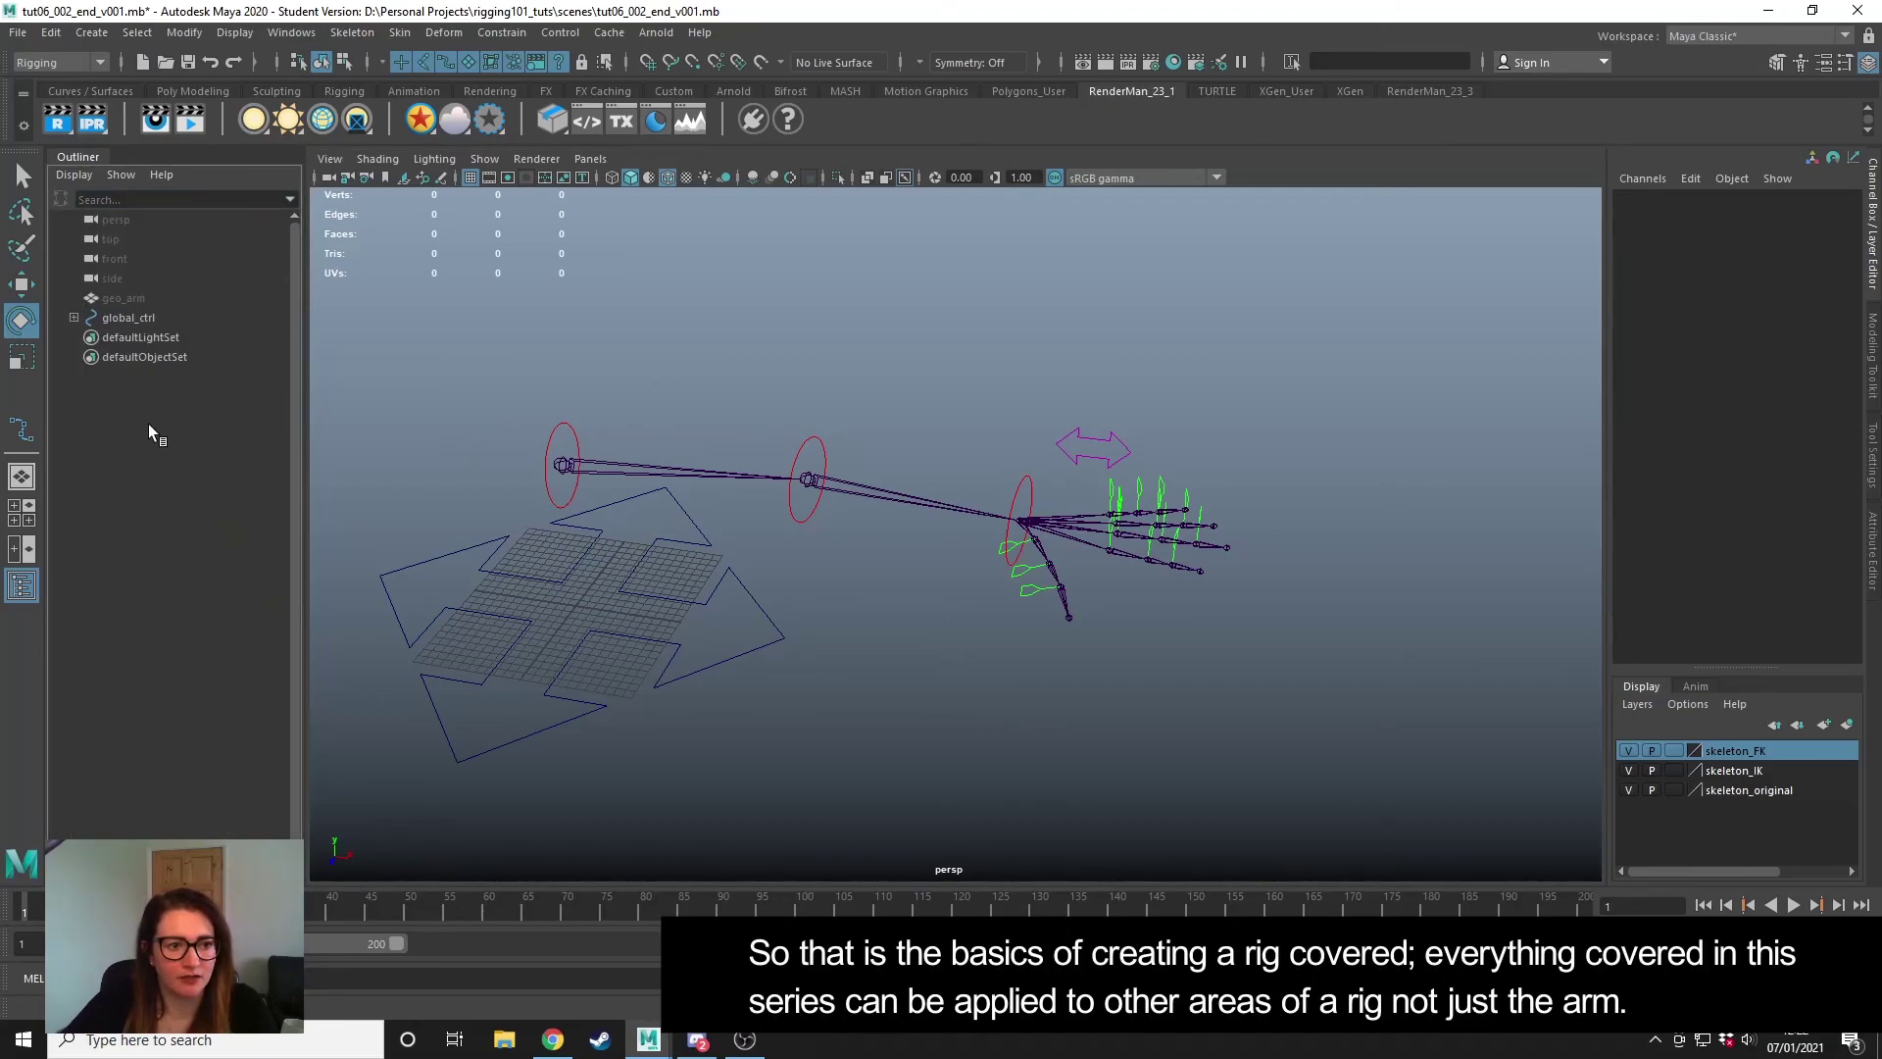
scroll(1176, 667, "down", 3)
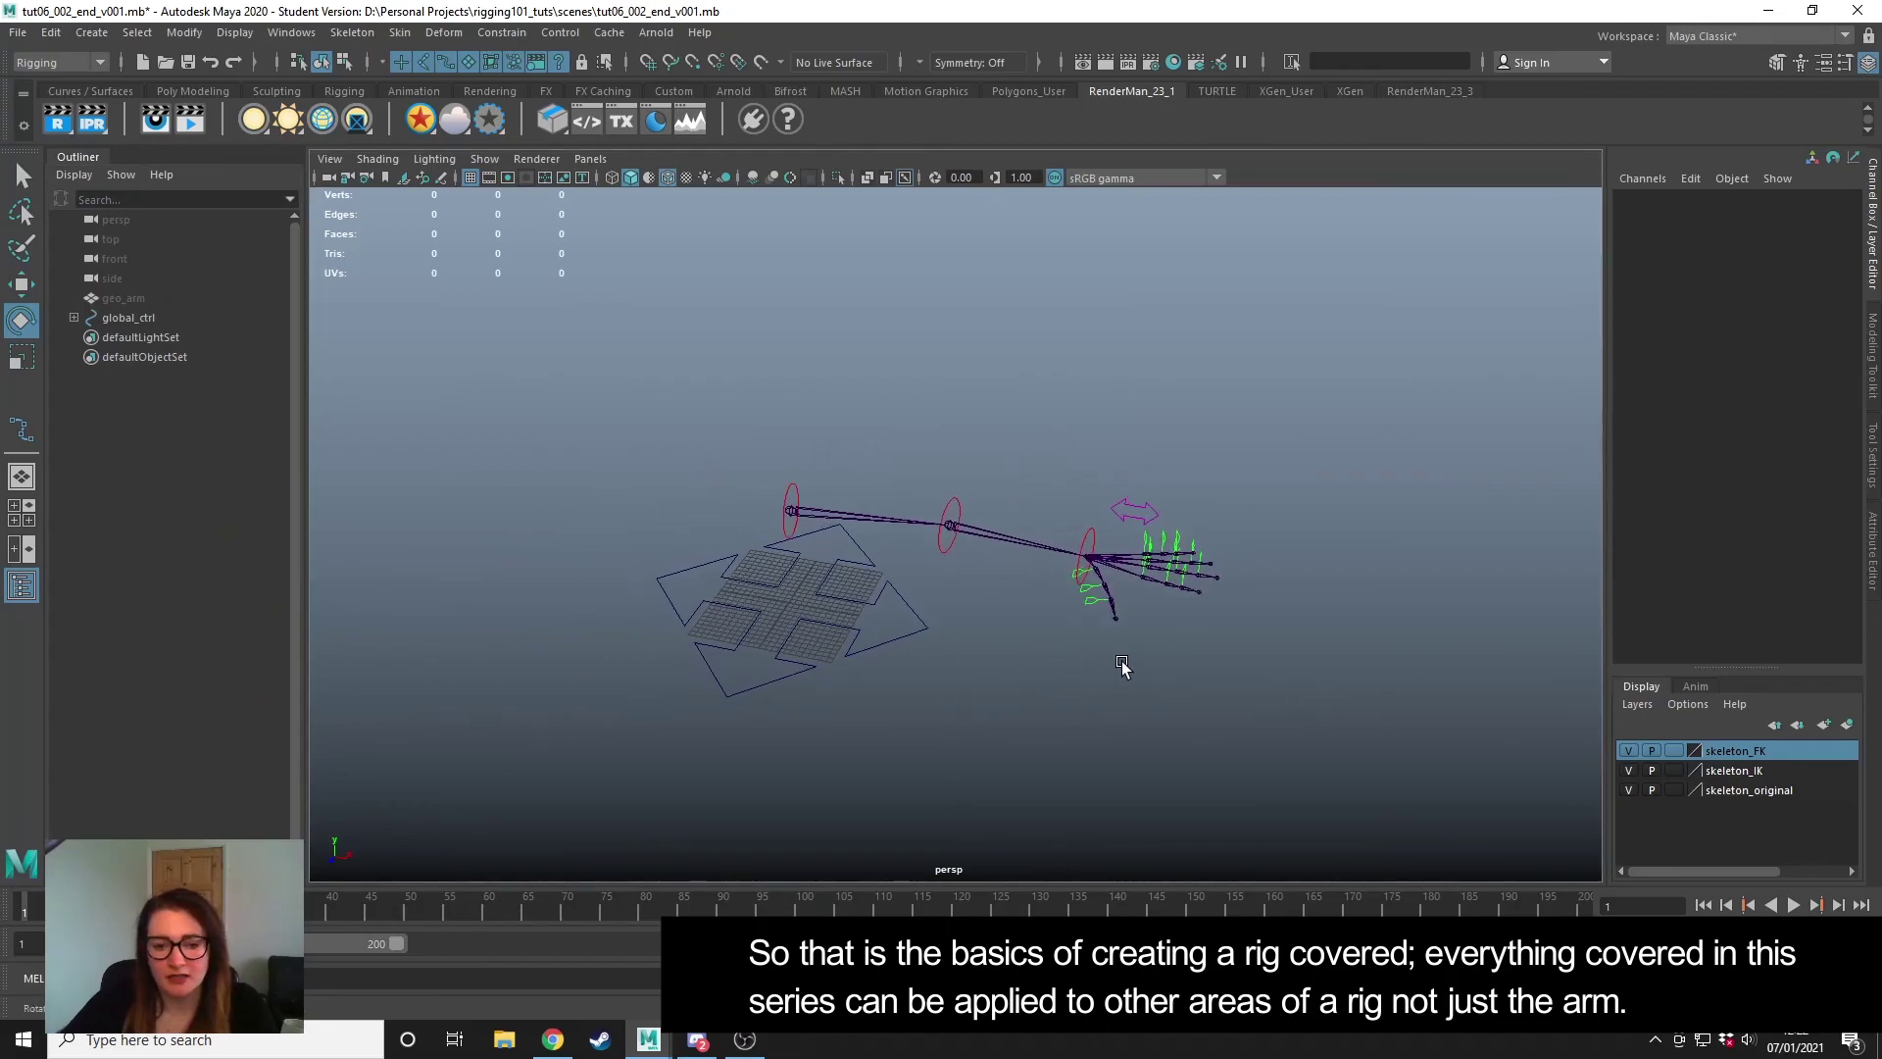
scroll(1119, 657, "down", 1)
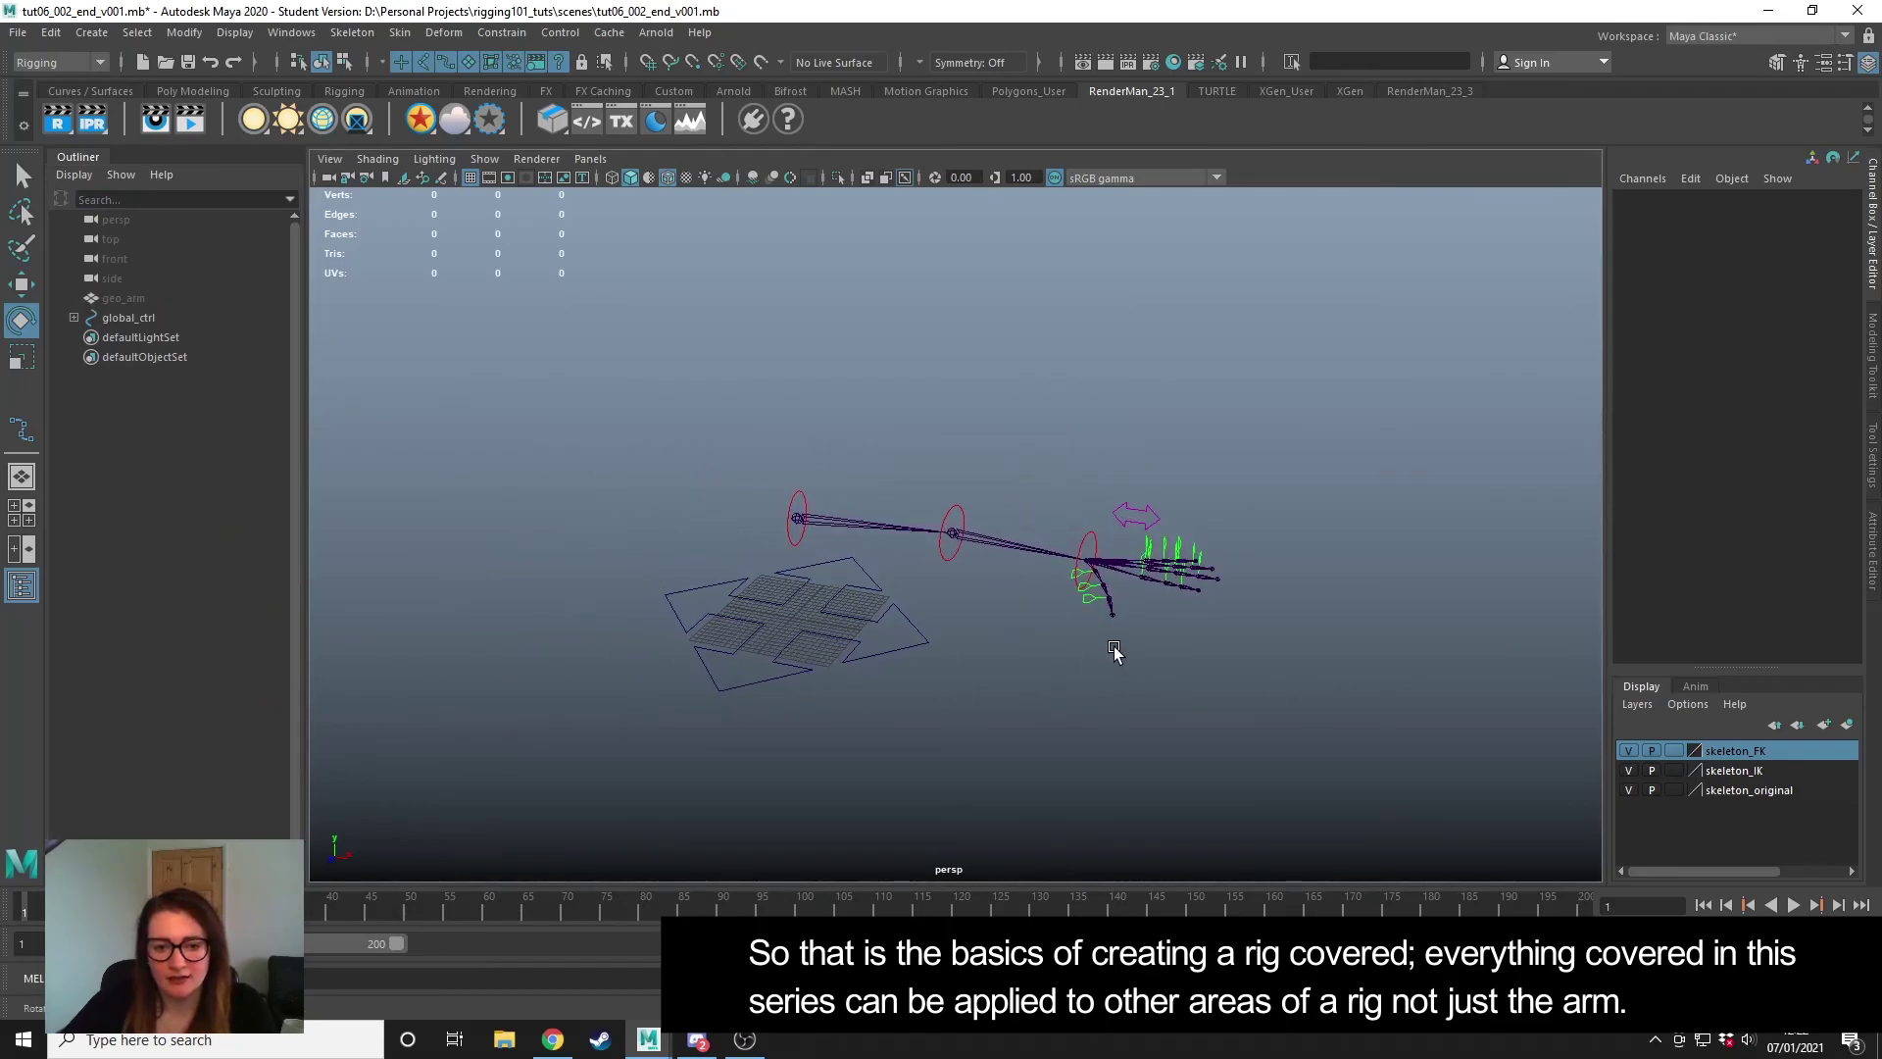
- Move global_ctrl down and to the left to confirm the whole arm rig follows
left_click(843, 563)
key("w")
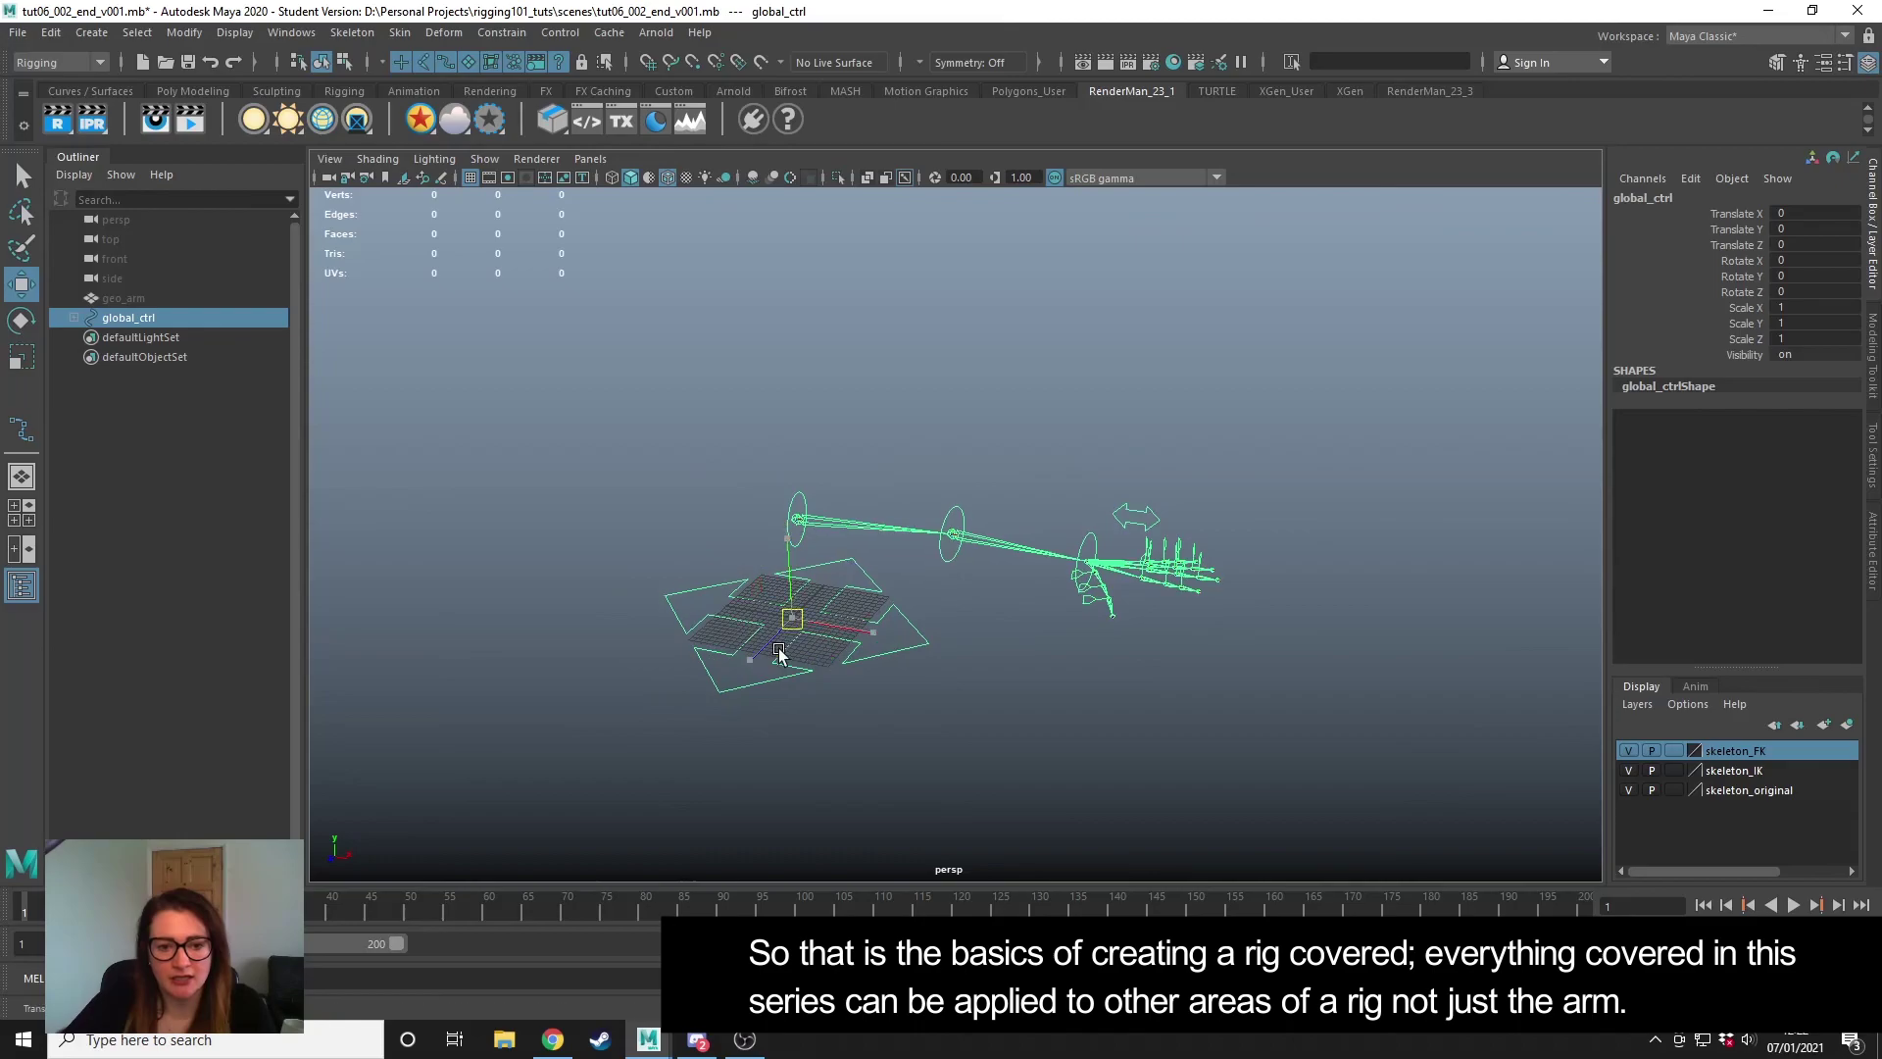
middle_click_drag(673, 555, 874, 694)
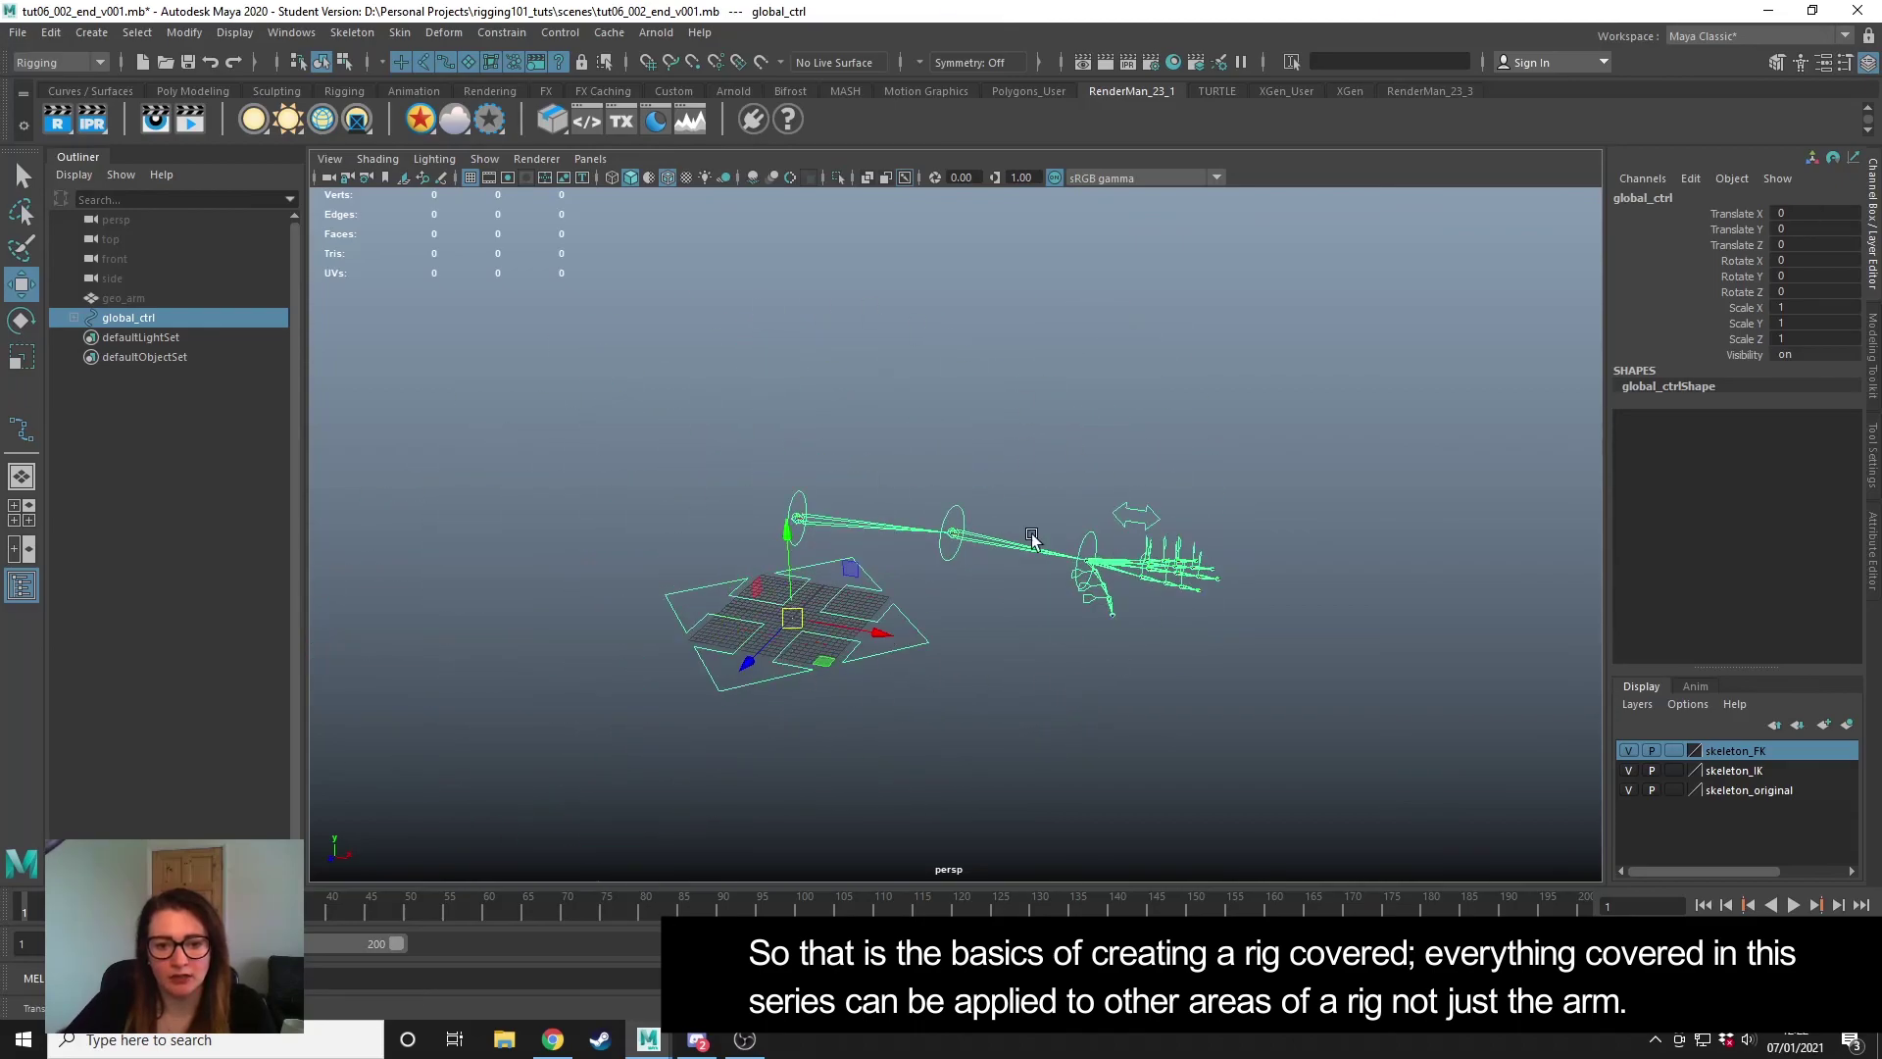